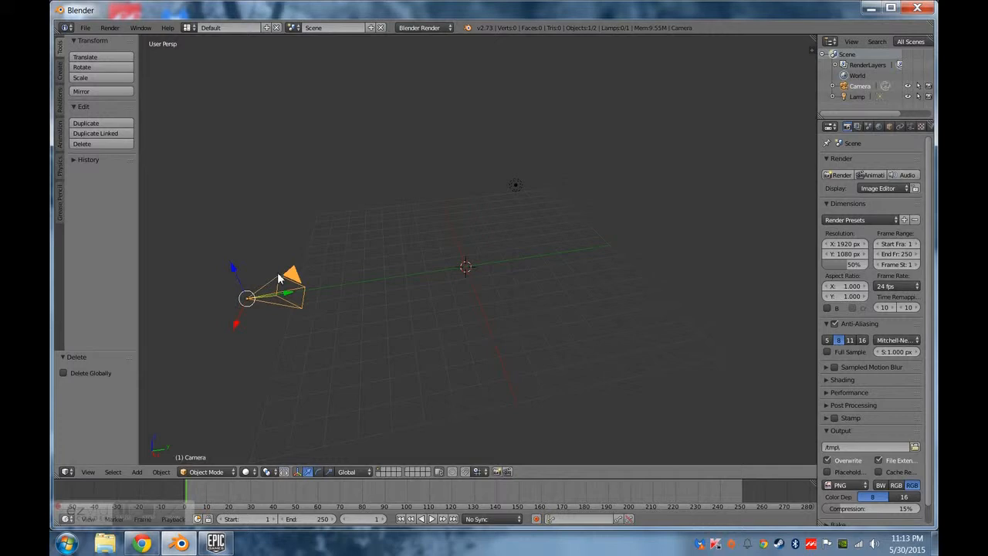
# Delete the default camera and lamp from the scene.
pyautogui.click(280, 277)
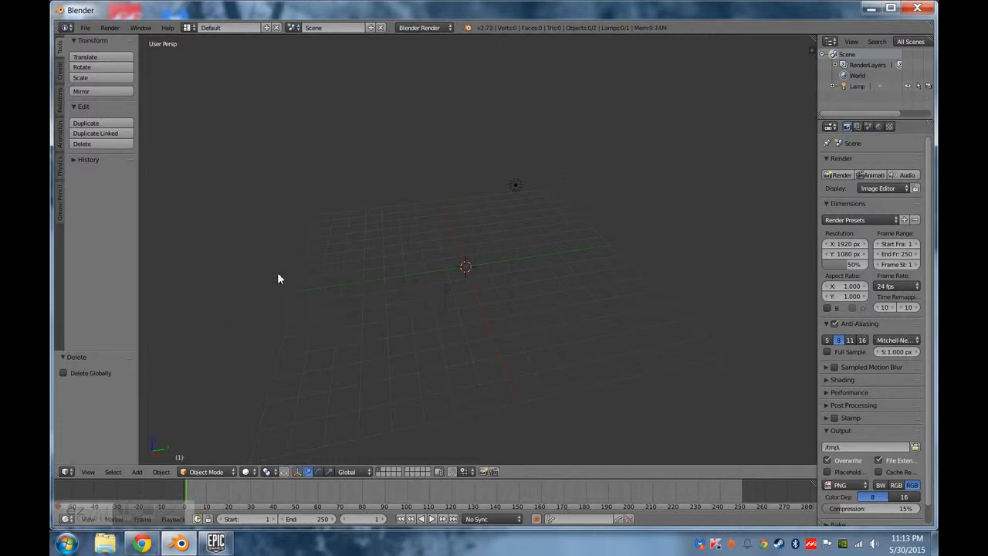
pyautogui.rightClick(516, 186)
pyautogui.press('x')
pyautogui.click(518, 182)
# Add a cube mesh to the empty scene.
pyautogui.moveTo(439, 304); pyautogui.dragTo(481, 371, button='middle')
pyautogui.moveTo(528, 306); pyautogui.dragTo(576, 226, button='middle')
pyautogui.moveTo(576, 264); pyautogui.dragTo(497, 314, button='middle')
pyautogui.click(60, 71)
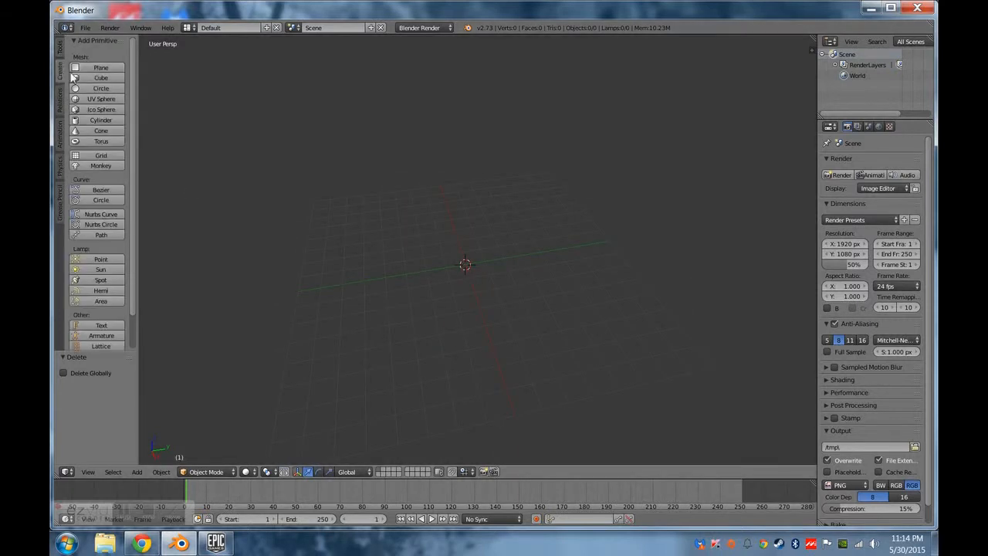
pyautogui.click(97, 79)
pyautogui.moveTo(464, 332); pyautogui.dragTo(486, 337, button='middle')
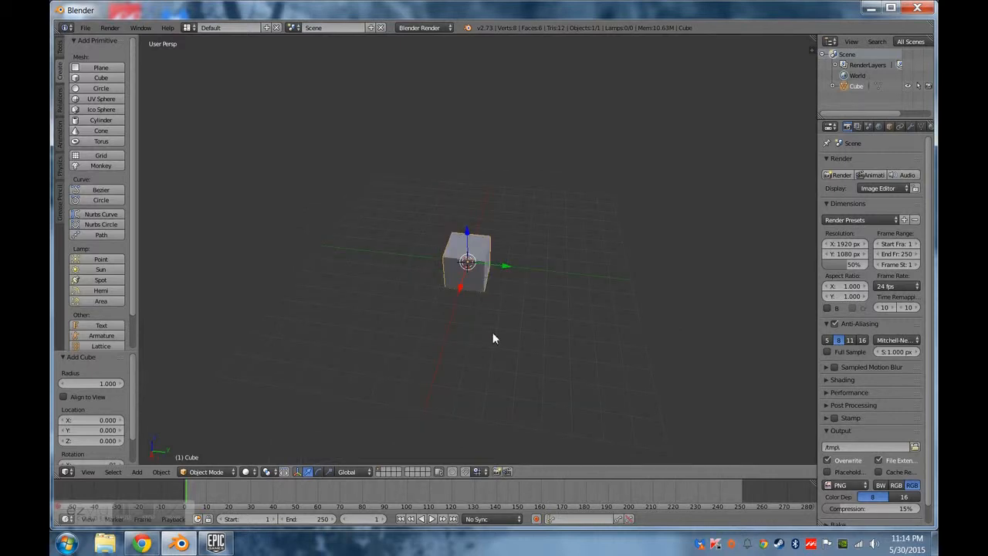
pyautogui.press('space')
pyautogui.write('set or')
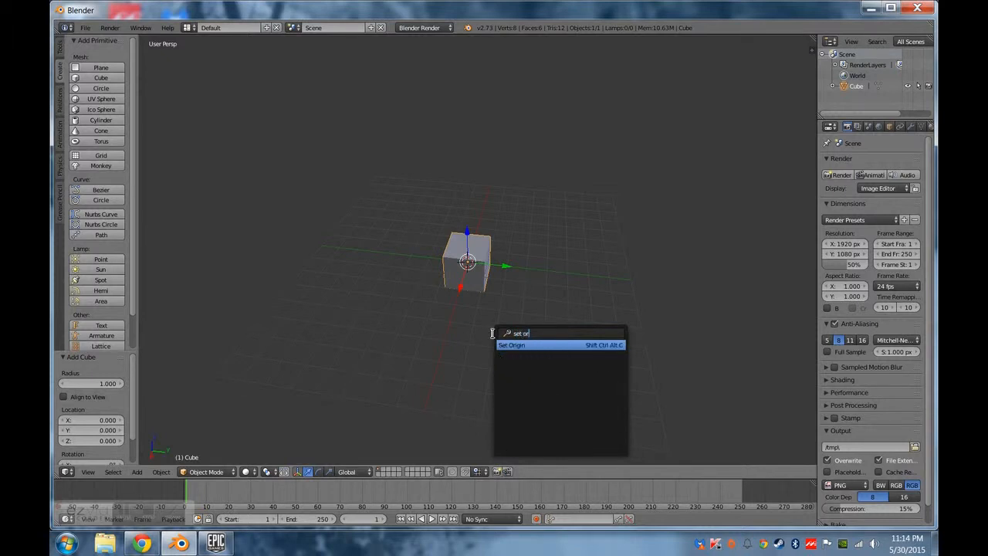
pyautogui.press('Return')
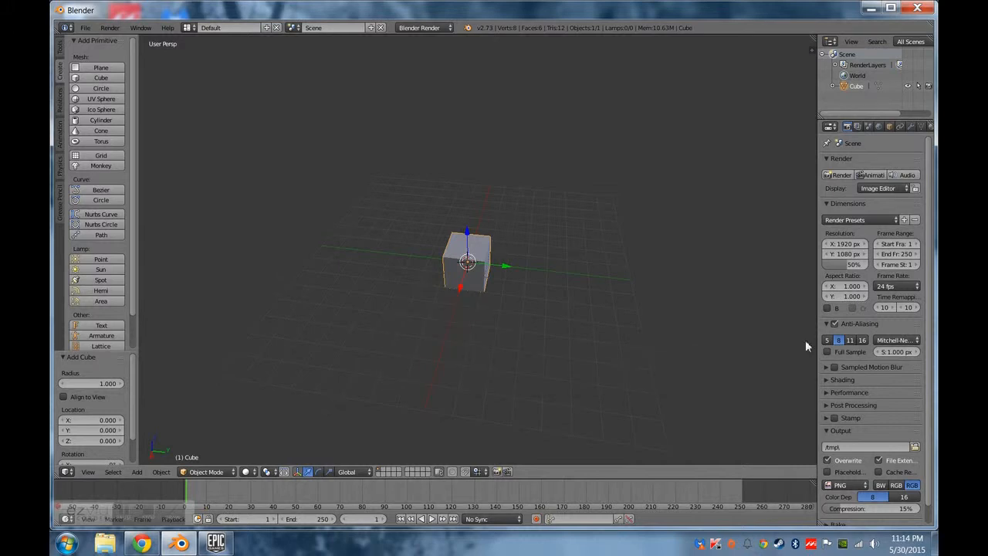
# Show the 3D view's properties sidebar and select the cube's lower corner vertex at X 1, Y -1, Z -1 in Edit Mode.
pyautogui.press('n')
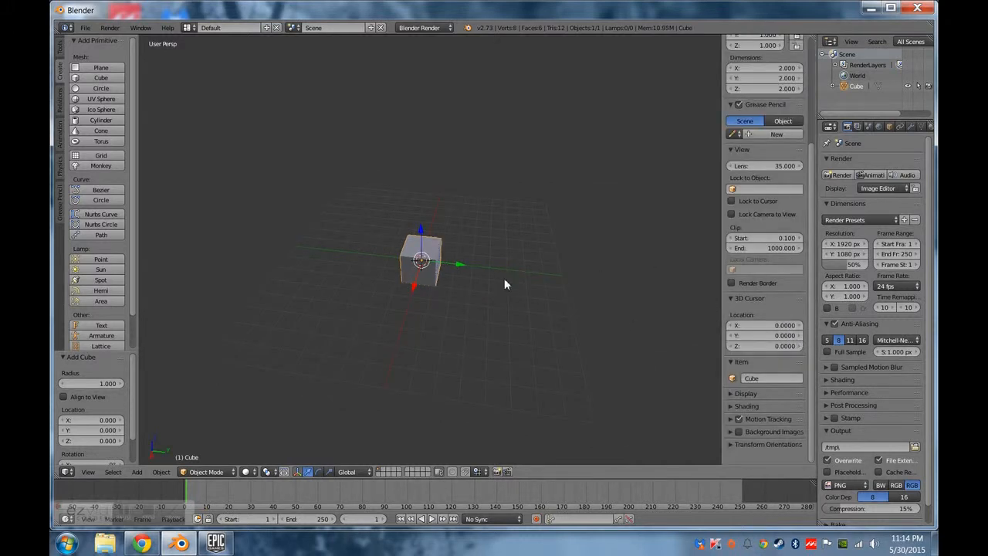
pyautogui.press('Tab')
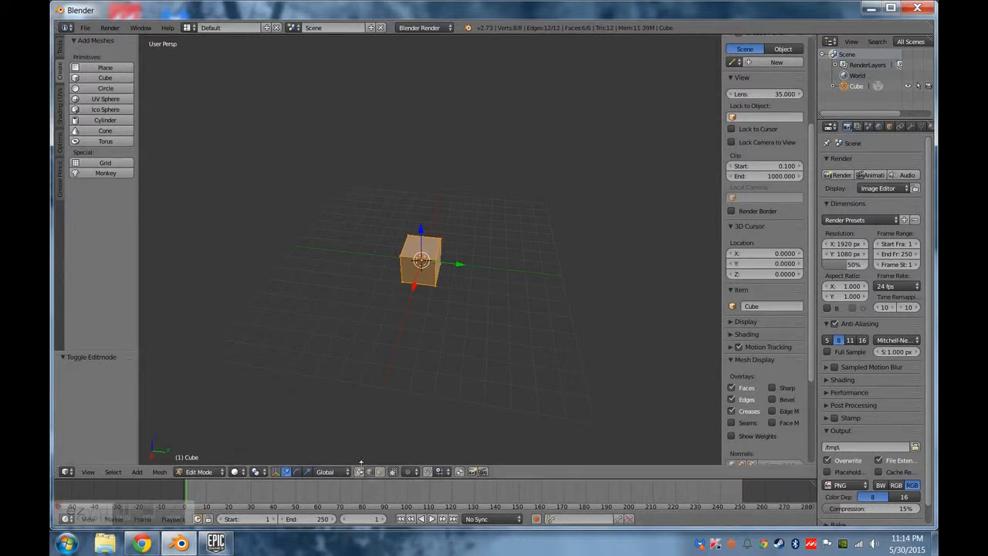
pyautogui.rightClick(402, 282)
pyautogui.moveTo(521, 311)
pyautogui.mouseDown(button='middle')
pyautogui.moveTo(532, 336)
pyautogui.moveTo(470, 322)
pyautogui.moveTo(474, 348)
pyautogui.moveTo(510, 333)
pyautogui.mouseUp(button='middle')
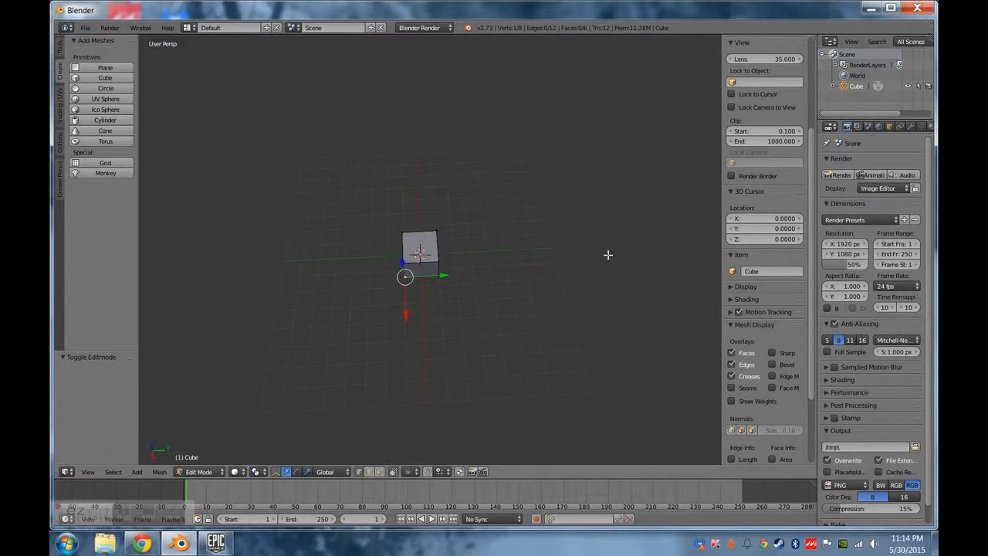
pyautogui.scroll(2, 770, 284)
pyautogui.scroll(4, 769, 285)
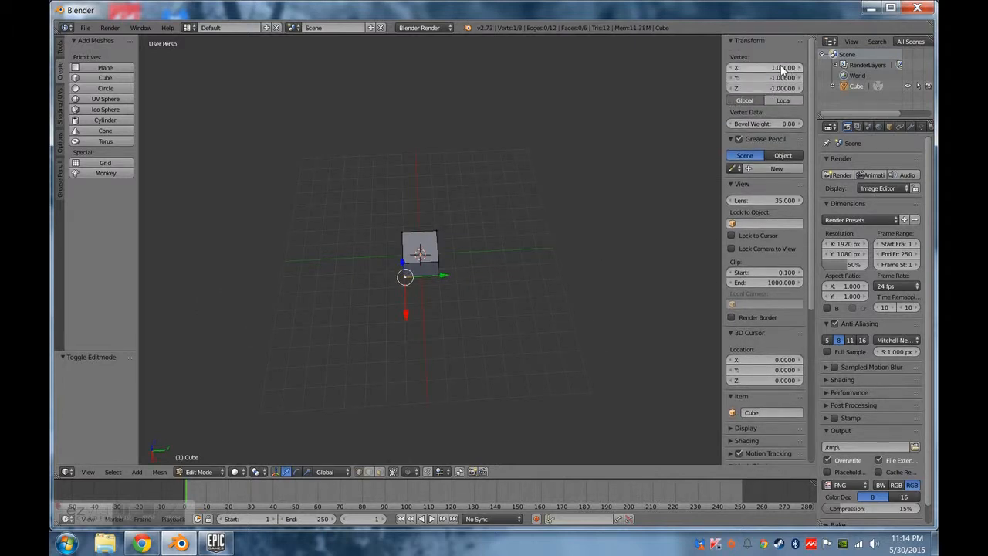
# Place the 3D cursor on the selected corner by setting its location to X 1, Y -1, Z -1.
pyautogui.click(765, 359)
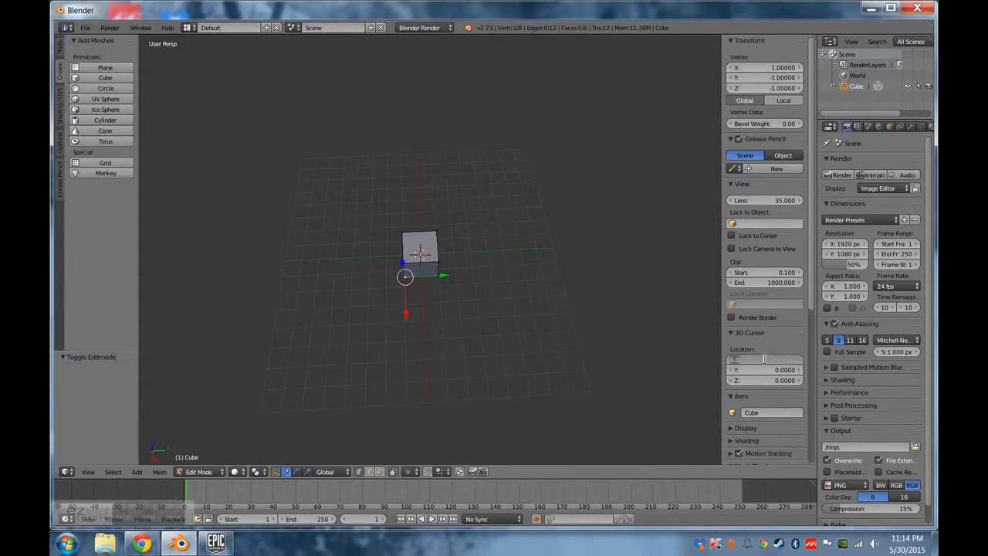
pyautogui.write('1')
pyautogui.press('Tab')
pyautogui.write('-1')
pyautogui.press('Tab')
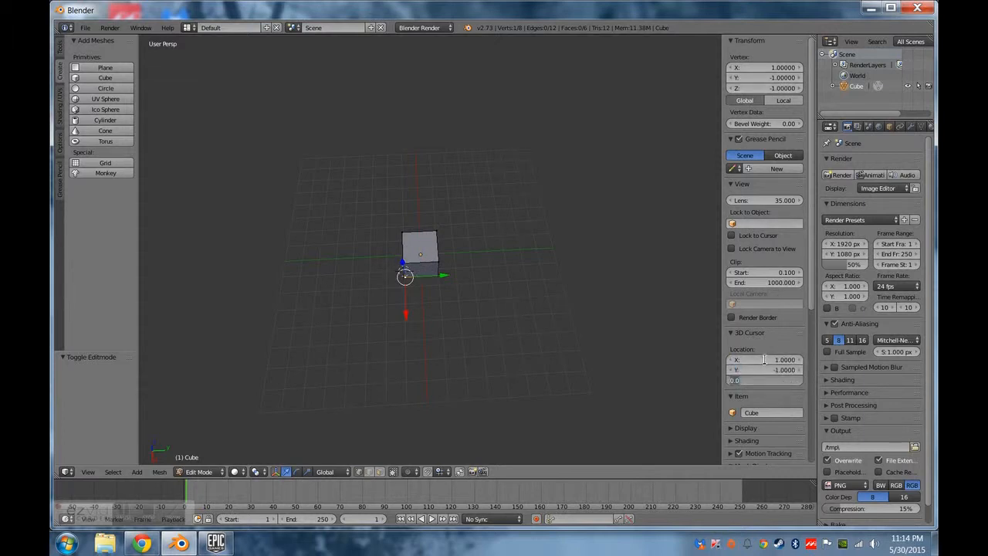
pyautogui.write('-1')
pyautogui.press('Return')
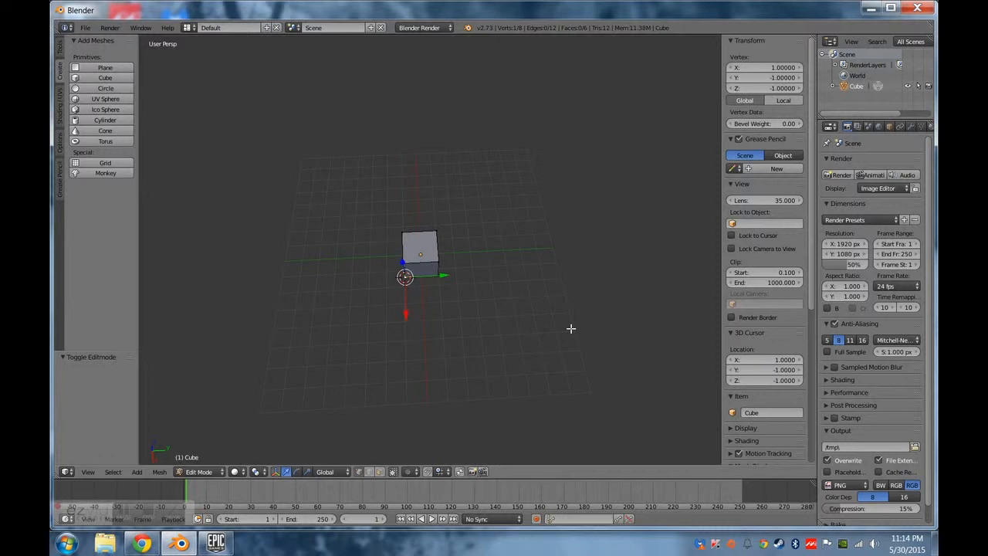
# Return to Object Mode and set the cube's origin to the 3D cursor.
pyautogui.press('Tab')
pyautogui.press('space')
pyautogui.write('Set Origi')
pyautogui.press('Return')
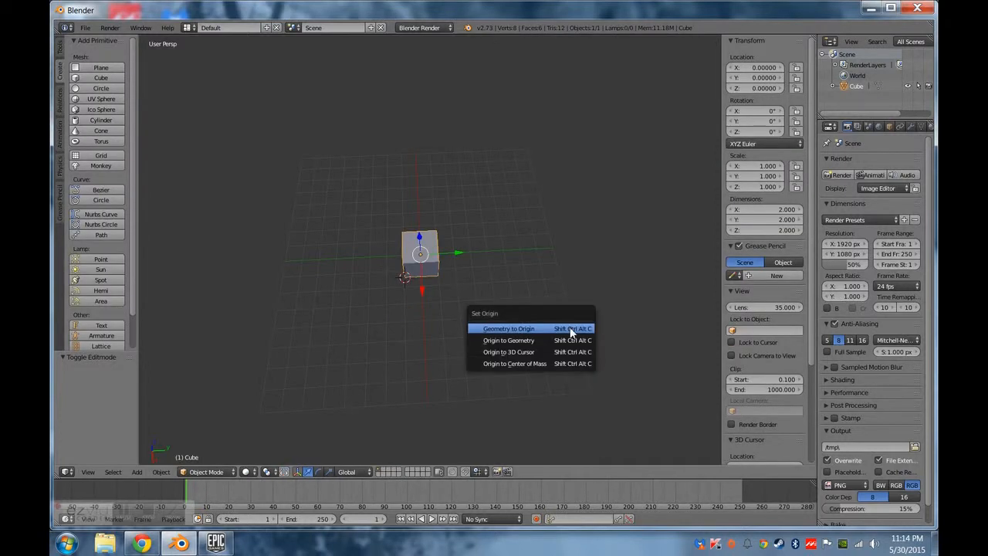
pyautogui.click(557, 353)
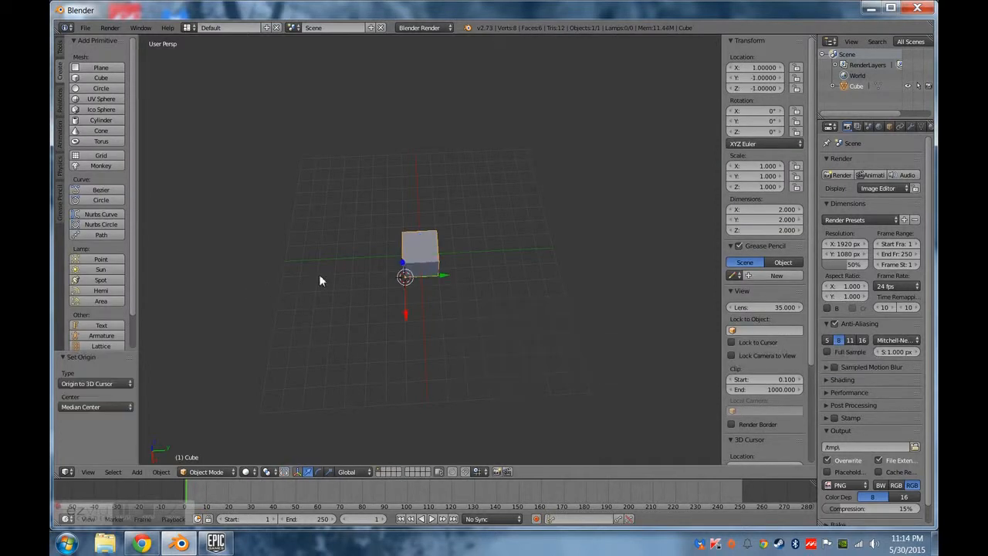
# Set the cube's location to X 0, Y 0, Z 0 so its corner origin sits at the world centre.
pyautogui.moveTo(267, 290); pyautogui.dragTo(469, 238, button='middle')
pyautogui.moveTo(448, 281); pyautogui.dragTo(467, 258)
pyautogui.click(762, 67)
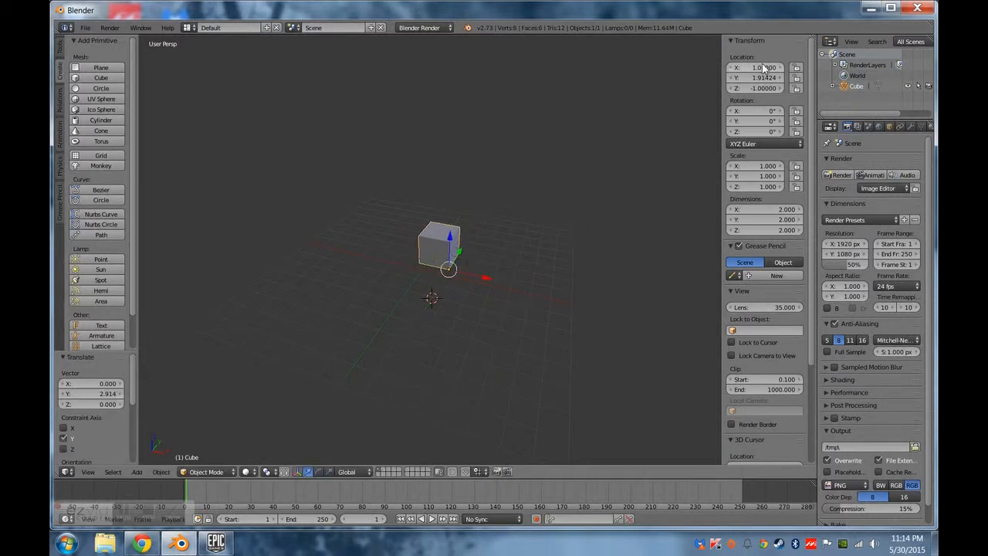
pyautogui.write('0')
pyautogui.press('Tab')
pyautogui.write('0')
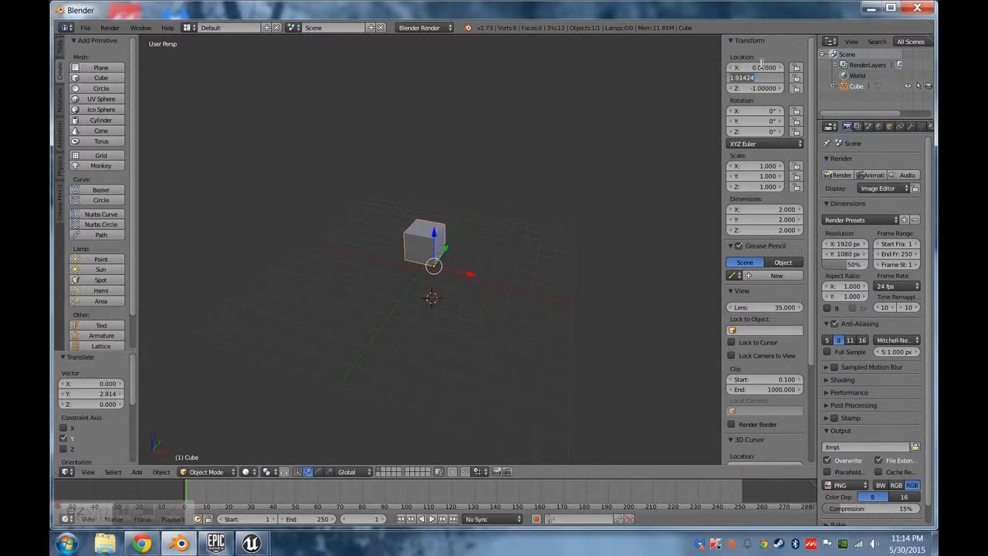
pyautogui.press('Tab')
pyautogui.write('0')
pyautogui.press('Return')
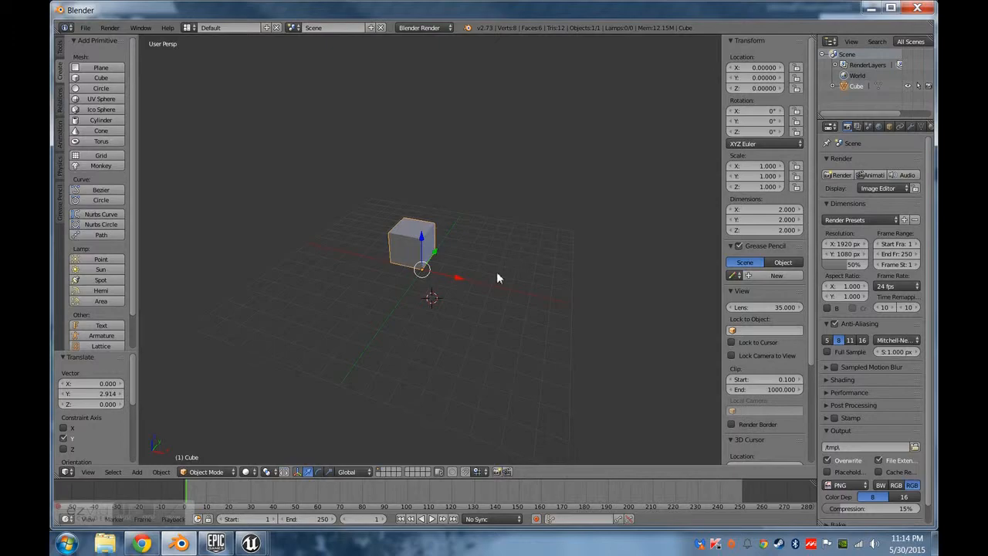
# Select the cube's side face in the positive Y direction, using face select in Edit Mode.
pyautogui.moveTo(496, 273); pyautogui.dragTo(250, 202, button='middle')
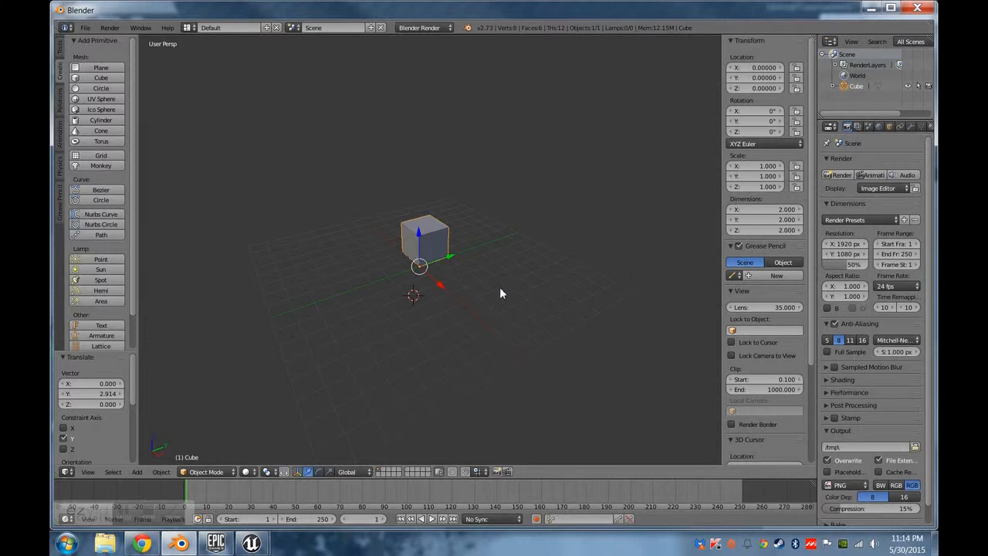
pyautogui.moveTo(500, 294); pyautogui.dragTo(258, 165, button='middle')
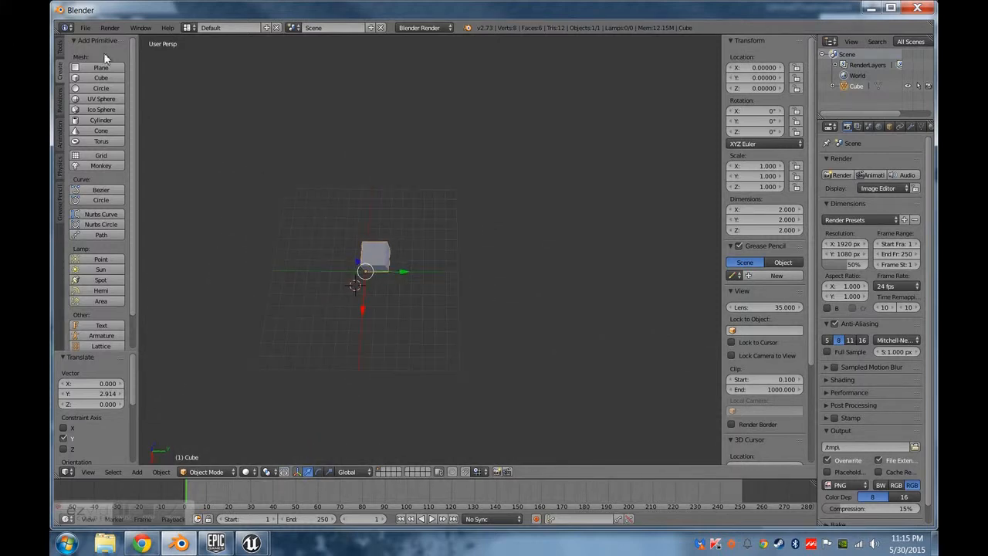
pyautogui.press('Tab')
pyautogui.moveTo(444, 269); pyautogui.dragTo(417, 309, button='middle')
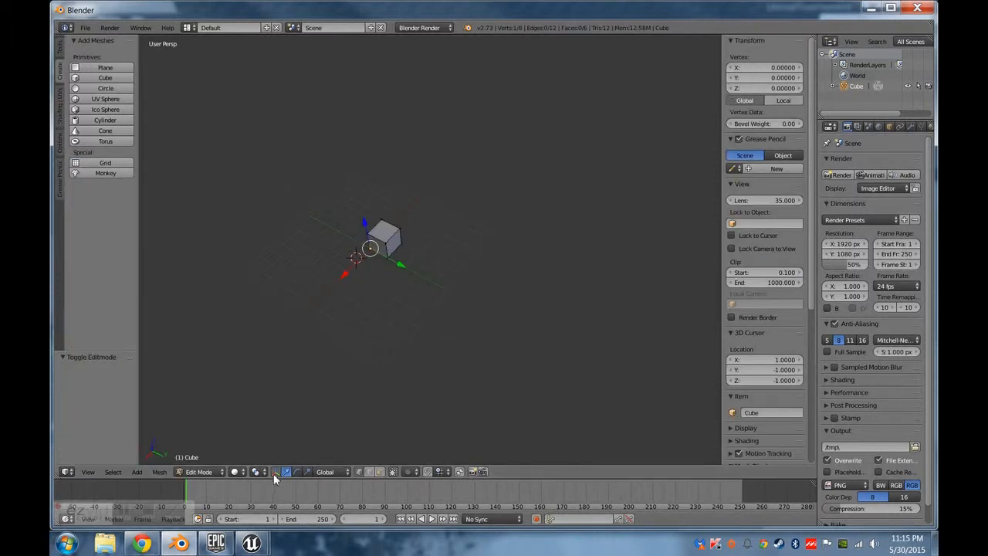
pyautogui.click(378, 472)
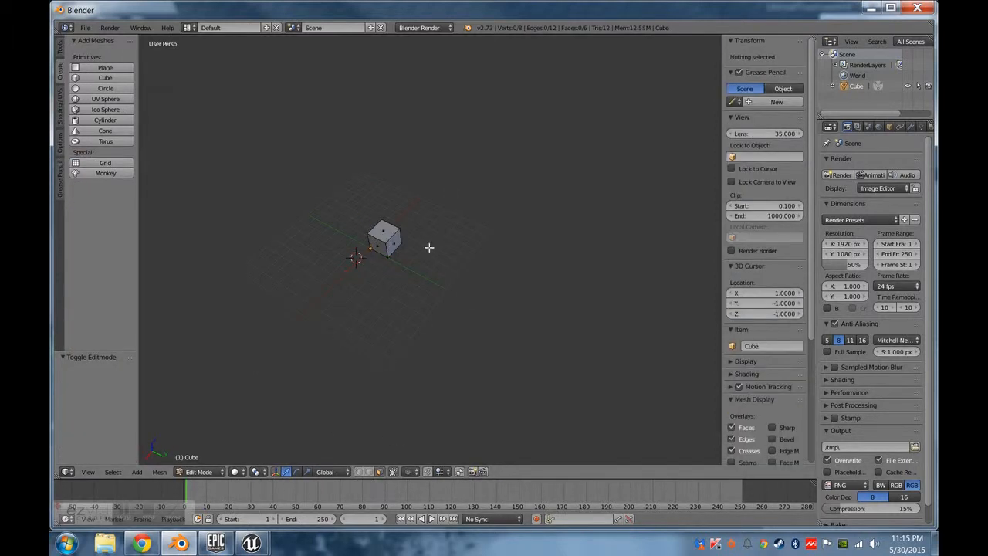
pyautogui.rightClick(384, 236)
pyautogui.moveTo(420, 302); pyautogui.dragTo(463, 311, button='middle')
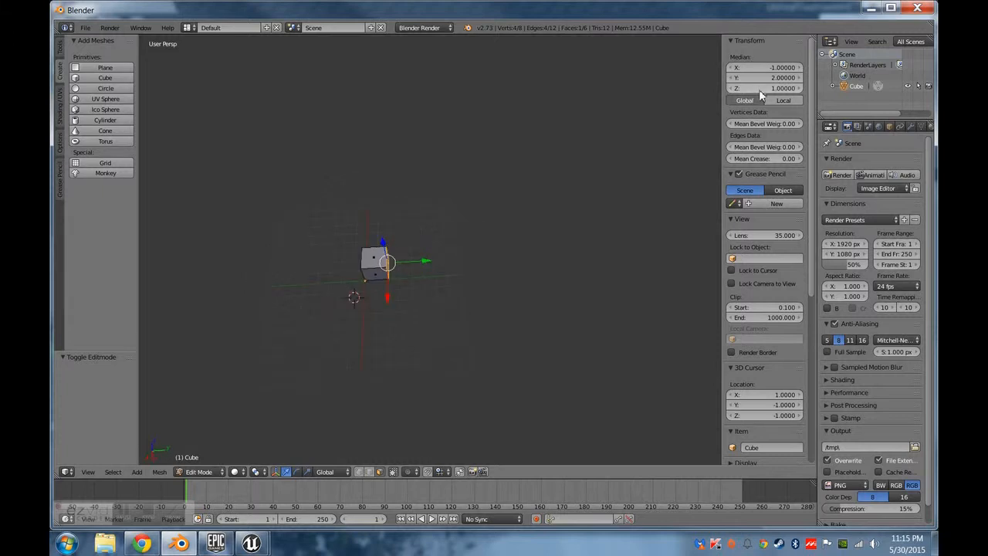
# Set the selected face's local Y position to 30 to lengthen the cube into a beam, and return to Object Mode.
pyautogui.click(778, 101)
pyautogui.click(763, 77)
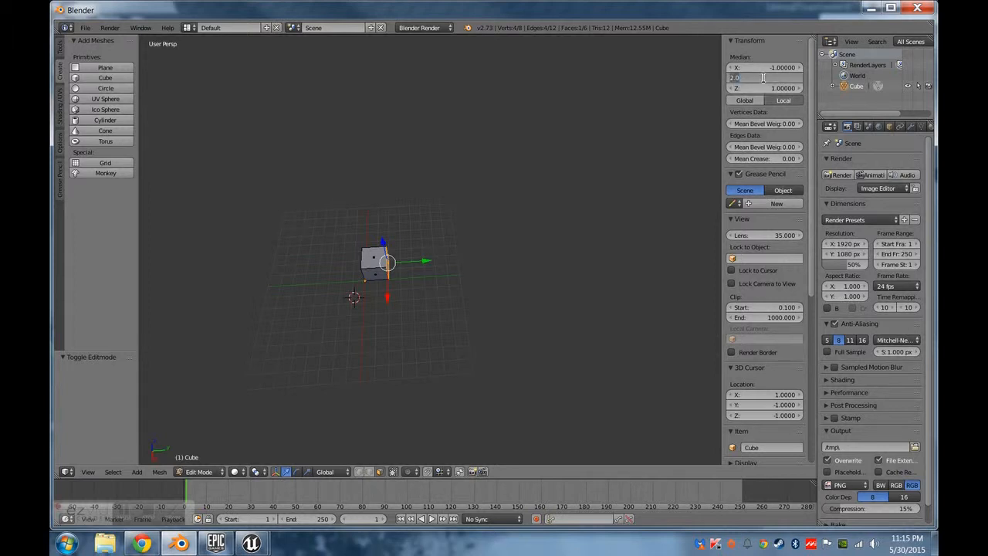
pyautogui.write('30')
pyautogui.press('Return')
pyautogui.moveTo(462, 257); pyautogui.dragTo(551, 244, button='middle')
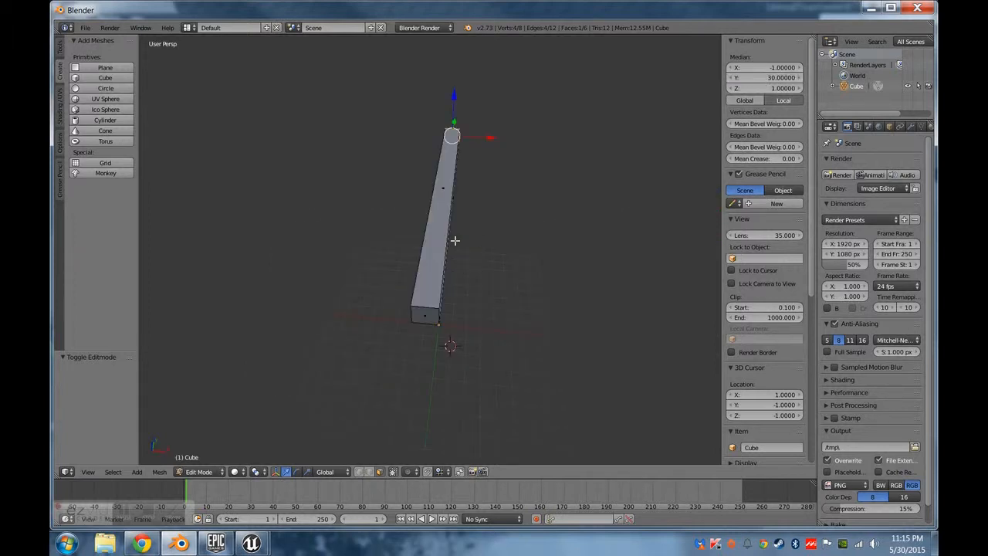
pyautogui.press('Tab')
# Start an FBX export and limit the exported object types to Mesh.
pyautogui.click(87, 29)
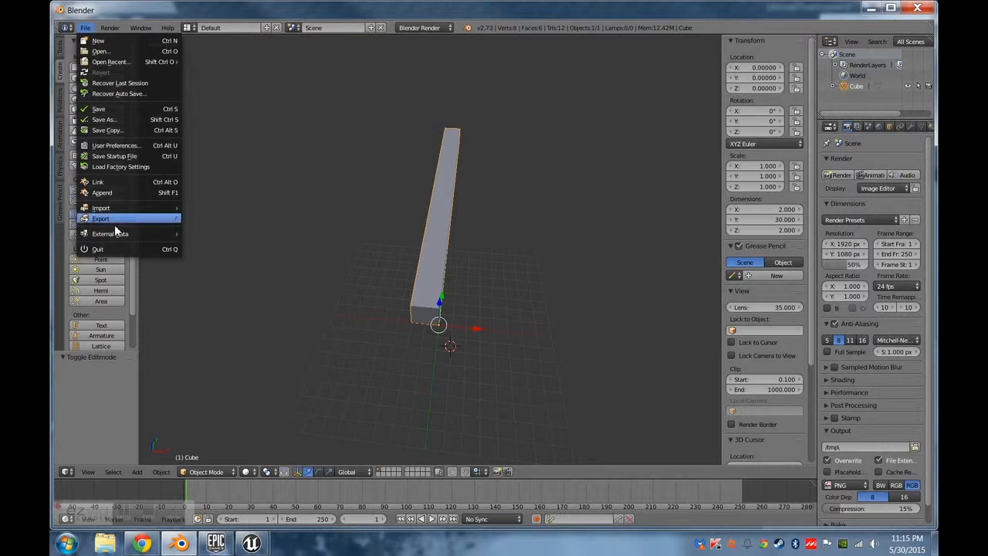
pyautogui.moveTo(161, 217)
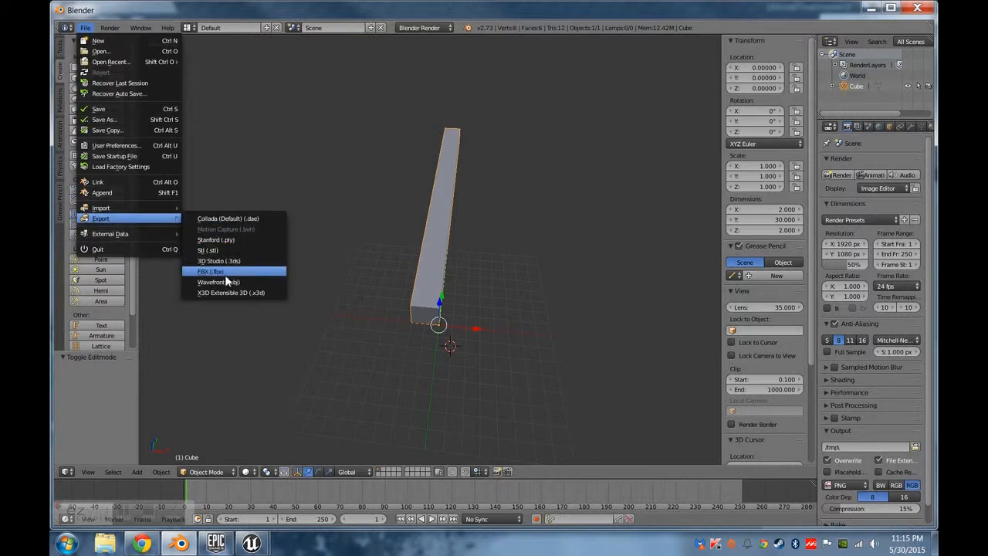
pyautogui.click(225, 275)
pyautogui.click(139, 415)
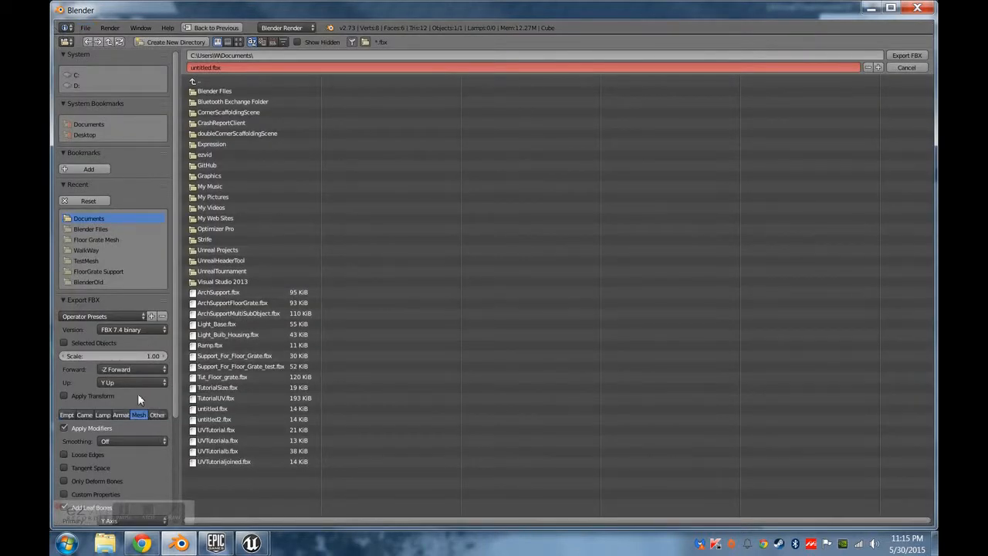
# Set the export version to FBX 6.1 ASCII and enable Tangent Space.
pyautogui.click(140, 319)
pyautogui.click(134, 330)
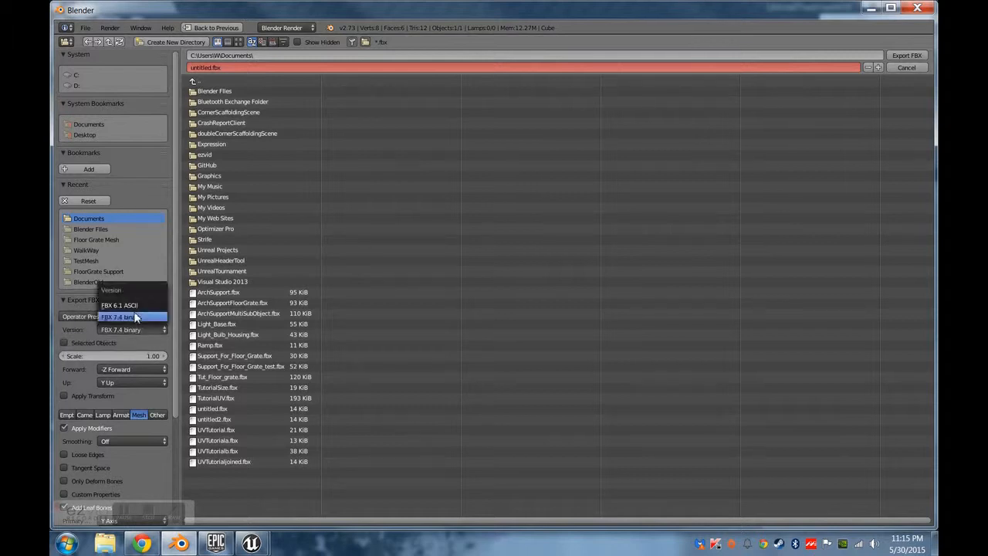
pyautogui.click(131, 306)
pyautogui.click(85, 453)
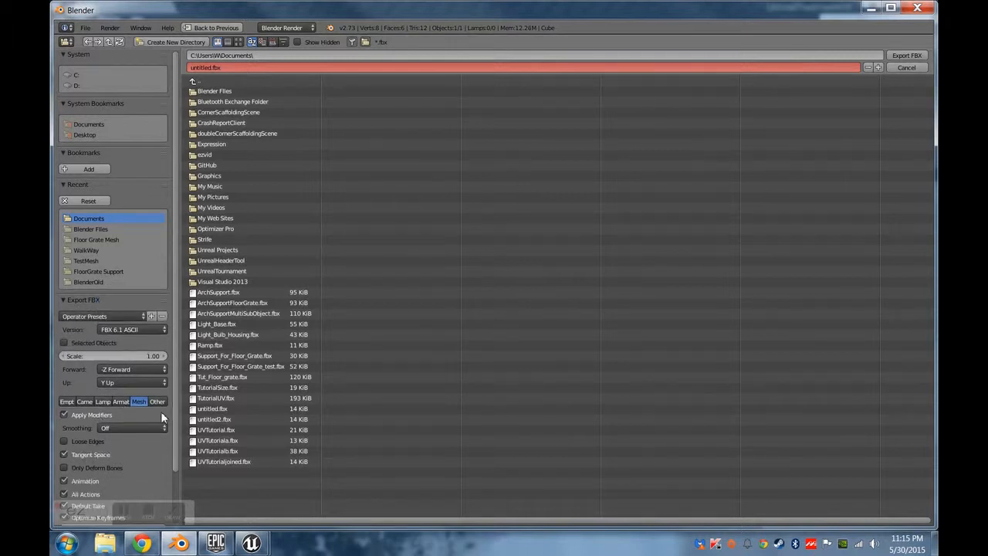
# Set the export scale to 5 and export the beam as untitled.fbx to the Documents folder.
pyautogui.scroll(-3, 120, 417)
pyautogui.click(93, 299)
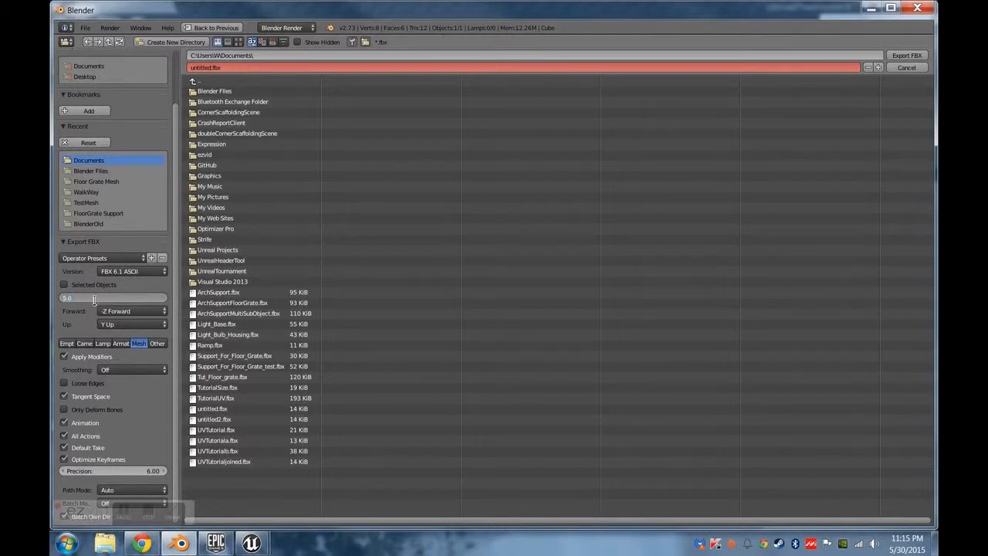
pyautogui.press('Return')
pyautogui.click(907, 55)
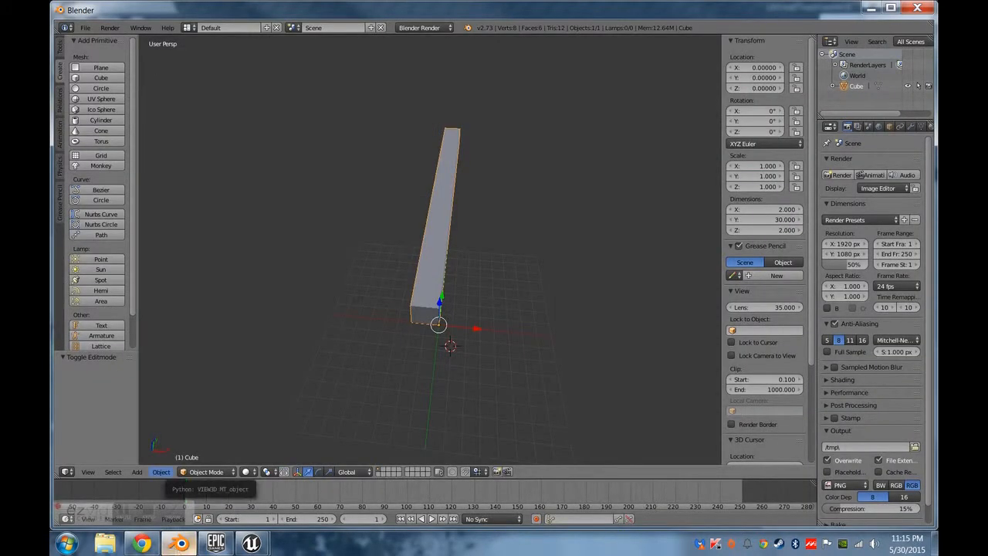
# Switch to the Unreal Editor, move the floating Viewport 2 clear of the Content Browser and aim its view at the open floor.
pyautogui.moveTo(234, 547)
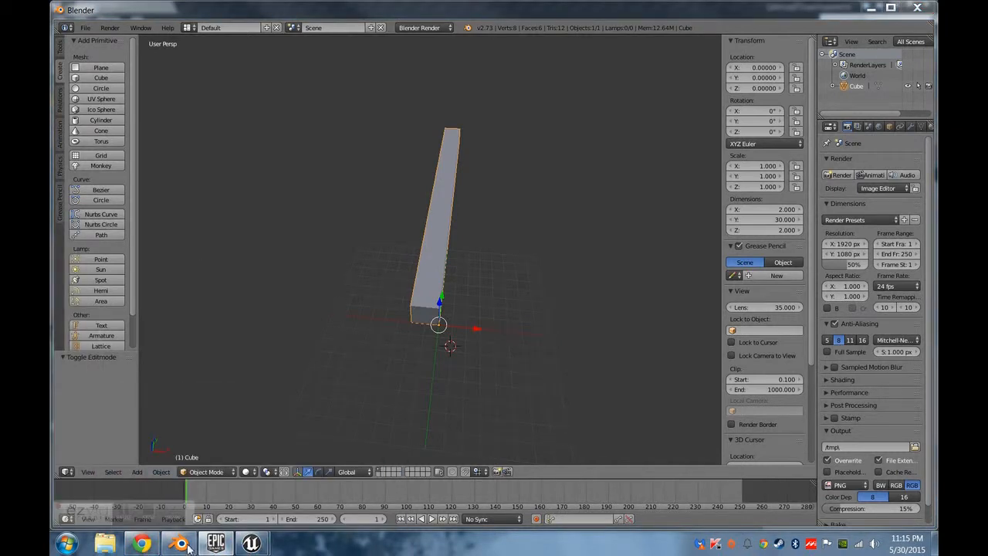
pyautogui.click(253, 535)
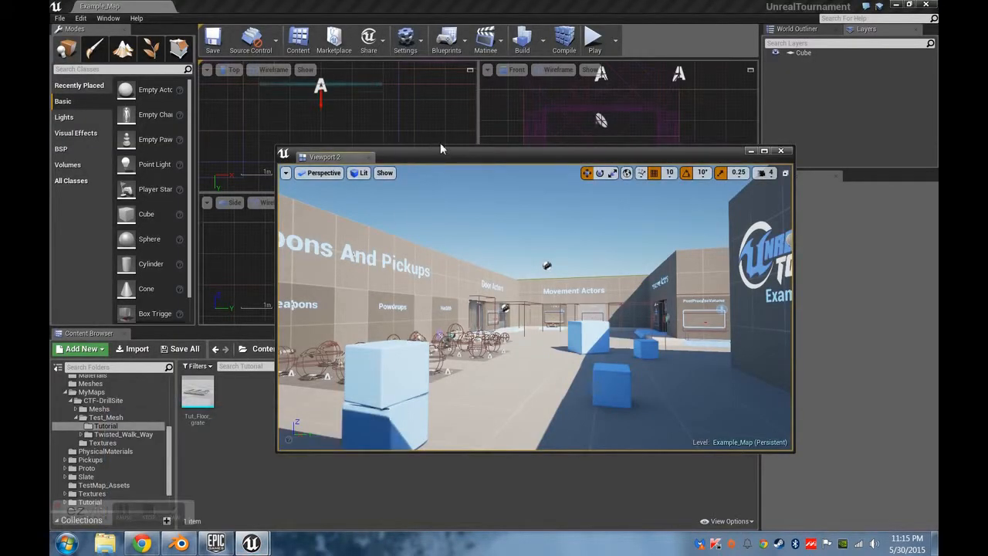
pyautogui.click(534, 358)
pyautogui.moveTo(517, 152); pyautogui.dragTo(601, 61)
pyautogui.moveTo(605, 219); pyautogui.dragTo(661, 266, button='right')
pyautogui.moveTo(628, 188); pyautogui.dragTo(686, 173, button='right')
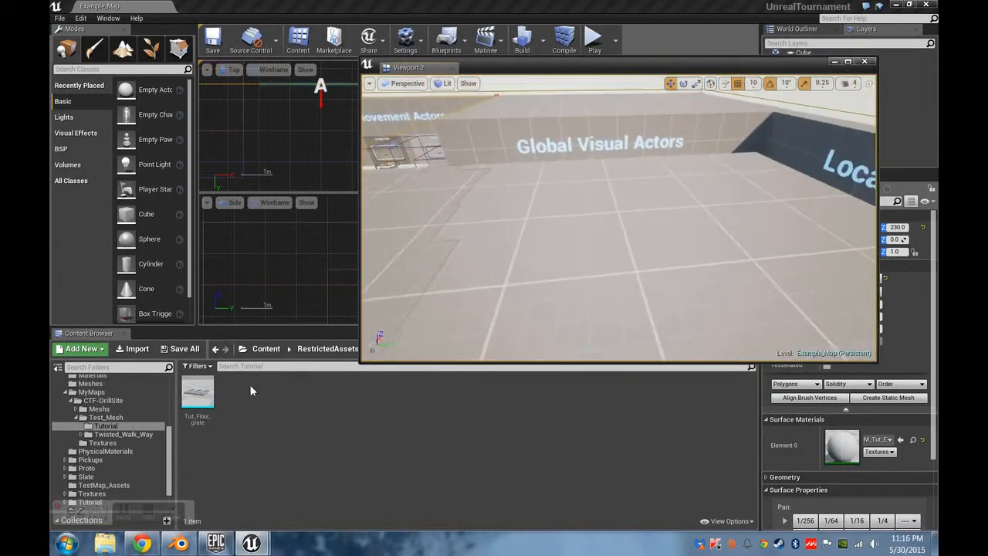
pyautogui.click(257, 458)
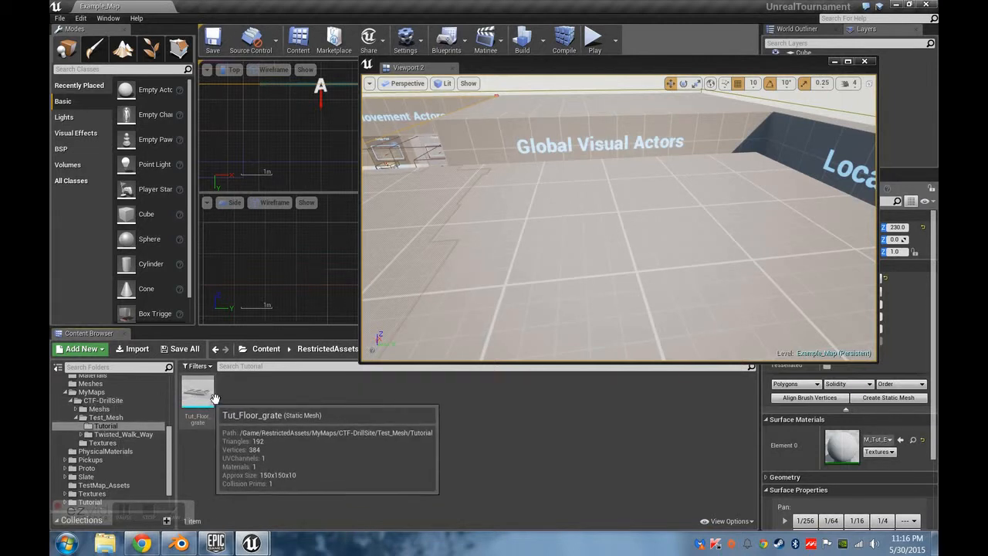
# Look through the Documents library from the Tutorial folder's import dialog, and switch to Blender and export the beam as Tut_floor_grate2.fbx to Documents.
pyautogui.click(122, 350)
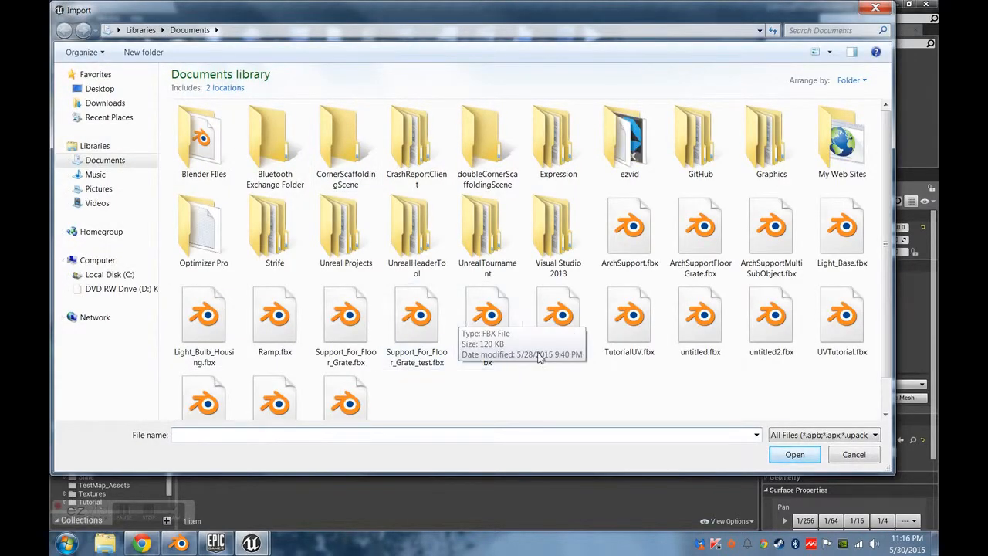
pyautogui.scroll(-1, 572, 391)
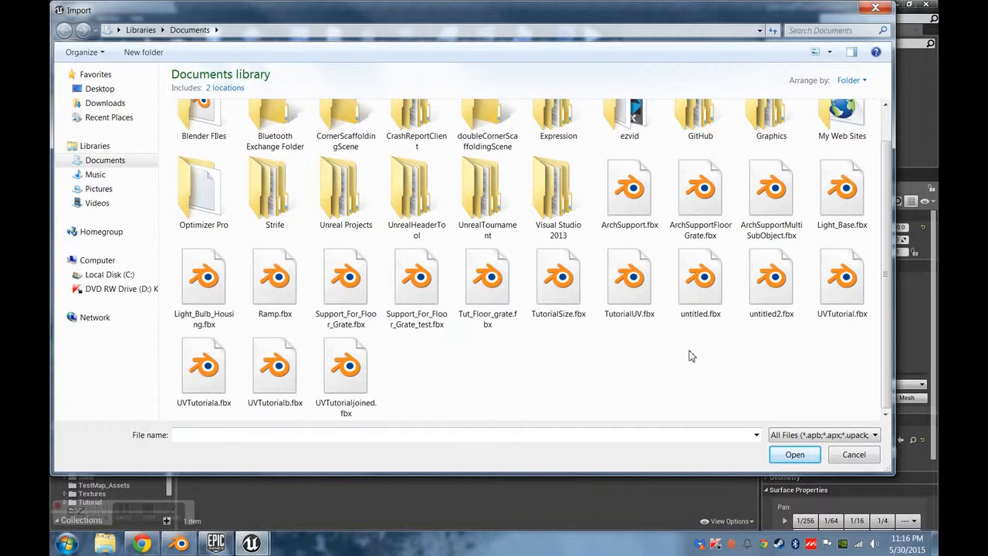
pyautogui.click(179, 543)
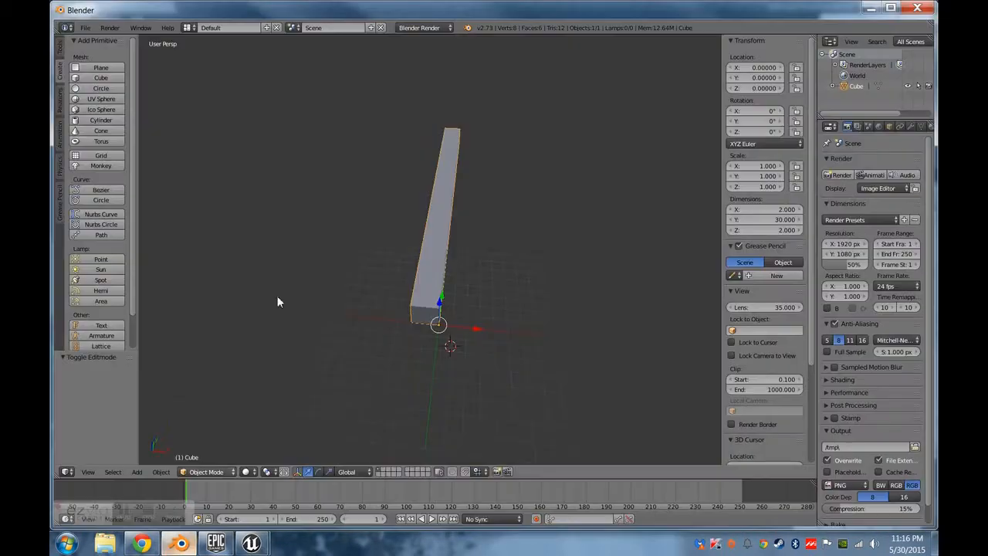
pyautogui.click(92, 29)
pyautogui.moveTo(124, 217)
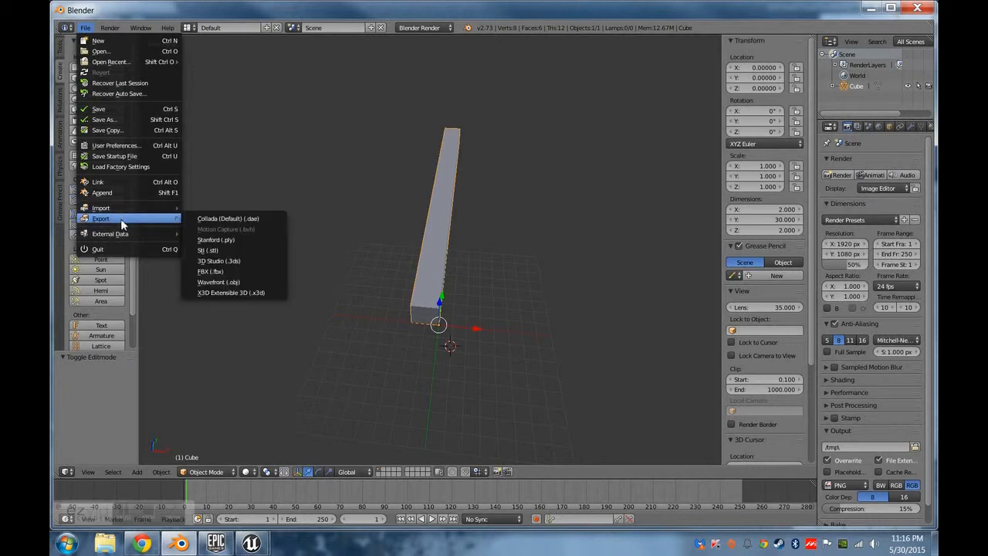
pyautogui.click(205, 271)
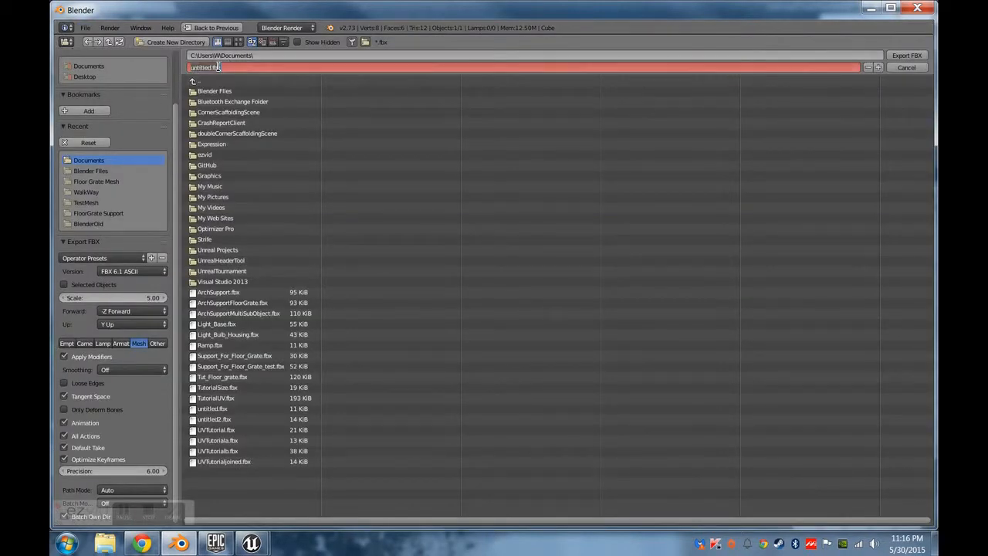
pyautogui.click(218, 67)
pyautogui.write('Tu')
pyautogui.press('Return')
pyautogui.click(907, 54)
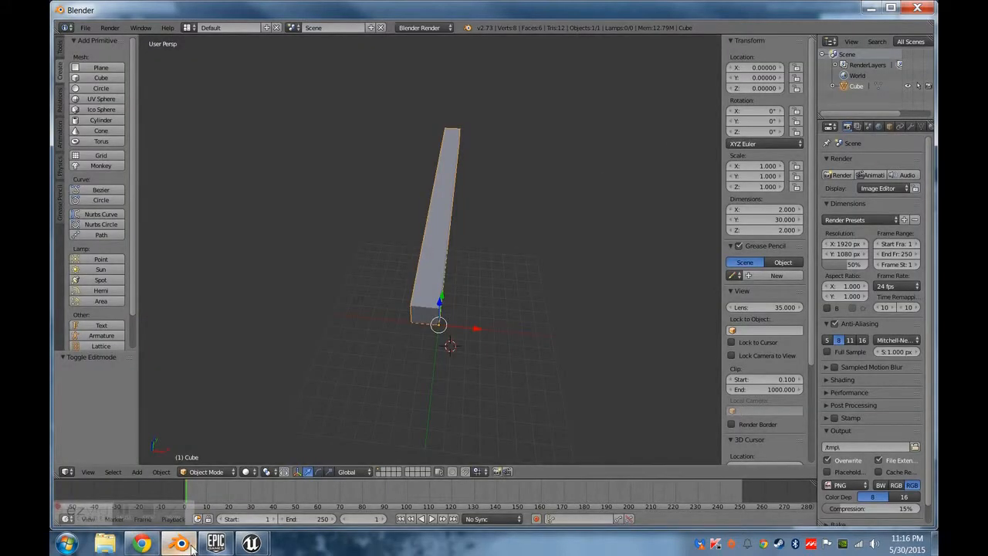
# Switch to the Unreal Editor, look for Tut_floor_grate2.fbx in the Documents library and cancel the import.
pyautogui.click(182, 544)
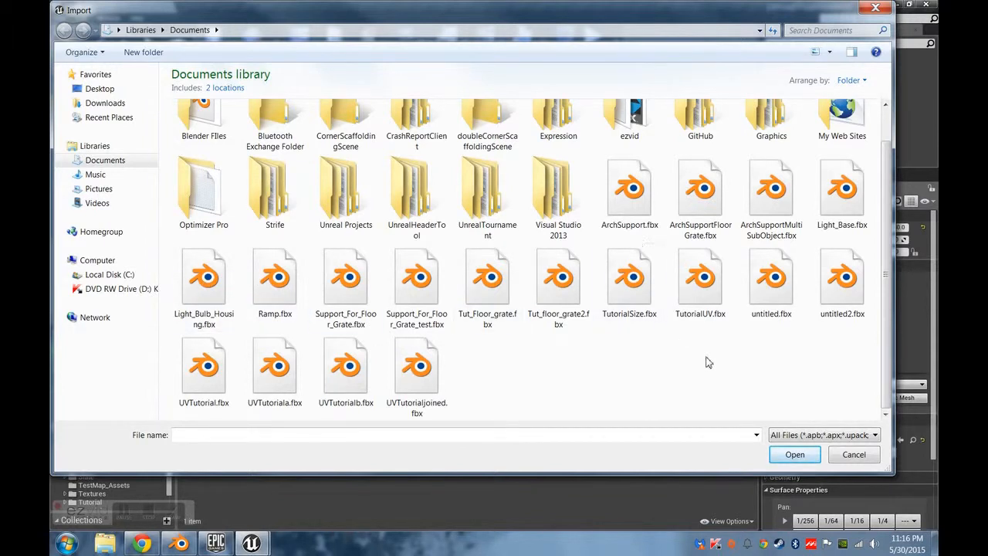
pyautogui.scroll(1, 469, 335)
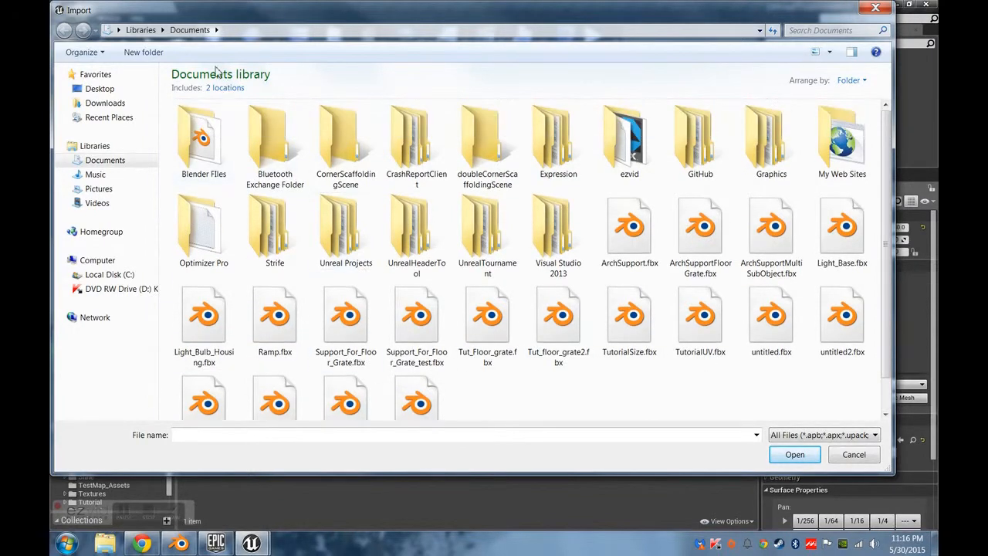
pyautogui.scroll(-1, 545, 208)
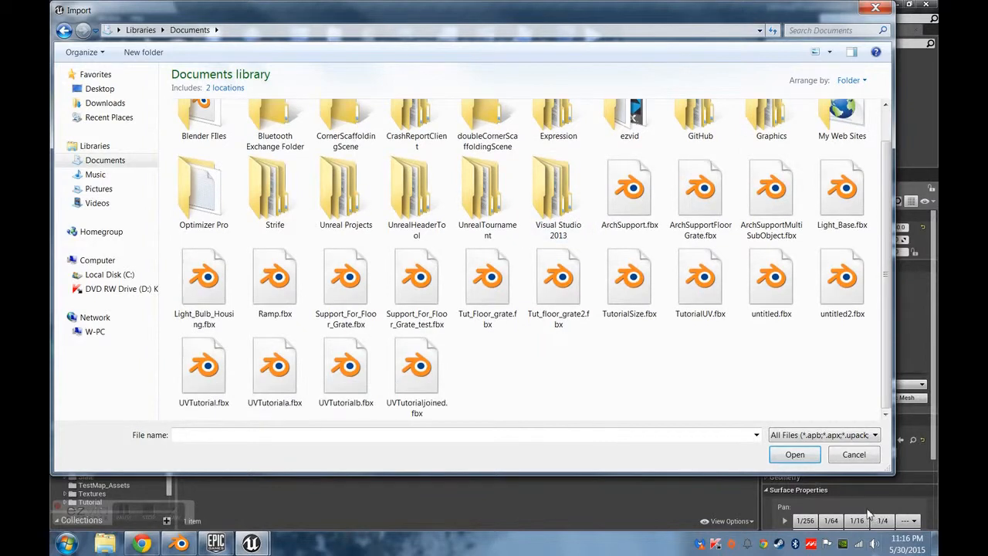
pyautogui.click(854, 454)
# Switch to Blender and reopen the FBX export to check the file name and the Documents destination.
pyautogui.click(180, 543)
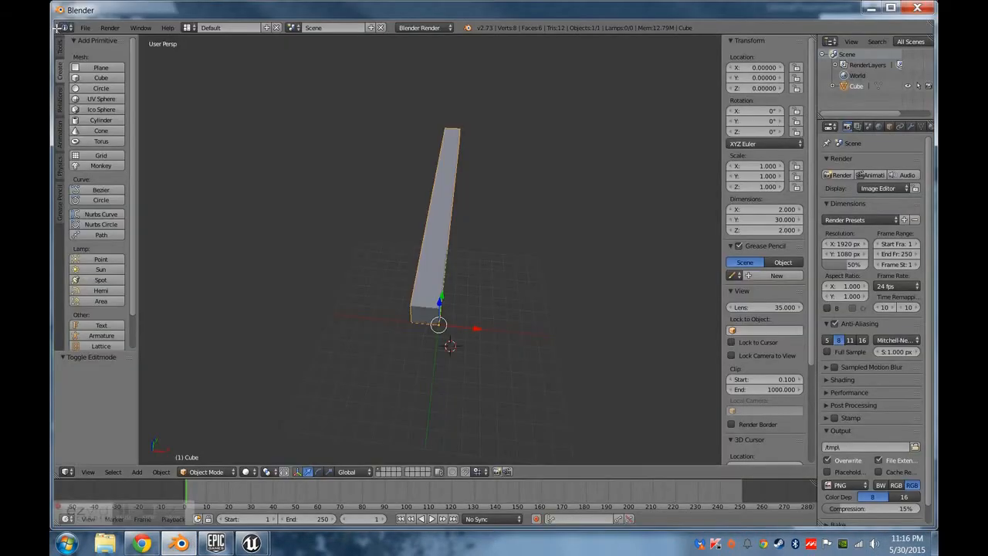
pyautogui.click(86, 31)
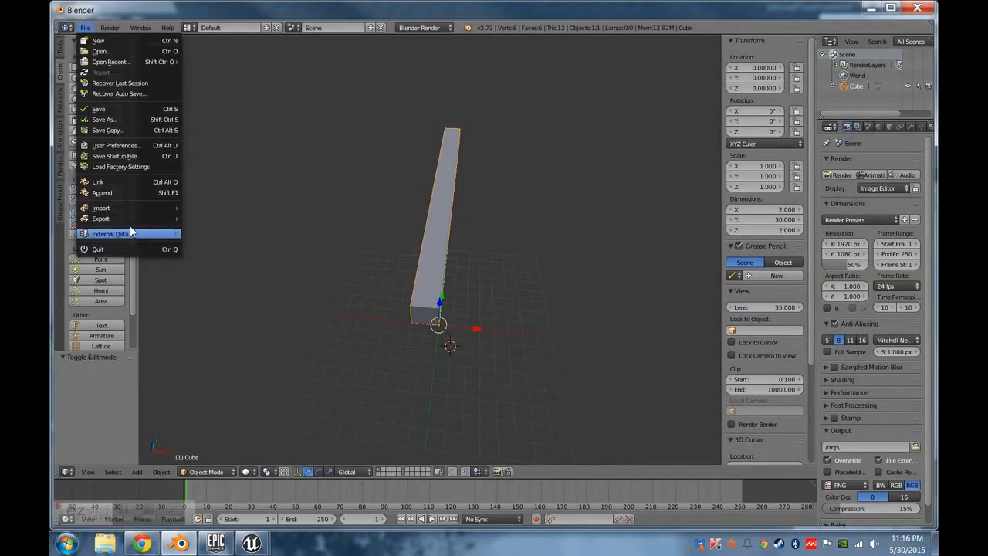
pyautogui.moveTo(131, 219)
pyautogui.click(231, 273)
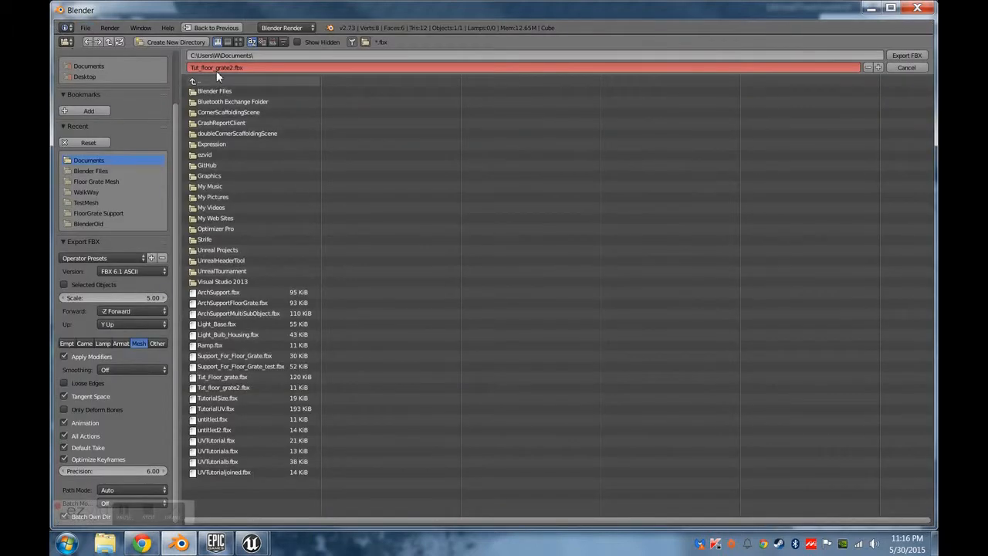
# Switch to the Unreal Editor and import Tut_floor_grate2.fbx from Documents into the Tutorial folder.
pyautogui.moveTo(266, 539)
pyautogui.click(178, 456)
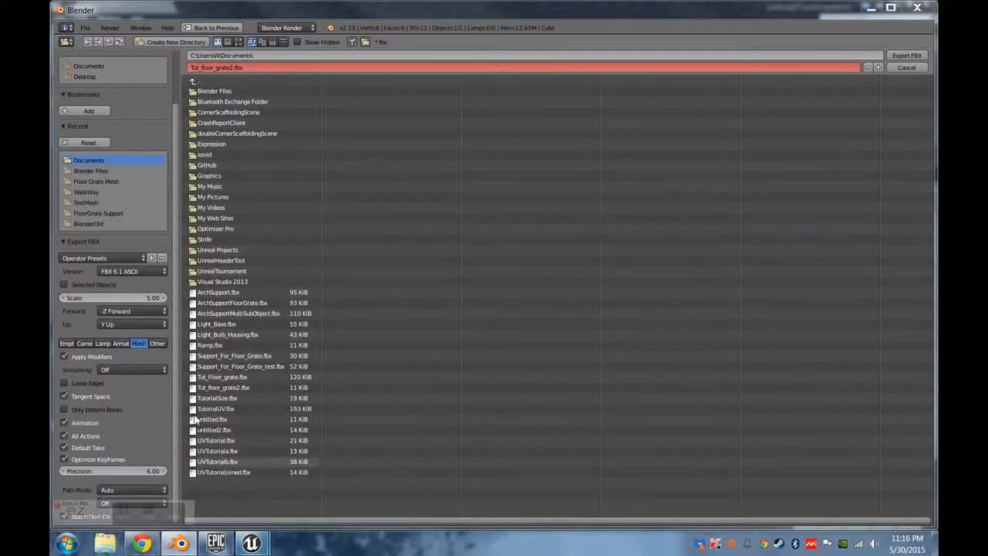
pyautogui.click(133, 348)
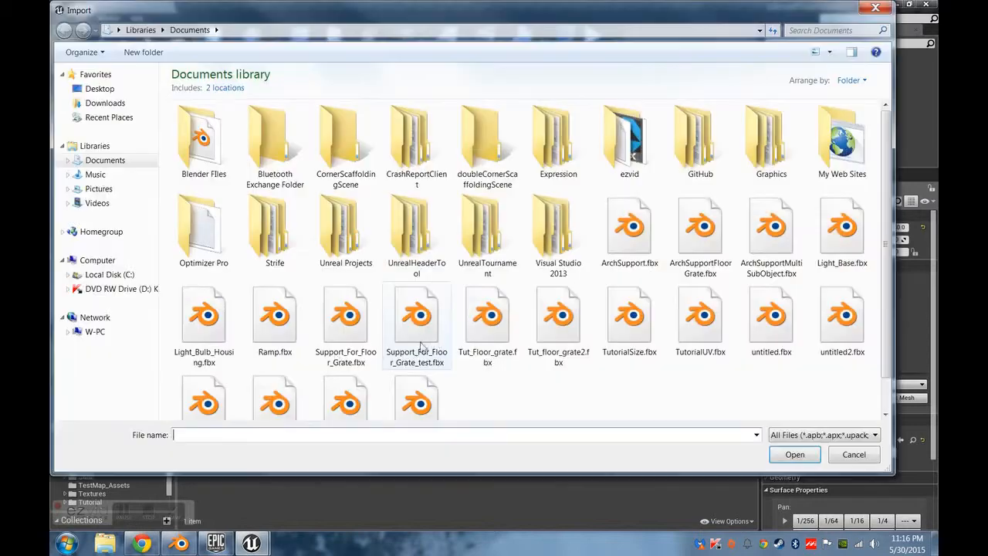
pyautogui.scroll(-1, 482, 397)
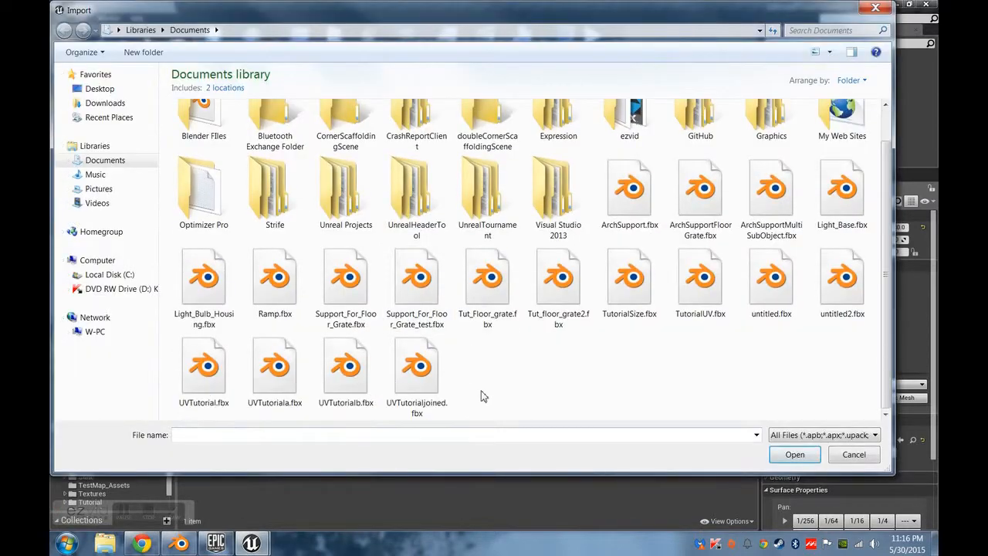
pyautogui.click(540, 307)
pyautogui.doubleClick(543, 336)
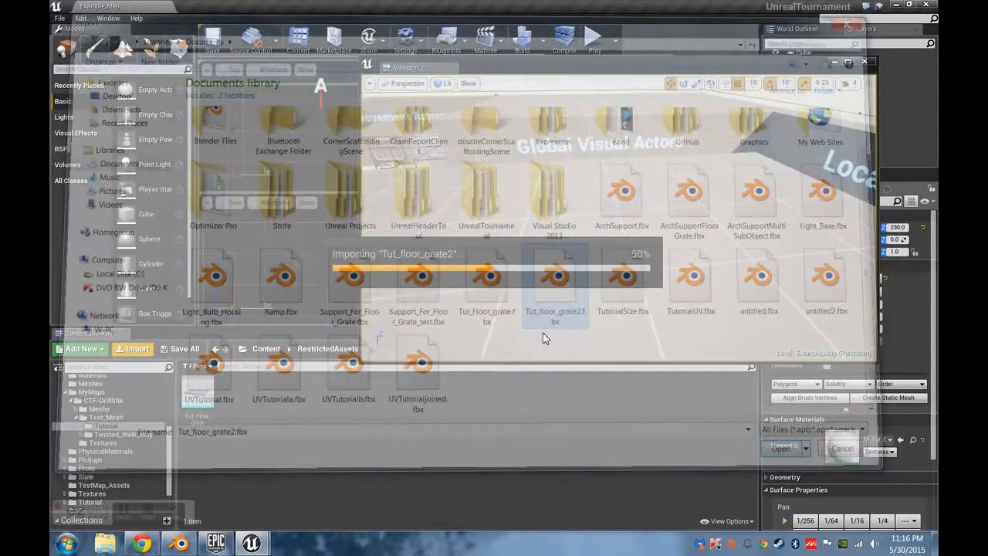
pyautogui.click(548, 479)
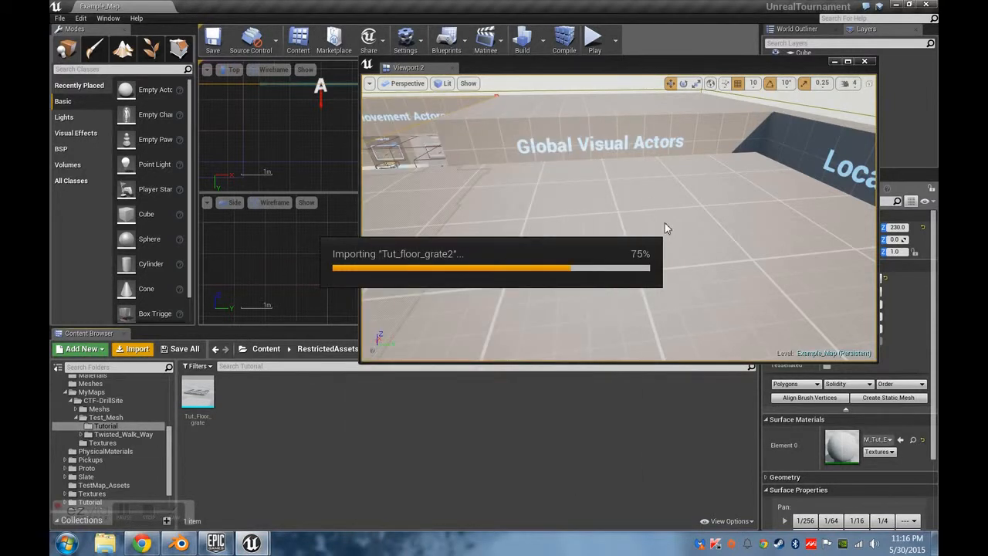
pyautogui.click(596, 283)
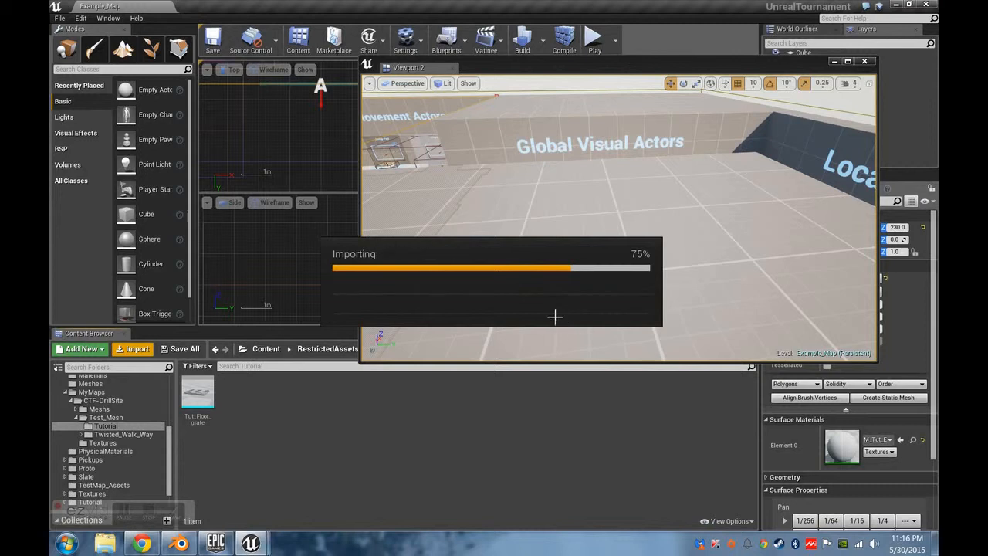
pyautogui.click(390, 456)
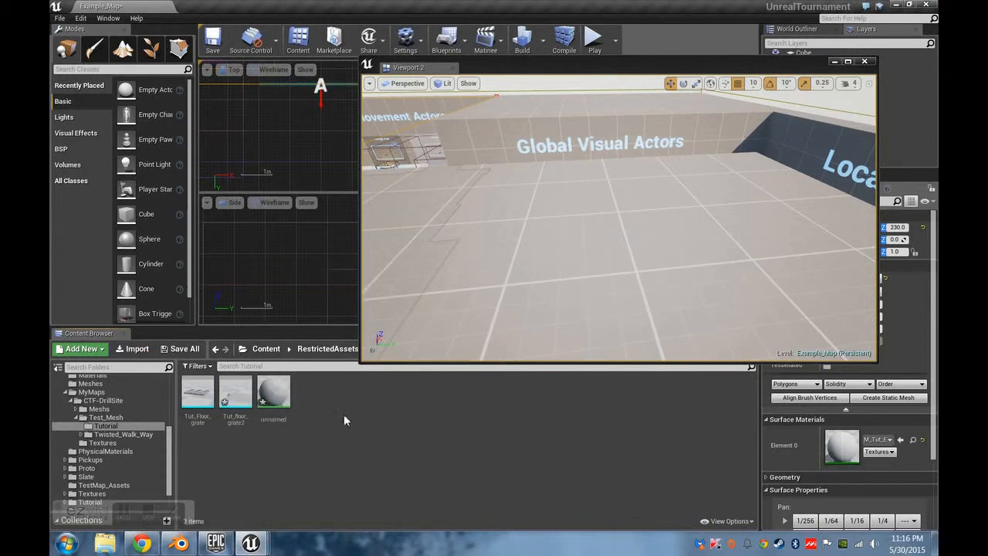
# Place the Tut_floor_grate2 mesh on the open floor in Viewport 2.
pyautogui.moveTo(231, 394)
pyautogui.moveTo(236, 394); pyautogui.dragTo(640, 271)
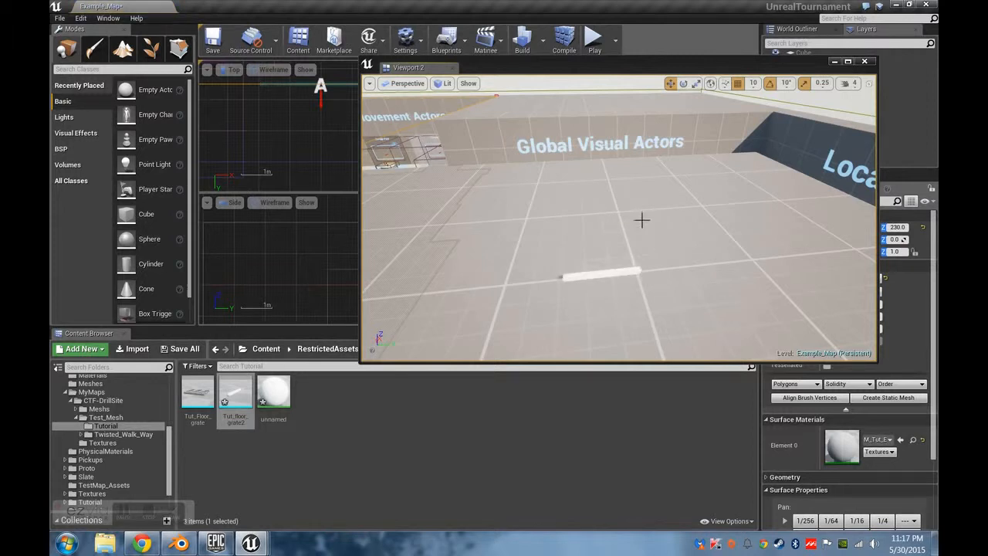
pyautogui.press('f')
# Play the level from the floor beside the placed beam, inspect the beam's size in game and end the play session.
pyautogui.rightClick(617, 256)
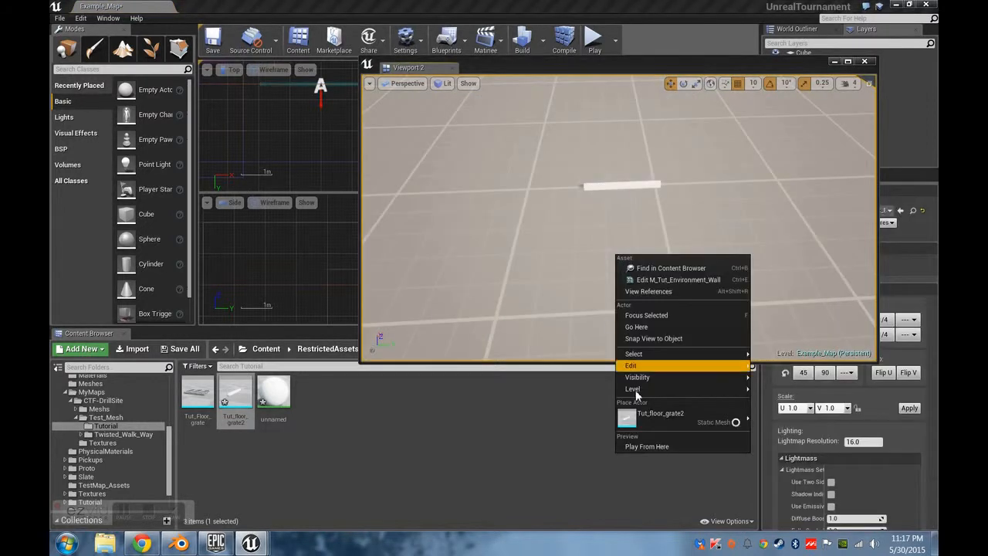
pyautogui.click(664, 446)
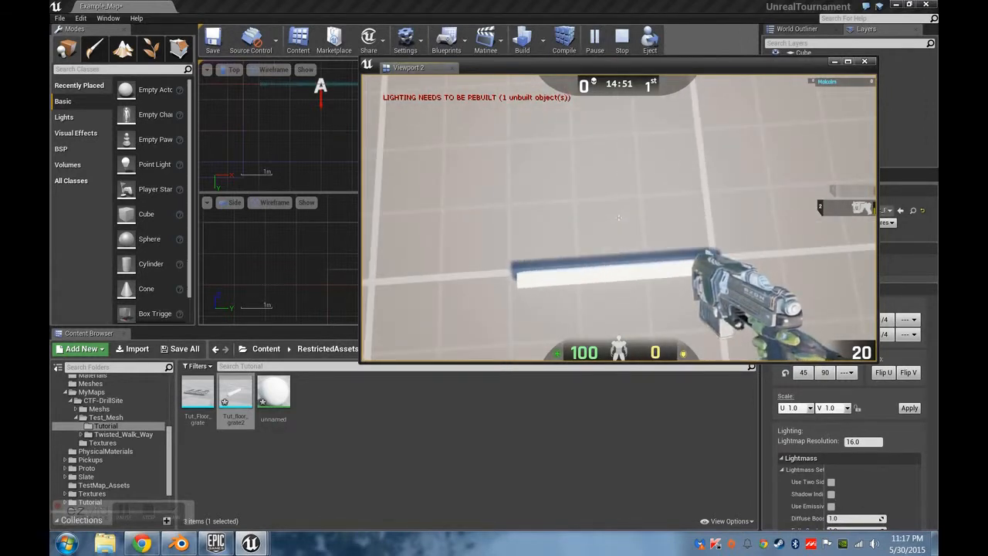
pyautogui.press('Escape')
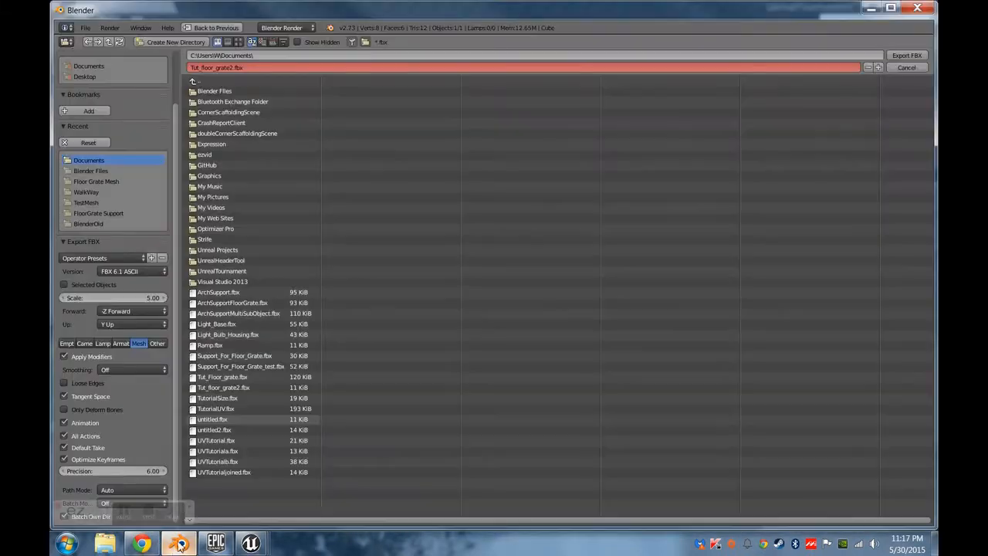
# Switch to Blender and cancel the open FBX export to return to the beam.
pyautogui.click(179, 543)
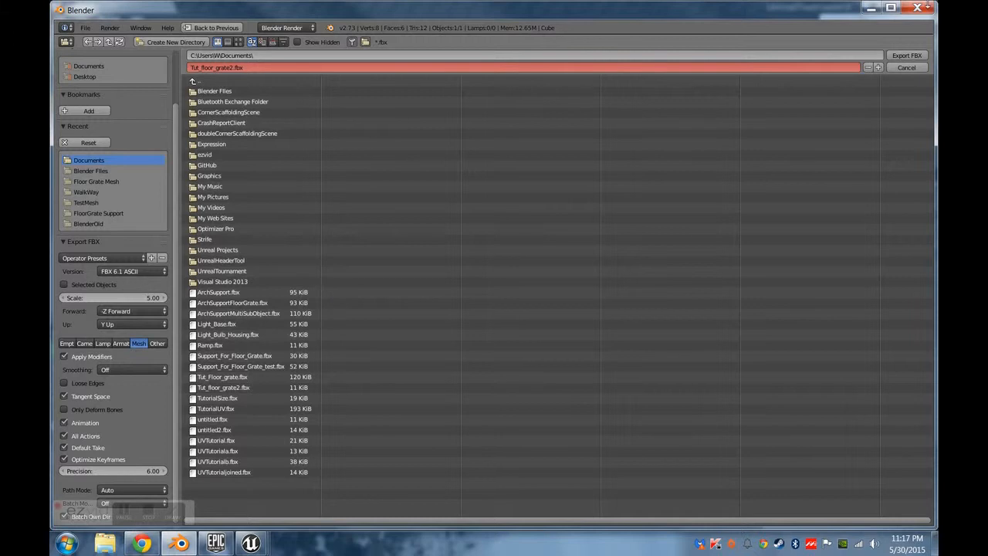
pyautogui.click(900, 66)
pyautogui.moveTo(417, 304); pyautogui.dragTo(442, 320, button='middle')
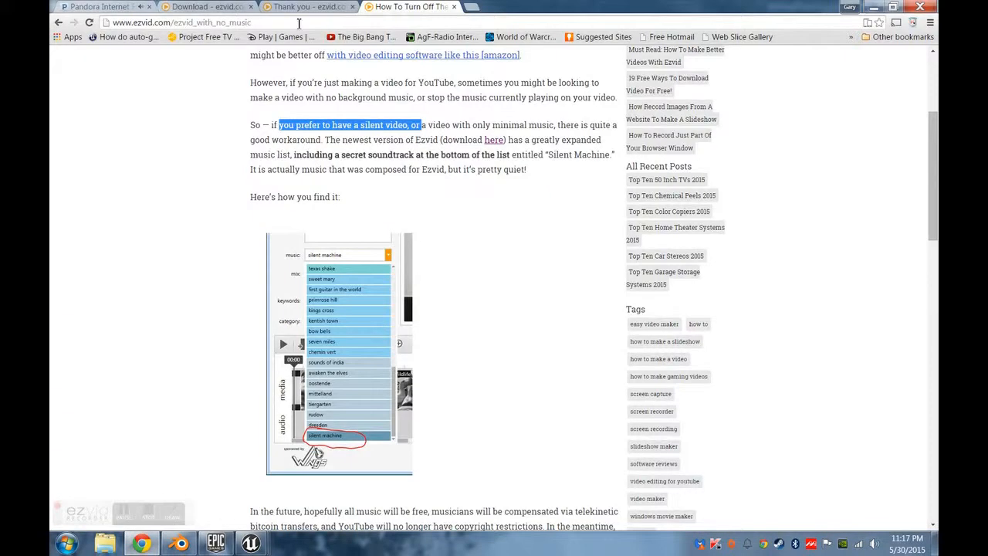
# Switch to Chrome and search the web for "extruded aluminum floor panels".
pyautogui.click(298, 24)
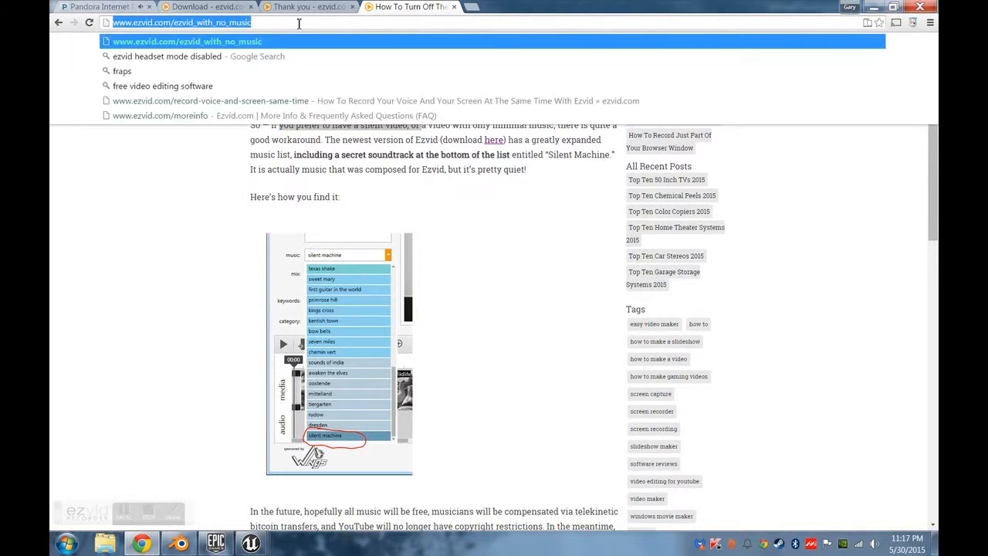
pyautogui.write('exturde')
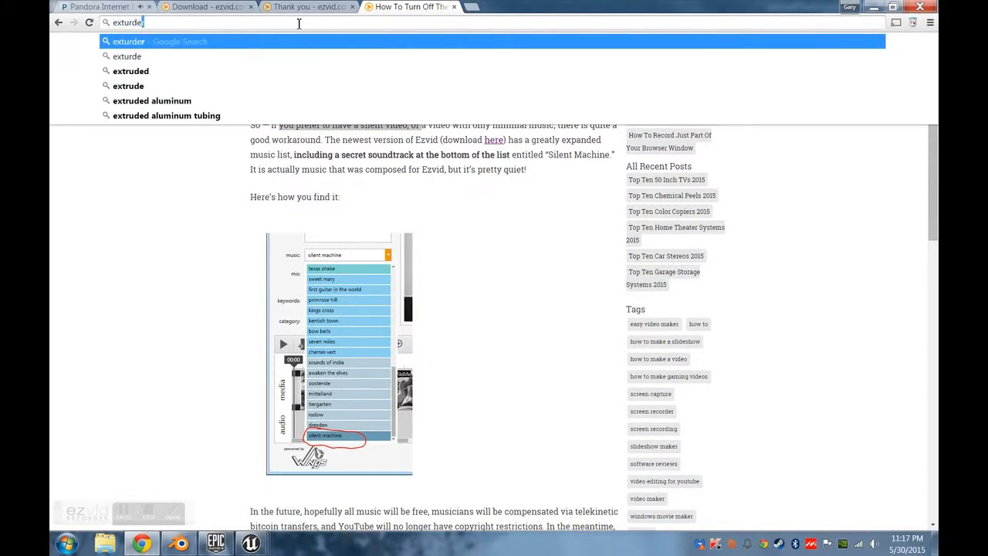
pyautogui.write('d al')
pyautogui.press('Down')
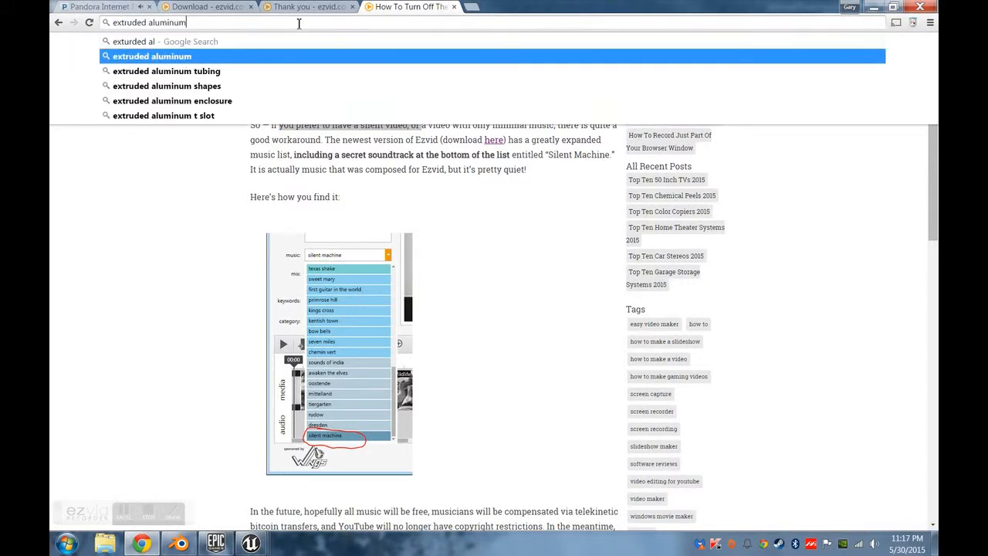
pyautogui.write('floor panels')
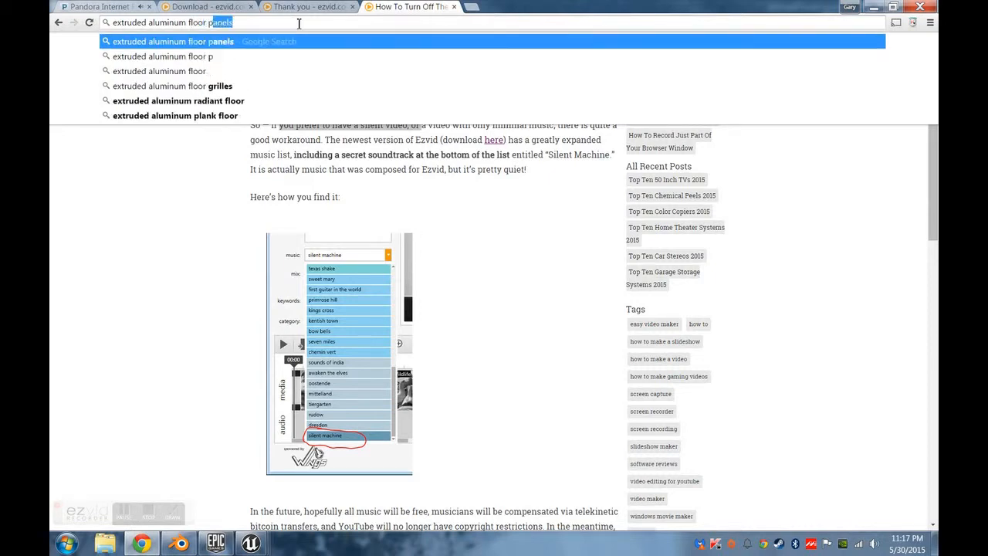
pyautogui.press('Return')
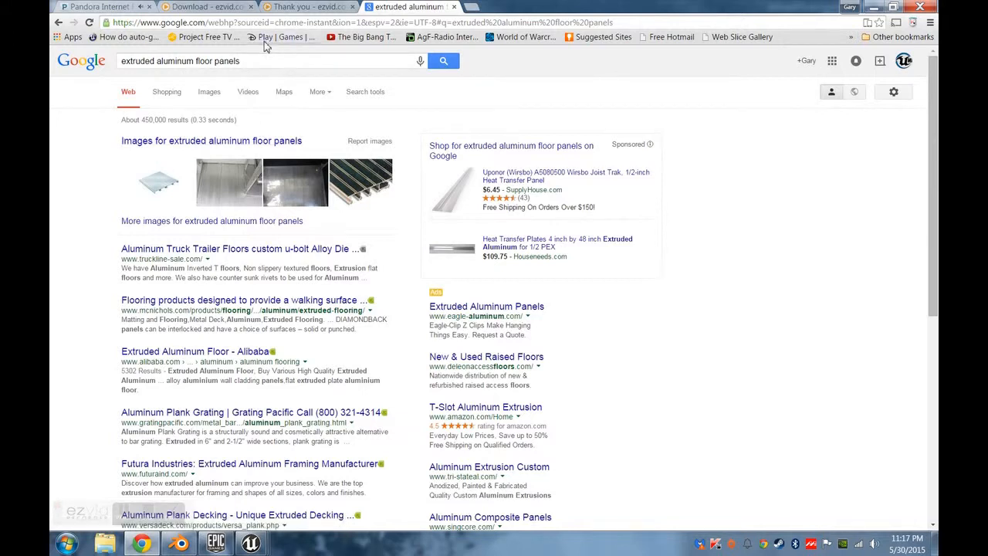
# Change the web search to "extruded aluminum floor grate".
pyautogui.doubleClick(227, 60)
pyautogui.press('BackSpace')
pyautogui.write('grate')
pyautogui.press('Return')
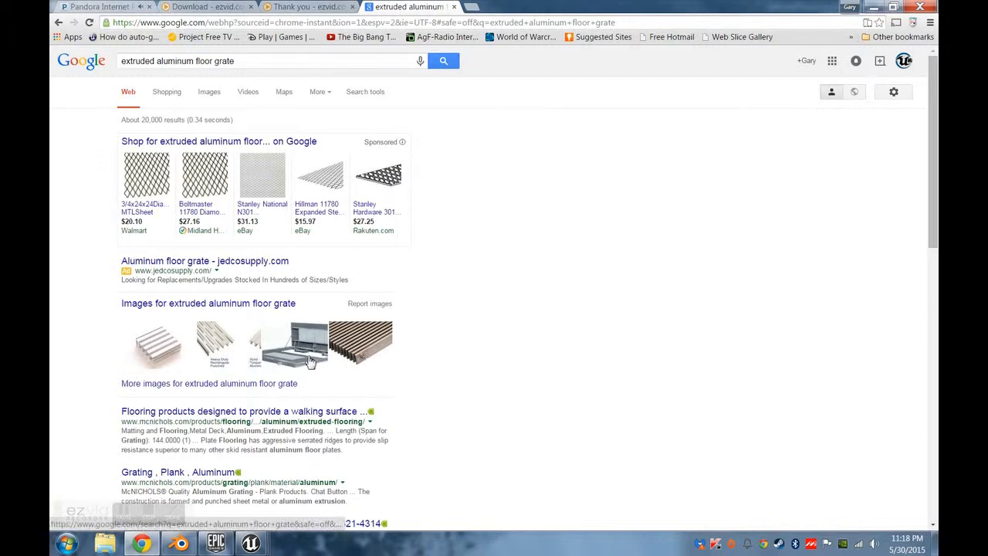
# Show the image results and preview the "Multiple Uses" stainless steel grate and the Aluminum Grating sheet as shape references.
pyautogui.click(213, 92)
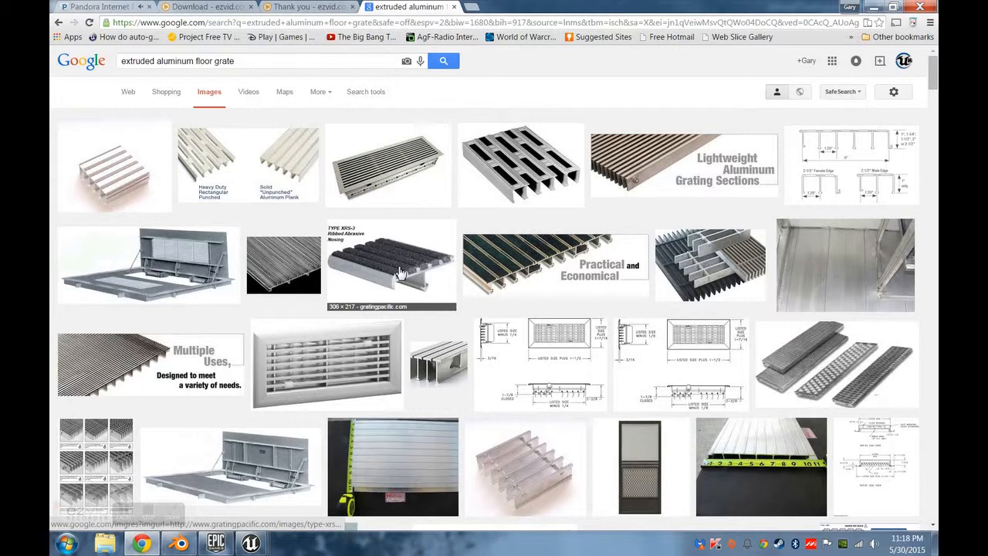
pyautogui.scroll(-2, 400, 273)
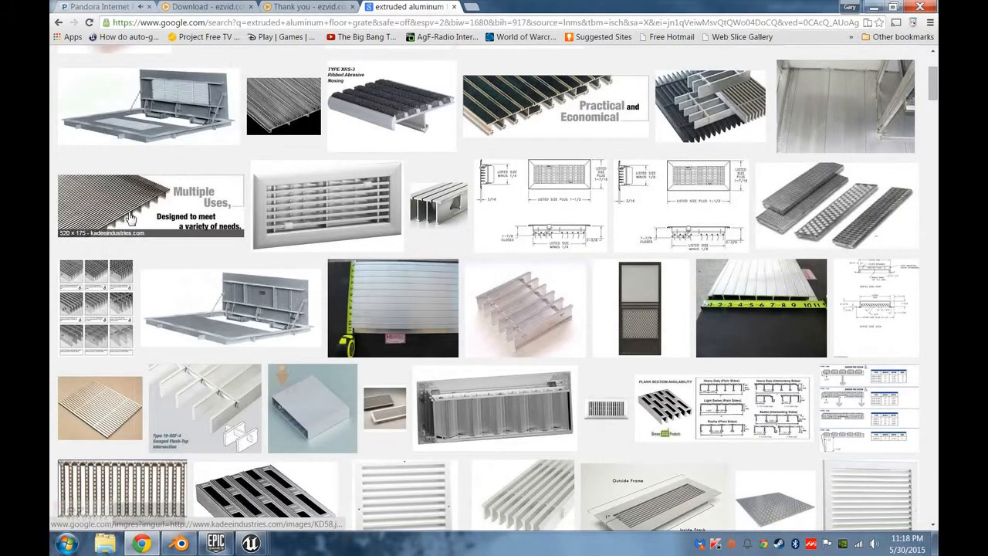
pyautogui.click(154, 228)
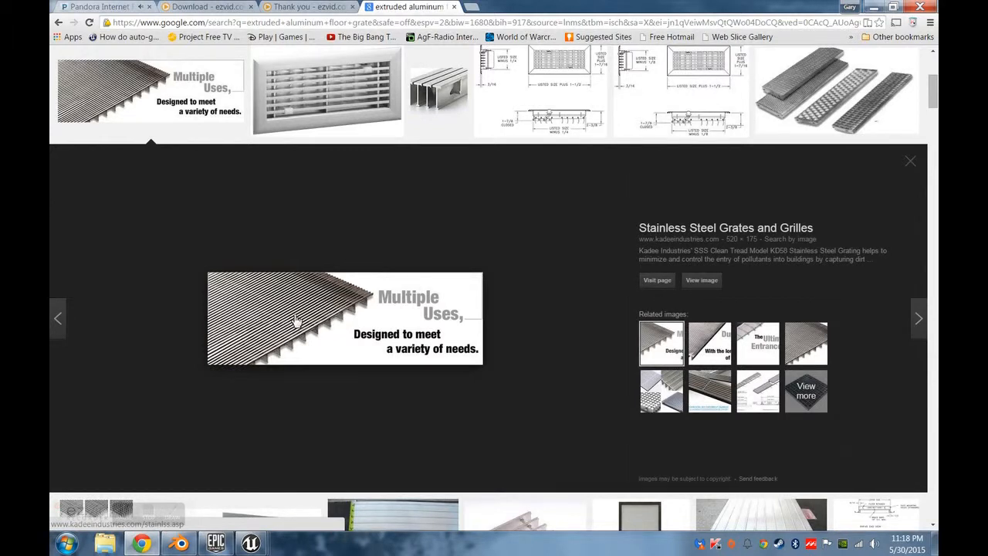
pyautogui.scroll(-2, 294, 319)
pyautogui.click(113, 377)
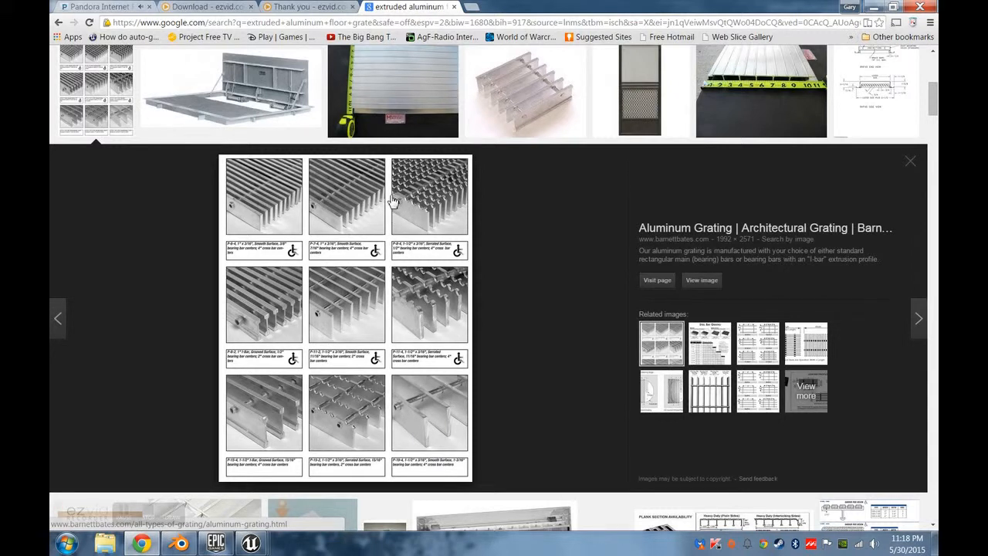
# Preview the related BMG bar grating and Pultruded Fiberglass Grating images as references, and switch back to Blender.
pyautogui.click(709, 384)
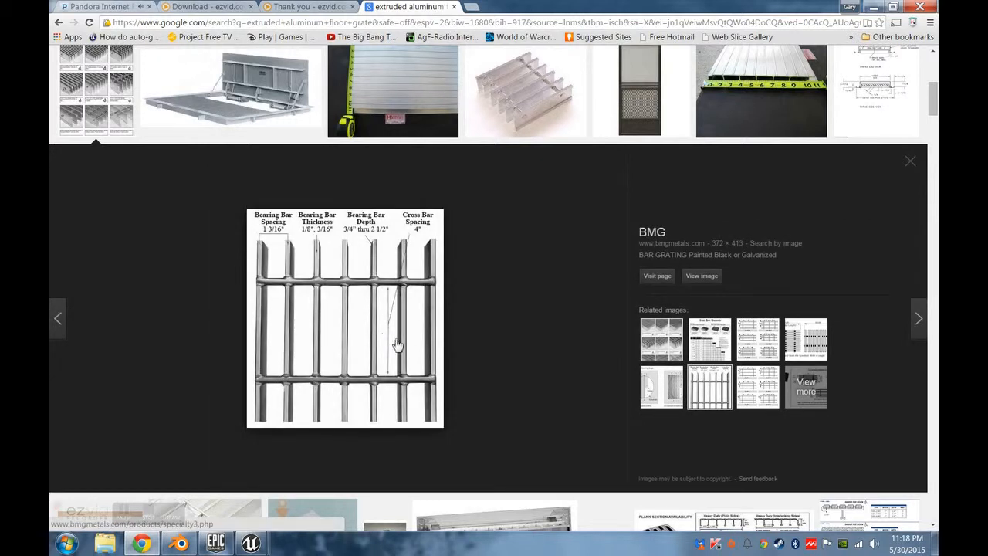
pyautogui.click(803, 341)
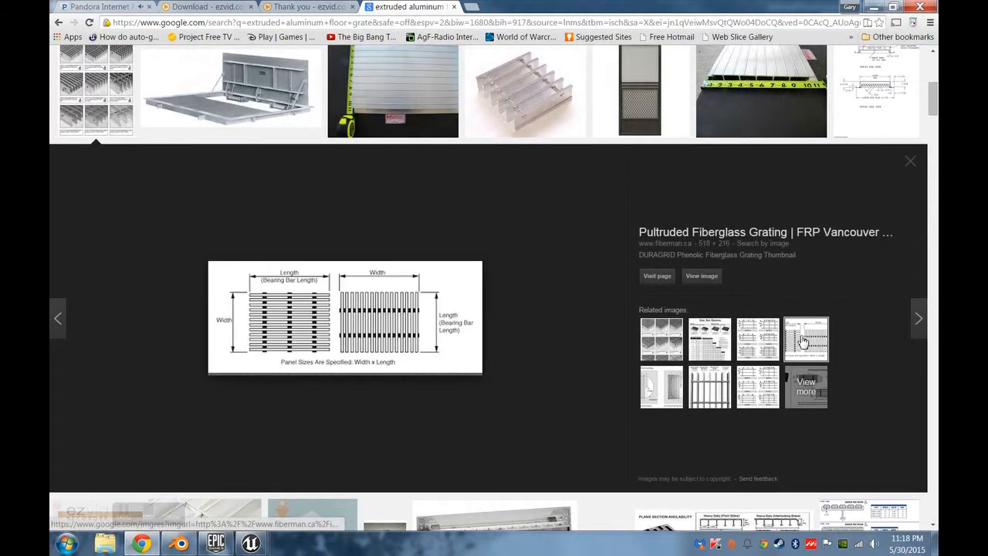
pyautogui.click(874, 6)
# Duplicate the beam in Object Mode, leaving the copy in the same place as the original.
pyautogui.moveTo(451, 344); pyautogui.dragTo(469, 281, button='middle')
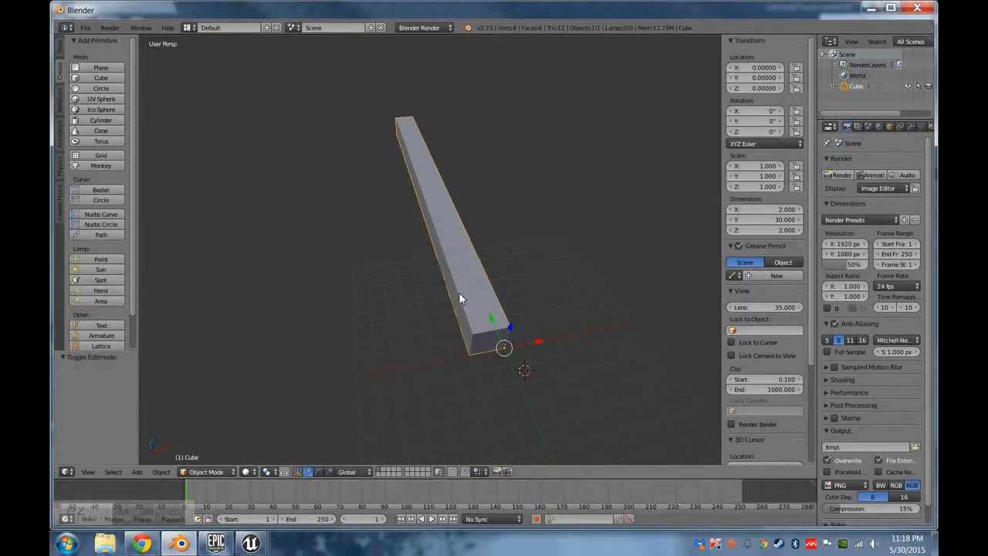
pyautogui.moveTo(592, 291); pyautogui.dragTo(556, 305, button='middle')
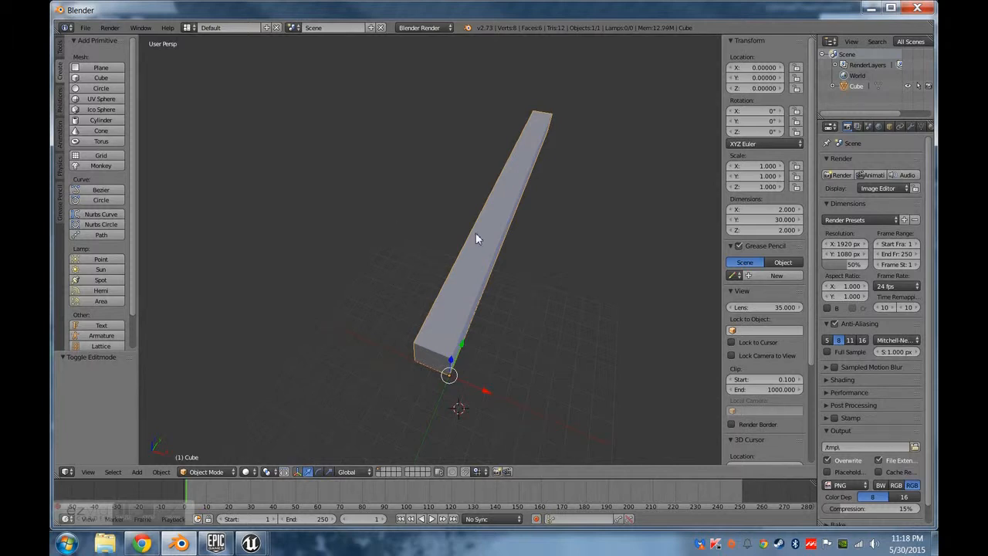
pyautogui.hotkey('shift', 'd')
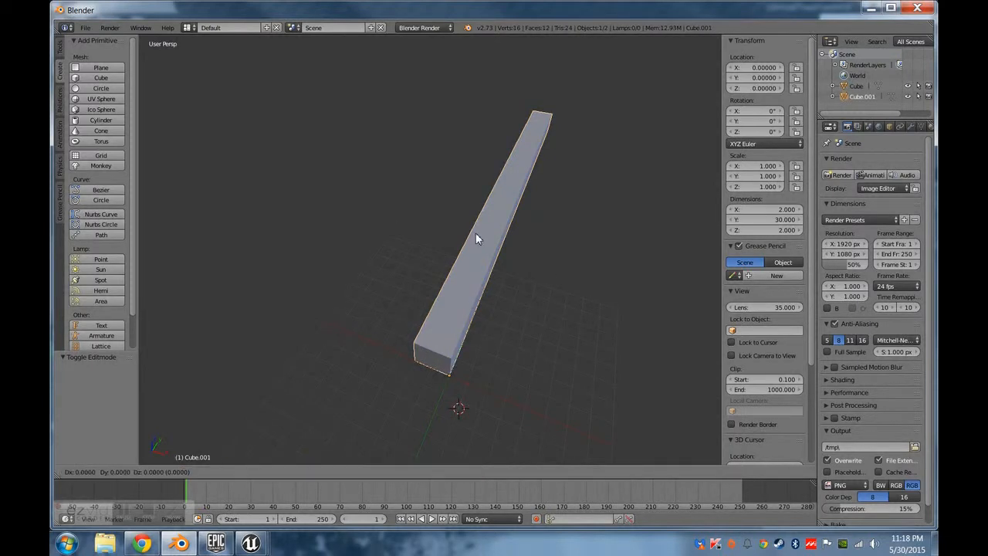
pyautogui.rightClick(476, 232)
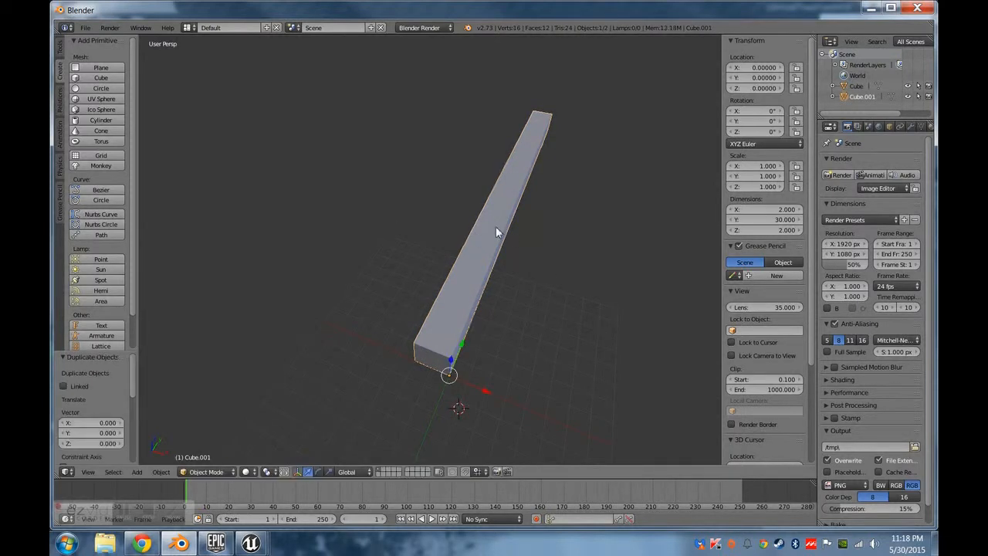
# Rotate the duplicated beam to 0° about Y and 90° about Z.
pyautogui.click(743, 120)
pyautogui.press('Return')
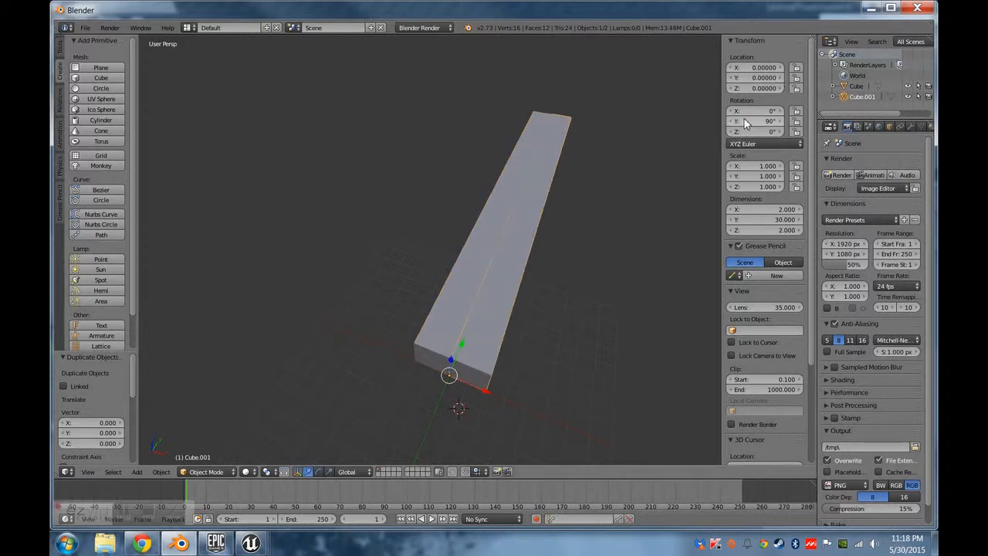
pyautogui.click(744, 121)
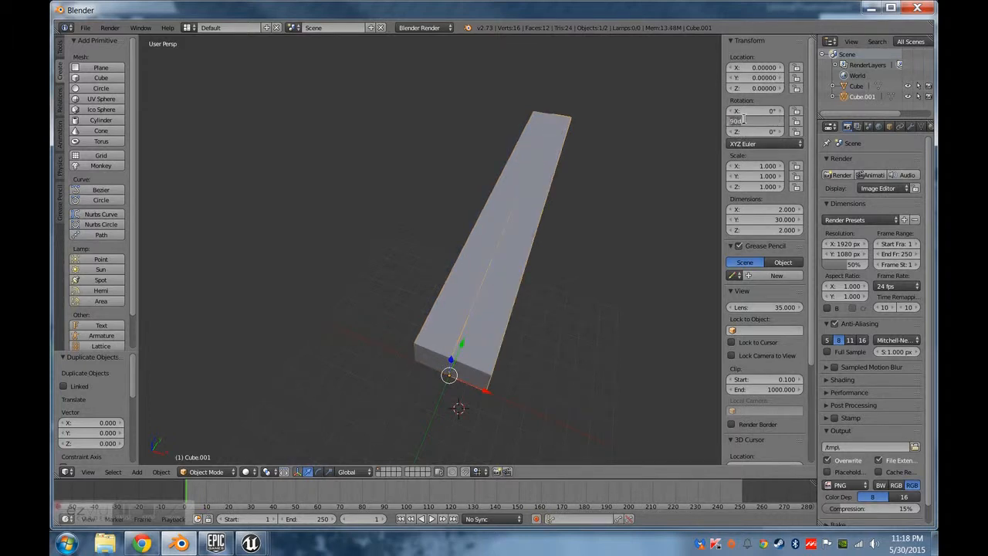
pyautogui.write('0')
pyautogui.press('Tab')
pyautogui.write('90')
pyautogui.press('Return')
pyautogui.moveTo(473, 328); pyautogui.dragTo(560, 276, button='middle')
pyautogui.moveTo(584, 382); pyautogui.dragTo(348, 350, button='middle')
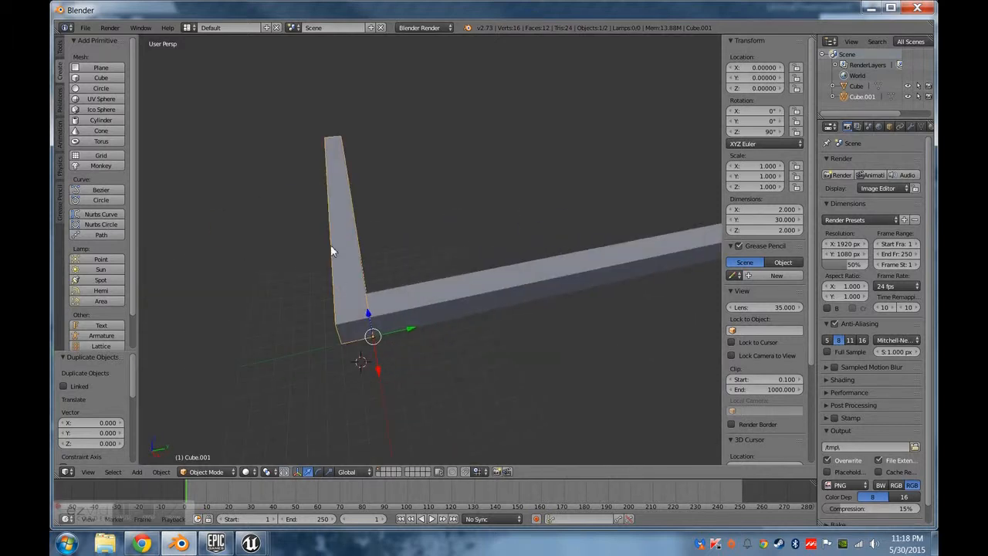
# Enter Edit Mode on the rotated beam and set its top face's median Z to 1.5.
pyautogui.moveTo(400, 298); pyautogui.dragTo(420, 339, button='middle')
pyautogui.moveTo(502, 308); pyautogui.dragTo(448, 274, button='middle')
pyautogui.press('Tab')
pyautogui.moveTo(360, 247); pyautogui.dragTo(442, 299, button='middle')
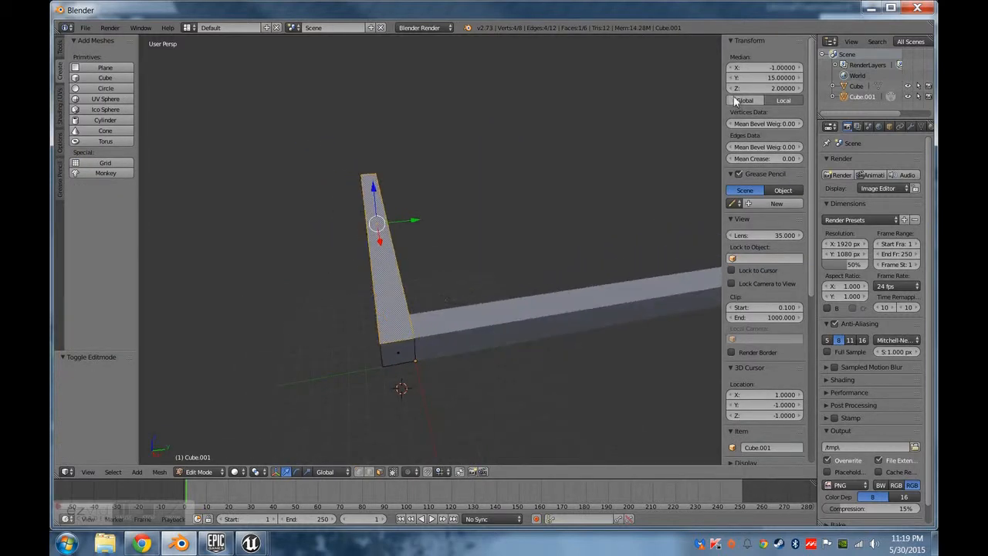
pyautogui.click(770, 78)
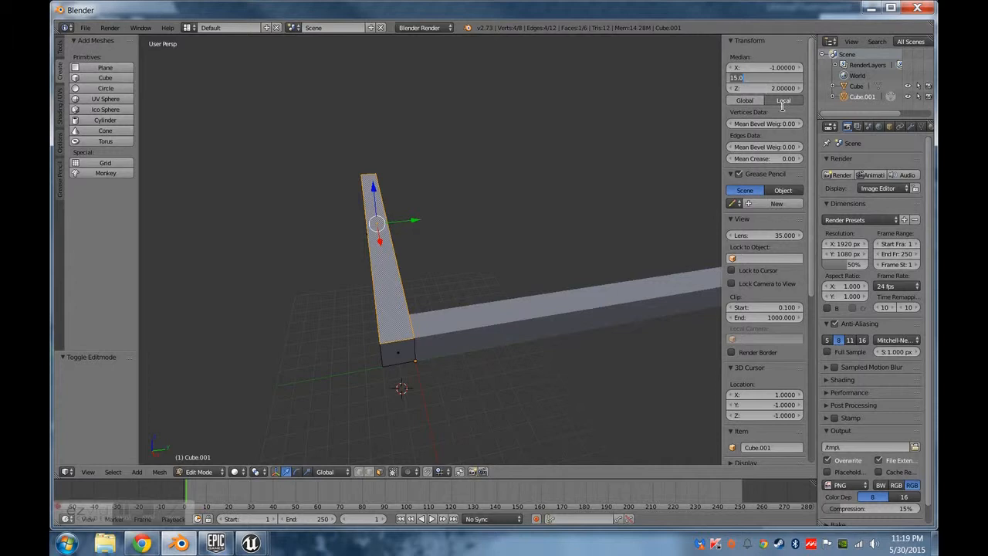
pyautogui.press('Return')
pyautogui.click(763, 87)
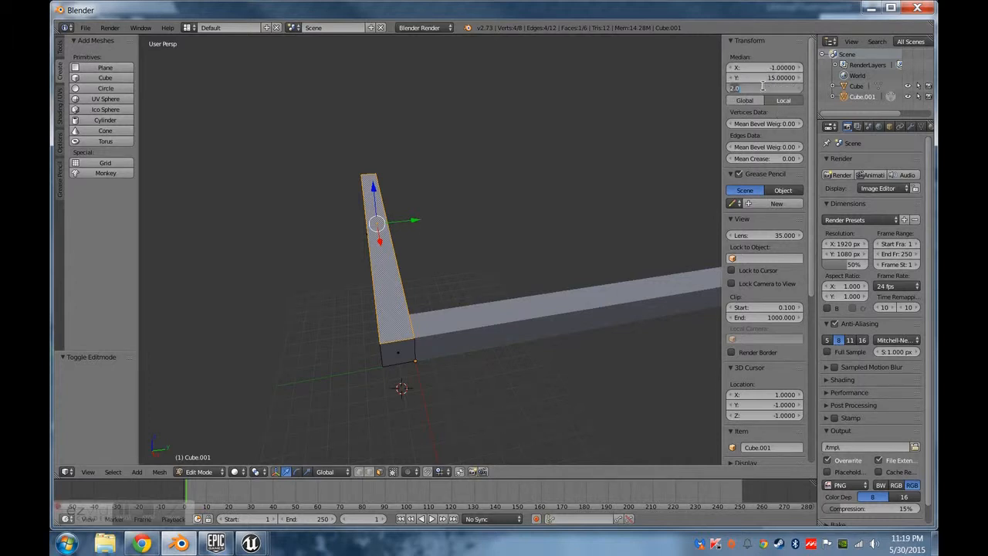
pyautogui.press('Return')
pyautogui.moveTo(570, 182); pyautogui.dragTo(548, 140, button='middle')
pyautogui.click(771, 88)
pyautogui.press('Return')
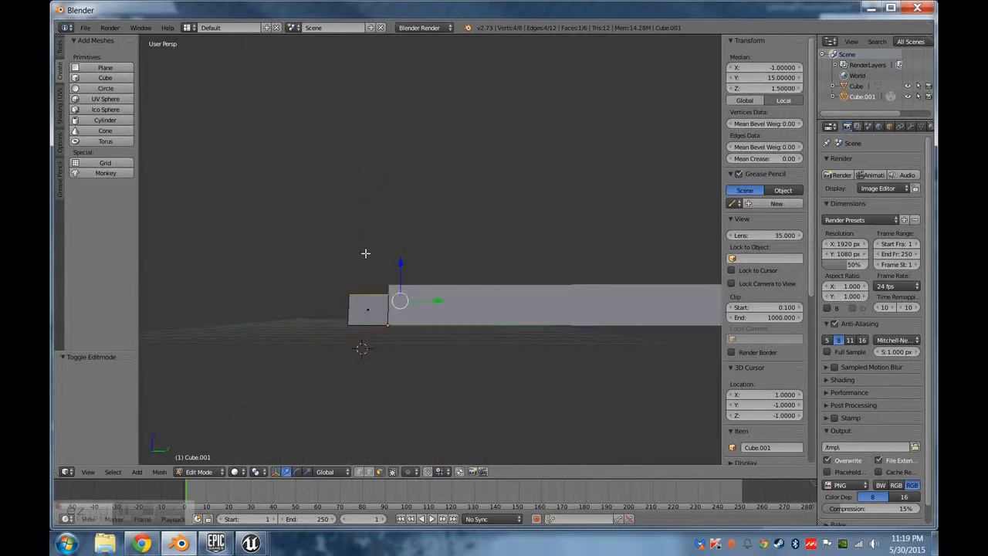
# Select the bottom face of the rotated beam and set its median Z to 0.5.
pyautogui.moveTo(366, 252); pyautogui.dragTo(374, 210, button='middle')
pyautogui.rightClick(374, 291)
pyautogui.moveTo(469, 214); pyautogui.dragTo(470, 246, button='middle')
pyautogui.moveTo(663, 159); pyautogui.dragTo(671, 181, button='middle')
pyautogui.click(771, 88)
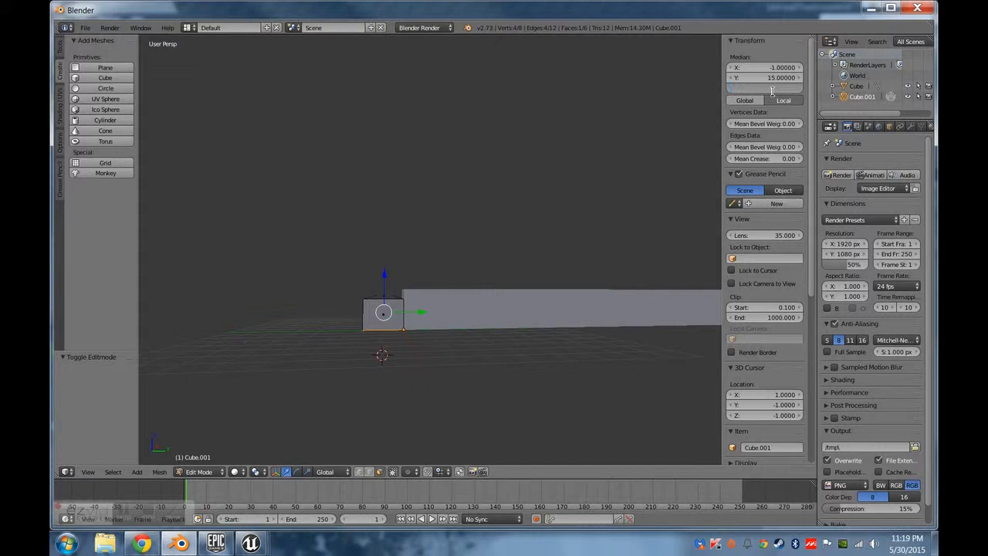
pyautogui.write('0.5')
pyautogui.press('Return')
# Select the rotated beam's long outer side face and set its median X to -1.5.
pyautogui.moveTo(575, 302); pyautogui.dragTo(413, 349, button='middle')
pyautogui.rightClick(406, 322)
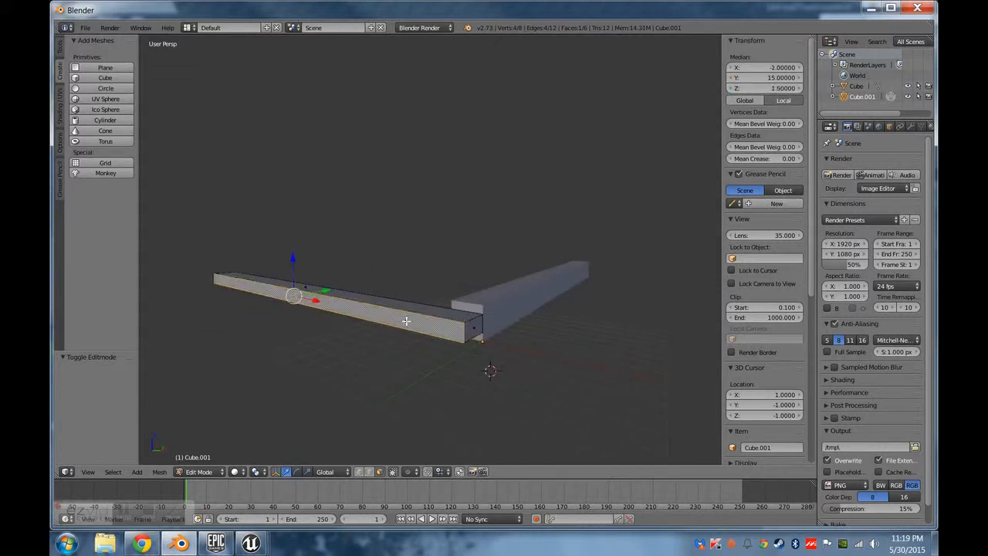
pyautogui.moveTo(531, 348); pyautogui.dragTo(610, 337, button='middle')
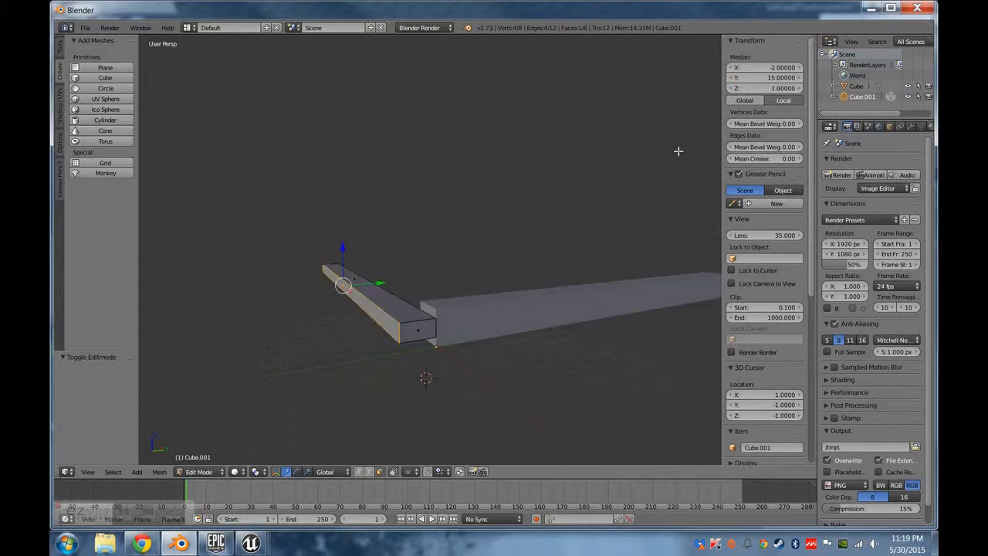
pyautogui.click(771, 81)
pyautogui.press('Return')
pyautogui.press('Tab')
pyautogui.press('Tab')
pyautogui.click(772, 67)
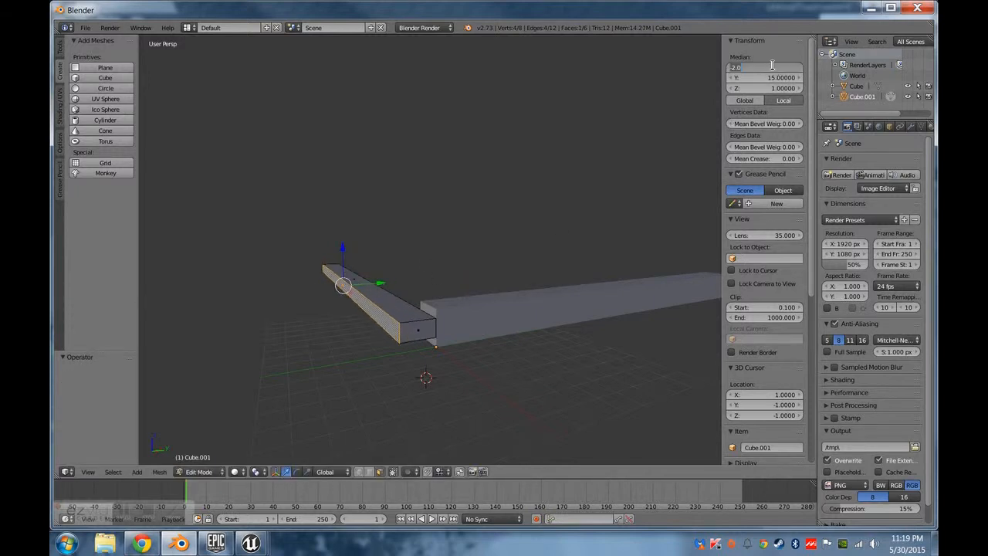
pyautogui.write('-1.5')
pyautogui.press('Return')
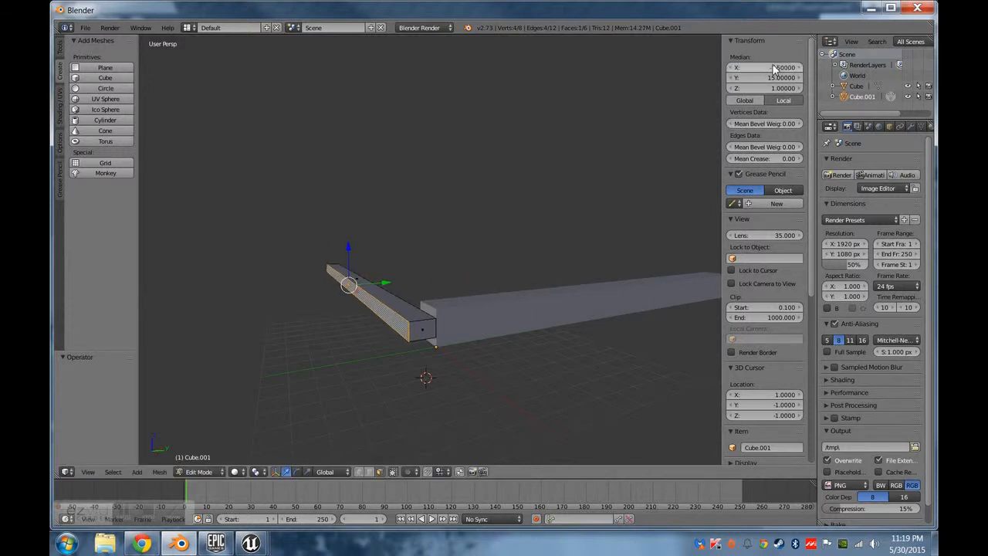
# Select the opposite long side face, on the original beam's side, and set its median X to -0.5.
pyautogui.moveTo(547, 259); pyautogui.dragTo(468, 281, button='middle')
pyautogui.rightClick(463, 269)
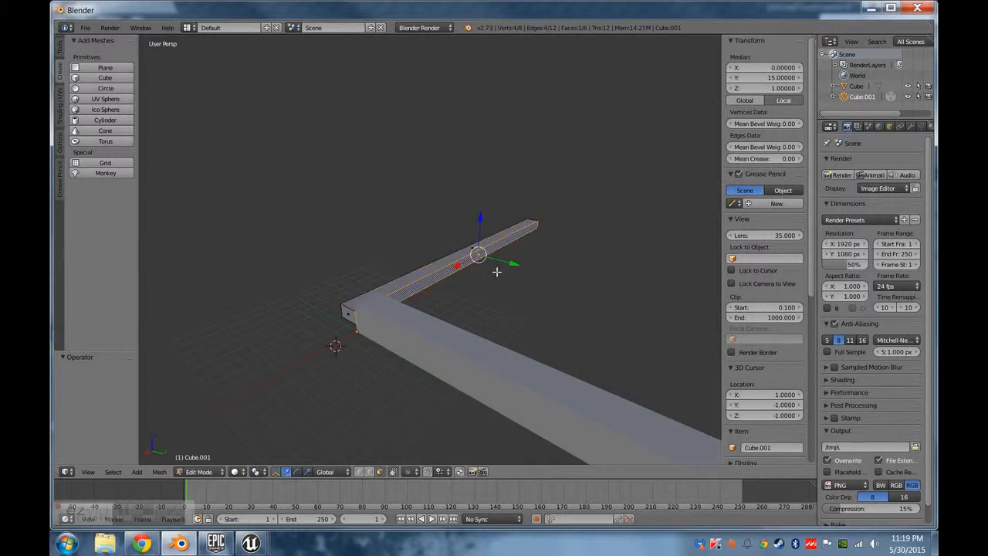
pyautogui.click(773, 67)
pyautogui.write('0.5')
pyautogui.press('Return')
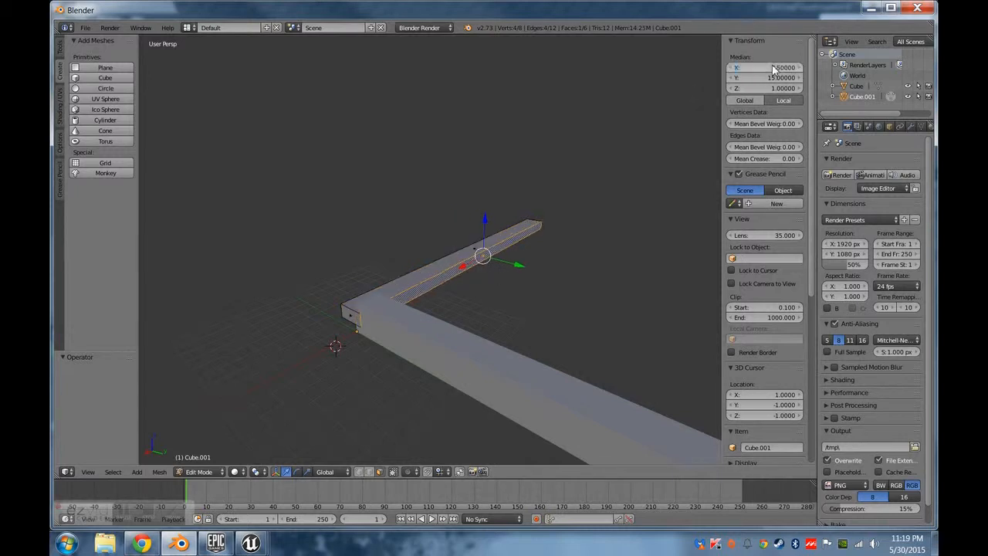
pyautogui.click(773, 68)
pyautogui.write('-0.5')
pyautogui.press('Return')
# Set the 3D cursor location to 0 on the X, Y and Z axes.
pyautogui.moveTo(448, 332); pyautogui.dragTo(394, 381, button='middle')
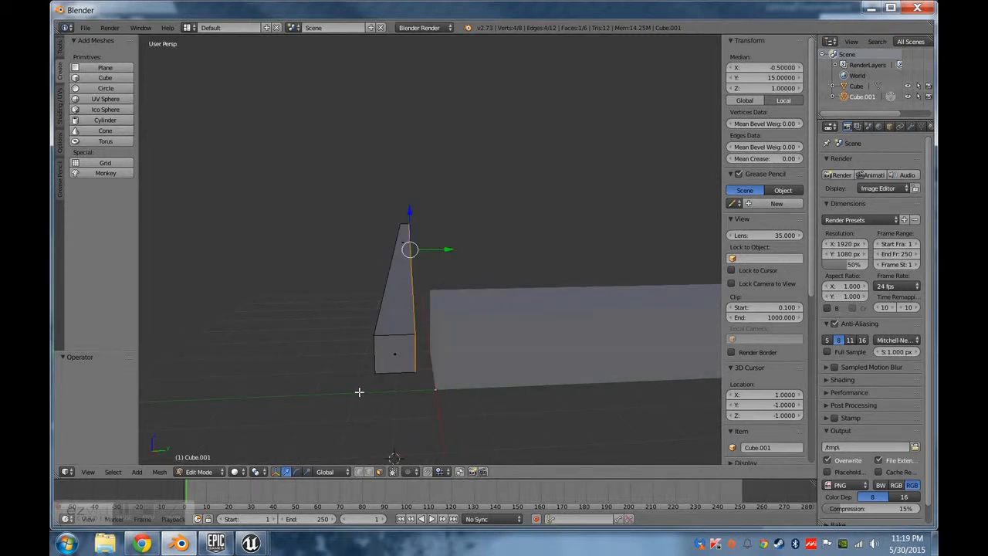
pyautogui.moveTo(411, 395); pyautogui.dragTo(453, 403, button='middle')
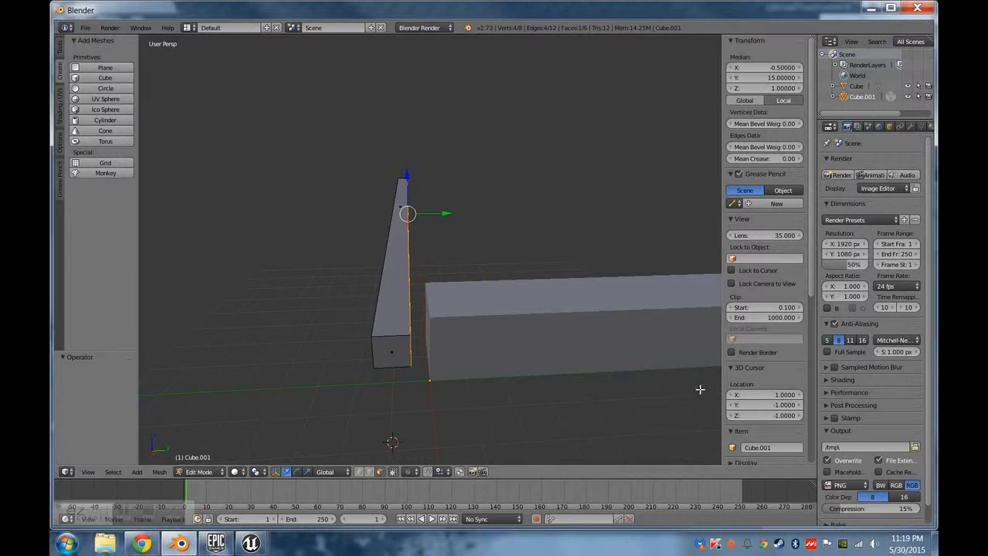
pyautogui.click(770, 396)
pyautogui.write('0')
pyautogui.press('Tab')
pyautogui.write('0')
pyautogui.press('Tab')
pyautogui.write('0')
pyautogui.press('Tab')
pyautogui.press('Tab')
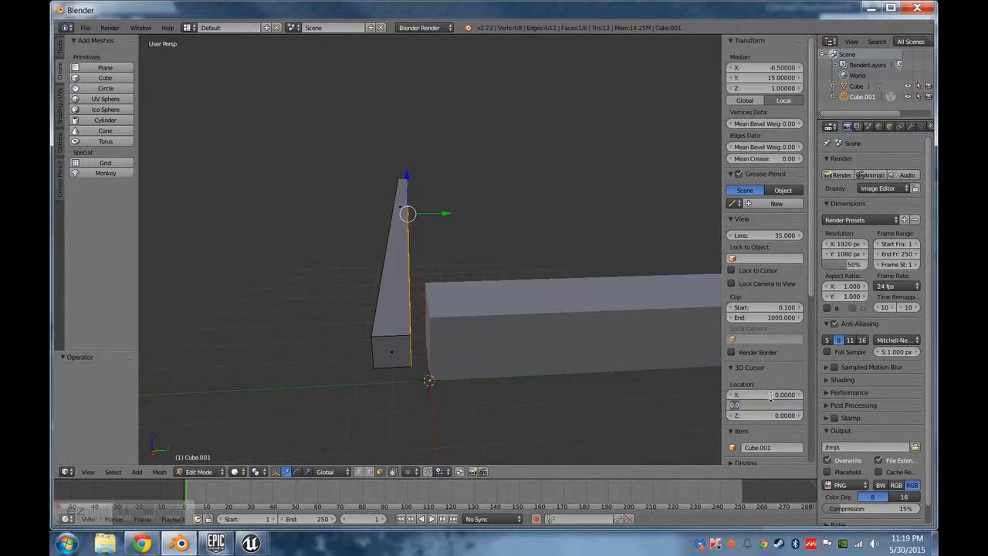
pyautogui.press('Tab')
pyautogui.write('0')
pyautogui.press('Tab')
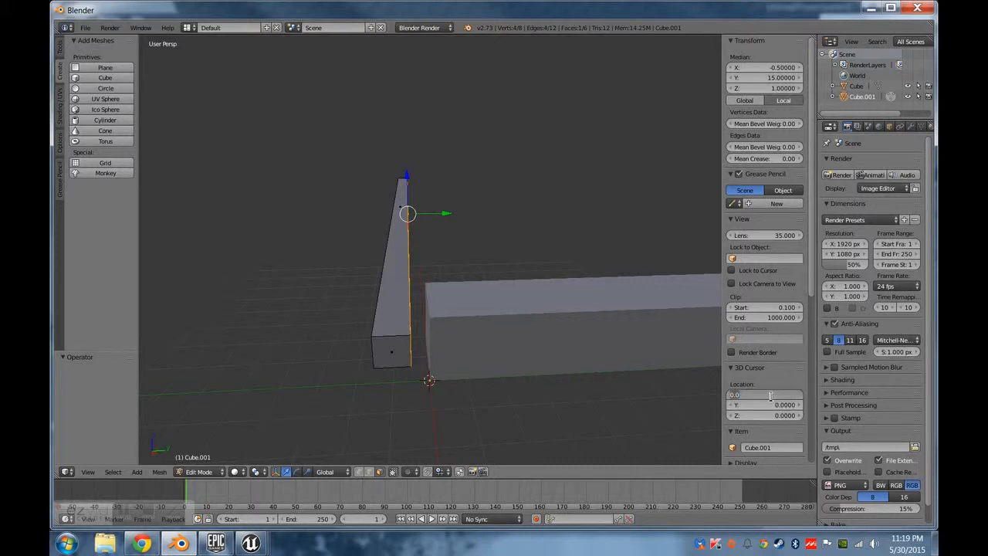
# Set the 3D cursor's Y location to -2 and move the thin crossbar's origin to the 3D cursor in Object Mode.
pyautogui.press('Tab')
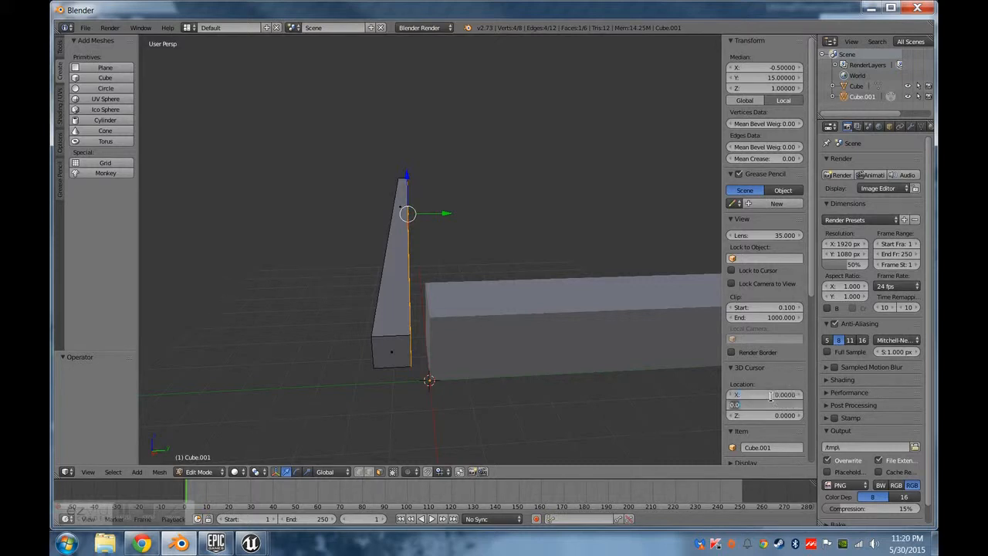
pyautogui.write('-2')
pyautogui.press('Return')
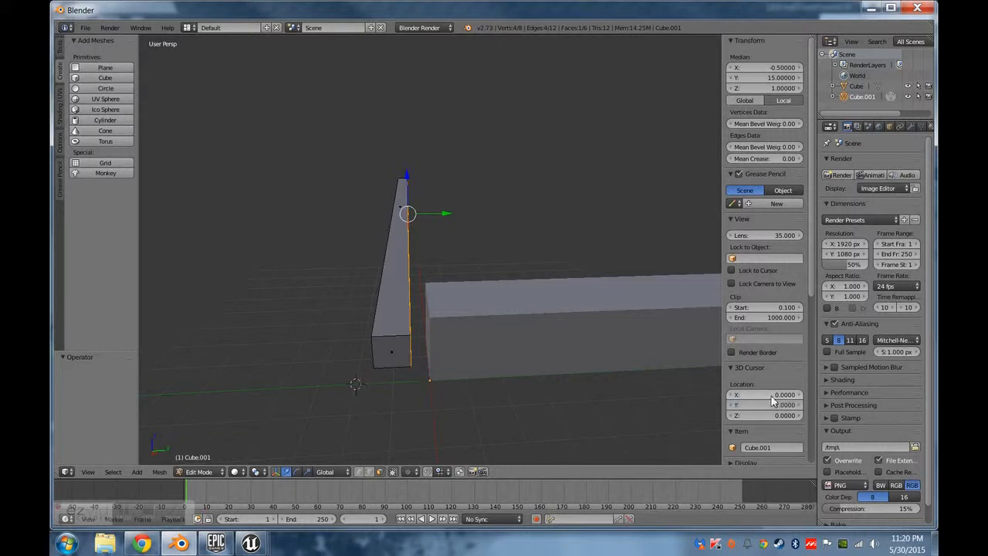
pyautogui.press('space')
pyautogui.write('Set Origi')
pyautogui.press('Escape')
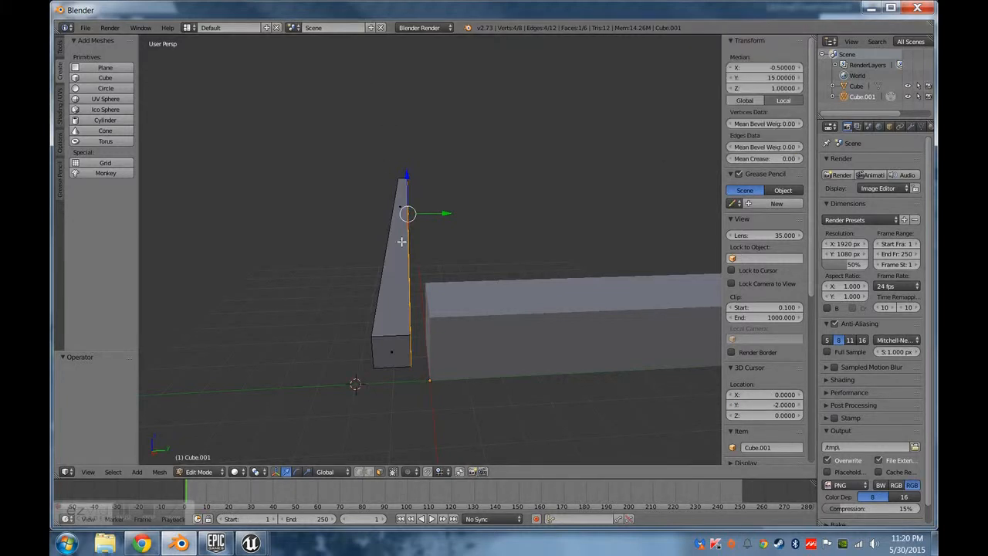
pyautogui.press('Tab')
pyautogui.press('space')
pyautogui.press('Return')
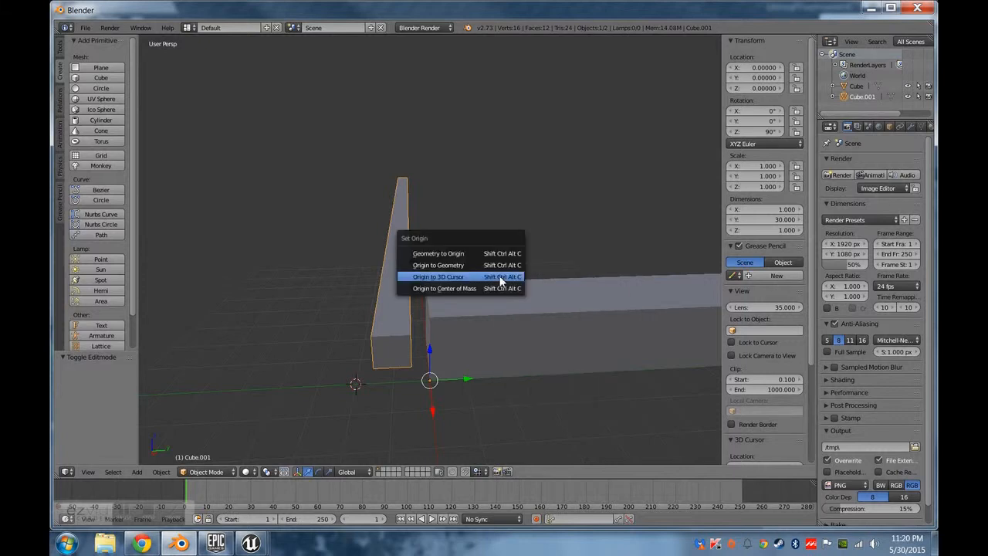
pyautogui.click(503, 278)
# Shift the thin crossbar along Y towards the original beam and set its Y location to 0.
pyautogui.scroll(-2, 478, 329)
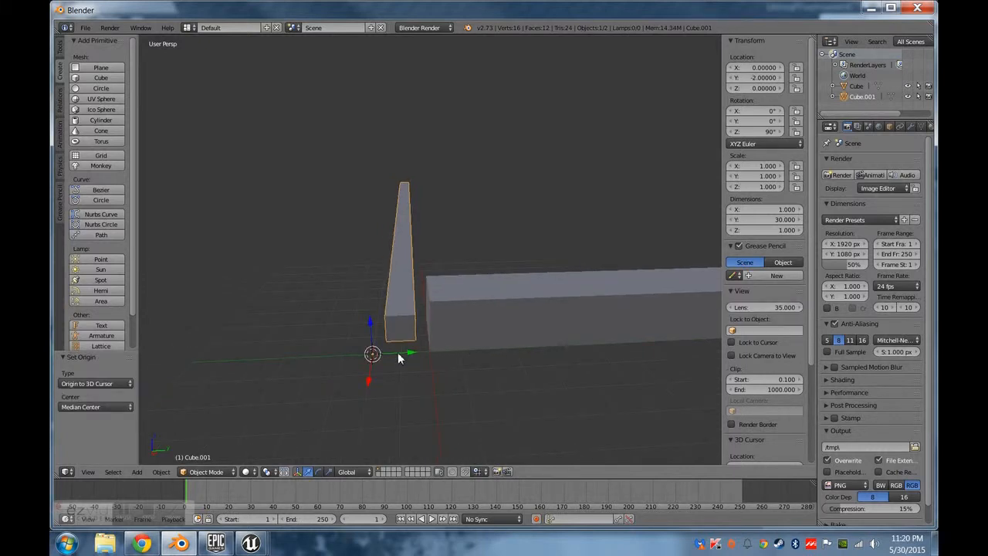
pyautogui.moveTo(398, 352); pyautogui.dragTo(432, 352)
pyautogui.click(773, 78)
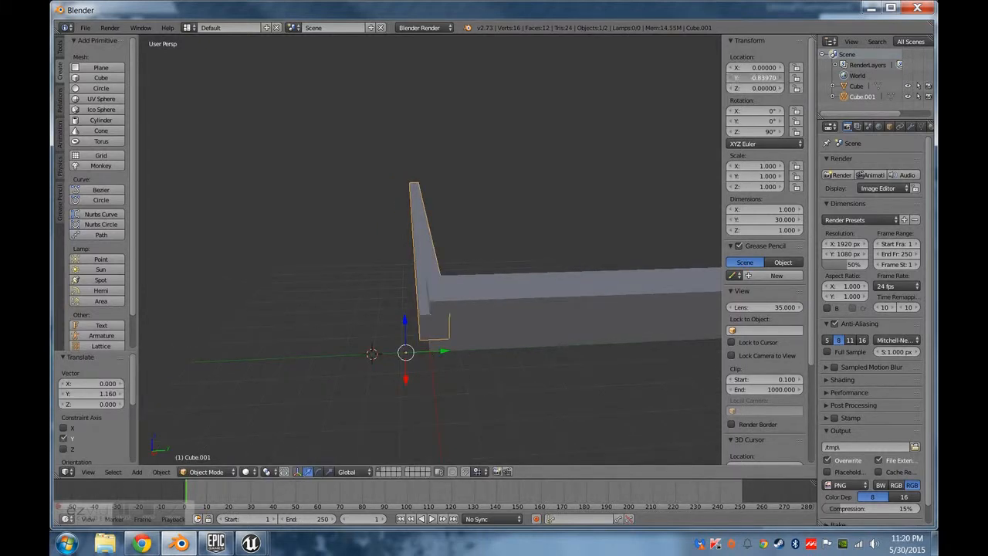
pyautogui.write('0')
pyautogui.press('Return')
# Select the crossbar's far end face, examine its position in global coordinates, and return to Object Mode.
pyautogui.moveTo(568, 262); pyautogui.dragTo(383, 364, button='middle')
pyautogui.press('Tab')
pyautogui.rightClick(380, 386)
pyautogui.moveTo(461, 355); pyautogui.dragTo(648, 208, button='middle')
pyautogui.click(742, 101)
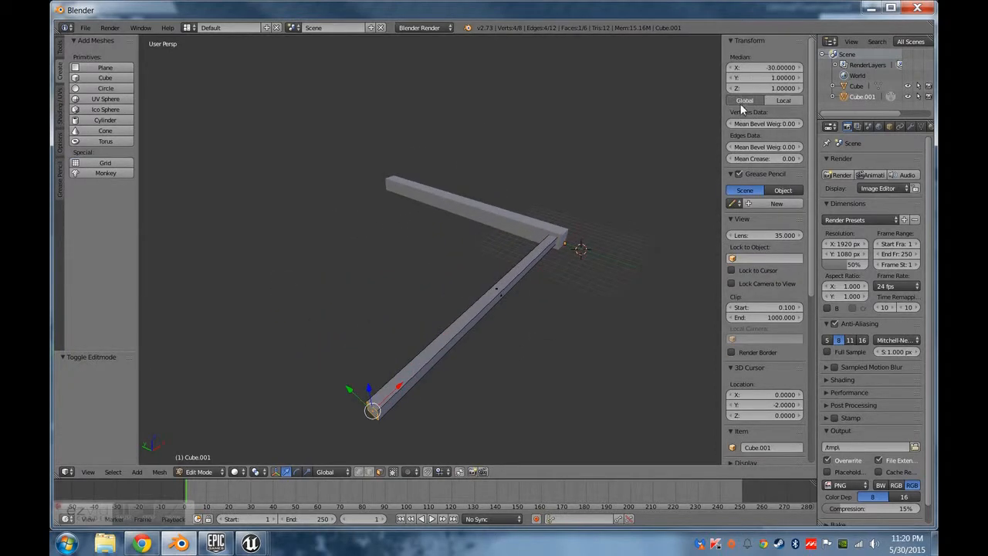
pyautogui.moveTo(628, 284); pyautogui.dragTo(577, 276, button='middle')
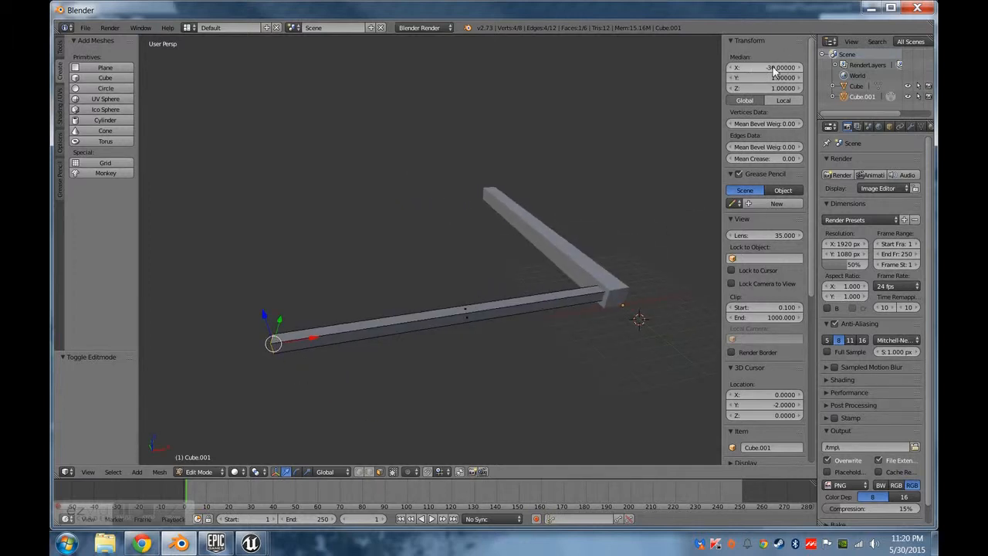
pyautogui.moveTo(543, 307); pyautogui.dragTo(517, 305, button='middle')
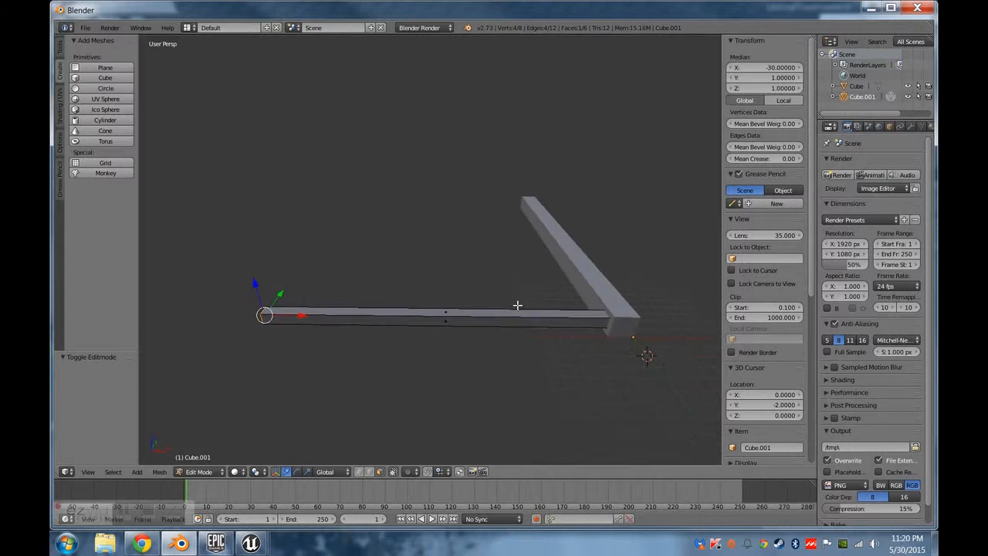
pyautogui.moveTo(653, 224); pyautogui.dragTo(551, 315, button='middle')
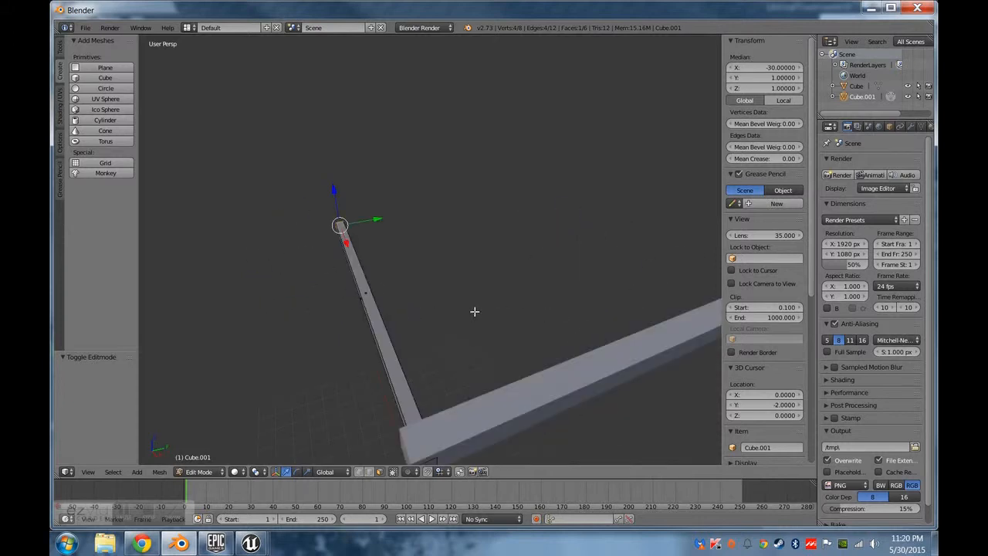
pyautogui.moveTo(475, 311); pyautogui.dragTo(415, 365, button='middle')
pyautogui.press('Tab')
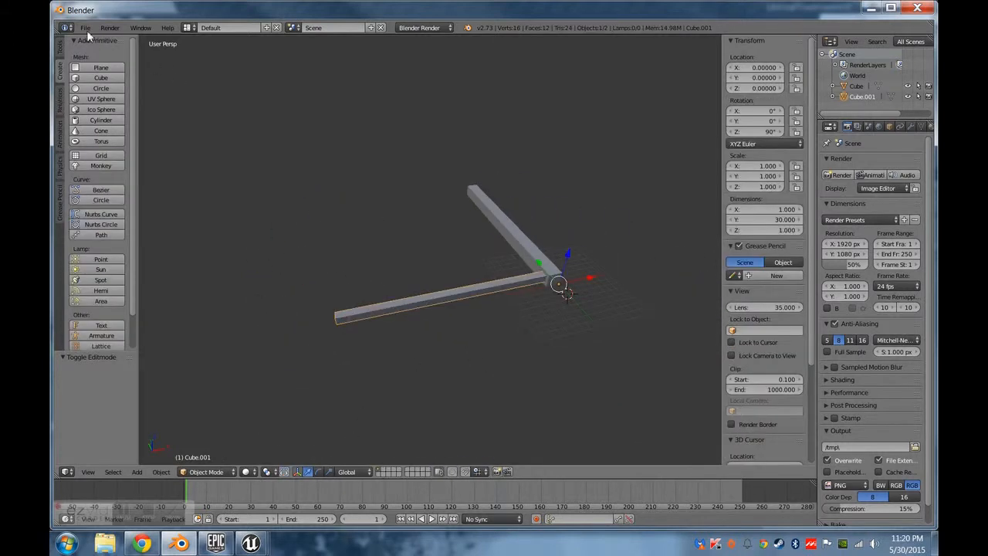
# Export the two-beam model as FBX over the existing Tut_floor_grate2.fbx file.
pyautogui.click(85, 28)
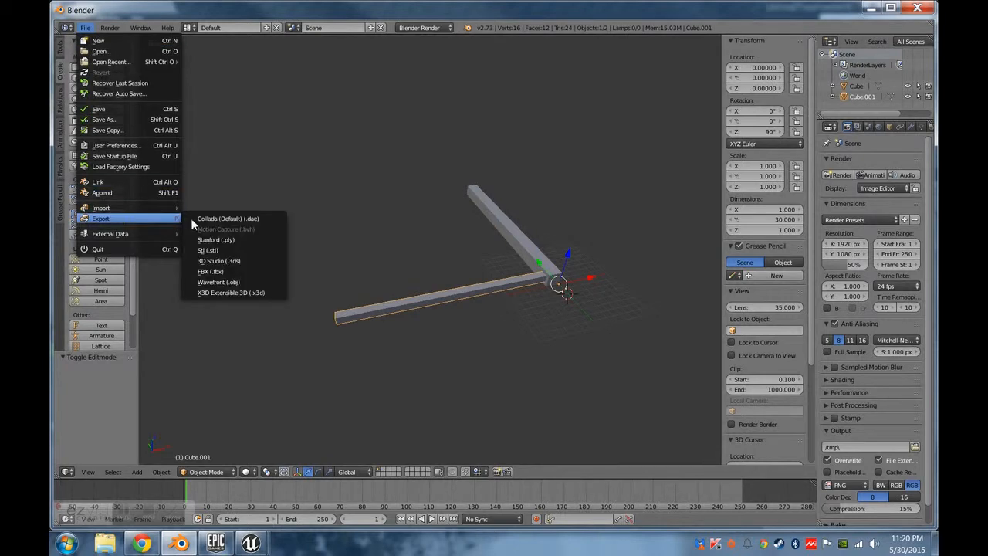
pyautogui.click(210, 271)
pyautogui.click(907, 55)
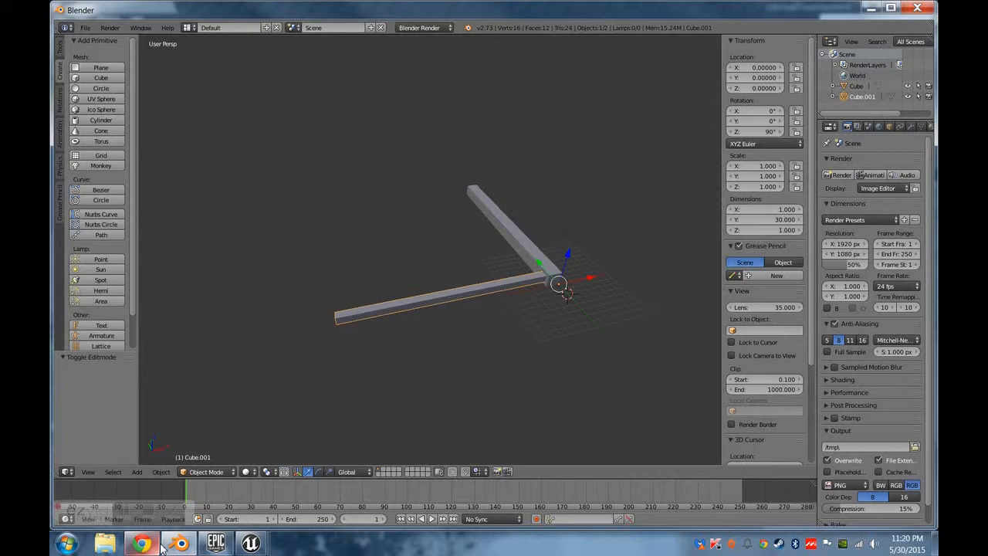
# Switch to Unreal Editor, reimport the Tut_floor_grate2 static mesh and dismiss the shading message.
pyautogui.moveTo(262, 546)
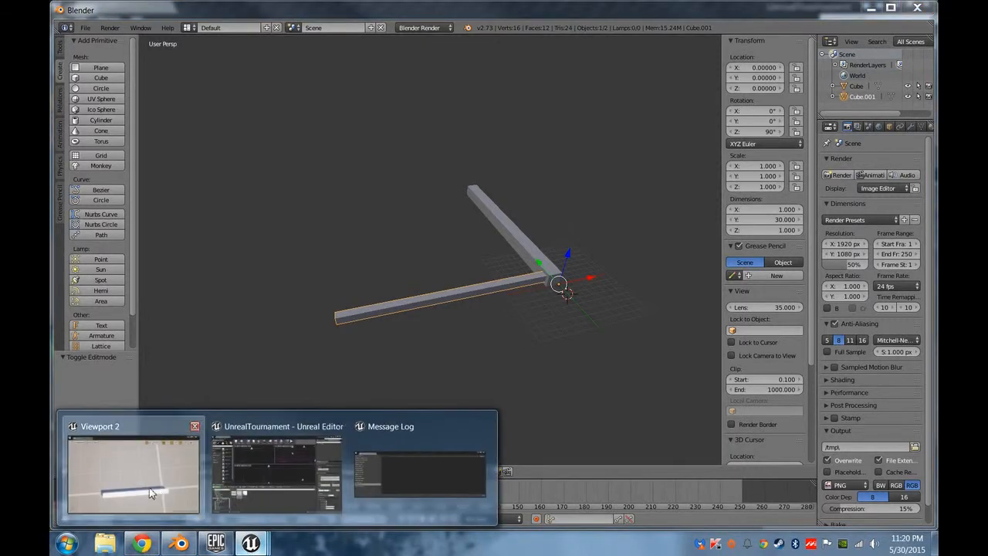
pyautogui.click(128, 470)
pyautogui.rightClick(240, 404)
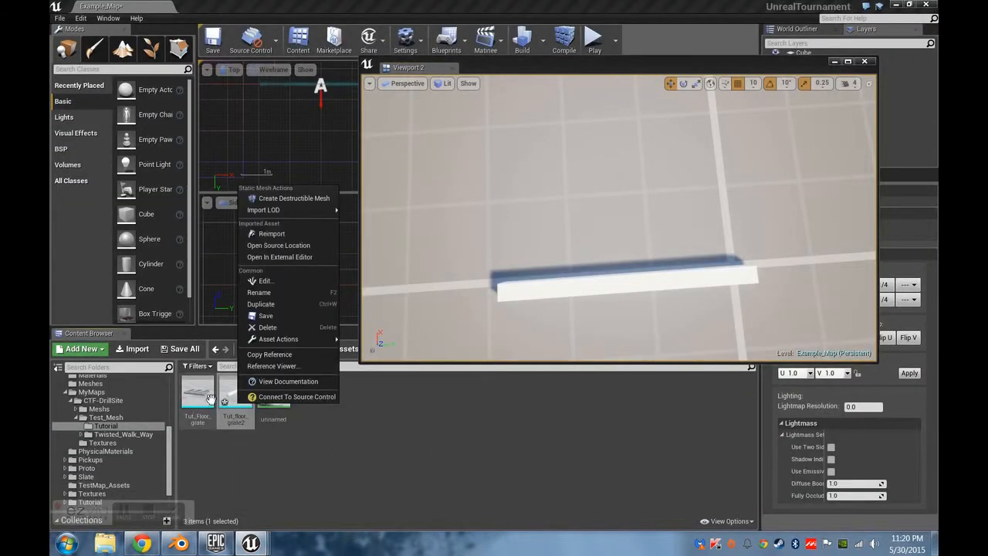
pyautogui.click(252, 266)
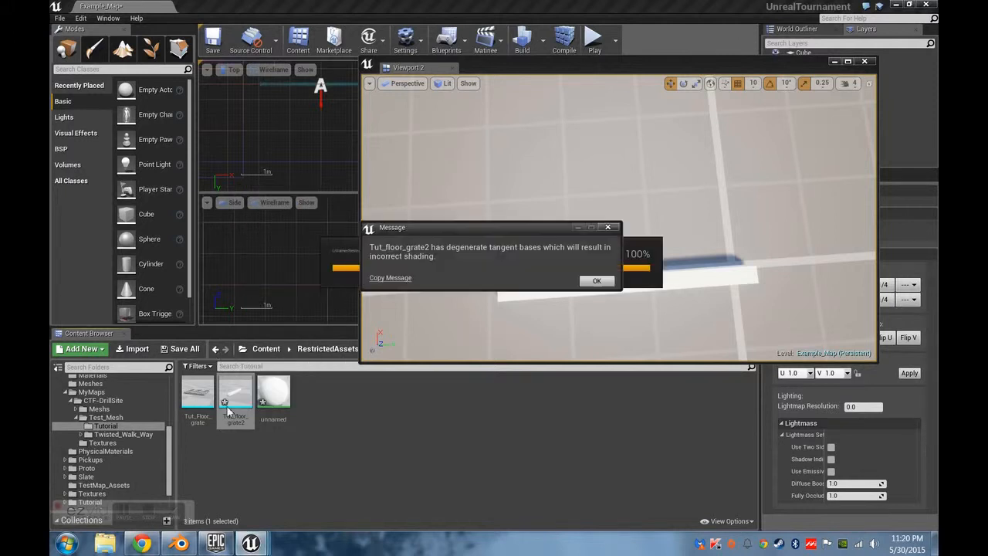
pyautogui.click(598, 279)
# Examine the corner joint of the reimported mesh in the perspective viewport and compare it with the Blender model.
pyautogui.moveTo(636, 279); pyautogui.dragTo(695, 282, button='right')
pyautogui.moveTo(543, 283)
pyautogui.mouseDown(button='right')
pyautogui.moveTo(550, 270)
pyautogui.moveTo(542, 283)
pyautogui.mouseUp(button='right')
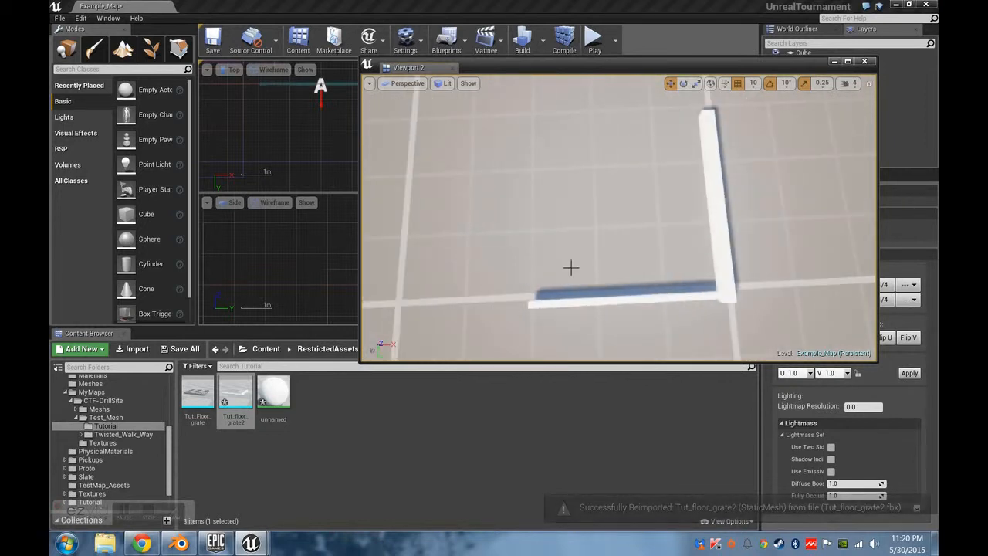
pyautogui.rightClick(639, 241)
pyautogui.moveTo(606, 330); pyautogui.dragTo(586, 214, button='right')
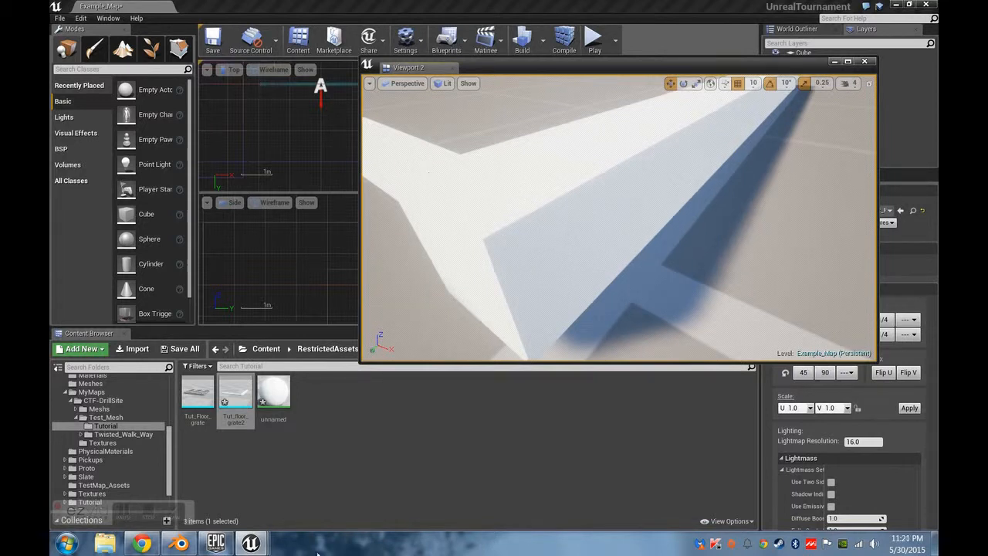
pyautogui.click(179, 544)
pyautogui.moveTo(380, 232); pyautogui.dragTo(492, 324, button='middle')
pyautogui.scroll(5, 492, 324)
pyautogui.moveTo(468, 414); pyautogui.dragTo(456, 390, button='middle')
pyautogui.click(251, 544)
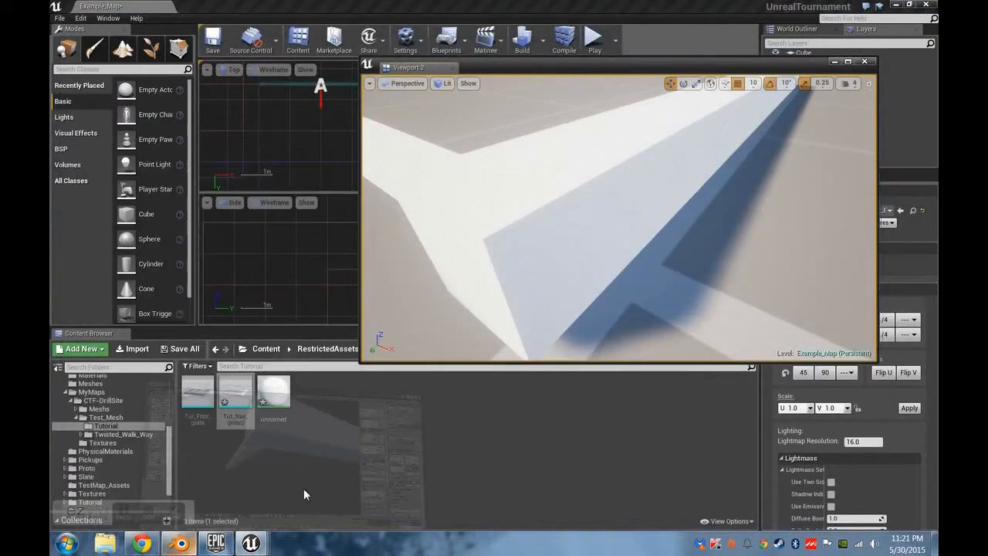
pyautogui.scroll(3, 604, 248)
pyautogui.moveTo(599, 240); pyautogui.dragTo(600, 232, button='right')
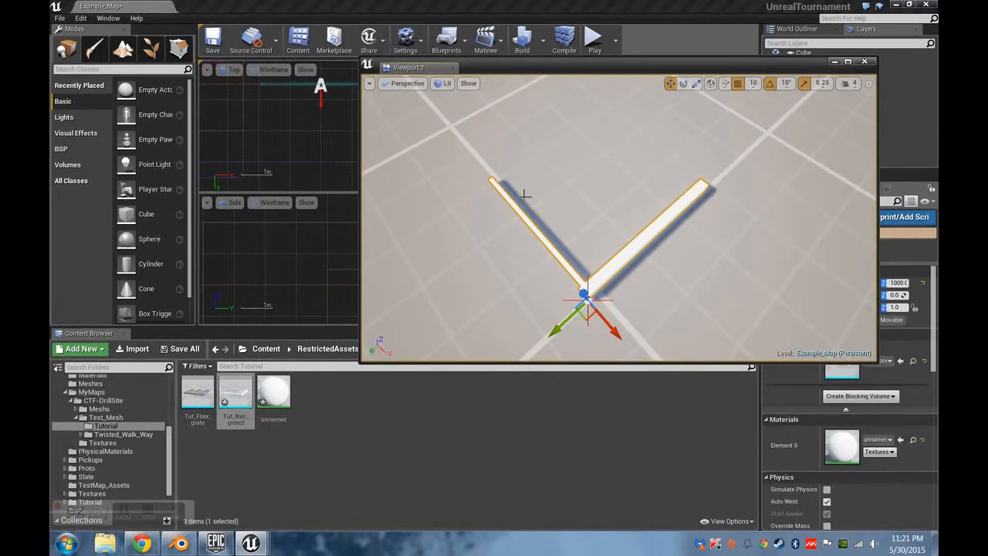
# Play the level from the floor beside the mesh, inspect the beams in-game and end the play session.
pyautogui.rightClick(575, 205)
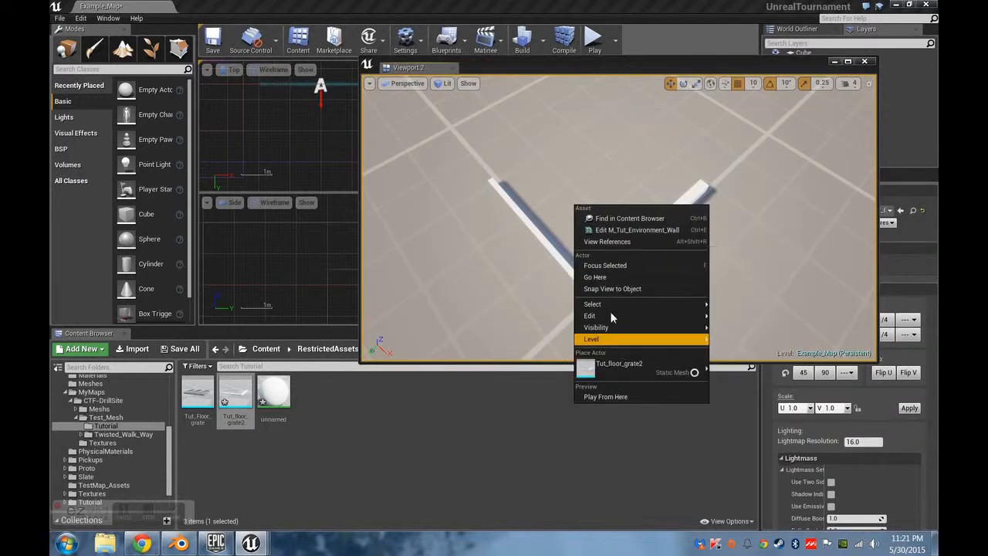
pyautogui.click(606, 397)
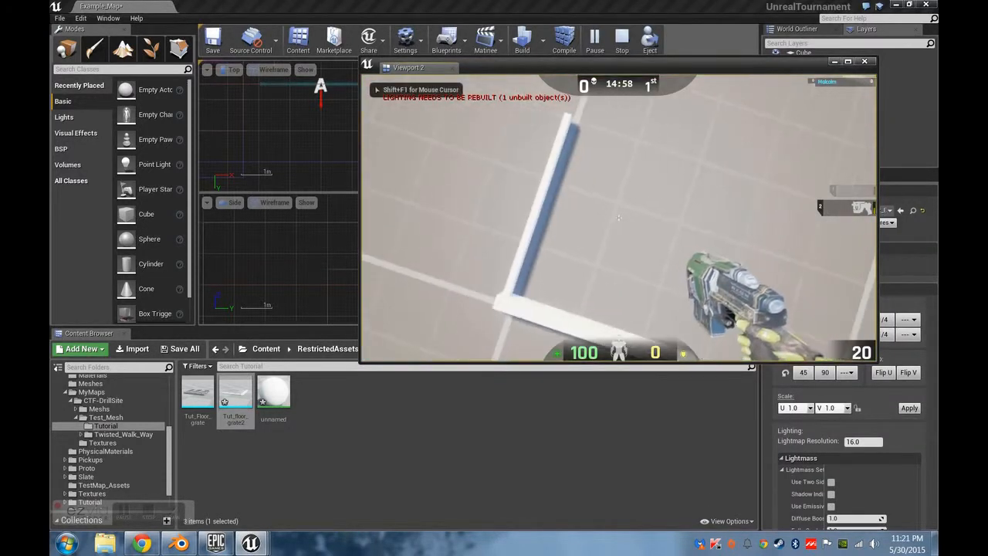
pyautogui.press('Escape')
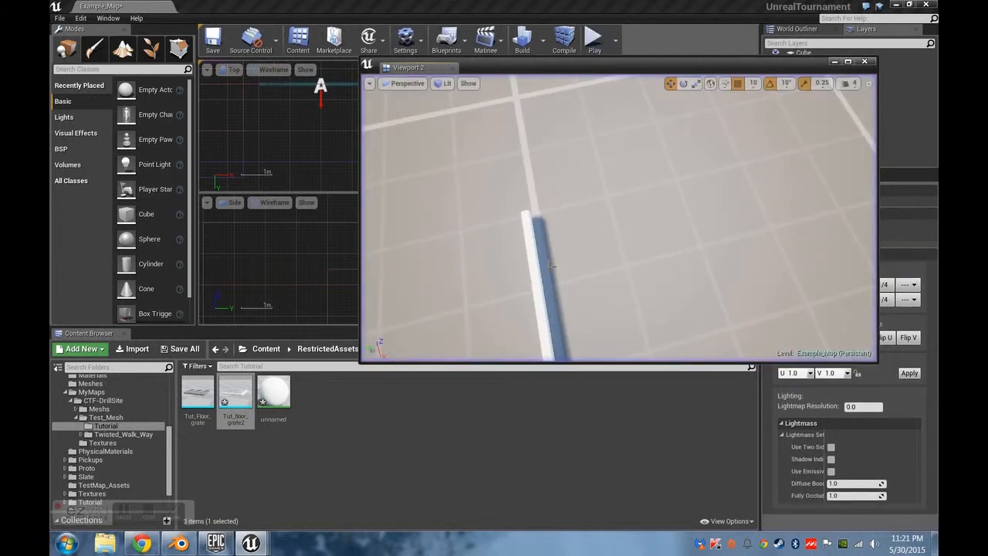
# Switch back to Blender, duplicate the thick beam and set the copy's X location to -5.
pyautogui.click(180, 544)
pyautogui.moveTo(447, 204); pyautogui.dragTo(559, 349, button='middle')
pyautogui.rightClick(553, 287)
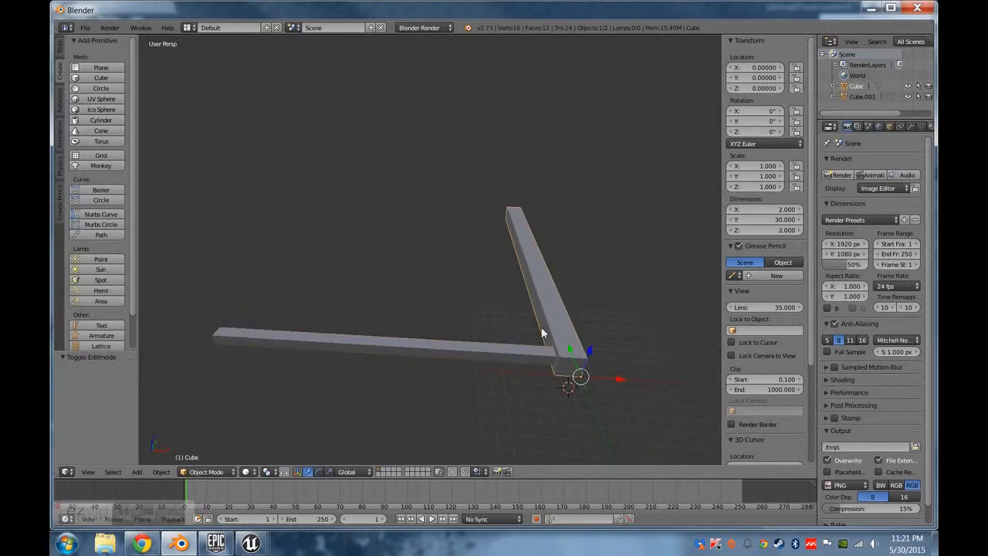
pyautogui.hotkey('shift', 'd')
pyautogui.rightClick(520, 304)
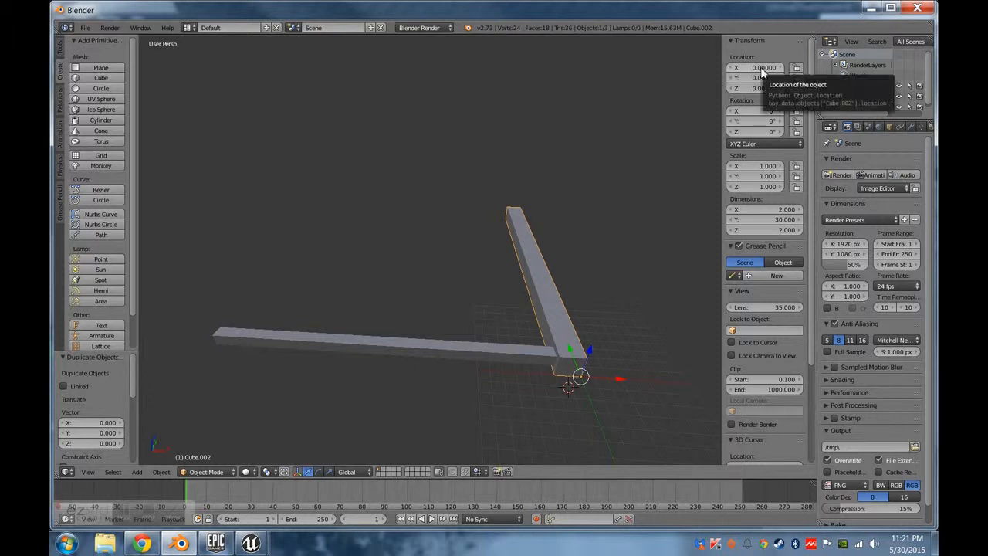
pyautogui.press('g')
pyautogui.press('x')
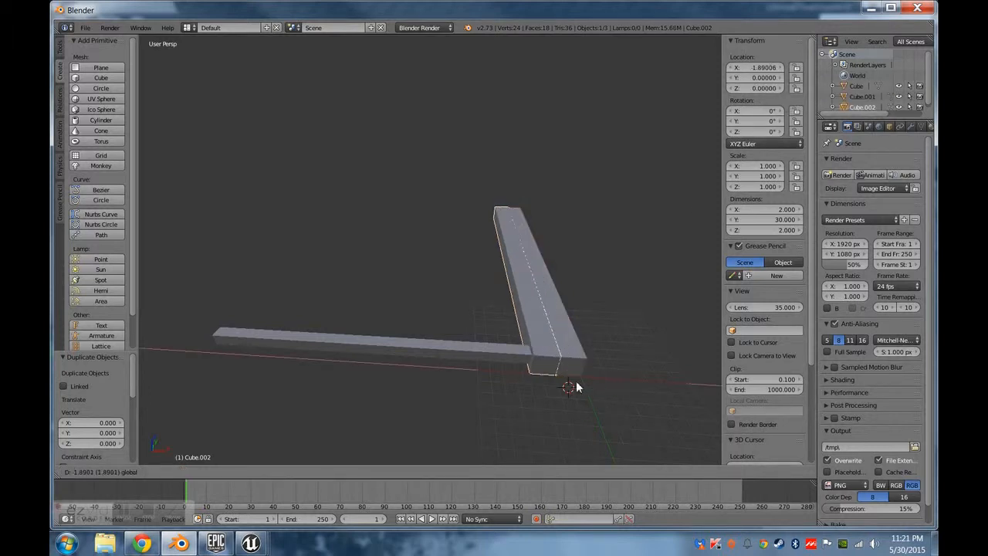
pyautogui.moveTo(578, 388); pyautogui.dragTo(560, 387)
pyautogui.click(765, 70)
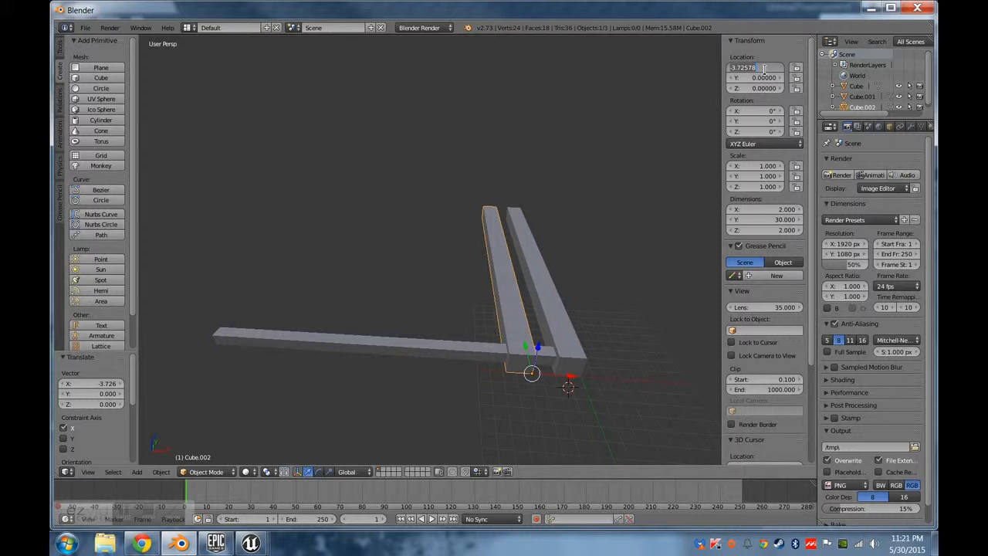
pyautogui.write('-5')
pyautogui.press('Return')
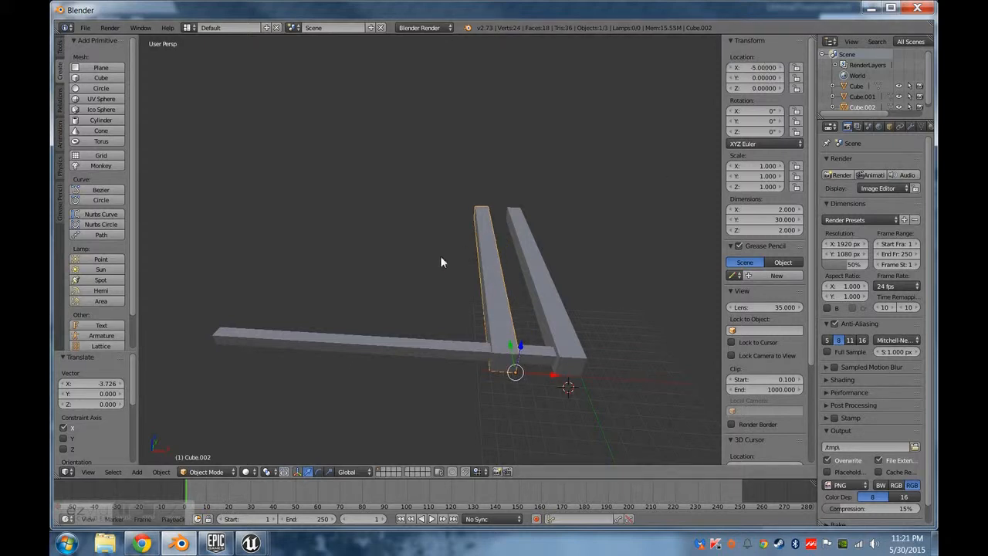
# Duplicate the second thick beam and set the new copy's X location to -10.
pyautogui.hotkey('shift', 'd')
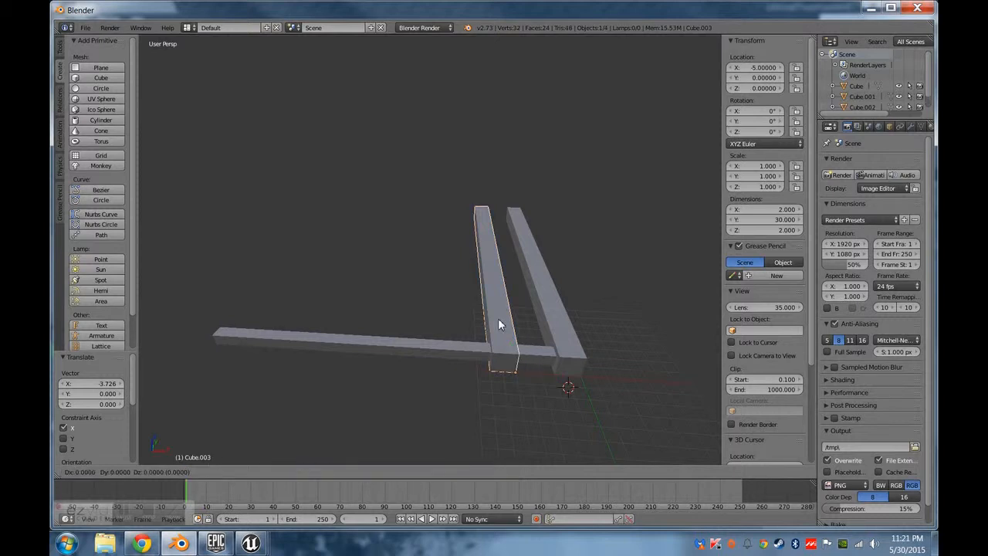
pyautogui.rightClick(498, 319)
pyautogui.click(762, 69)
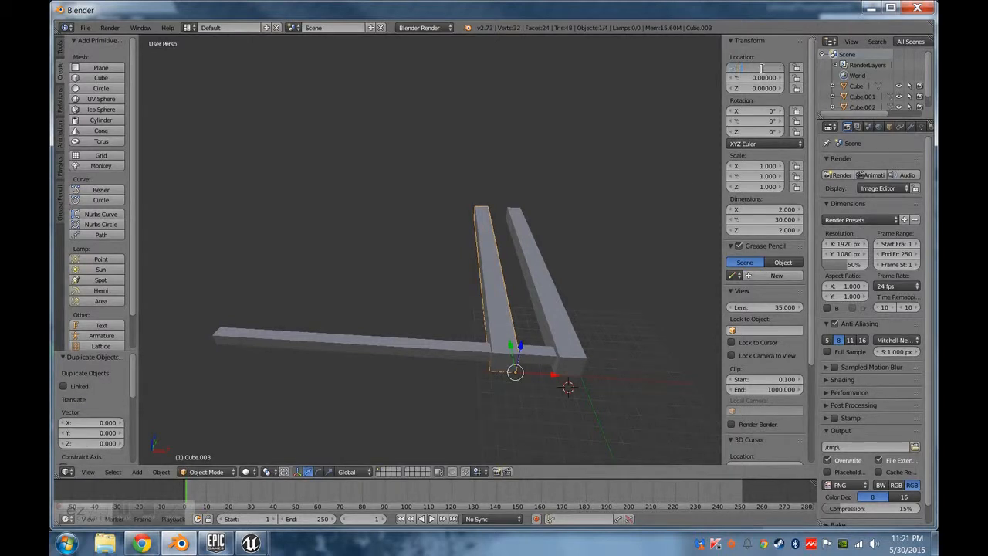
pyautogui.write('-10')
pyautogui.press('Return')
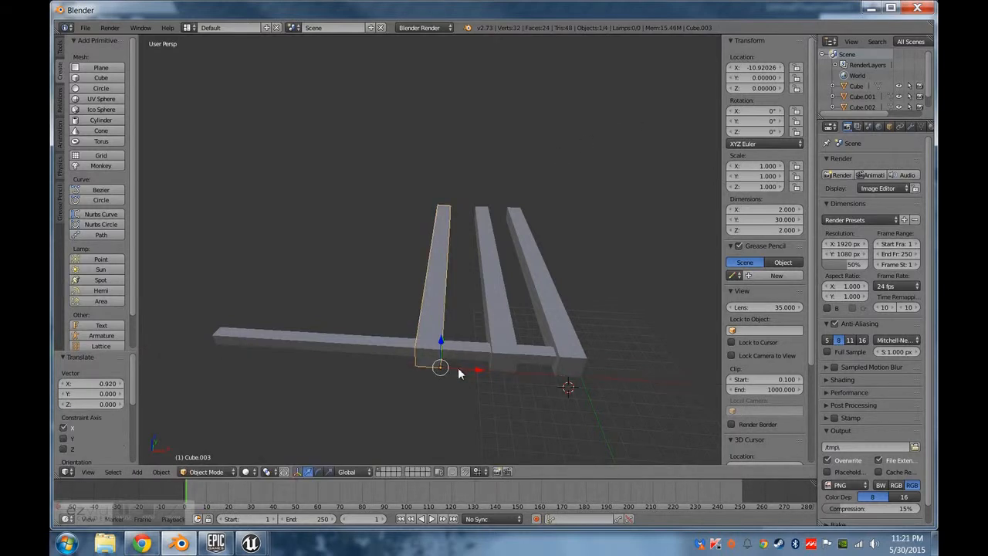
# Duplicate the third thick beam in place and set the new copy's X location to -15.
pyautogui.hotkey('shift', 'd')
pyautogui.rightClick(480, 353)
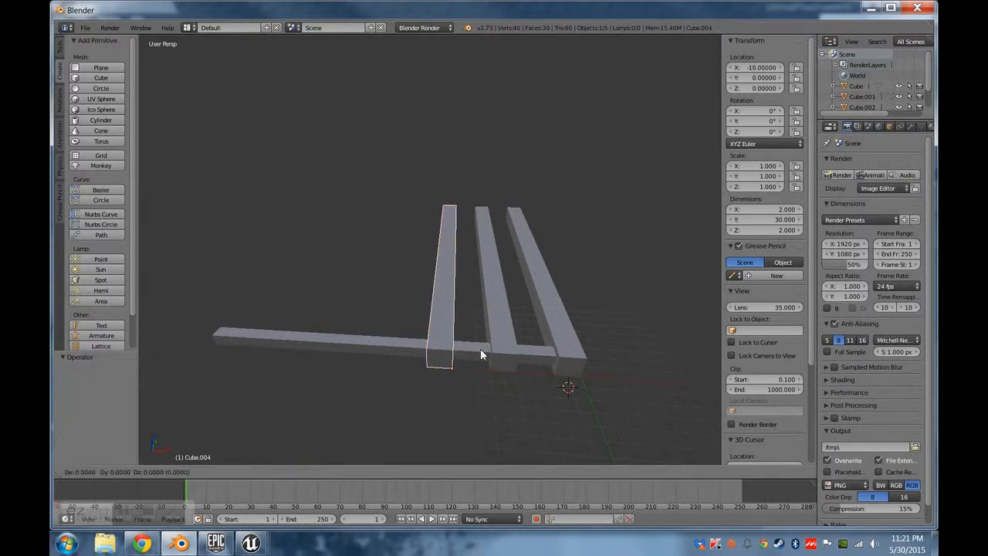
pyautogui.hotkey('ctrl', 'space')
pyautogui.click(759, 69)
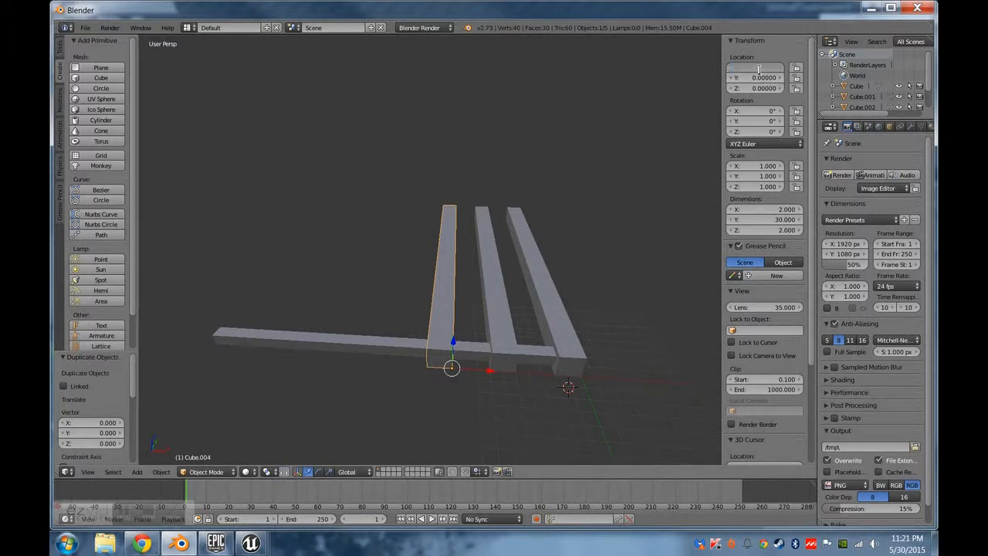
pyautogui.write('-15')
pyautogui.press('Return')
# Duplicate the fourth thick beam and set the new copy's X location to -20.
pyautogui.hotkey('shift', 'd')
pyautogui.rightClick(409, 297)
pyautogui.click(761, 67)
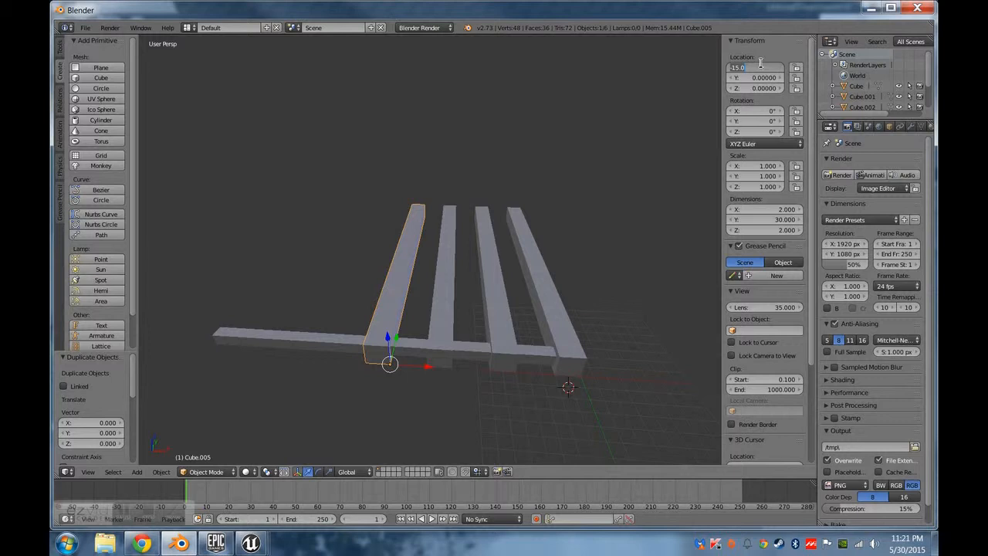
pyautogui.write('-20')
pyautogui.press('Return')
# Examine the row of thick beams and their spacing along the crossbar from several angles.
pyautogui.keyDown('shift'); pyautogui.moveTo(346, 360); pyautogui.dragTo(373, 386, button='middle'); pyautogui.keyUp('shift')
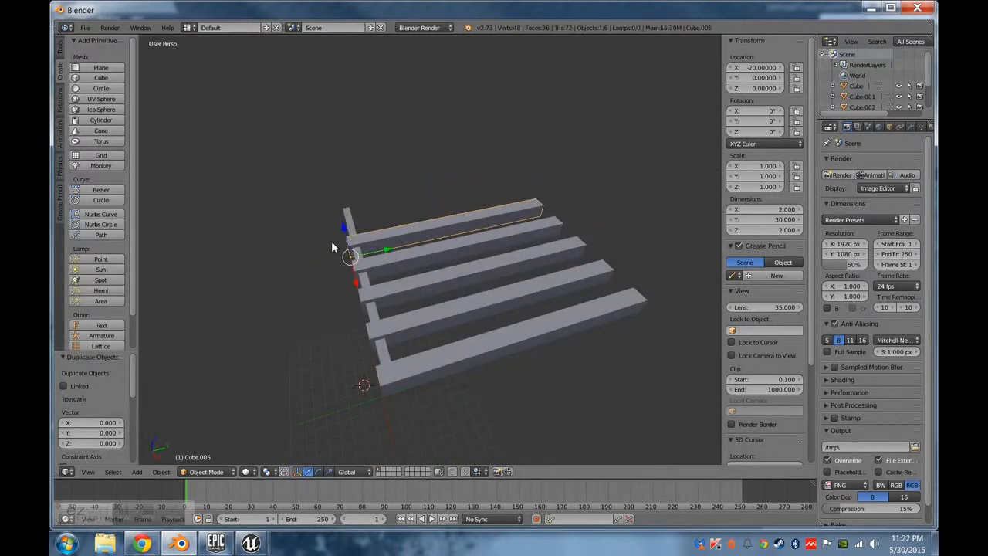
pyautogui.moveTo(333, 244); pyautogui.dragTo(545, 322, button='middle')
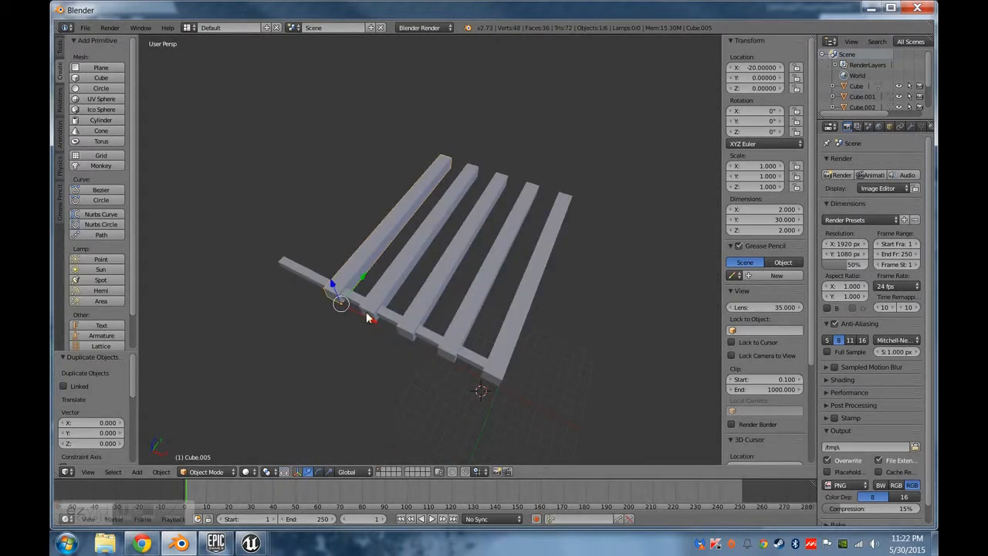
pyautogui.moveTo(367, 318); pyautogui.dragTo(522, 208, button='middle')
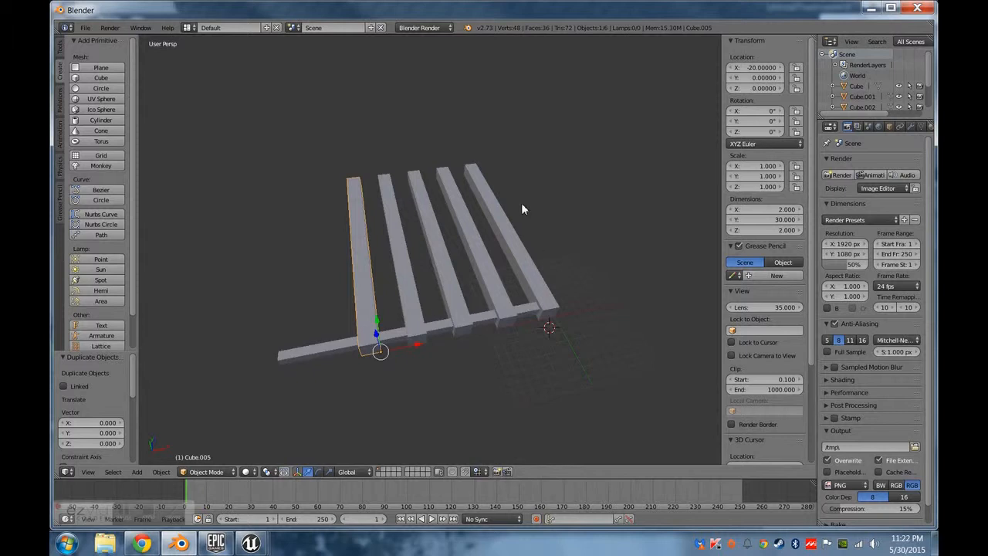
pyautogui.click(180, 544)
pyautogui.click(180, 544)
pyautogui.moveTo(580, 239); pyautogui.dragTo(455, 340, button='middle')
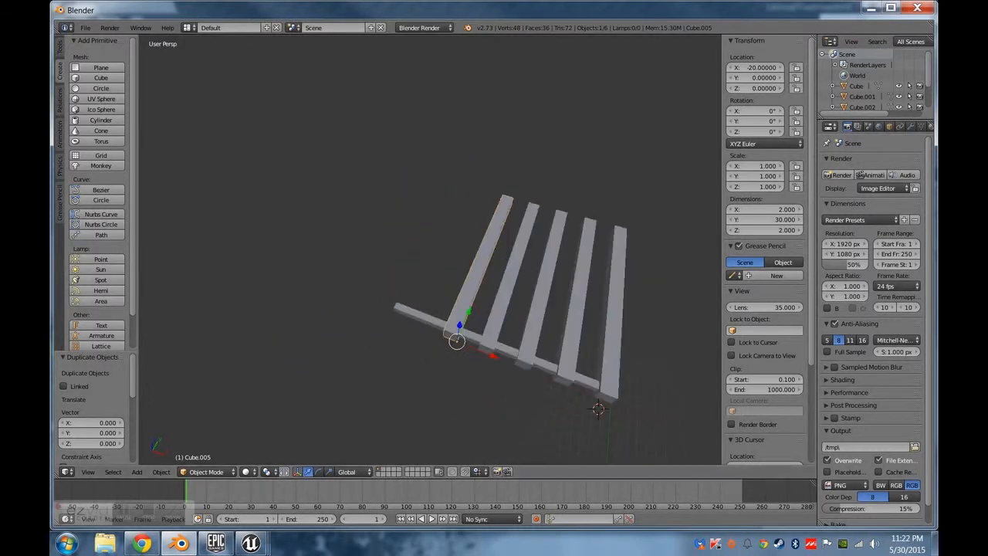
pyautogui.moveTo(456, 286); pyautogui.dragTo(491, 300, button='middle')
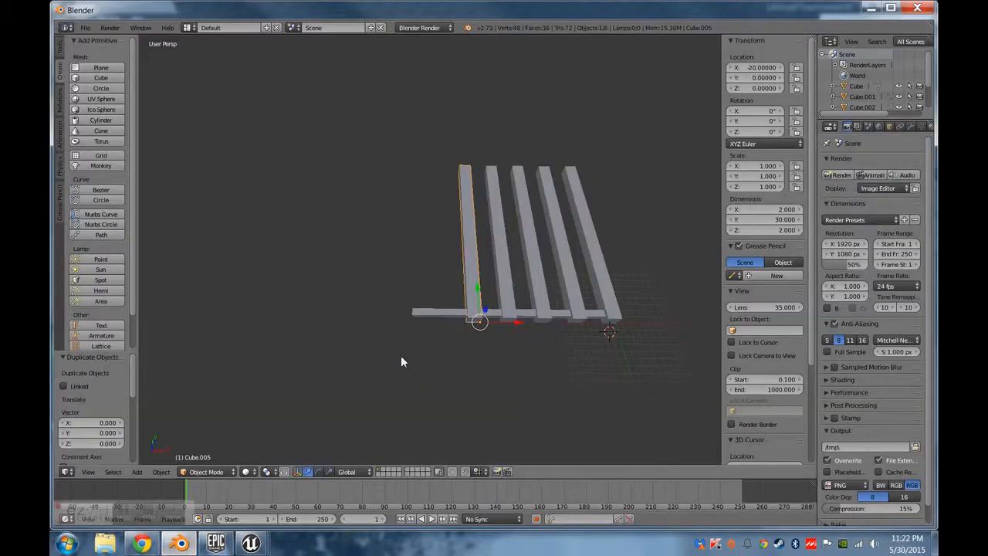
pyautogui.moveTo(492, 261); pyautogui.dragTo(487, 259, button='middle')
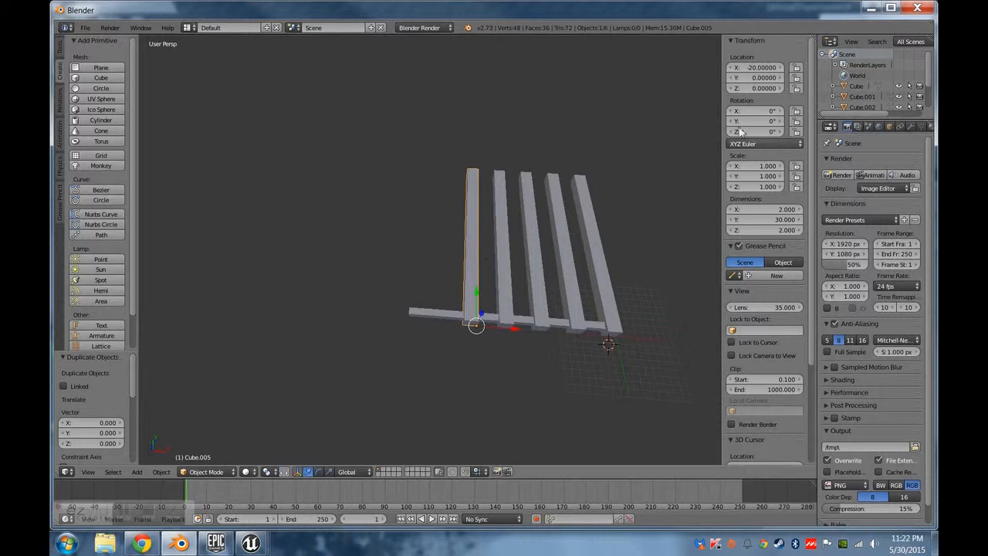
# Duplicate the fifth thick beam in place and set the new copy's X location to -25.
pyautogui.hotkey('shift', 'd')
pyautogui.rightClick(538, 332)
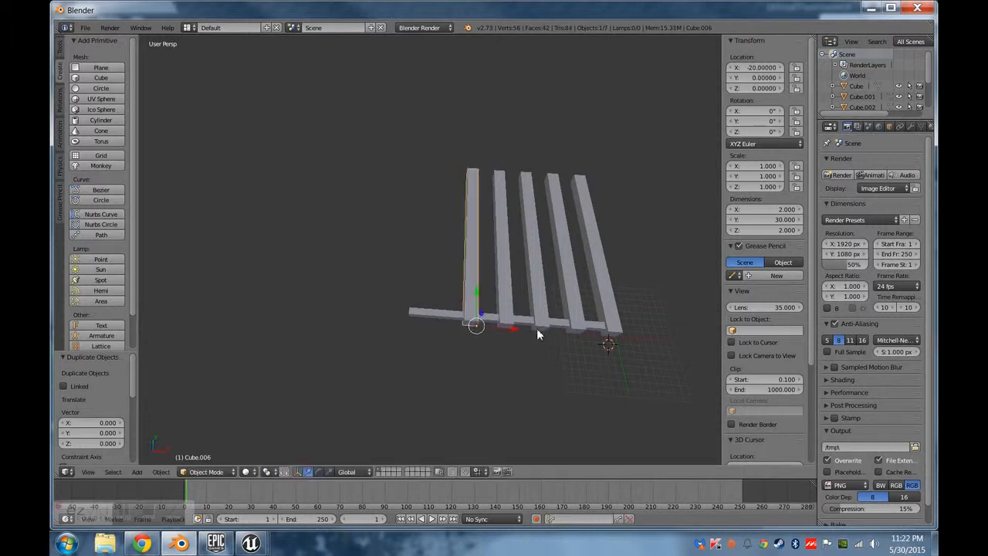
pyautogui.doubleClick(763, 67)
pyautogui.write('-25')
pyautogui.press('Return')
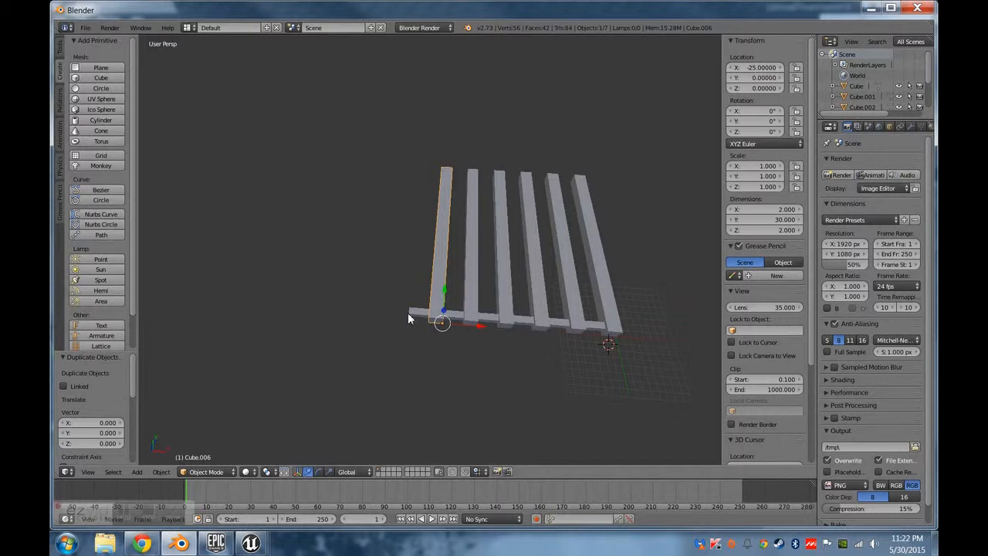
# Select all the beams and the crossbar, duplicate them and move the copies about 25.35 units along positive X.
pyautogui.moveTo(407, 314); pyautogui.dragTo(647, 349, button='middle')
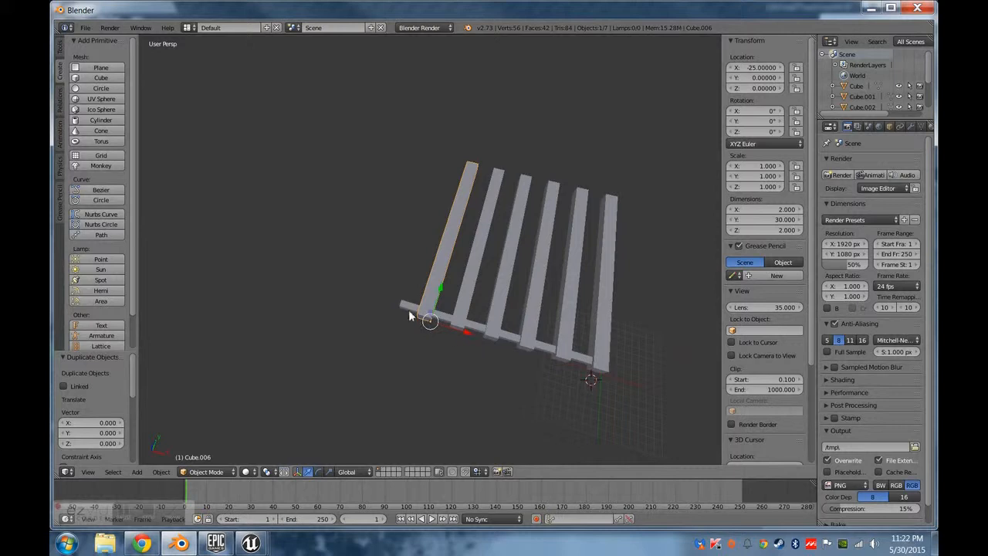
pyautogui.rightClick(606, 352)
pyautogui.press('a')
pyautogui.press('a')
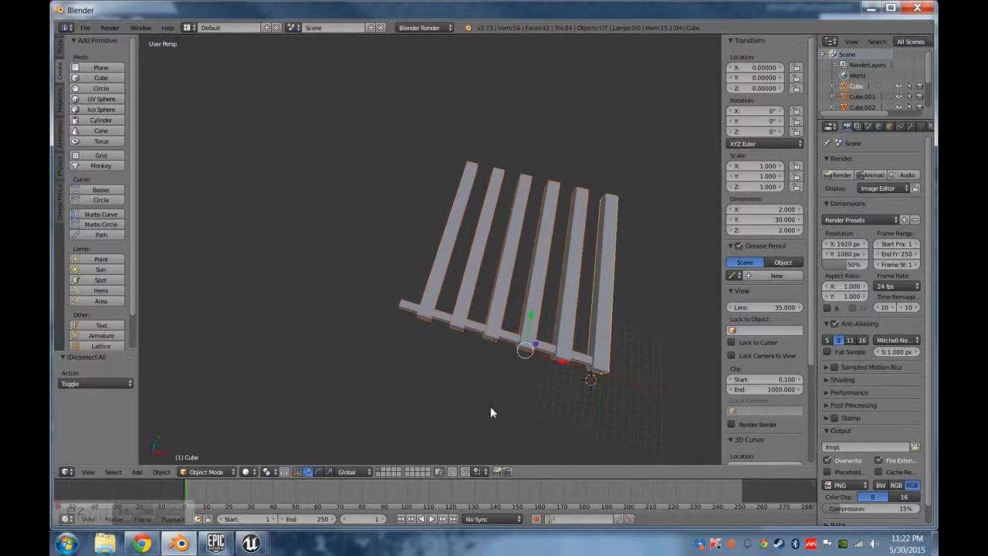
pyautogui.hotkey('shift', 'd')
pyautogui.rightClick(487, 367)
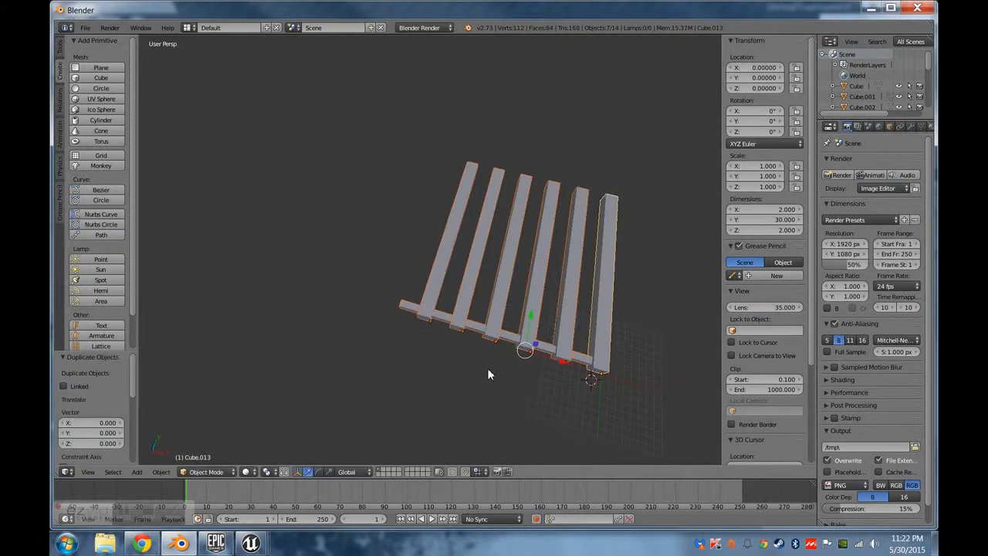
pyautogui.press('g')
pyautogui.press('x')
pyautogui.click(508, 373)
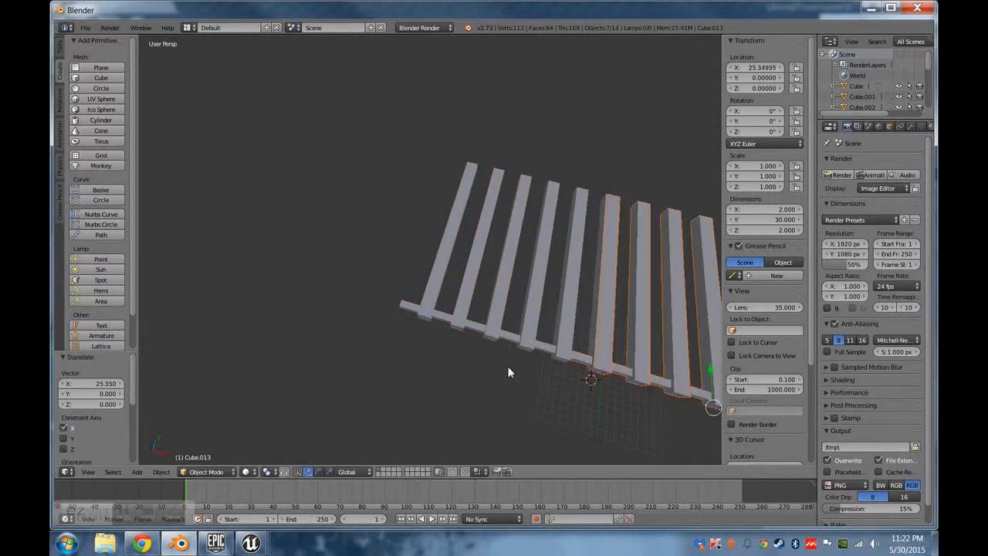
# Shift the duplicated beams and crossbar about 4.84 units further along positive X and delete these duplicates.
pyautogui.moveTo(614, 338); pyautogui.dragTo(532, 345, button='middle')
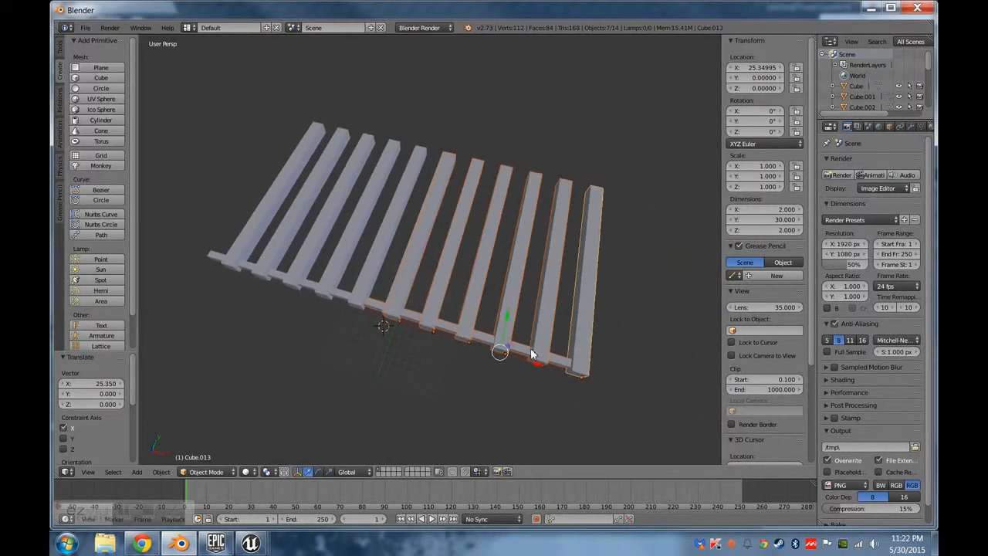
pyautogui.press('g')
pyautogui.press('x')
pyautogui.click(566, 372)
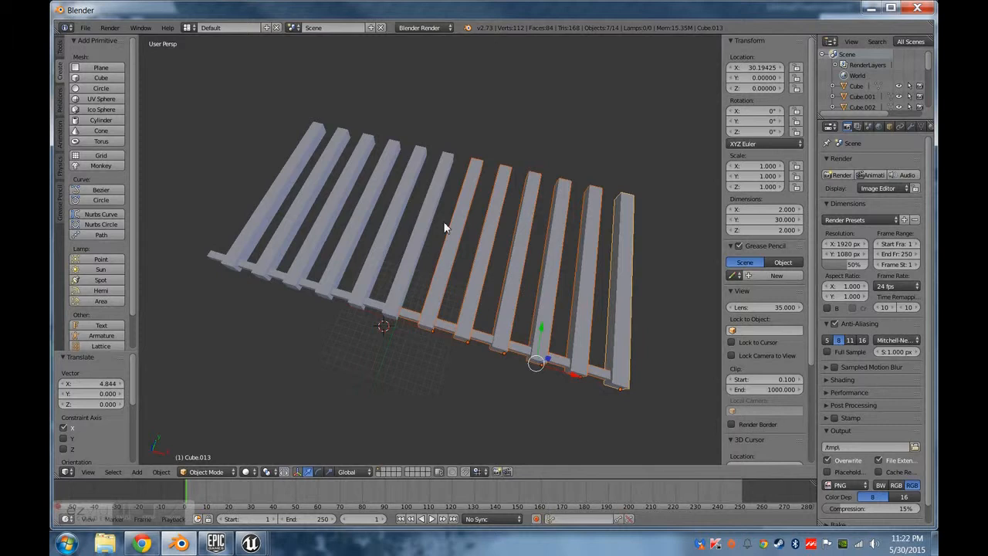
pyautogui.press('x')
pyautogui.click(438, 283)
# Edit the crossbar's mesh and set the median X of its end face nearest the origin to -1.
pyautogui.moveTo(426, 308); pyautogui.dragTo(479, 349, button='middle')
pyautogui.rightClick(450, 367)
pyautogui.press('Tab')
pyautogui.rightClick(498, 359)
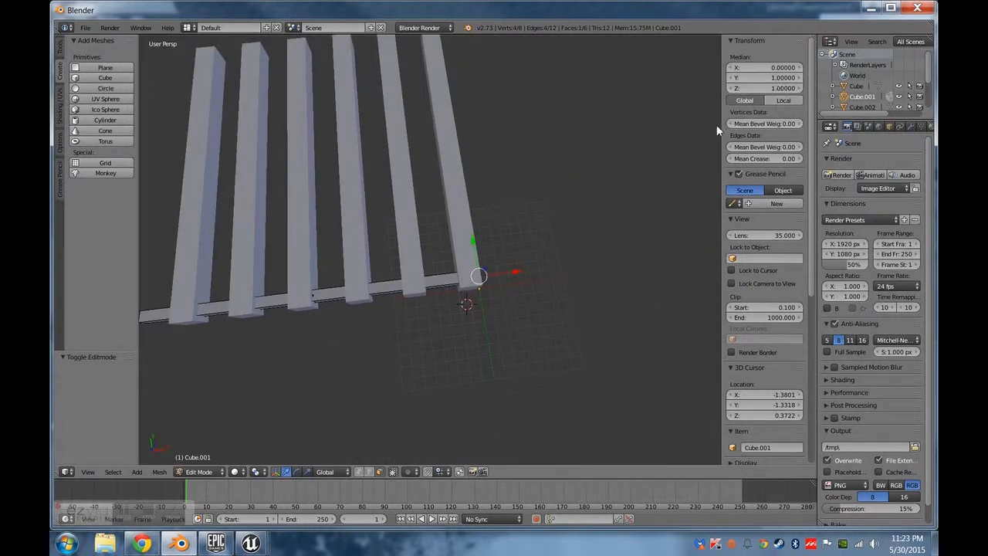
pyautogui.moveTo(521, 279); pyautogui.dragTo(503, 277)
pyautogui.click(763, 67)
pyautogui.write('-1')
pyautogui.press('Return')
# Set the selected crossbar end face's median X to -2 to pull it back to the outermost beam's inner side.
pyautogui.scroll(1, 551, 388)
pyautogui.scroll(1, 550, 388)
pyautogui.moveTo(550, 387); pyautogui.dragTo(530, 333, button='middle')
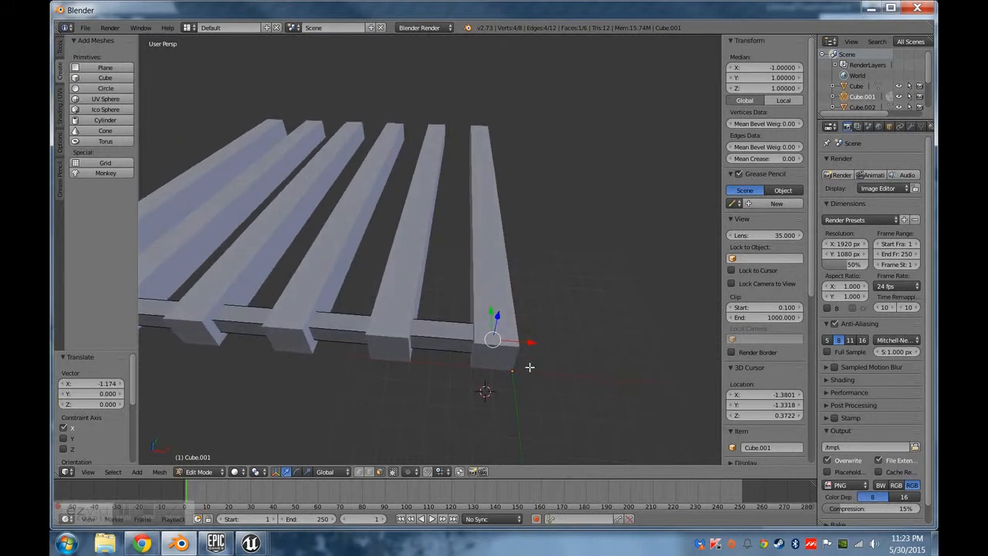
pyautogui.scroll(3, 531, 369)
pyautogui.moveTo(531, 369); pyautogui.dragTo(494, 322, button='middle')
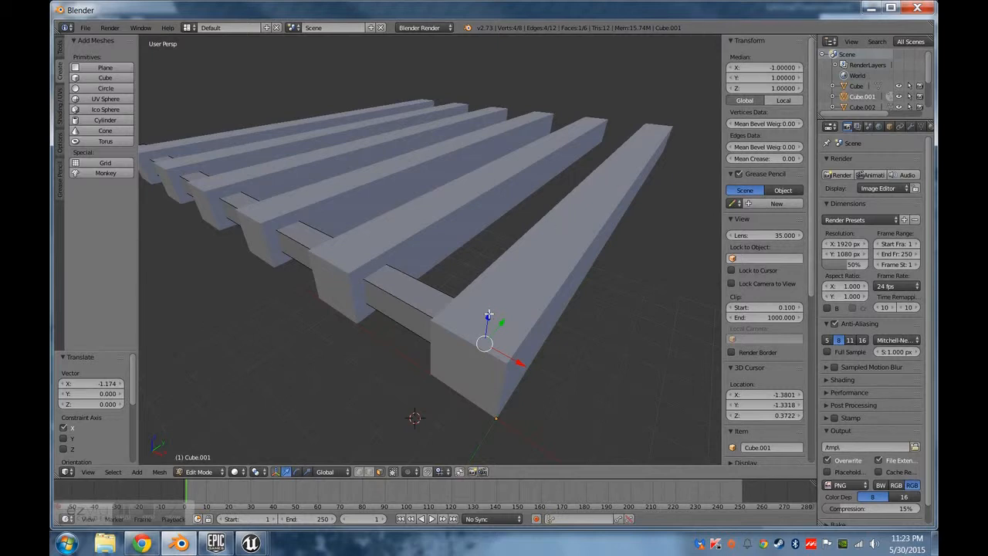
pyautogui.moveTo(451, 297); pyautogui.dragTo(501, 287, button='middle')
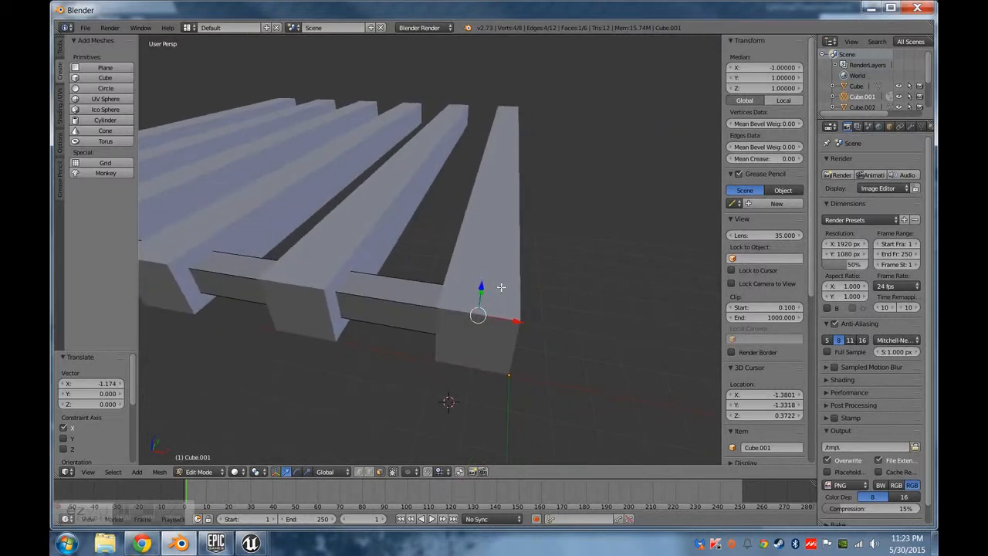
pyautogui.click(769, 71)
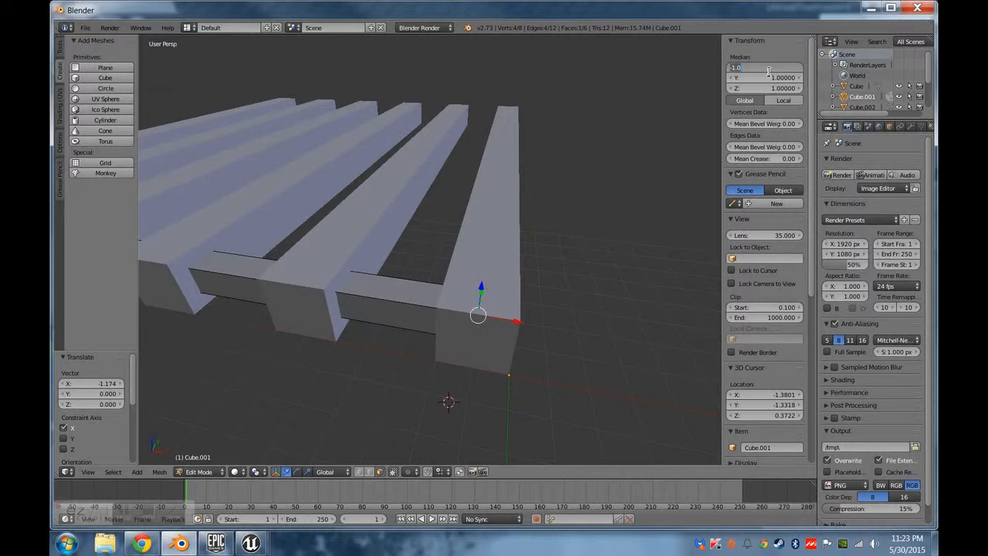
pyautogui.press('Return')
pyautogui.moveTo(641, 181); pyautogui.dragTo(465, 346, button='middle')
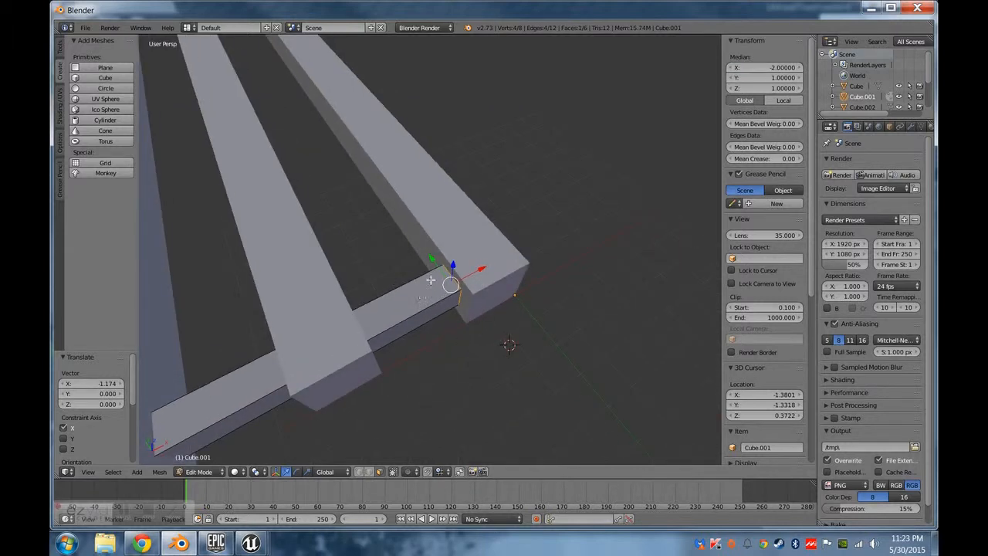
# Subdivide the crossbar's long upper front edge with 6 cuts.
pyautogui.scroll(-5, 388, 254)
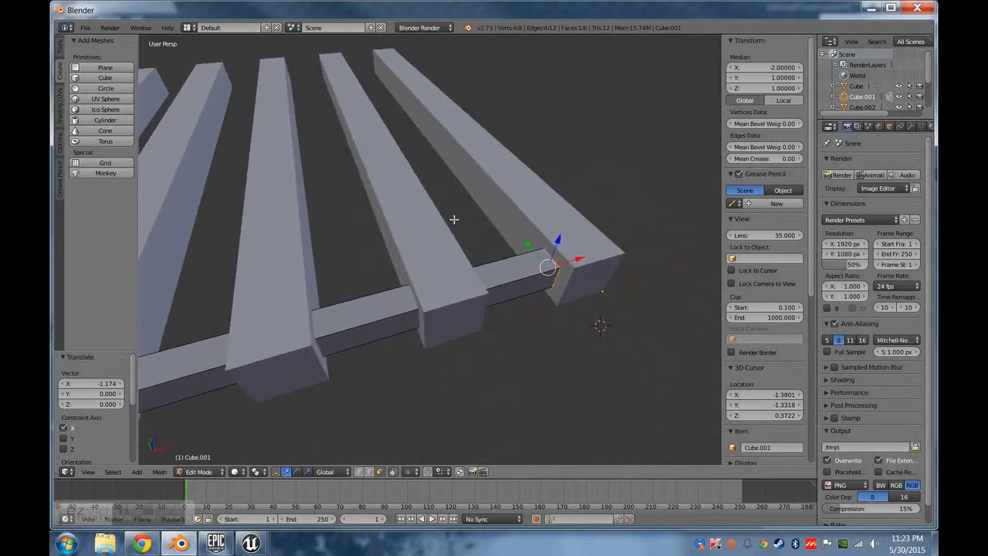
pyautogui.moveTo(486, 283); pyautogui.dragTo(465, 280, button='middle')
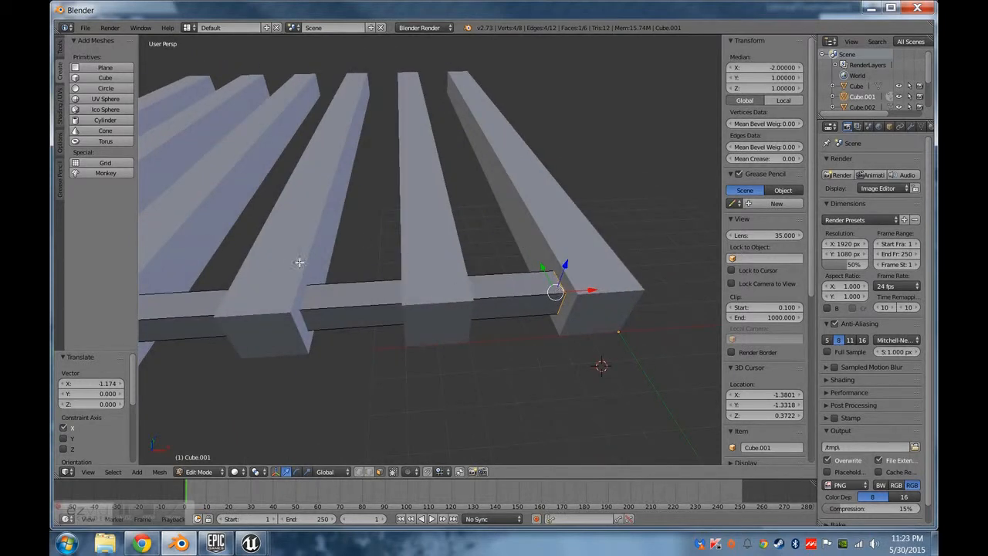
pyautogui.moveTo(353, 312); pyautogui.dragTo(395, 300, button='middle')
pyautogui.moveTo(354, 267); pyautogui.dragTo(480, 342, button='middle')
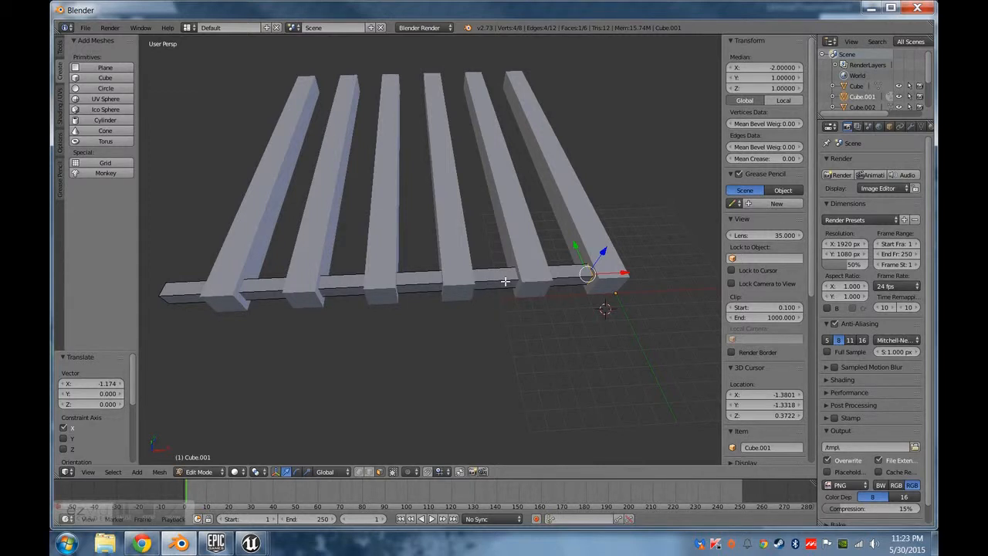
pyautogui.rightClick(428, 288)
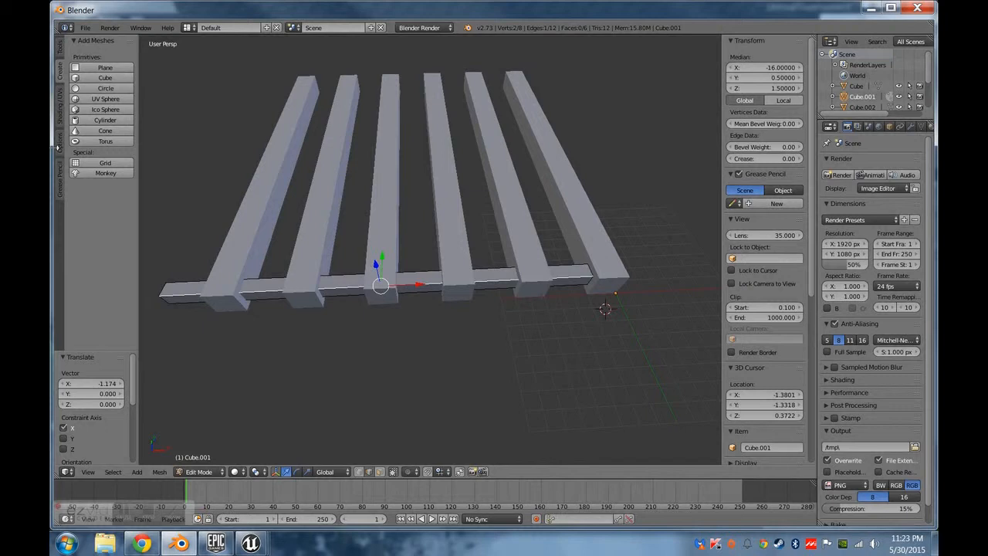
pyautogui.click(60, 107)
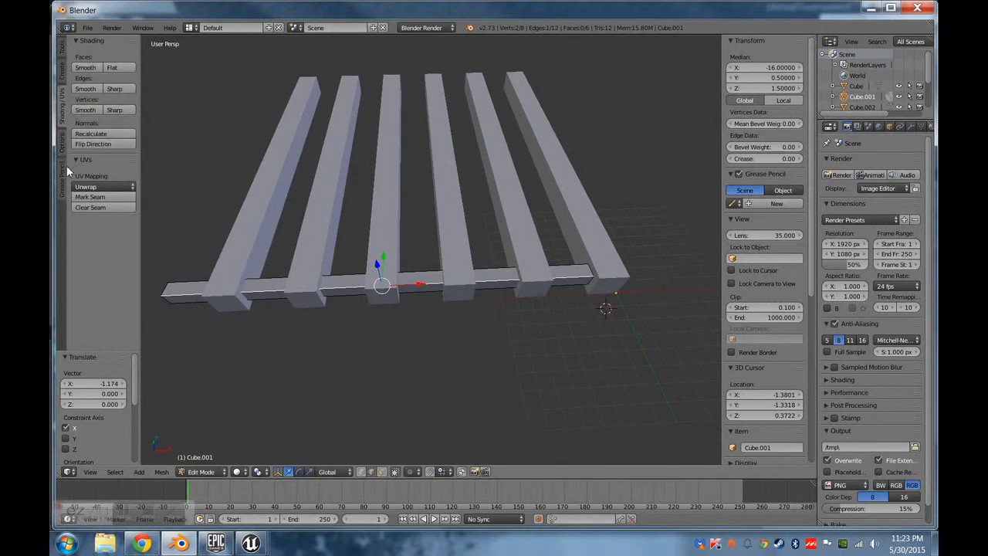
pyautogui.click(61, 186)
pyautogui.click(62, 49)
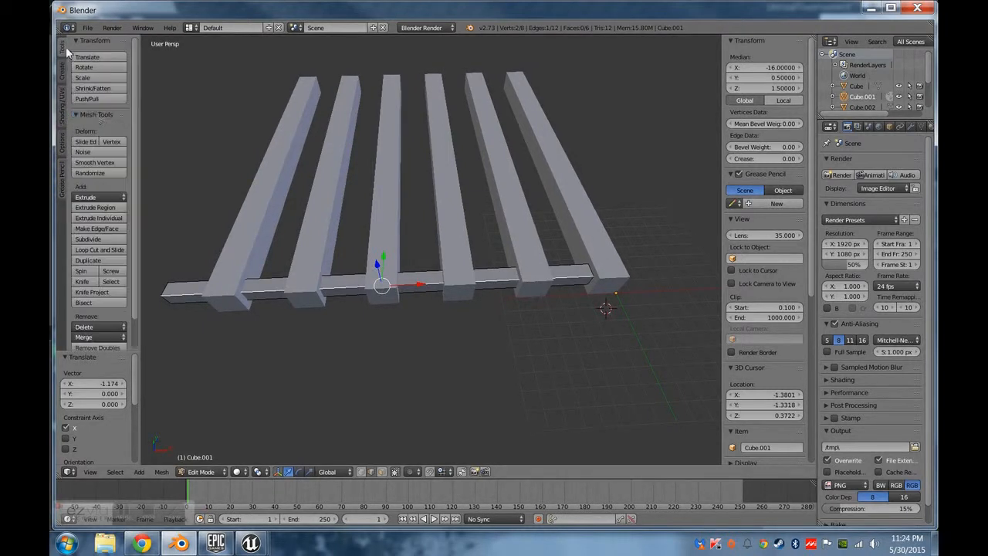
pyautogui.click(99, 239)
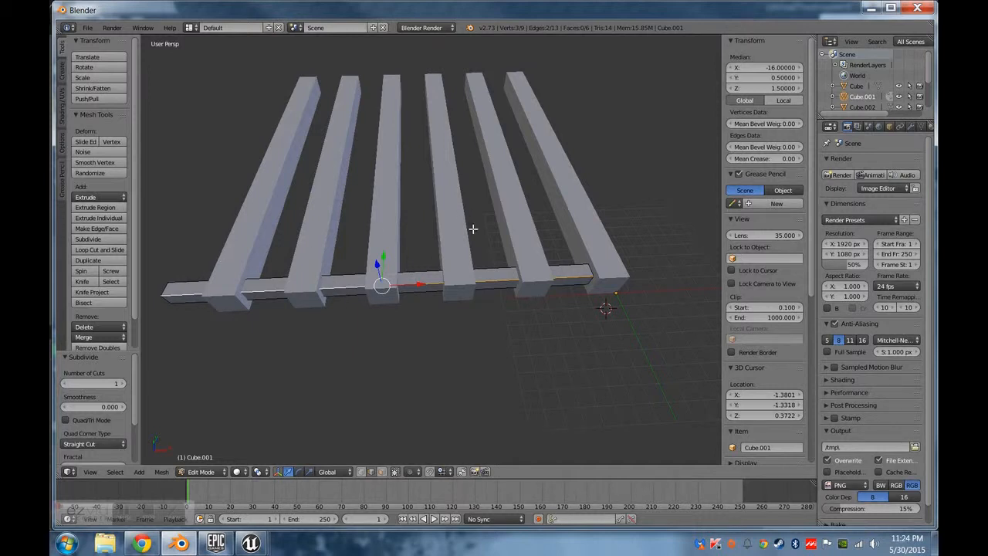
pyautogui.click(115, 380)
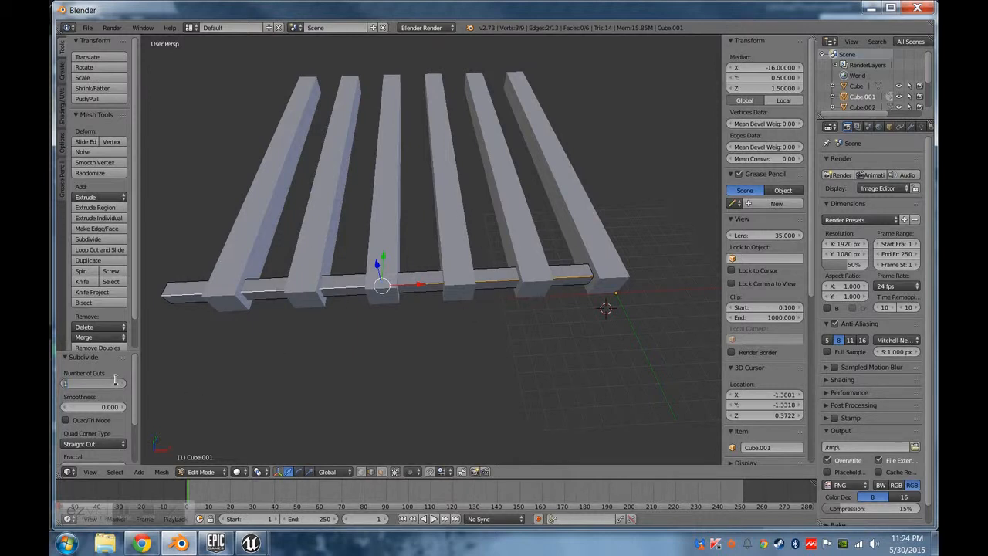
pyautogui.write('6')
pyautogui.press('Return')
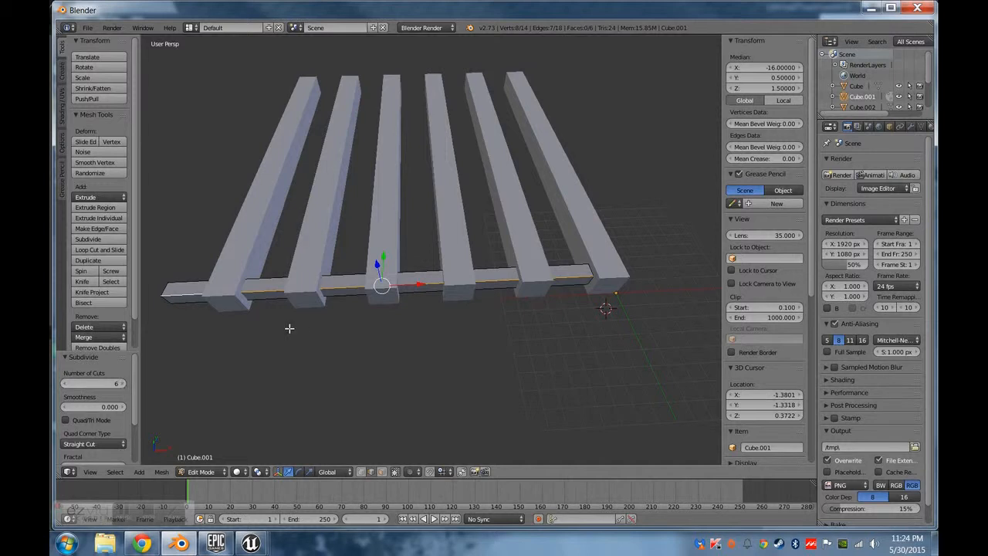
# Switch to wireframe and split off the subdivision vertex at X -22 on the crossbar's upper front edge.
pyautogui.moveTo(384, 321); pyautogui.dragTo(359, 312, button='middle')
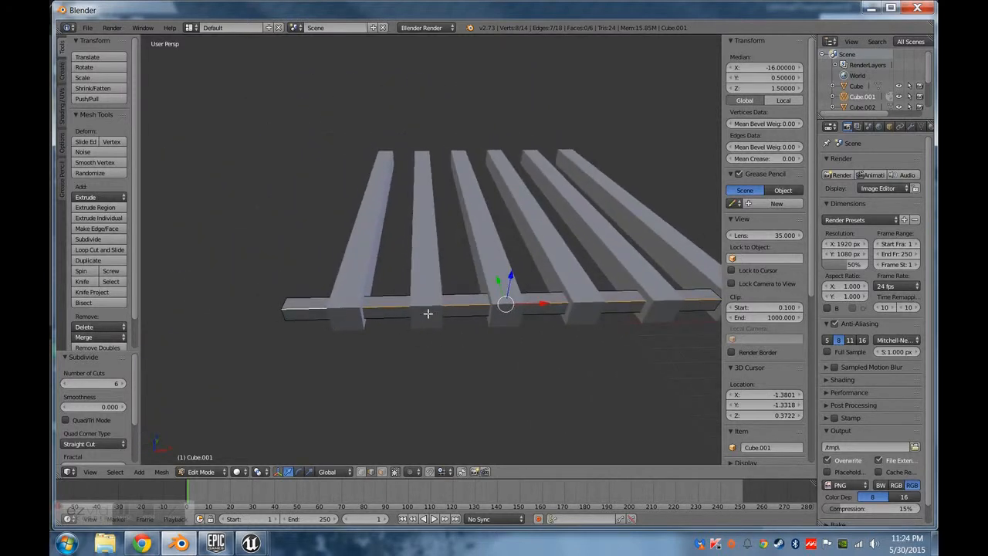
pyautogui.scroll(4, 438, 321)
pyautogui.press('z')
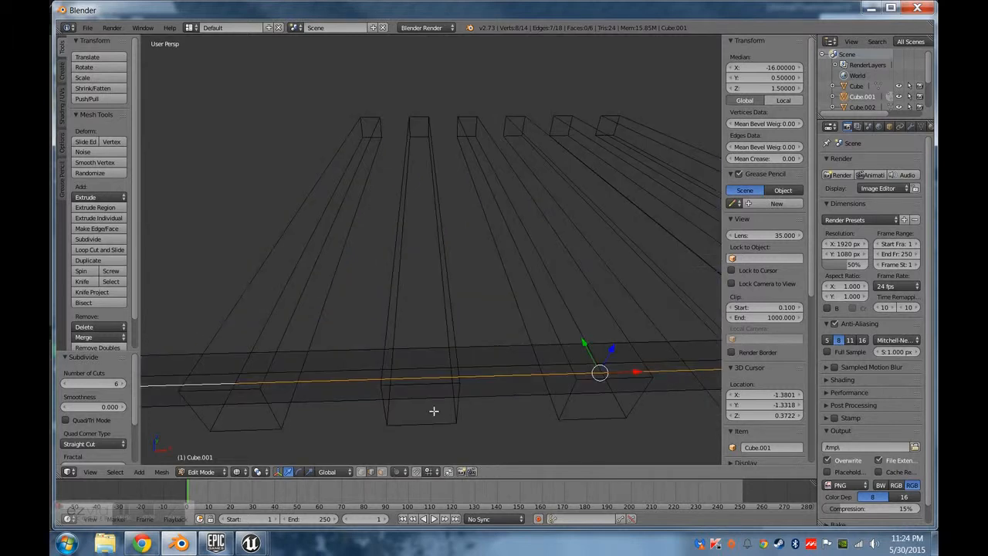
pyautogui.rightClick(384, 379)
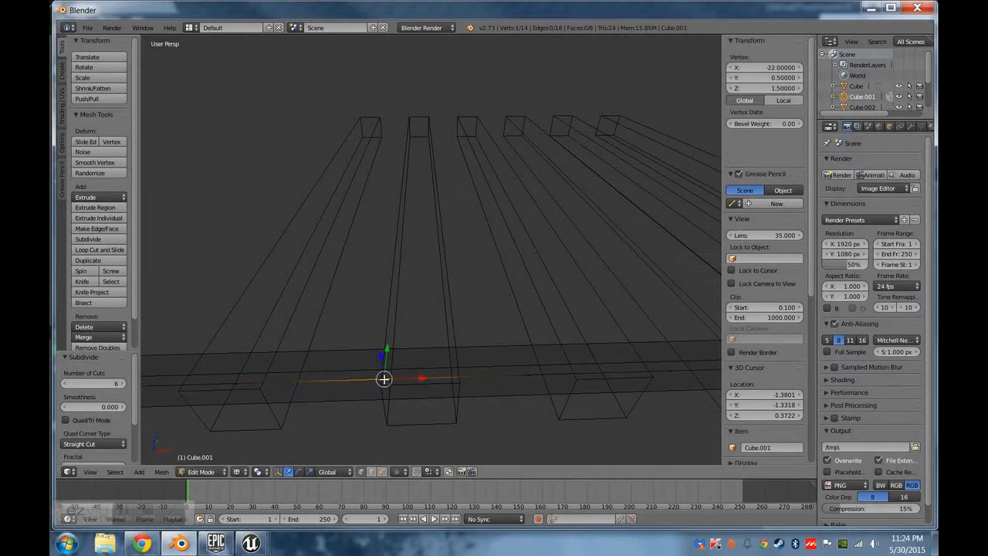
pyautogui.keyDown('shift'); pyautogui.moveTo(383, 408); pyautogui.dragTo(414, 399, button='middle'); pyautogui.keyUp('shift')
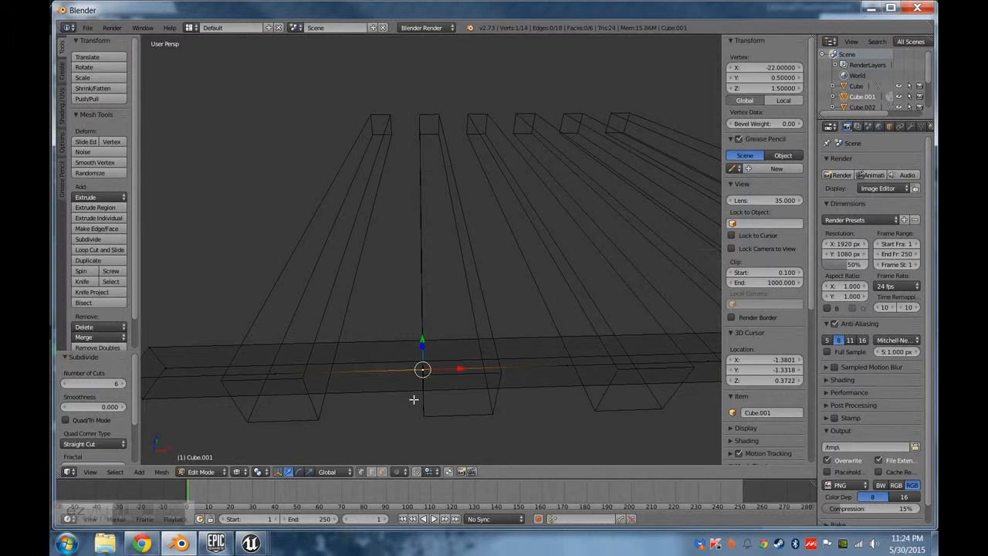
pyautogui.press('space')
pyautogui.write('split')
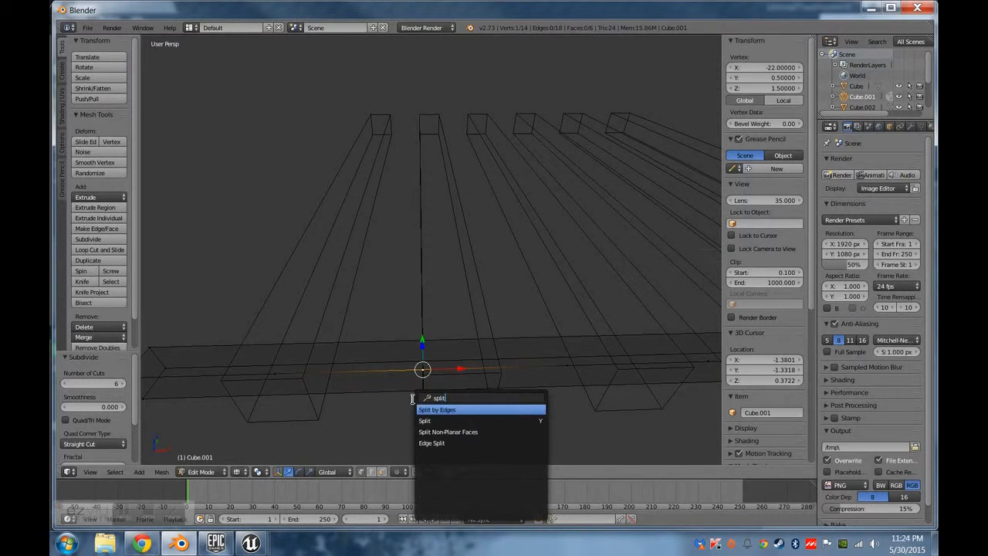
pyautogui.click(437, 420)
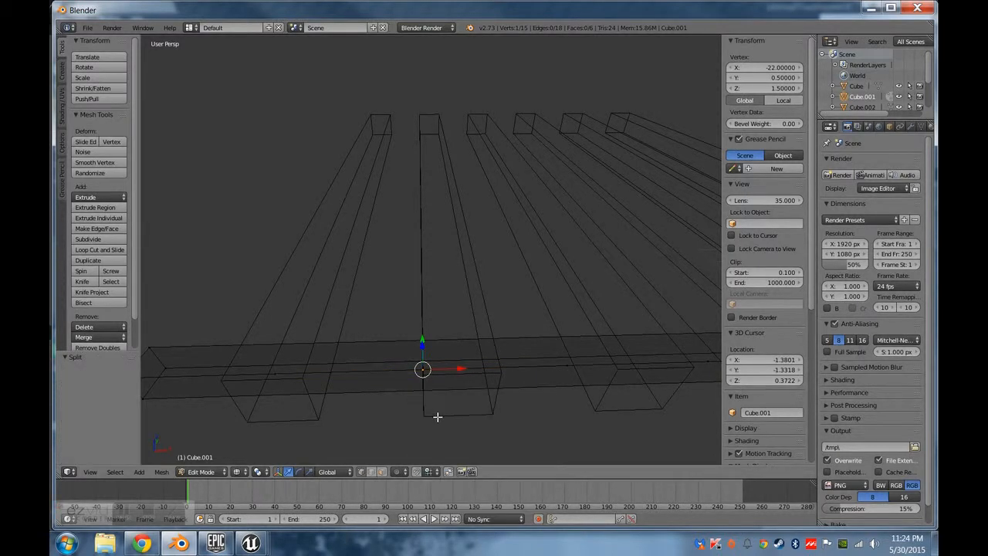
# Try moving the split-off vertex along X and Y, and delete that vertex.
pyautogui.press('g')
pyautogui.press('x')
pyautogui.click(426, 368)
pyautogui.press('g')
pyautogui.press('y')
pyautogui.click(474, 369)
pyautogui.moveTo(474, 368); pyautogui.dragTo(501, 393, button='middle')
pyautogui.hotkey('ctrl', 'z')
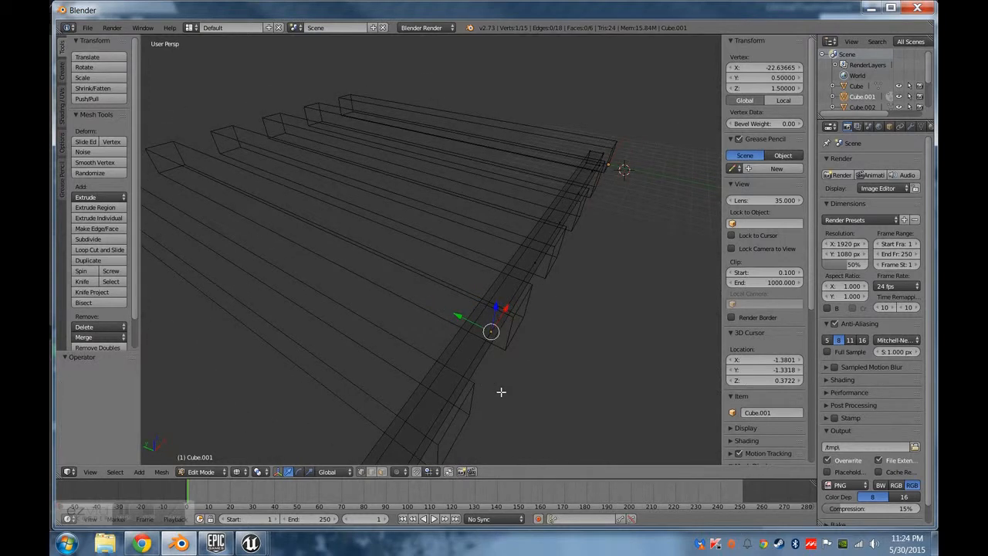
pyautogui.press('x')
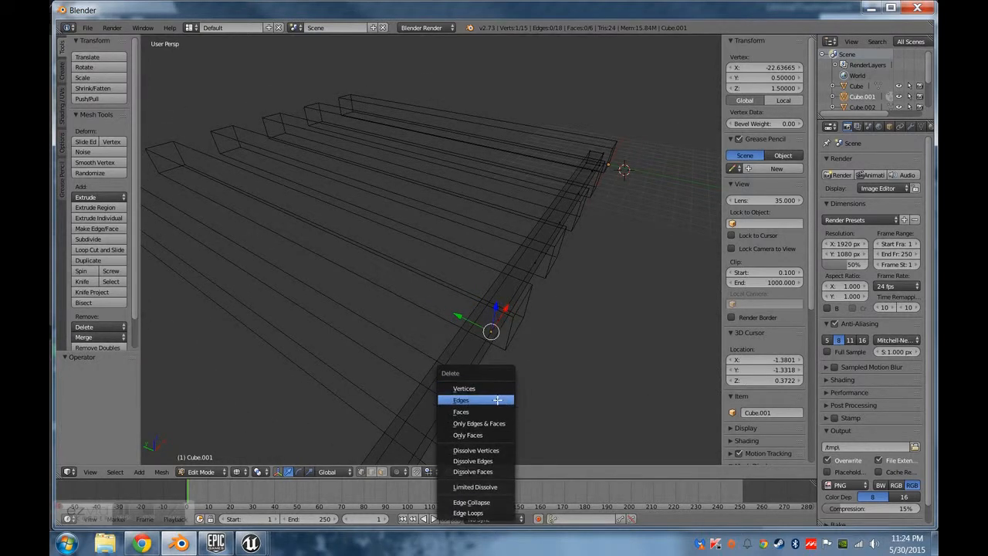
pyautogui.click(501, 392)
# Examine the remaining subdivision vertices along the crossbar's edge from several angles in wireframe.
pyautogui.moveTo(523, 375); pyautogui.dragTo(433, 376, button='middle')
pyautogui.rightClick(446, 348)
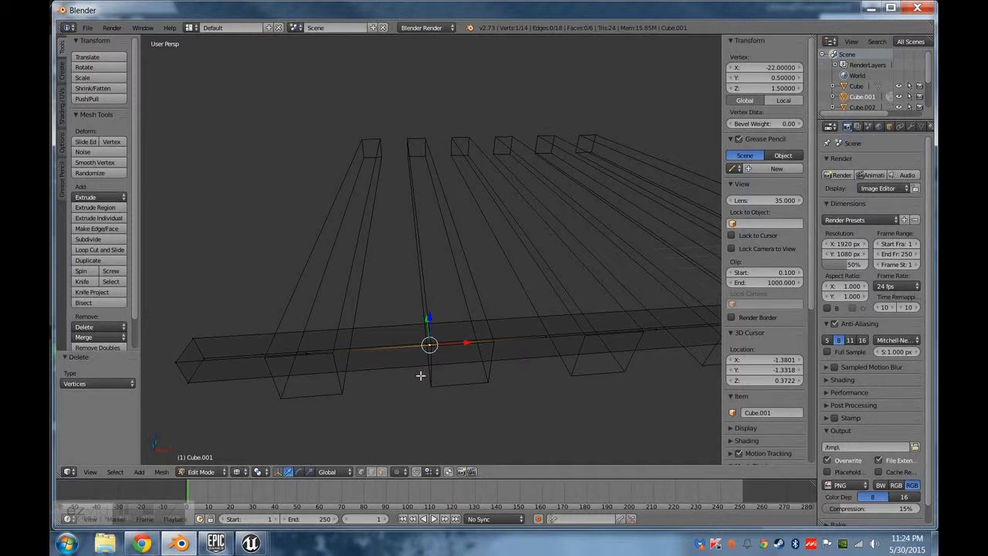
pyautogui.moveTo(430, 364); pyautogui.dragTo(507, 346, button='middle')
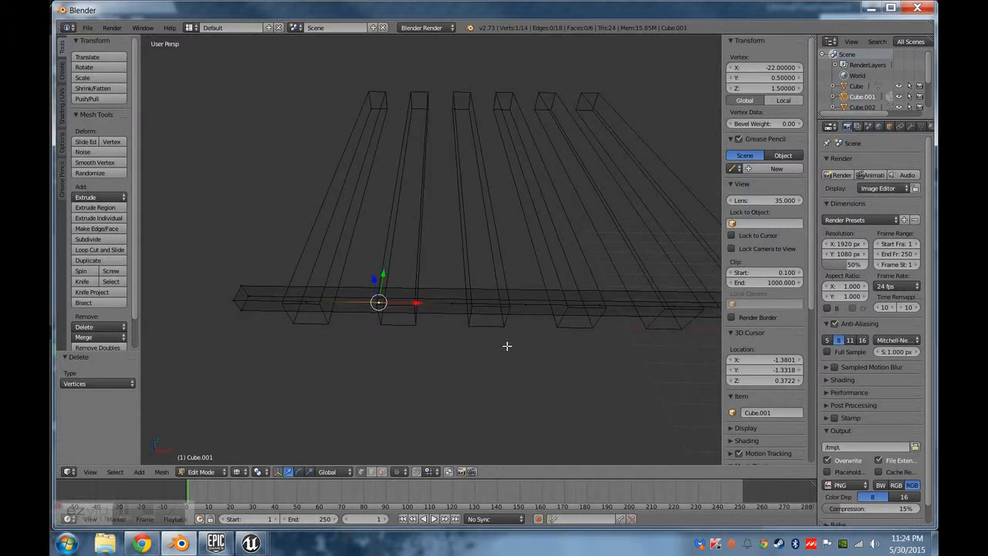
pyautogui.press('a')
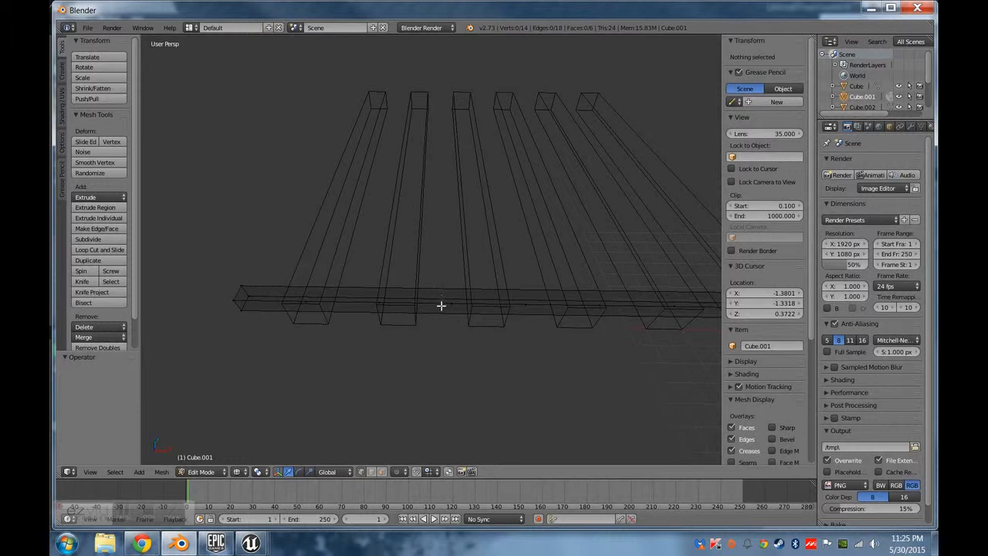
pyautogui.rightClick(456, 302)
pyautogui.moveTo(457, 401); pyautogui.dragTo(481, 358, button='middle')
pyautogui.press('Tab')
pyautogui.press('Tab')
# Select all six subdivision vertices along the crossbar's upper front edge and delete them.
pyautogui.rightClick(477, 351)
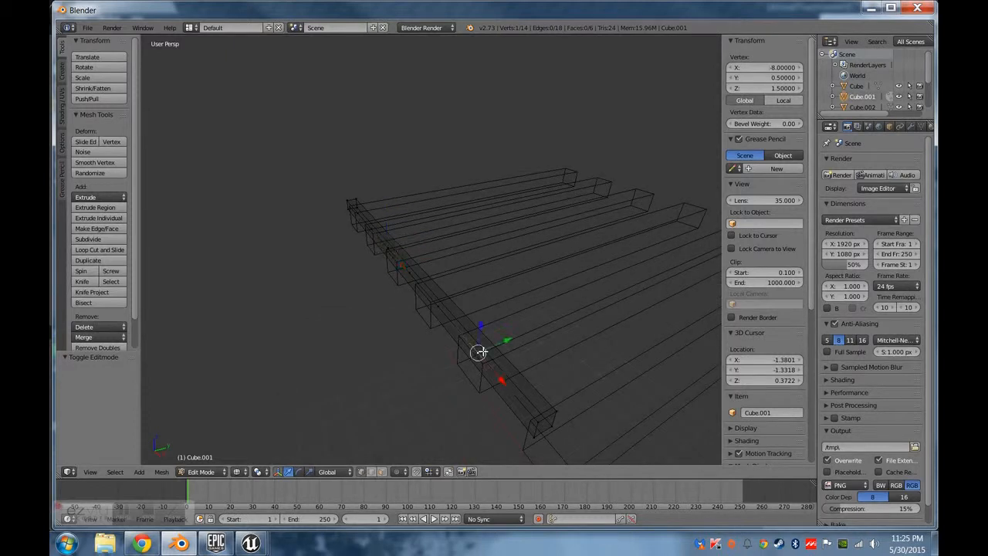
pyautogui.keyDown('ctrl'); pyautogui.rightClick(440, 305); pyautogui.keyUp('ctrl')
pyautogui.keyDown('ctrl'); pyautogui.rightClick(409, 273); pyautogui.keyUp('ctrl')
pyautogui.moveTo(379, 314); pyautogui.dragTo(376, 261, button='middle')
pyautogui.keyDown('ctrl'); pyautogui.rightClick(369, 264); pyautogui.keyUp('ctrl')
pyautogui.keyDown('ctrl'); pyautogui.rightClick(318, 252); pyautogui.keyUp('ctrl')
pyautogui.keyDown('ctrl'); pyautogui.rightClick(274, 237); pyautogui.keyUp('ctrl')
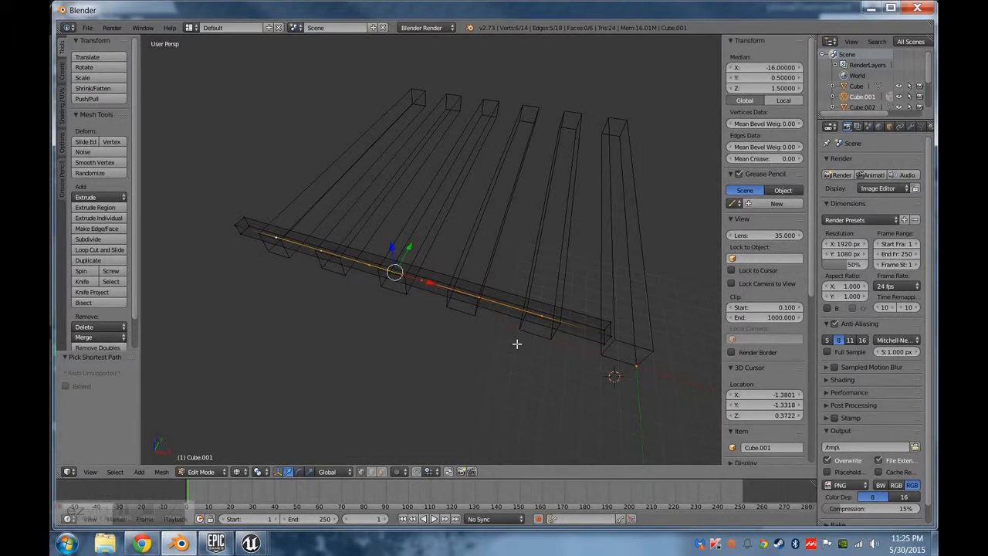
pyautogui.press('x')
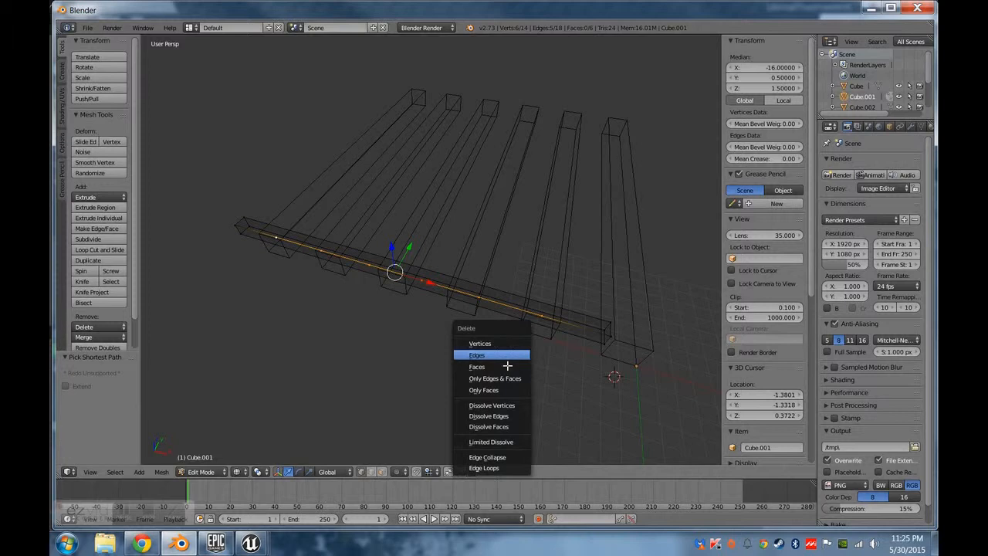
pyautogui.click(498, 343)
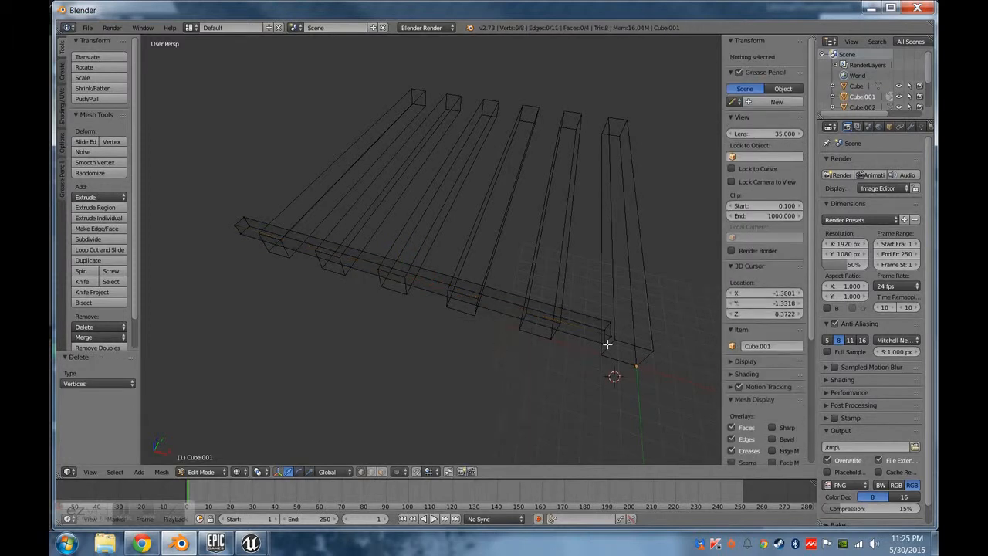
# Connect the crossbar's two upper front corner vertices with a new edge.
pyautogui.rightClick(610, 335)
pyautogui.keyDown('shift'); pyautogui.rightClick(237, 226); pyautogui.keyUp('shift')
pyautogui.press('f')
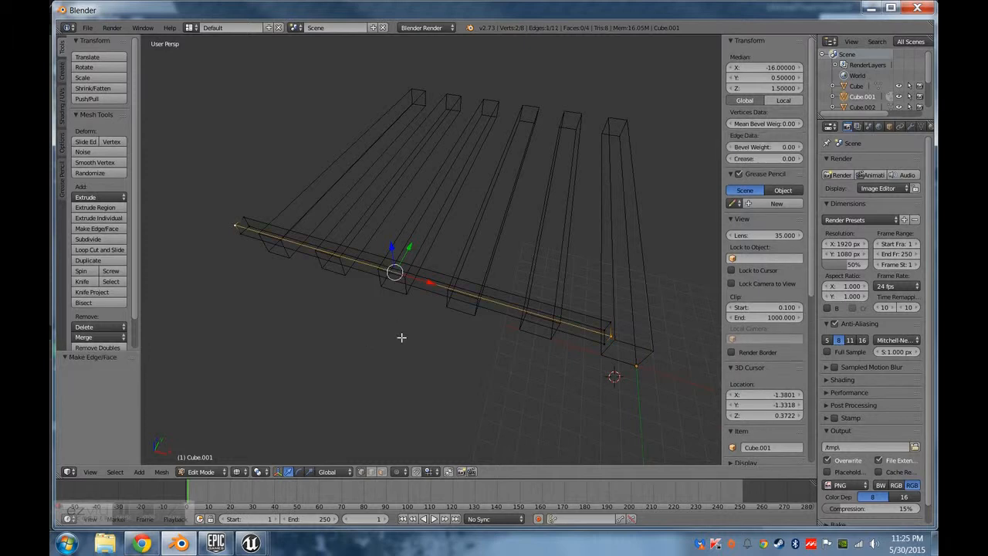
# Return to solid shading and fill the crossbar's missing top face from its four corner vertices.
pyautogui.press('z')
pyautogui.moveTo(485, 330); pyautogui.dragTo(503, 332, button='middle')
pyautogui.scroll(2, 494, 333)
pyautogui.scroll(-2, 482, 333)
pyautogui.keyDown('ctrl'); pyautogui.rightClick(241, 222); pyautogui.keyUp('ctrl')
pyautogui.keyDown('ctrl'); pyautogui.rightClick(611, 327); pyautogui.keyUp('ctrl')
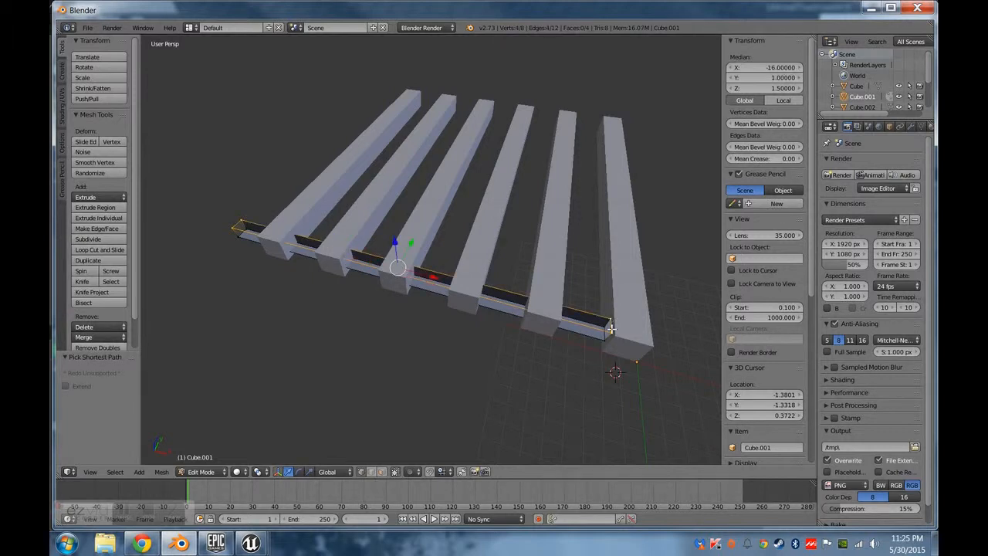
pyautogui.press('f')
# Fill the crossbar's missing front face from its corner vertices along the two long front edges.
pyautogui.rightClick(610, 339)
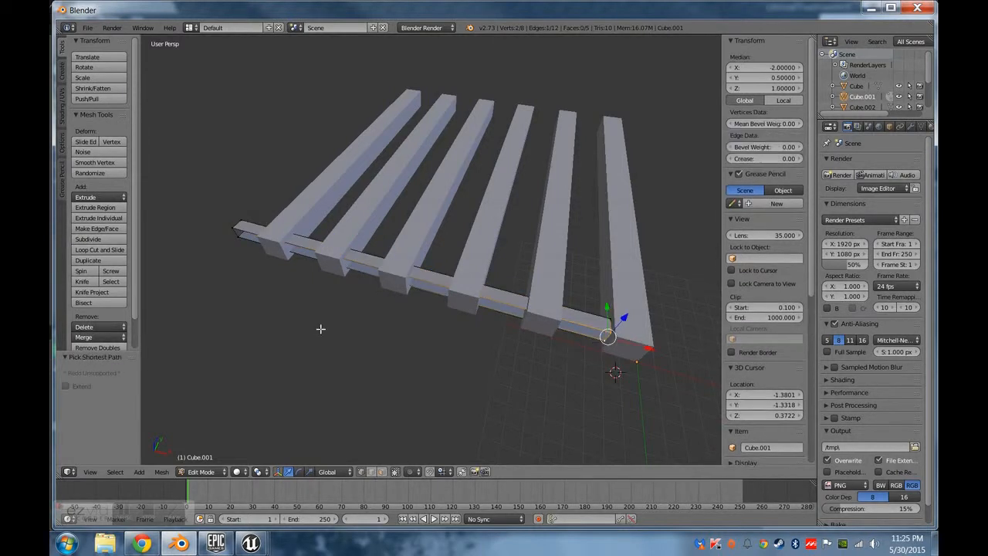
pyautogui.keyDown('shift'); pyautogui.rightClick(236, 239); pyautogui.keyUp('shift')
pyautogui.keyDown('shift'); pyautogui.rightClick(233, 226); pyautogui.keyUp('shift')
pyautogui.press('f')
# Show the grate in wireframe, switch to face selection and select the crossbar's end face farthest from the 3D cursor.
pyautogui.moveTo(617, 268)
pyautogui.mouseDown(button='middle')
pyautogui.moveTo(560, 225)
pyautogui.moveTo(583, 309)
pyautogui.mouseUp(button='middle')
pyautogui.press('Tab')
pyautogui.press('z')
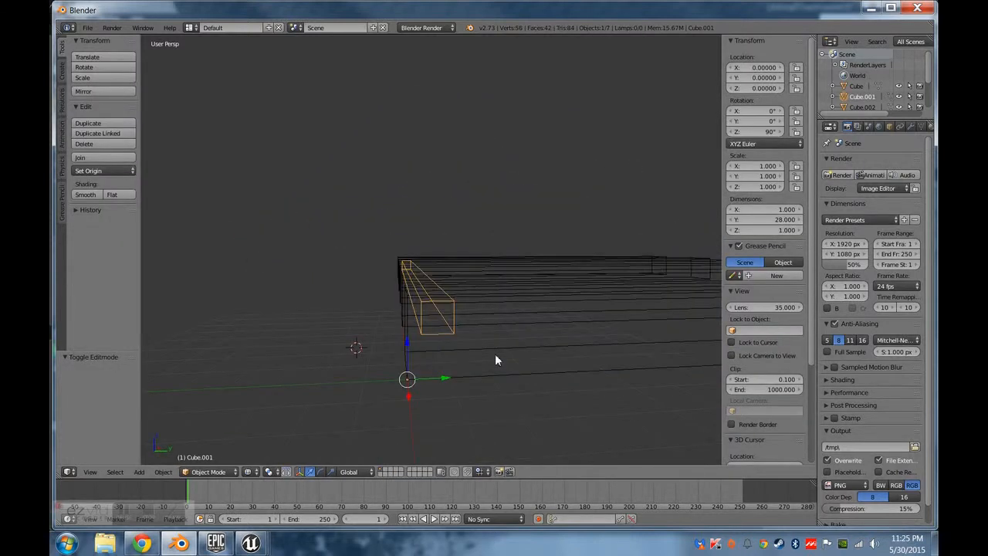
pyautogui.press('Tab')
pyautogui.moveTo(352, 290); pyautogui.dragTo(390, 411, button='middle')
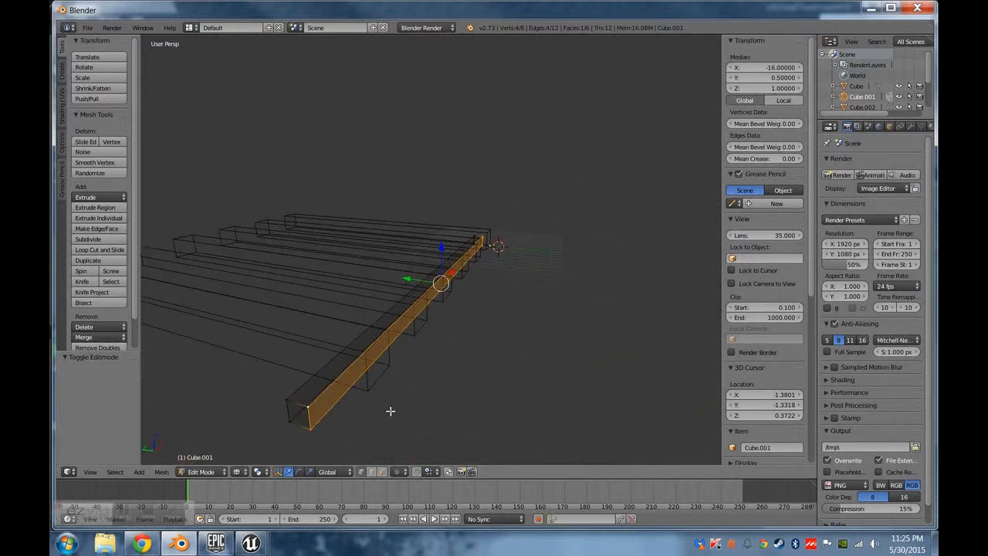
pyautogui.moveTo(305, 417); pyautogui.dragTo(406, 360, button='middle')
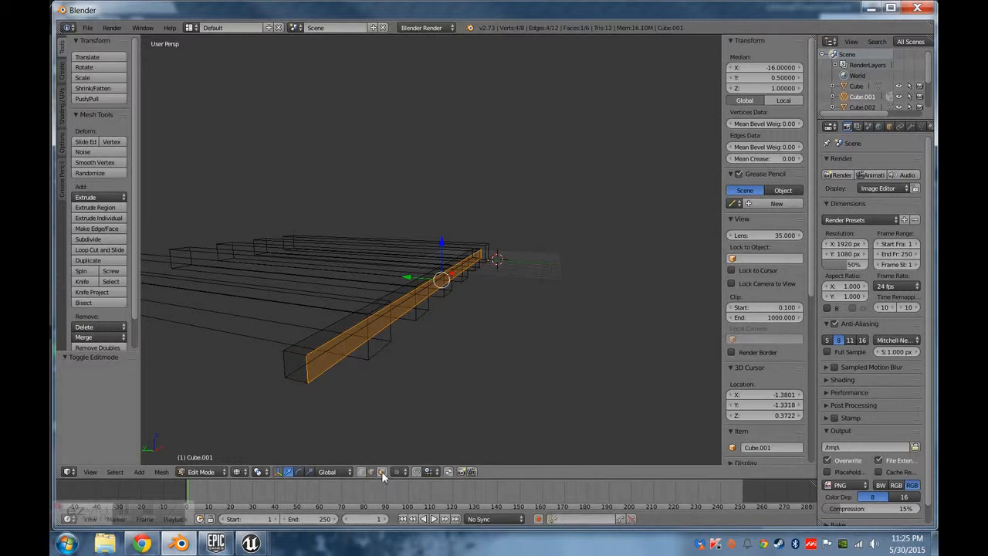
pyautogui.rightClick(304, 364)
pyautogui.moveTo(638, 335); pyautogui.dragTo(478, 337, button='middle')
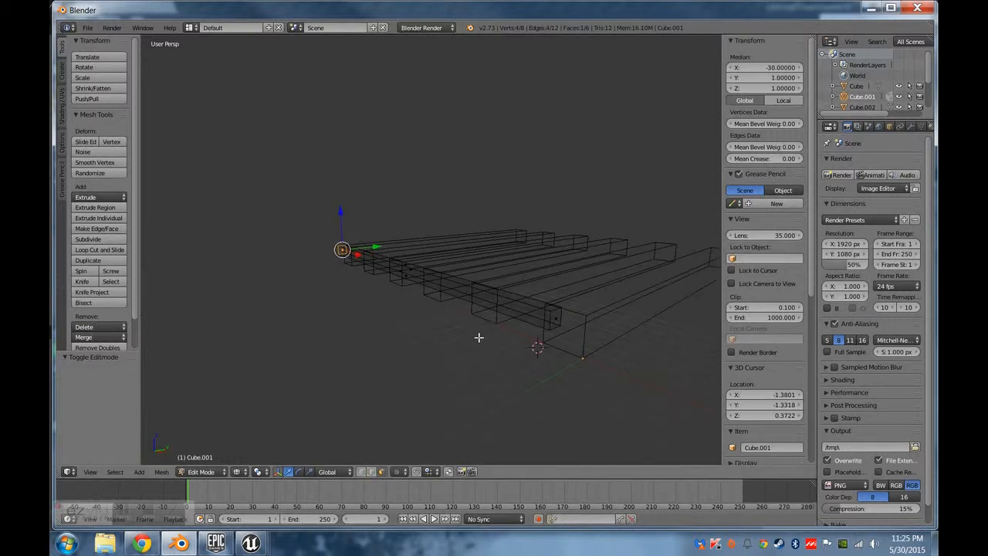
pyautogui.press('x')
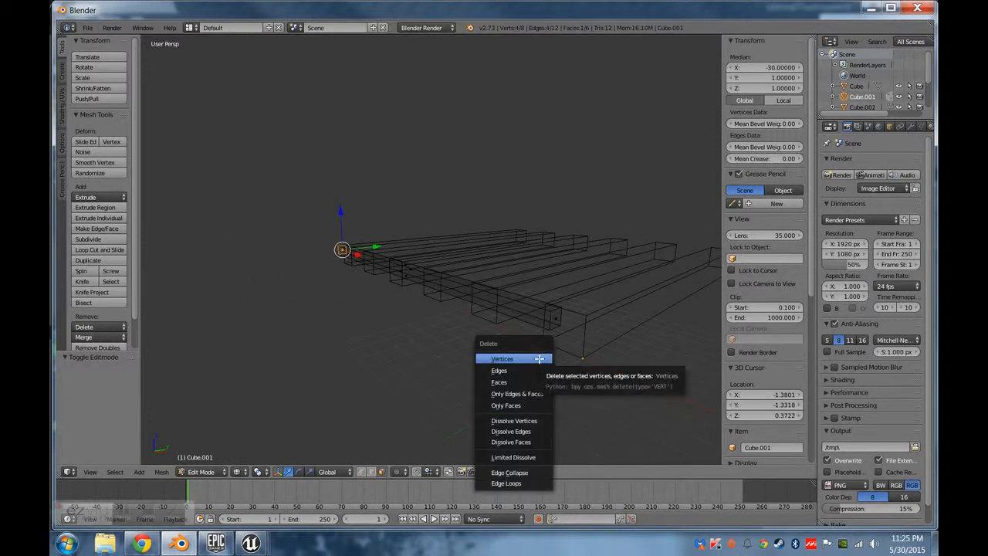
pyautogui.click(539, 358)
pyautogui.hotkey('ctrl', 'z')
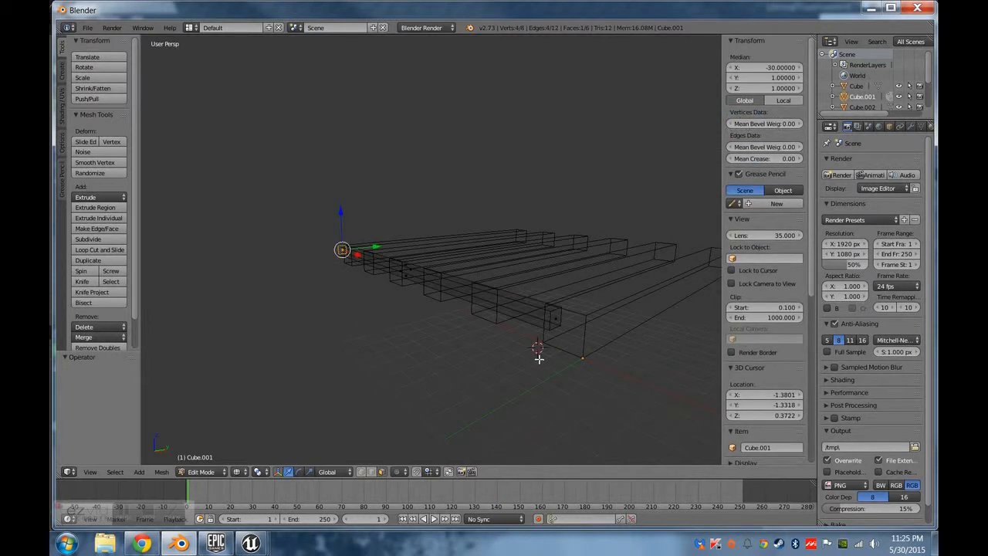
# Delete the crossbar's two end faces, removing only the faces and keeping their vertices.
pyautogui.press('x')
pyautogui.click(529, 385)
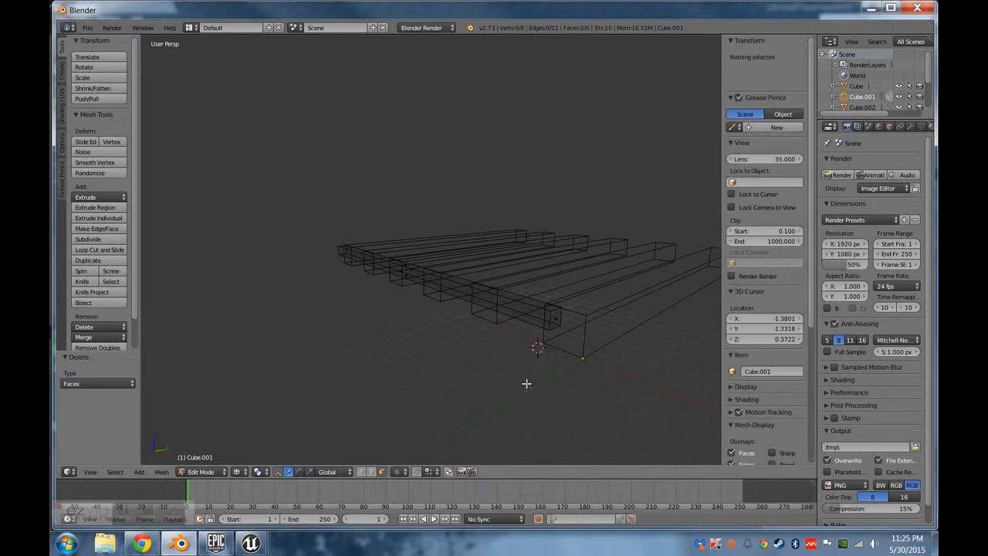
pyautogui.rightClick(553, 328)
pyautogui.press('x')
pyautogui.click(553, 324)
# In edge selection mode, select two long edges of the crossbar and three edges around its open end near the 3D cursor.
pyautogui.moveTo(554, 325); pyautogui.dragTo(509, 357, button='middle')
pyautogui.press('Tab')
pyautogui.moveTo(420, 355); pyautogui.dragTo(544, 353, button='middle')
pyautogui.press('Tab')
pyautogui.press('Tab')
pyautogui.press('Tab')
pyautogui.moveTo(524, 307); pyautogui.dragTo(490, 347, button='middle')
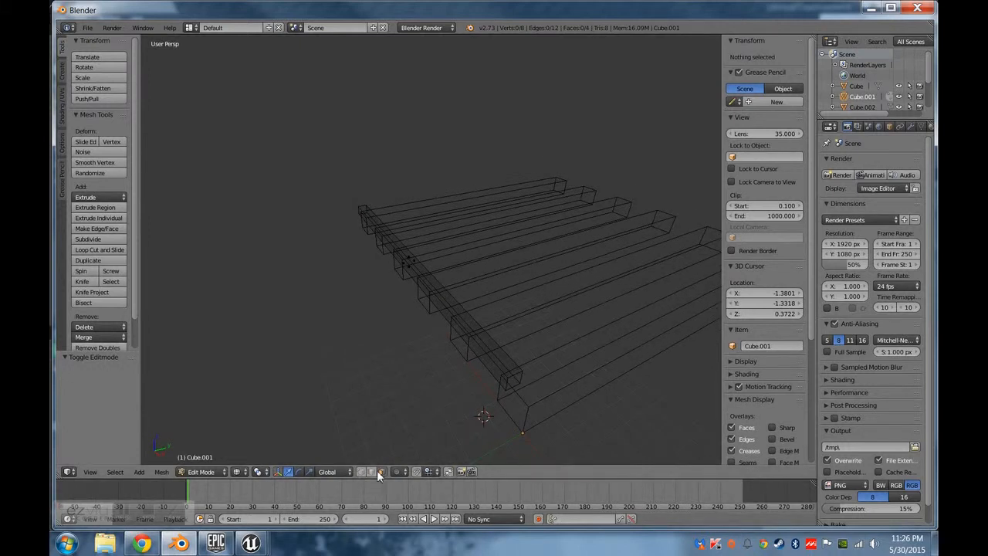
pyautogui.rightClick(497, 369)
pyautogui.keyDown('shift'); pyautogui.rightClick(513, 391); pyautogui.keyUp('shift')
pyautogui.keyDown('shift'); pyautogui.rightClick(519, 382); pyautogui.keyUp('shift')
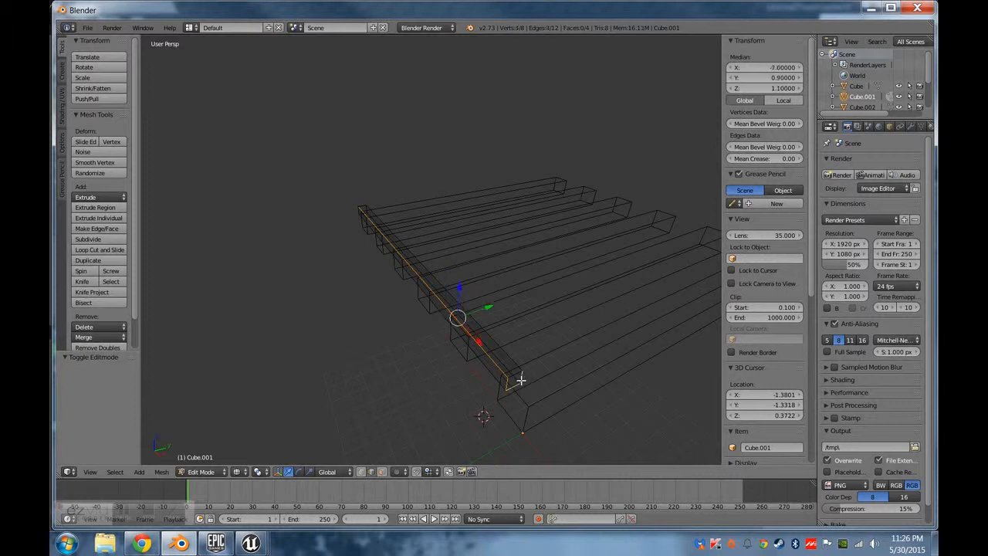
pyautogui.keyDown('shift'); pyautogui.rightClick(512, 359); pyautogui.keyUp('shift')
pyautogui.moveTo(511, 360); pyautogui.dragTo(509, 384, button='middle')
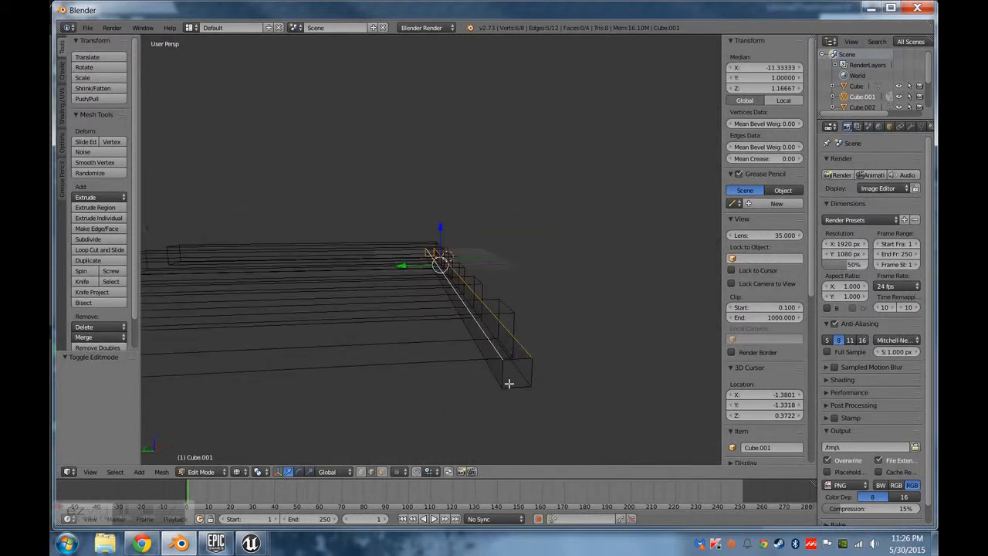
pyautogui.keyDown('shift'); pyautogui.rightClick(532, 378); pyautogui.keyUp('shift')
pyautogui.keyDown('shift'); pyautogui.rightClick(503, 376); pyautogui.keyUp('shift')
pyautogui.moveTo(548, 338); pyautogui.dragTo(399, 367, button='middle')
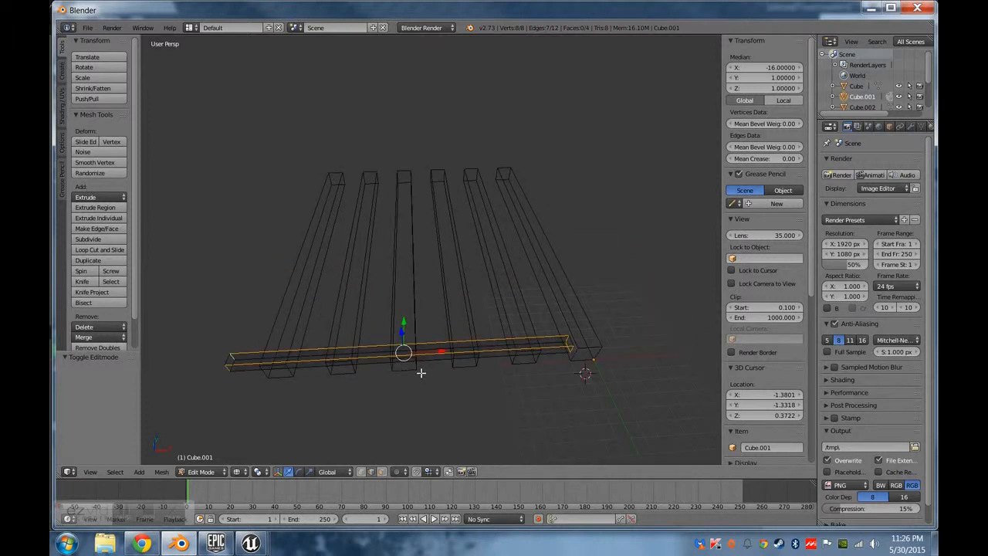
pyautogui.moveTo(455, 385); pyautogui.dragTo(497, 399, button='middle')
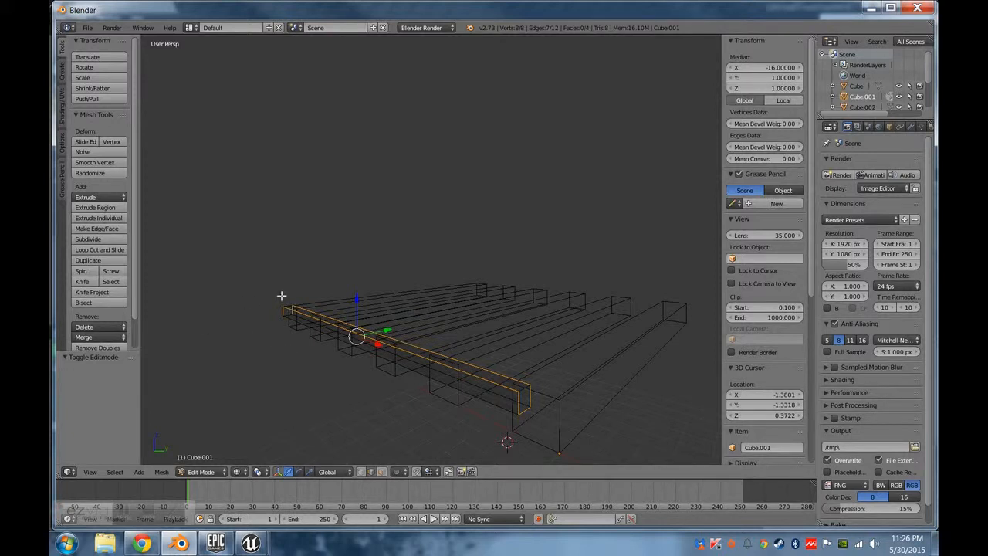
pyautogui.moveTo(260, 345); pyautogui.dragTo(382, 382, button='middle')
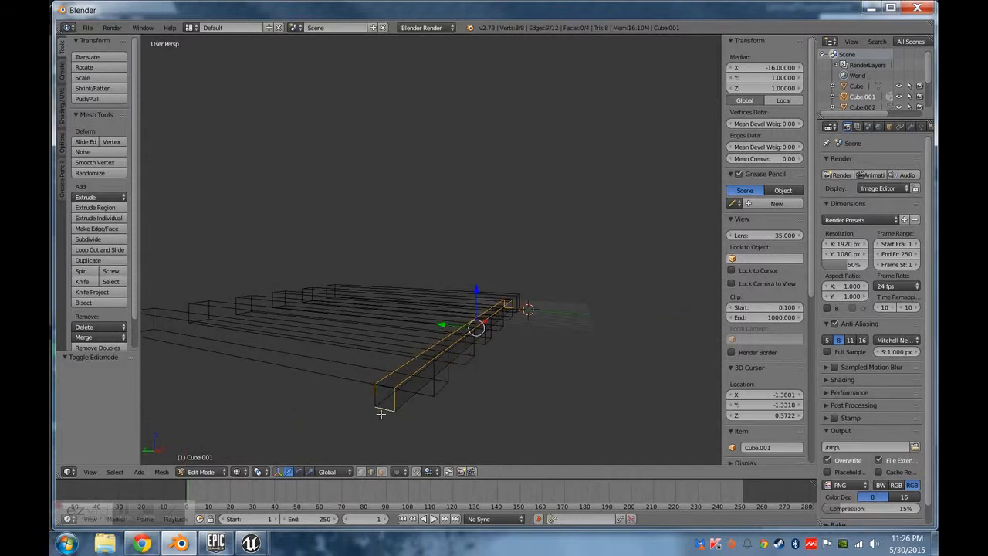
pyautogui.keyDown('shift'); pyautogui.rightClick(392, 402); pyautogui.keyUp('shift')
# Mark the crossbar's selected edges as seams with Mark Seam and return to Object Mode.
pyautogui.moveTo(479, 355); pyautogui.dragTo(387, 352, button='middle')
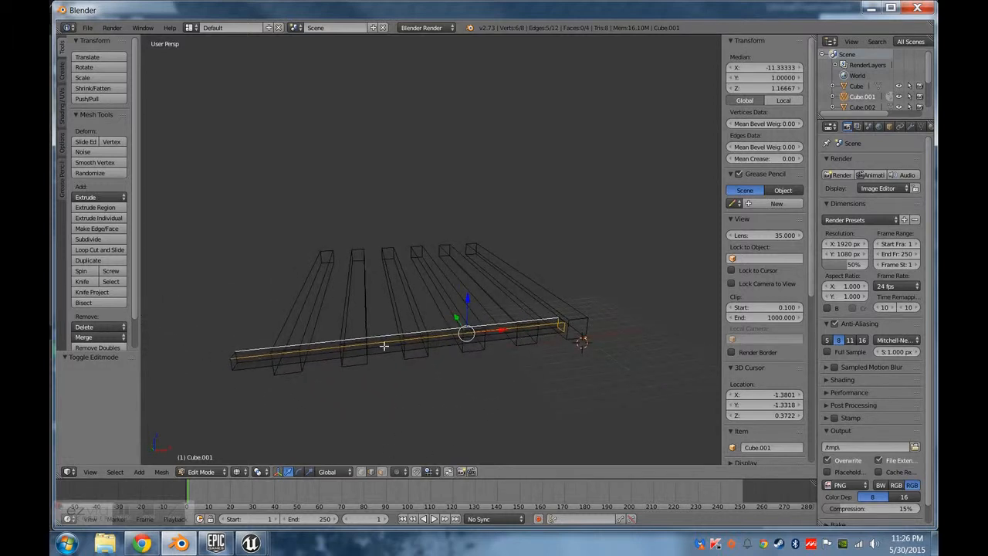
pyautogui.moveTo(541, 334); pyautogui.dragTo(448, 355, button='middle')
pyautogui.press('space')
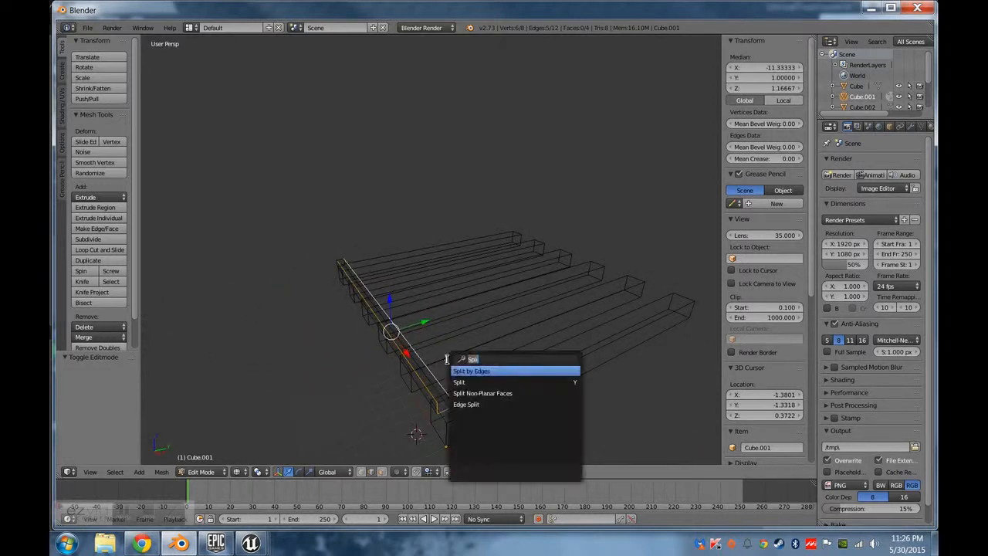
pyautogui.write('mark seam')
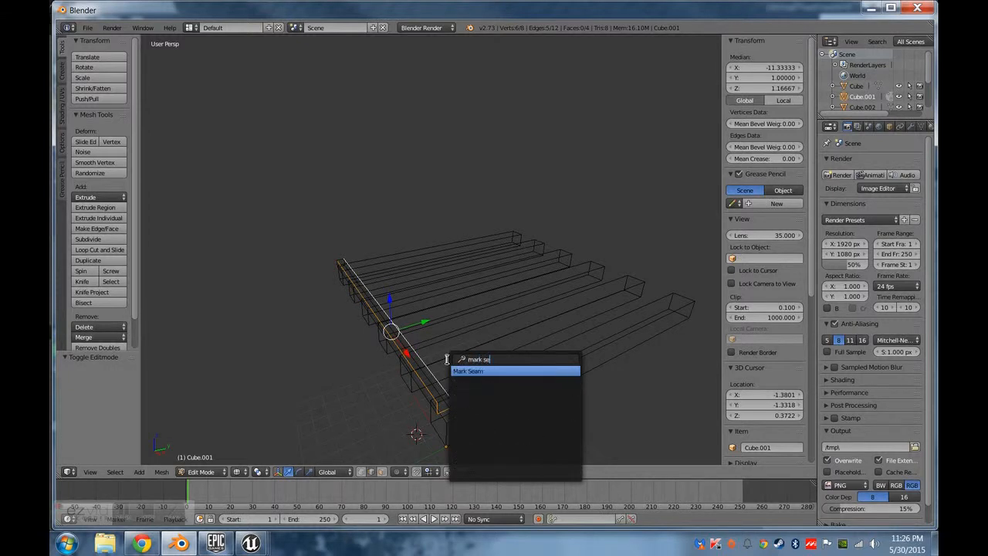
pyautogui.press('Return')
pyautogui.moveTo(456, 352); pyautogui.dragTo(565, 390, button='middle')
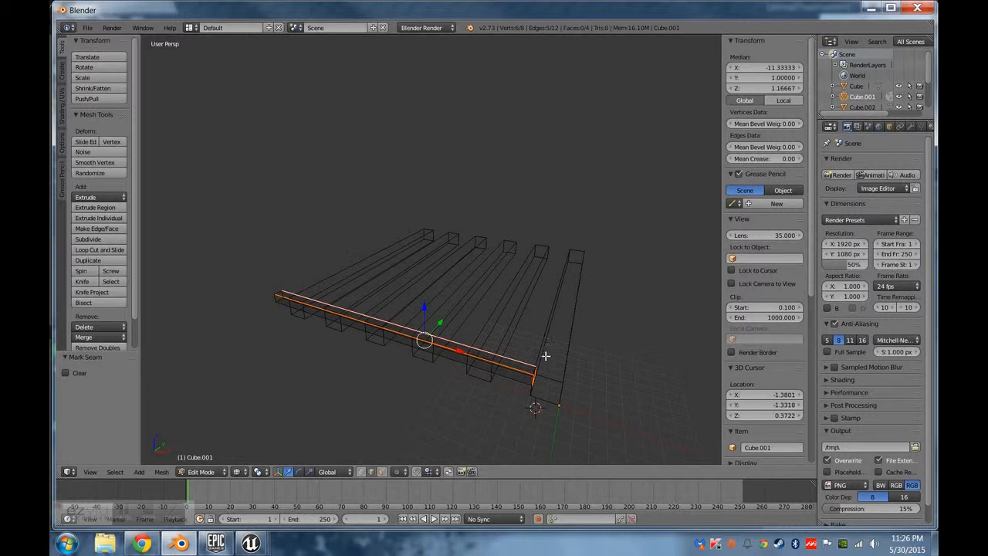
pyautogui.press('Tab')
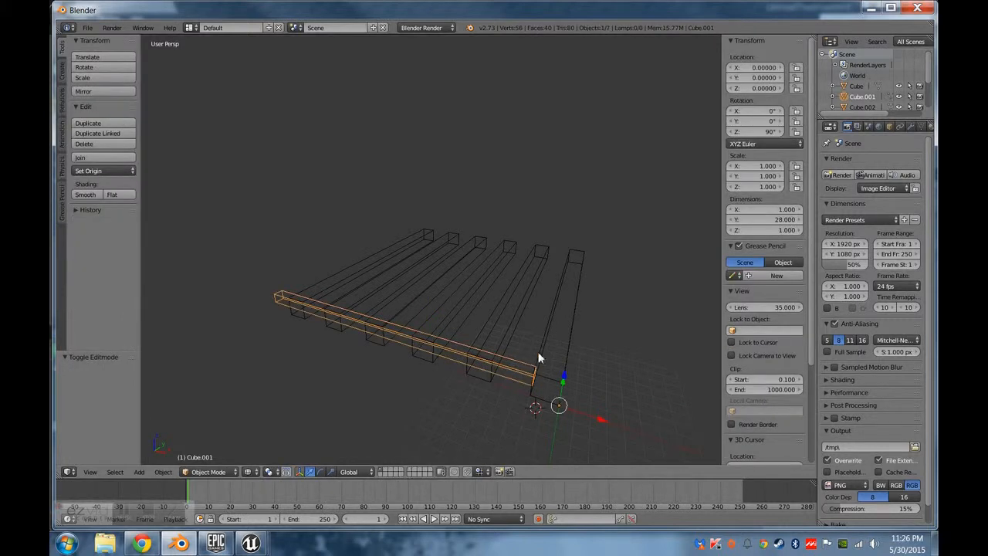
# Select the six long beams and try to combine them with Join as Shapes.
pyautogui.moveTo(536, 353); pyautogui.dragTo(538, 369, button='middle')
pyautogui.rightClick(544, 346)
pyautogui.keyDown('shift'); pyautogui.rightClick(511, 315); pyautogui.keyUp('shift')
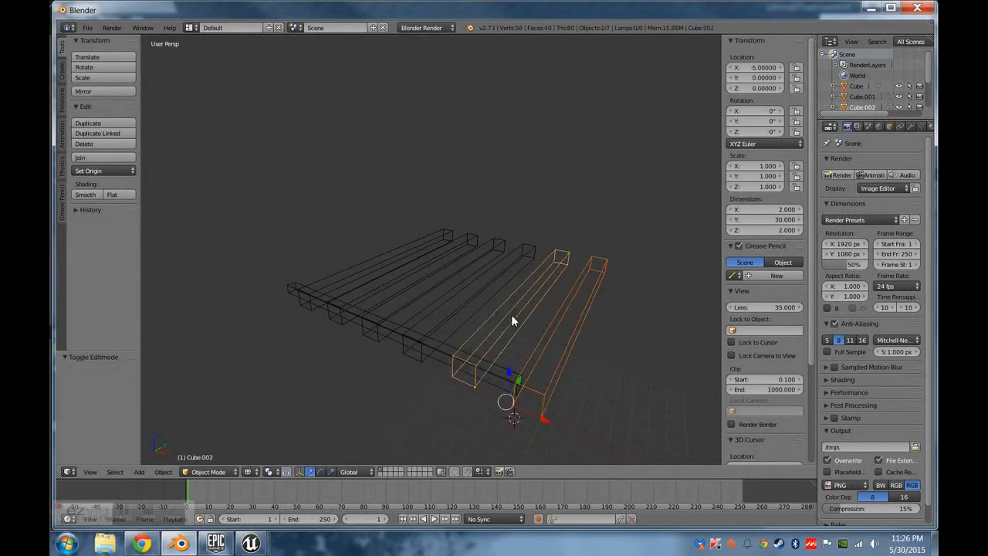
pyautogui.keyDown('shift'); pyautogui.rightClick(451, 276); pyautogui.keyUp('shift')
pyautogui.keyDown('shift'); pyautogui.rightClick(448, 270); pyautogui.keyUp('shift')
pyautogui.keyDown('shift'); pyautogui.rightClick(422, 253); pyautogui.keyUp('shift')
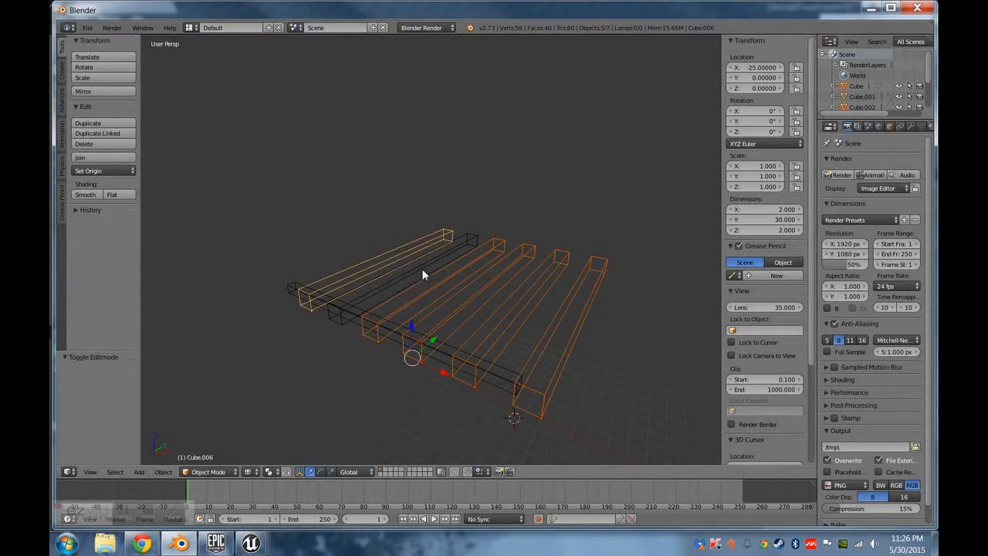
pyautogui.keyDown('shift'); pyautogui.rightClick(422, 270); pyautogui.keyUp('shift')
pyautogui.press('space')
pyautogui.write('join')
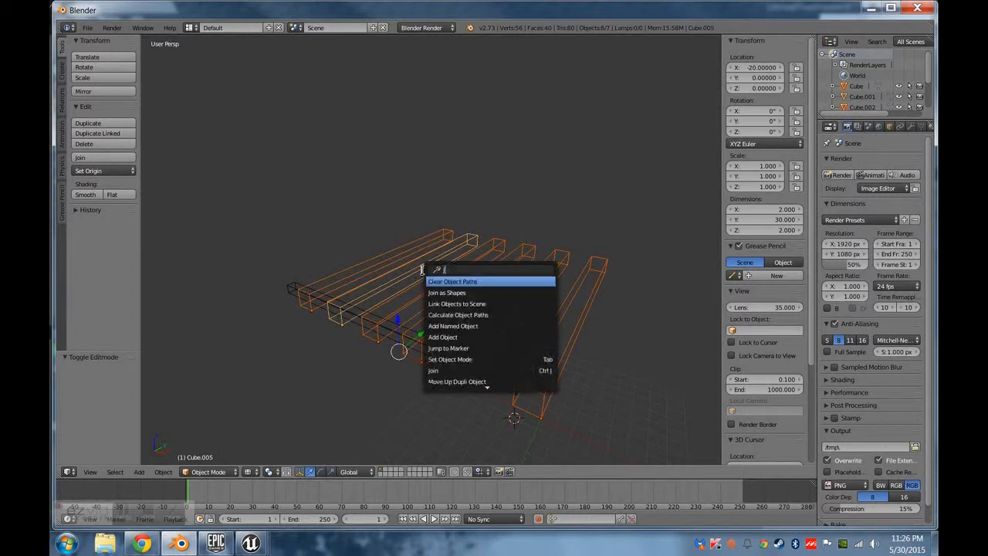
pyautogui.press('Return')
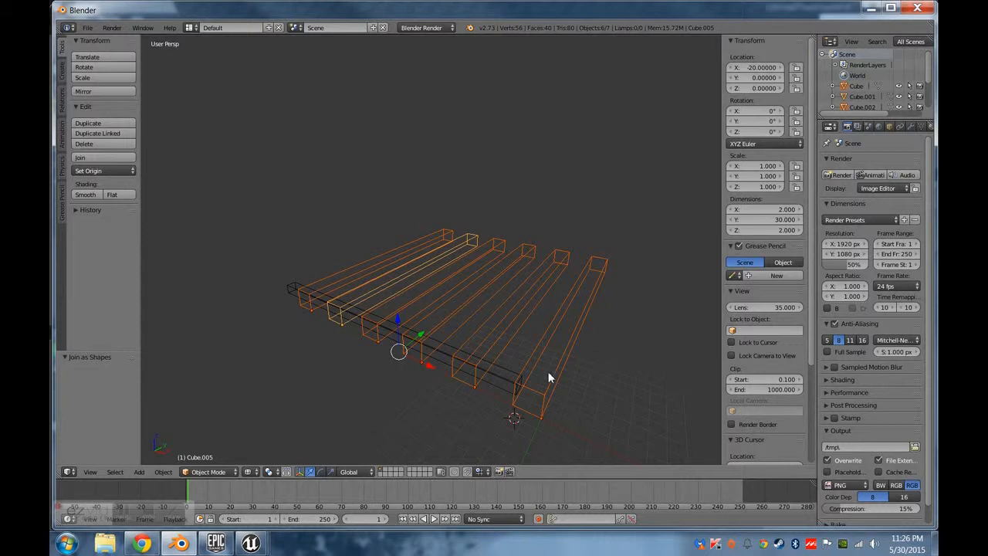
# Check whether the beams are still separate objects by opening the two outermost ones near the 3D cursor in Edit Mode.
pyautogui.rightClick(549, 374)
pyautogui.moveTo(568, 397); pyautogui.dragTo(409, 444, button='middle')
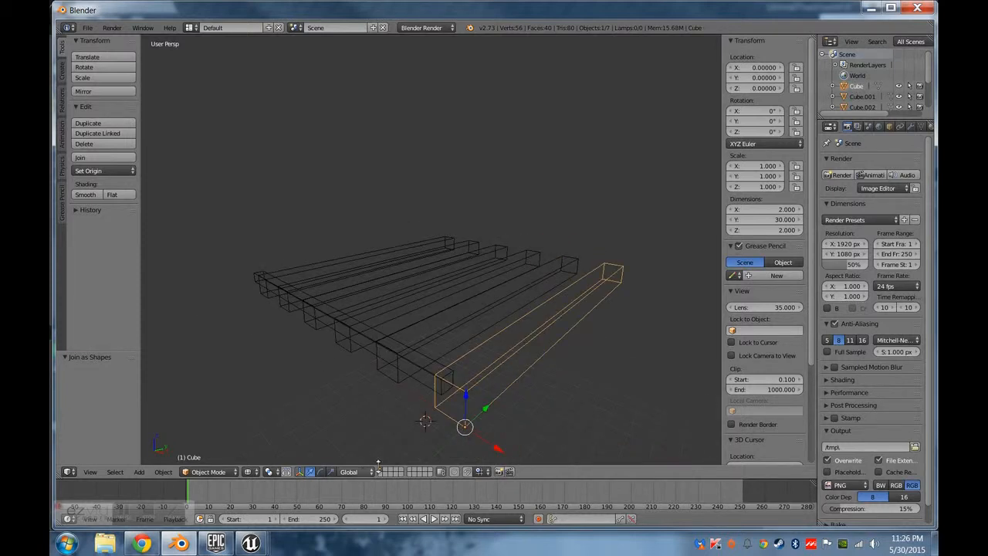
pyautogui.rightClick(457, 337)
pyautogui.press('Tab')
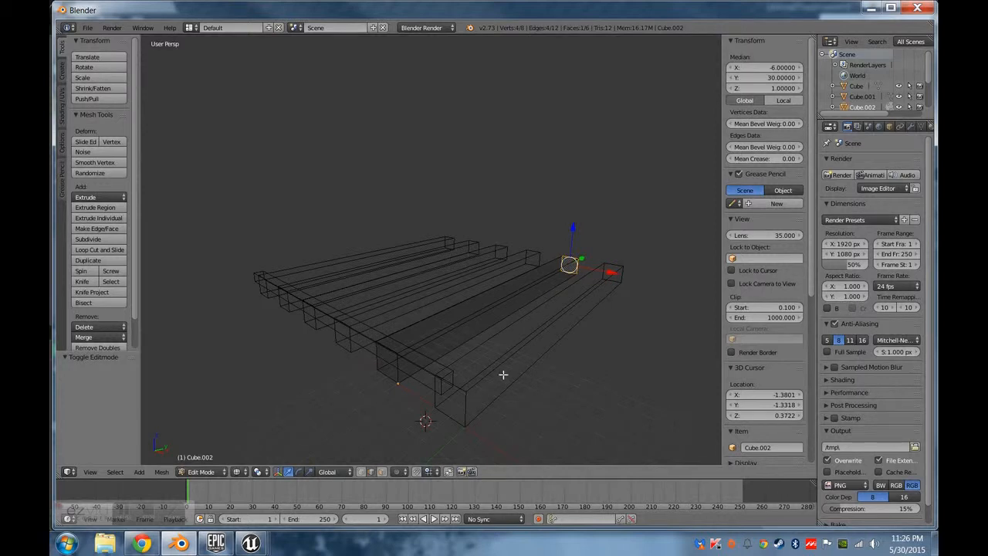
pyautogui.press('Tab')
pyautogui.rightClick(502, 362)
pyautogui.press('Tab')
pyautogui.moveTo(497, 379)
pyautogui.mouseDown(button='middle')
pyautogui.moveTo(520, 391)
pyautogui.moveTo(510, 374)
pyautogui.mouseUp(button='middle')
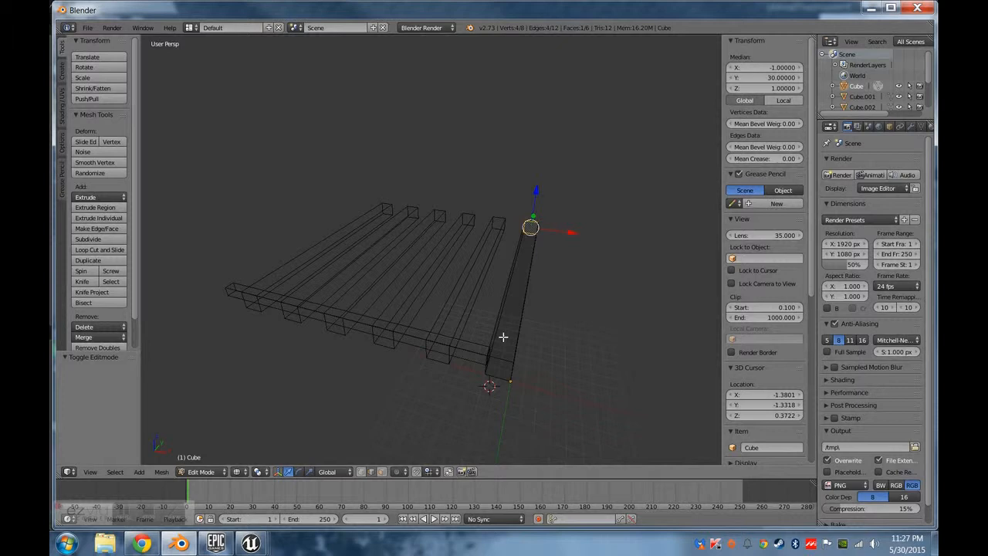
# Return to Object Mode with solid shading and select all six long beams, leaving the crossbar out.
pyautogui.press('Tab')
pyautogui.press('z')
pyautogui.rightClick(478, 283)
pyautogui.rightClick(523, 306)
pyautogui.keyDown('shift'); pyautogui.rightClick(479, 290); pyautogui.keyUp('shift')
pyautogui.keyDown('shift'); pyautogui.rightClick(437, 268); pyautogui.keyUp('shift')
pyautogui.keyDown('shift'); pyautogui.rightClick(403, 250); pyautogui.keyUp('shift')
pyautogui.keyDown('shift'); pyautogui.rightClick(374, 242); pyautogui.keyUp('shift')
pyautogui.keyDown('shift'); pyautogui.rightClick(345, 236); pyautogui.keyUp('shift')
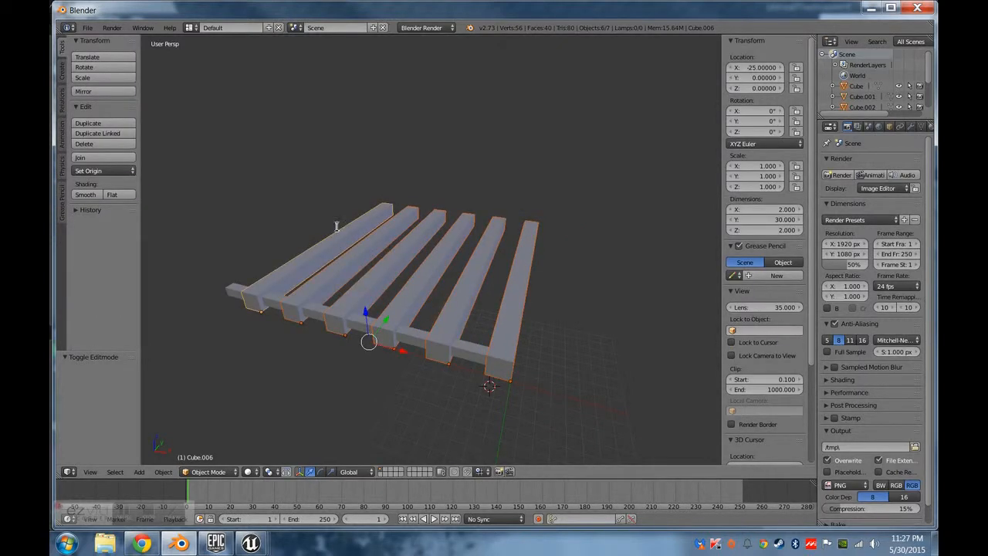
# Try Join as Shapes once more on the six selected beams.
pyautogui.press('space')
pyautogui.write('jo')
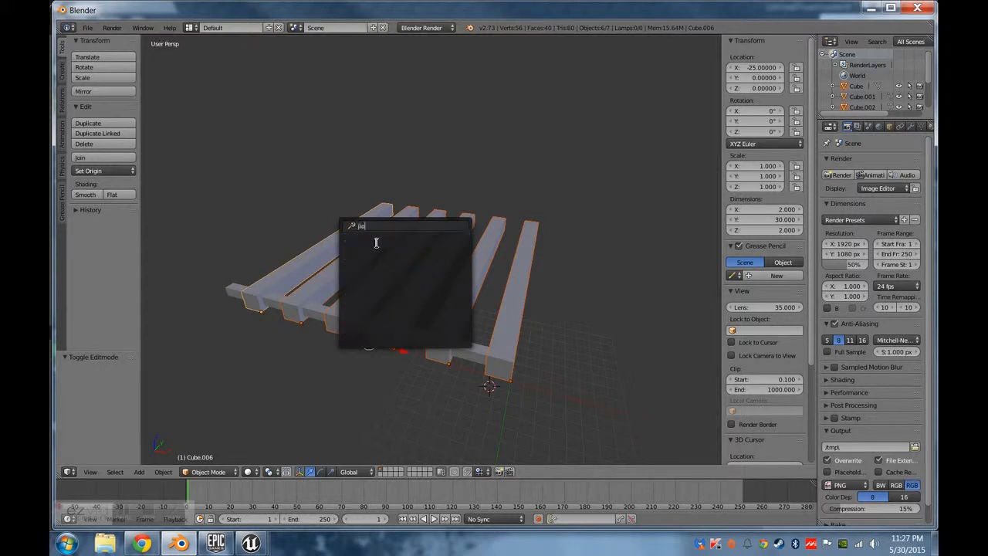
pyautogui.press('BackSpace')
pyautogui.press('BackSpace')
pyautogui.write('oi')
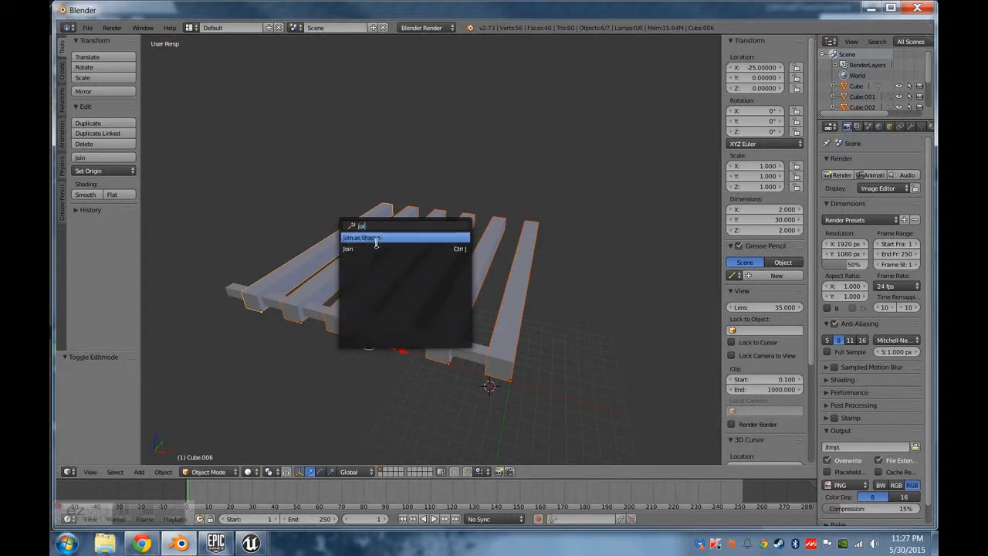
pyautogui.press('Return')
# Merge the six selected beams into a single object with the Join command.
pyautogui.press('space')
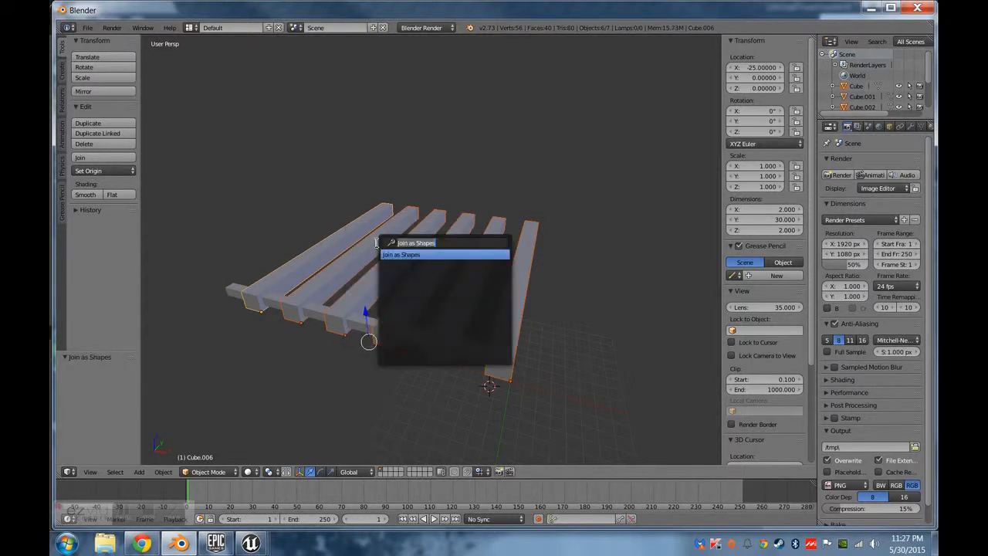
pyautogui.press('BackSpace')
pyautogui.write('join')
pyautogui.press('Down')
pyautogui.press('Return')
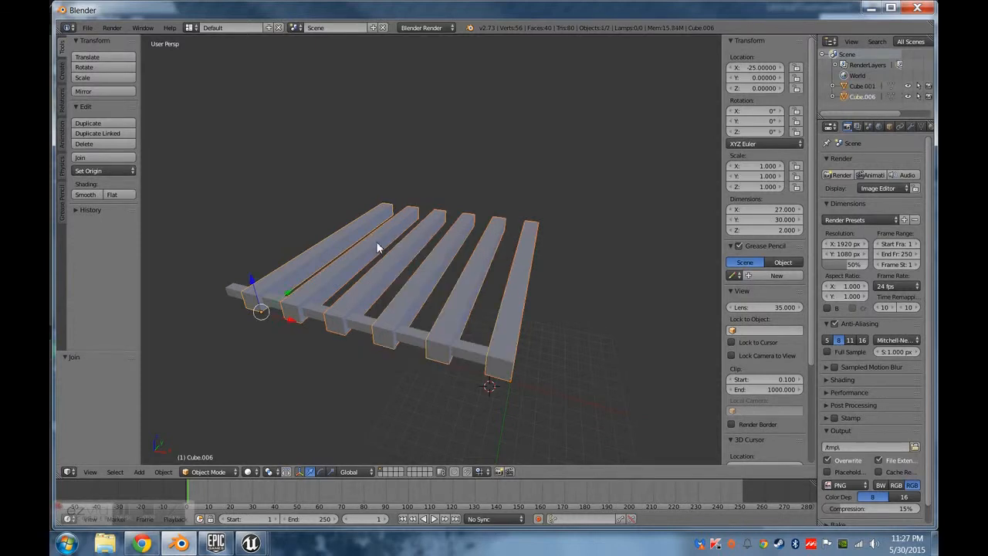
# Enter Edit Mode on the joined beams and start an edge selection on the outermost beam near the 3D cursor.
pyautogui.scroll(1, 441, 330)
pyautogui.press('Tab')
pyautogui.moveTo(522, 351); pyautogui.dragTo(477, 347, button='middle')
pyautogui.rightClick(455, 373)
pyautogui.keyDown('shift'); pyautogui.rightClick(437, 415); pyautogui.keyUp('shift')
pyautogui.keyDown('shift'); pyautogui.rightClick(470, 404); pyautogui.keyUp('shift')
pyautogui.keyDown('shift'); pyautogui.rightClick(422, 387); pyautogui.keyUp('shift')
# Add the vertical edges at the beams' free ends, opposite the crossbar, to the edge selection.
pyautogui.moveTo(458, 349); pyautogui.dragTo(471, 418, button='middle')
pyautogui.keyDown('shift'); pyautogui.rightClick(510, 425); pyautogui.keyUp('shift')
pyautogui.keyDown('shift'); pyautogui.rightClick(537, 421); pyautogui.keyUp('shift')
pyautogui.keyDown('shift'); pyautogui.rightClick(581, 399); pyautogui.keyUp('shift')
pyautogui.keyDown('shift'); pyautogui.rightClick(604, 383); pyautogui.keyUp('shift')
pyautogui.keyDown('shift'); pyautogui.rightClick(643, 359); pyautogui.keyUp('shift')
pyautogui.keyDown('shift'); pyautogui.rightClick(665, 356); pyautogui.keyUp('shift')
pyautogui.keyDown('shift'); pyautogui.rightClick(671, 352); pyautogui.keyUp('shift')
pyautogui.keyDown('shift'); pyautogui.rightClick(685, 350); pyautogui.keyUp('shift')
pyautogui.moveTo(677, 370); pyautogui.dragTo(604, 351, button='middle')
pyautogui.keyDown('shift'); pyautogui.rightClick(606, 350); pyautogui.keyUp('shift')
pyautogui.keyDown('shift'); pyautogui.rightClick(623, 350); pyautogui.keyUp('shift')
pyautogui.keyDown('shift'); pyautogui.rightClick(656, 345); pyautogui.keyUp('shift')
pyautogui.keyDown('shift'); pyautogui.rightClick(675, 332); pyautogui.keyUp('shift')
# Add the long upper edges running along the beams to the edge selection.
pyautogui.keyDown('shift'); pyautogui.rightClick(658, 322); pyautogui.keyUp('shift')
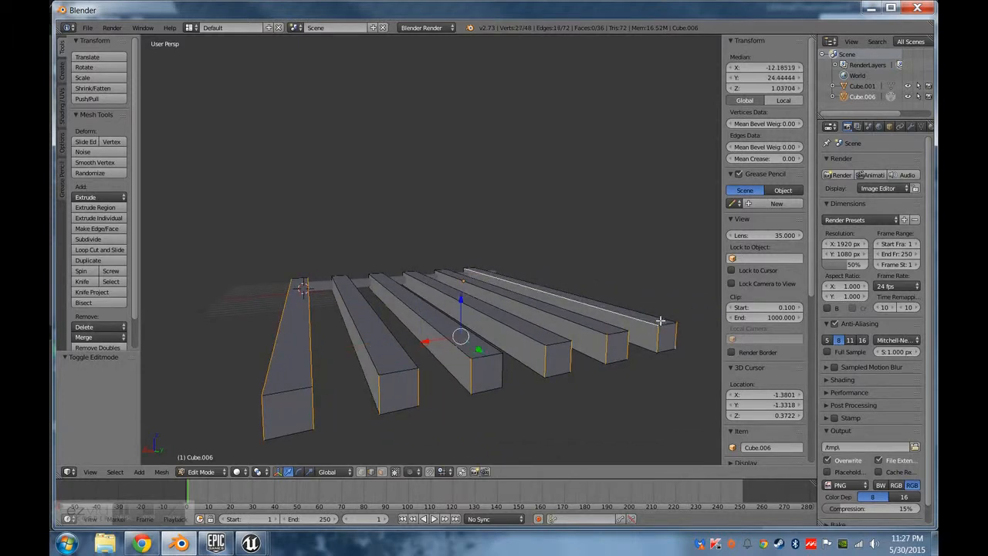
pyautogui.keyDown('shift'); pyautogui.rightClick(587, 326); pyautogui.keyUp('shift')
pyautogui.keyDown('shift'); pyautogui.rightClick(540, 330); pyautogui.keyUp('shift')
pyautogui.keyDown('shift'); pyautogui.rightClick(505, 344); pyautogui.keyUp('shift')
pyautogui.keyDown('shift'); pyautogui.rightClick(463, 351); pyautogui.keyUp('shift')
pyautogui.keyDown('shift'); pyautogui.rightClick(450, 353); pyautogui.keyUp('shift')
pyautogui.keyDown('shift'); pyautogui.rightClick(363, 364); pyautogui.keyUp('shift')
pyautogui.keyDown('shift'); pyautogui.rightClick(406, 358); pyautogui.keyUp('shift')
pyautogui.keyDown('shift'); pyautogui.rightClick(377, 381); pyautogui.keyUp('shift')
pyautogui.keyDown('shift'); pyautogui.rightClick(371, 384); pyautogui.keyUp('shift')
pyautogui.keyDown('shift'); pyautogui.rightClick(379, 368); pyautogui.keyUp('shift')
pyautogui.keyDown('shift'); pyautogui.rightClick(381, 393); pyautogui.keyUp('shift')
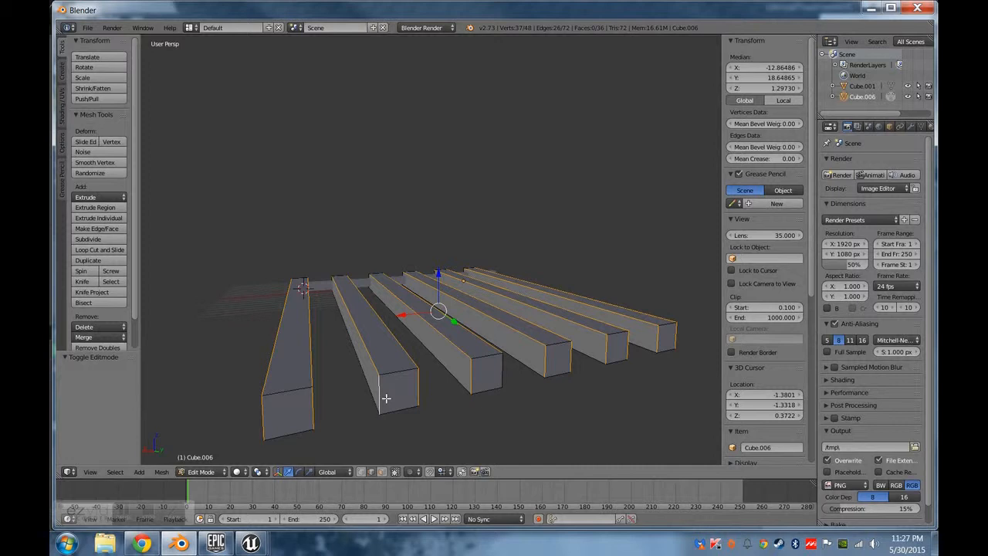
# Add the remaining free-end and long side edges of the beams to the edge selection.
pyautogui.keyDown('shift'); pyautogui.rightClick(511, 380); pyautogui.keyUp('shift')
pyautogui.moveTo(361, 323); pyautogui.dragTo(553, 393, button='middle')
pyautogui.keyDown('shift'); pyautogui.rightClick(630, 349); pyautogui.keyUp('shift')
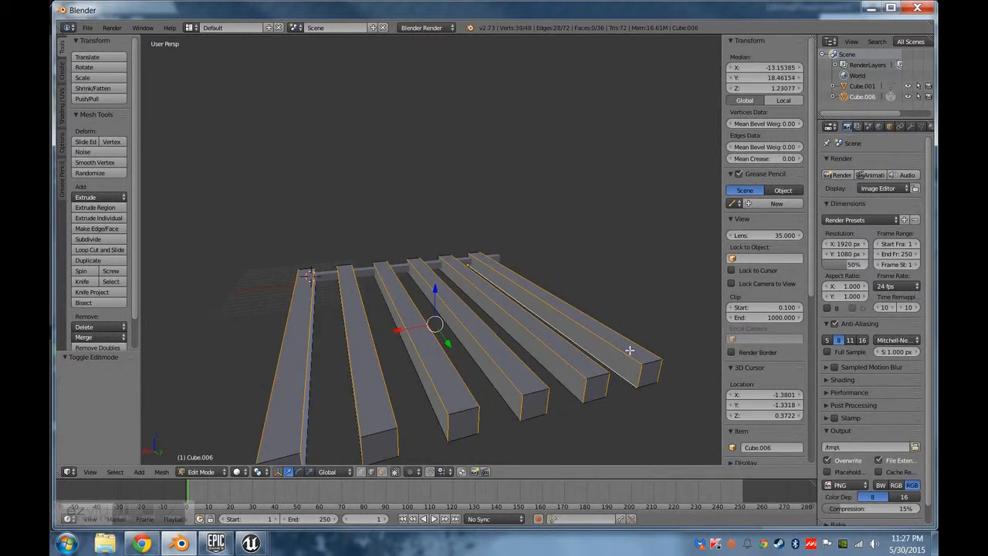
pyautogui.moveTo(580, 358); pyautogui.dragTo(463, 372, button='middle')
pyautogui.keyDown('shift'); pyautogui.rightClick(621, 383); pyautogui.keyUp('shift')
pyautogui.keyDown('shift'); pyautogui.rightClick(417, 389); pyautogui.keyUp('shift')
# Add the vertical and lower edges at the beams' crossbar ends to the edge selection.
pyautogui.moveTo(283, 387); pyautogui.dragTo(621, 367, button='middle')
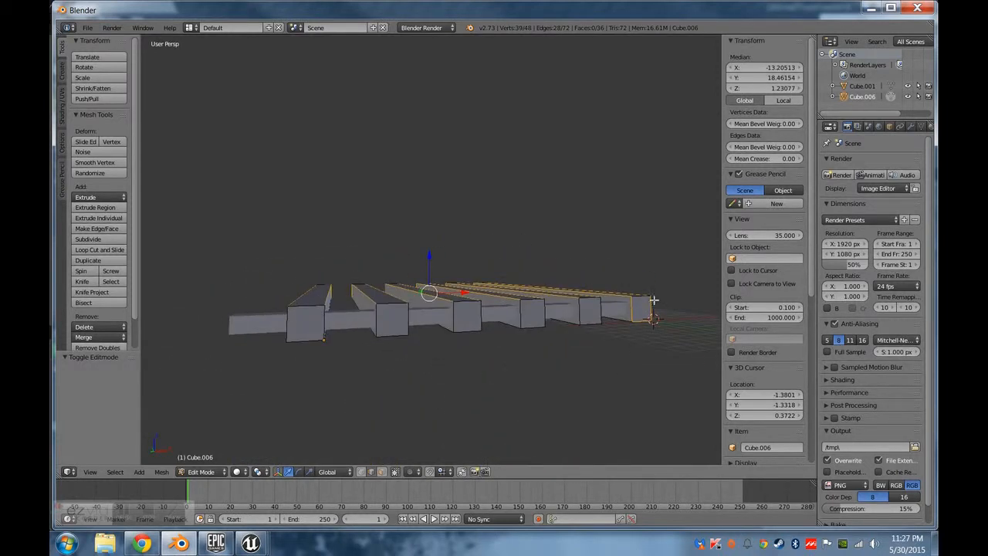
pyautogui.keyDown('shift'); pyautogui.rightClick(587, 323); pyautogui.keyUp('shift')
pyautogui.keyDown('shift'); pyautogui.rightClick(544, 319); pyautogui.keyUp('shift')
pyautogui.keyDown('shift'); pyautogui.rightClick(521, 327); pyautogui.keyUp('shift')
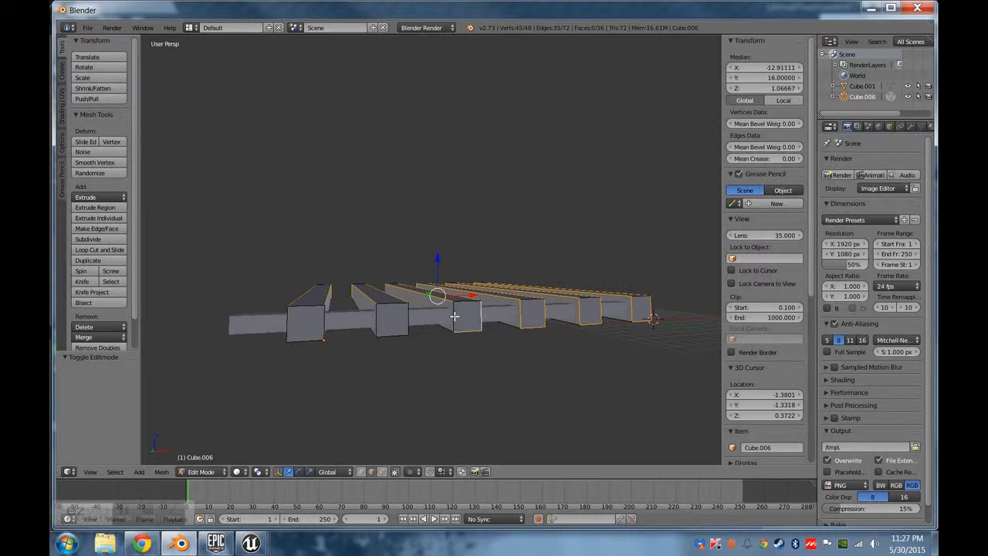
pyautogui.keyDown('shift'); pyautogui.rightClick(314, 342); pyautogui.keyUp('shift')
pyautogui.moveTo(519, 355); pyautogui.dragTo(481, 380, button='middle')
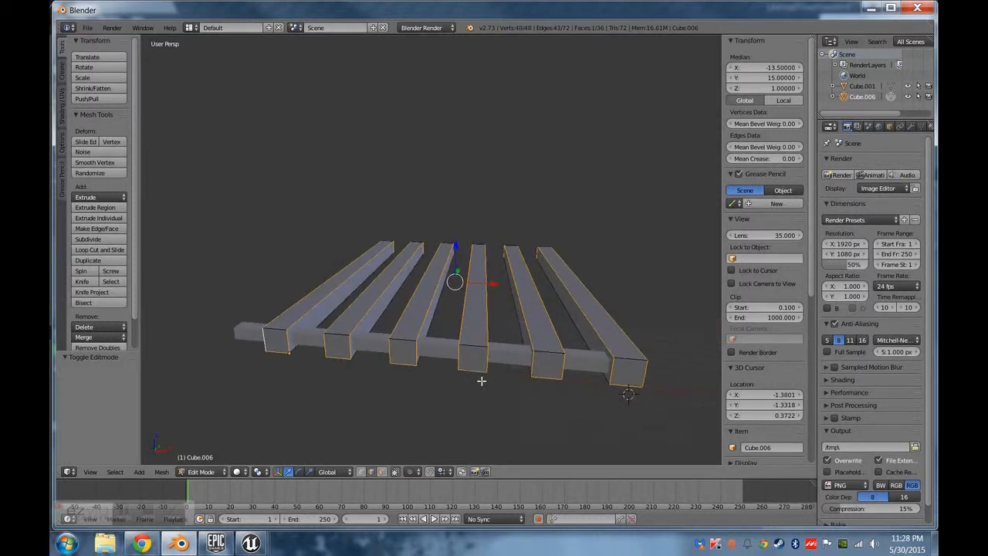
# Mark the selected beam edges as seams with the Mark Seam command.
pyautogui.press('space')
pyautogui.write('joi')
pyautogui.press('BackSpace')
pyautogui.press('BackSpace')
pyautogui.press('BackSpace')
pyautogui.write('mark')
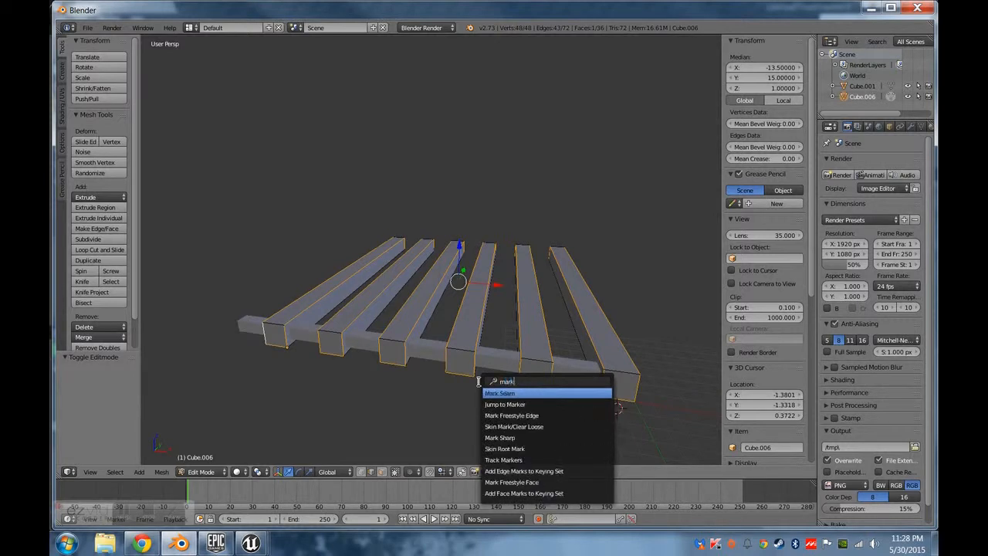
pyautogui.press('Return')
# Return to Object Mode and select the crossbar running underneath the beams.
pyautogui.moveTo(409, 325); pyautogui.dragTo(451, 416, button='middle')
pyautogui.press('Tab')
pyautogui.rightClick(465, 400)
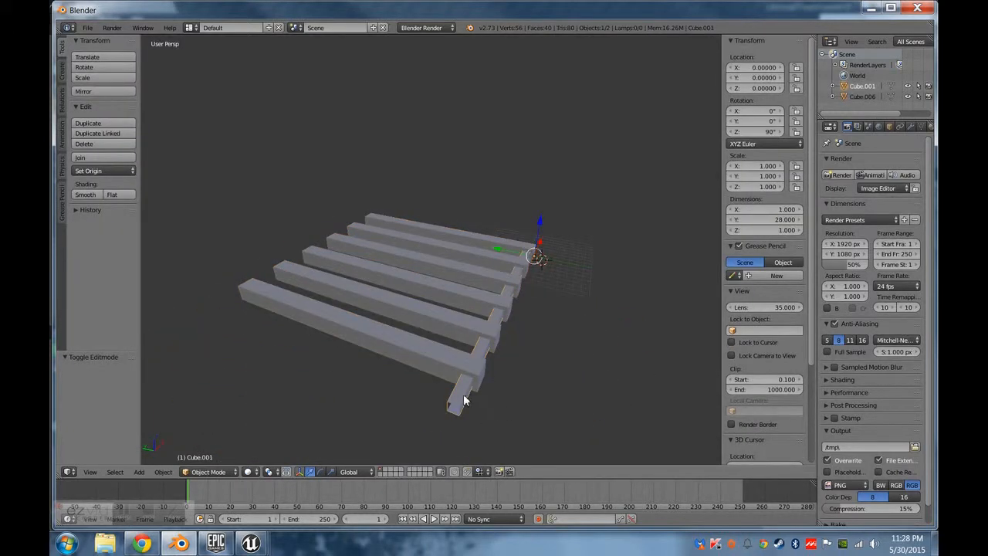
pyautogui.press('space')
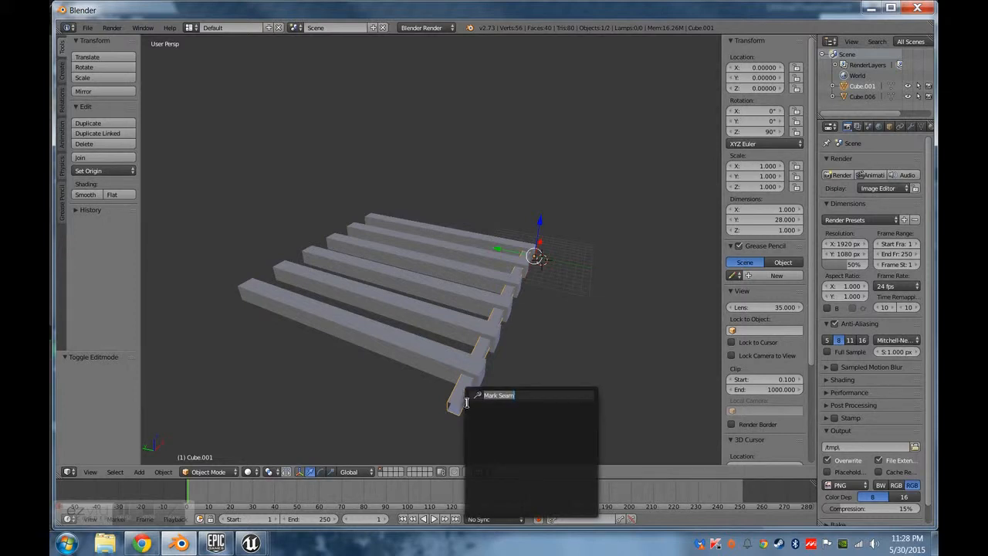
pyautogui.write('u')
pyautogui.press('Escape')
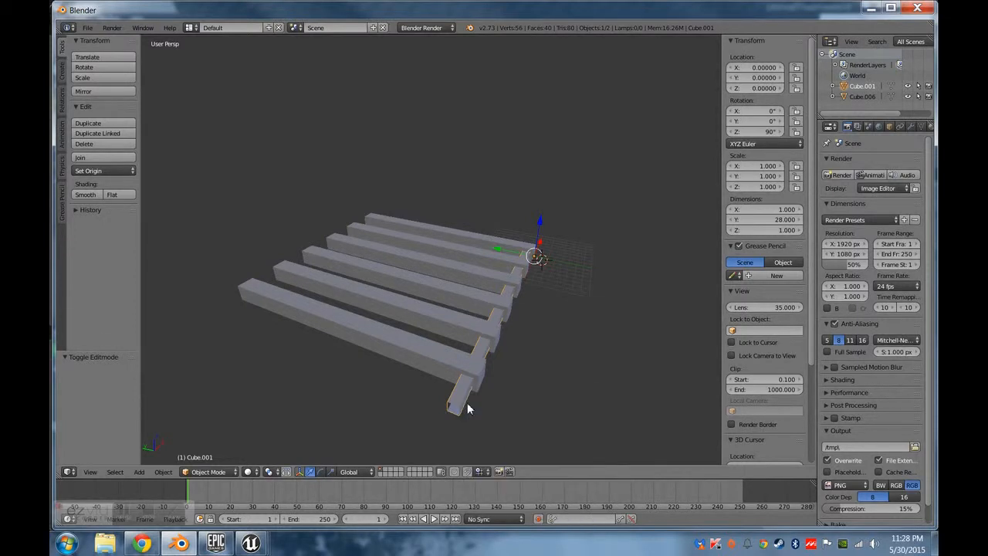
# Duplicate the crossbar and move the copy along the beams to a Y location of 5.
pyautogui.hotkey('shift', 'd')
pyautogui.rightClick(481, 403)
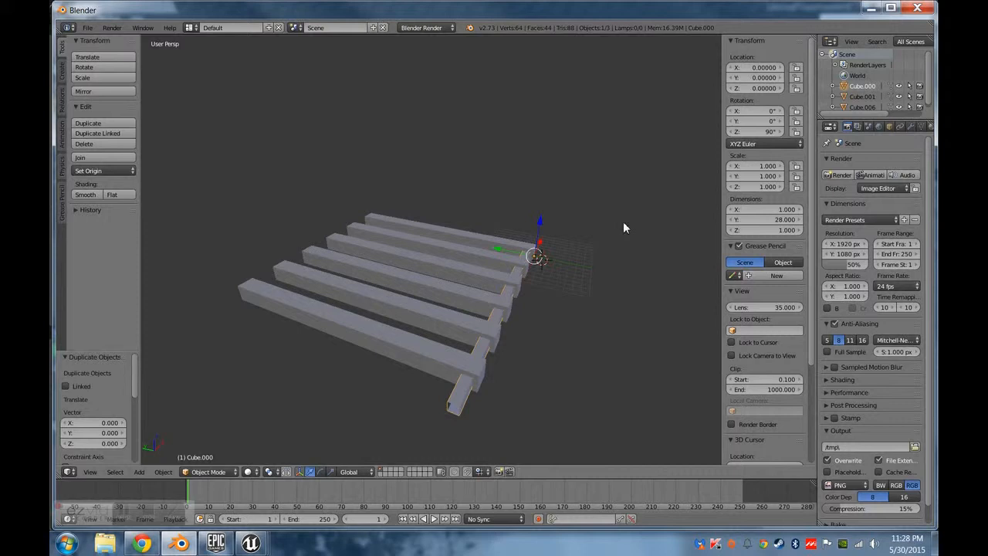
pyautogui.press('g')
pyautogui.press('y')
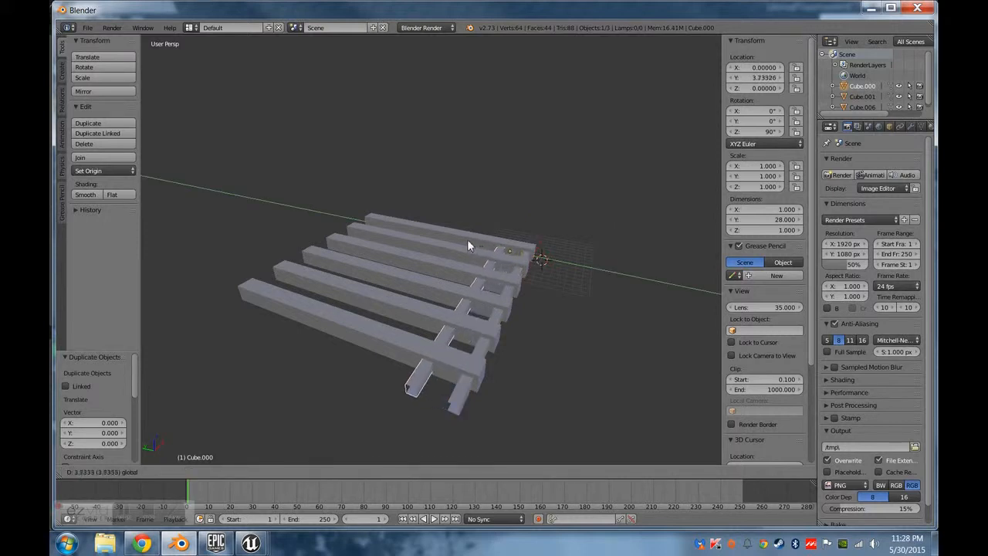
pyautogui.click(471, 245)
pyautogui.click(763, 78)
pyautogui.write('5')
pyautogui.press('Return')
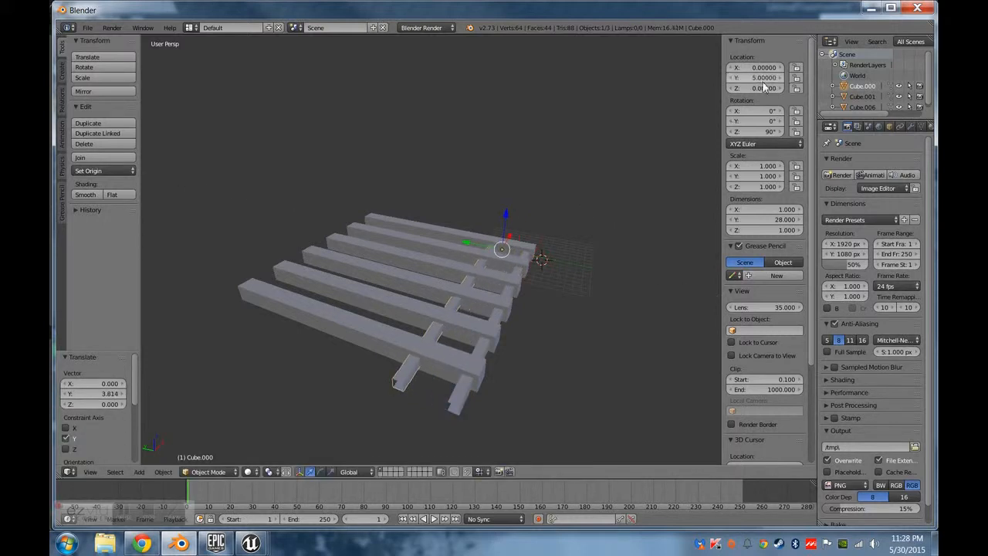
# Duplicate the second crossbar and set the copy's Y location to 10.
pyautogui.hotkey('shift', 'd')
pyautogui.rightClick(563, 271)
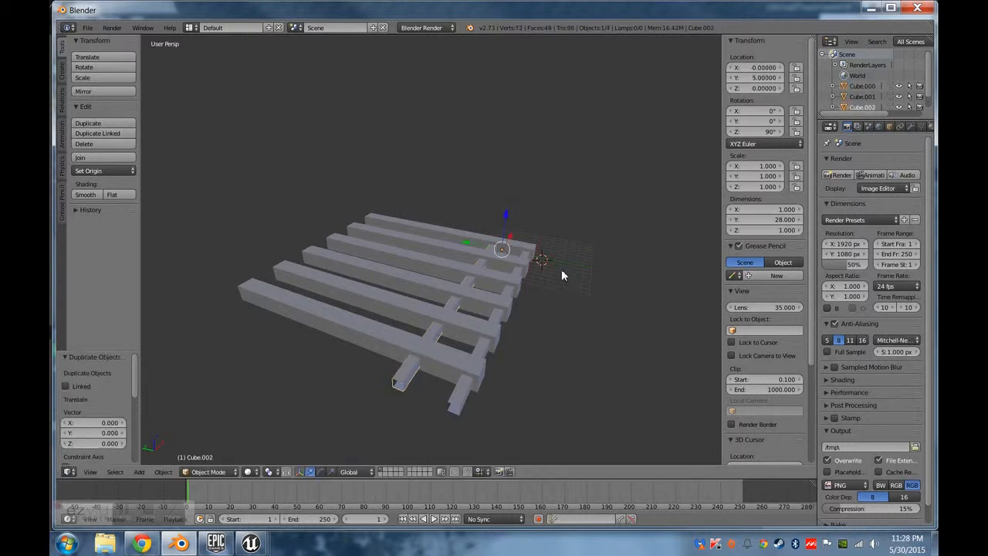
pyautogui.click(768, 77)
pyautogui.write('10')
pyautogui.press('Return')
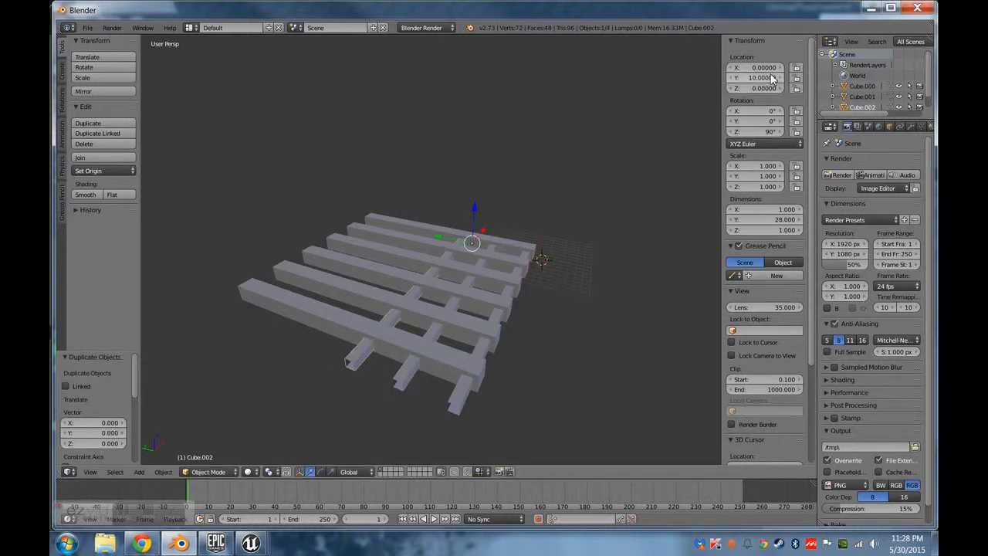
# Duplicate the third crossbar and set the copy's Y location to 15.
pyautogui.hotkey('shift', 'd')
pyautogui.rightClick(520, 217)
pyautogui.click(762, 77)
pyautogui.write('15')
pyautogui.press('Return')
# Duplicate the fourth crossbar and set the copy's Y location to 20.
pyautogui.hotkey('shift', 'd')
pyautogui.rightClick(541, 177)
pyautogui.click(770, 77)
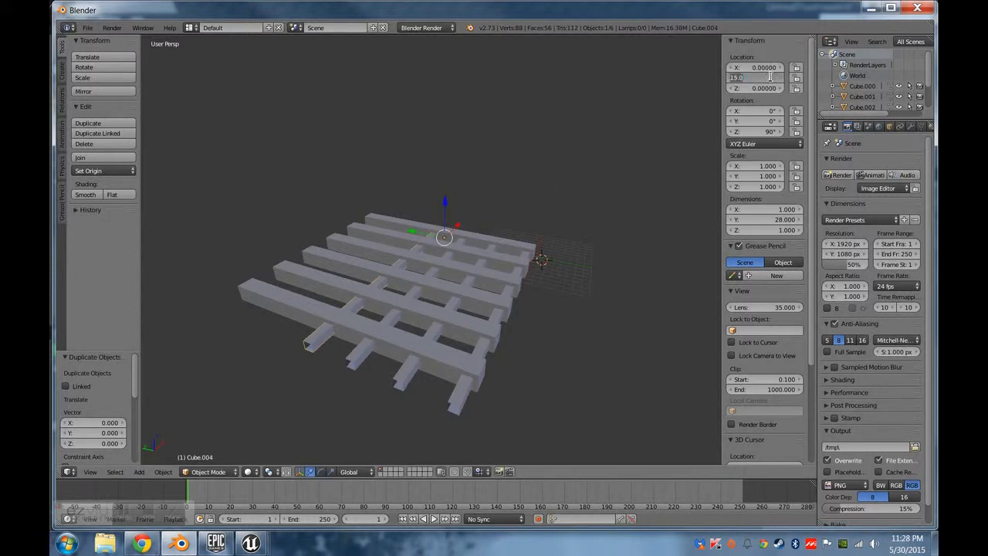
pyautogui.write('20')
pyautogui.press('Return')
# Duplicate the fifth crossbar and set the copy's Y location to 25.
pyautogui.hotkey('shift', 'd')
pyautogui.rightClick(485, 205)
pyautogui.click(764, 78)
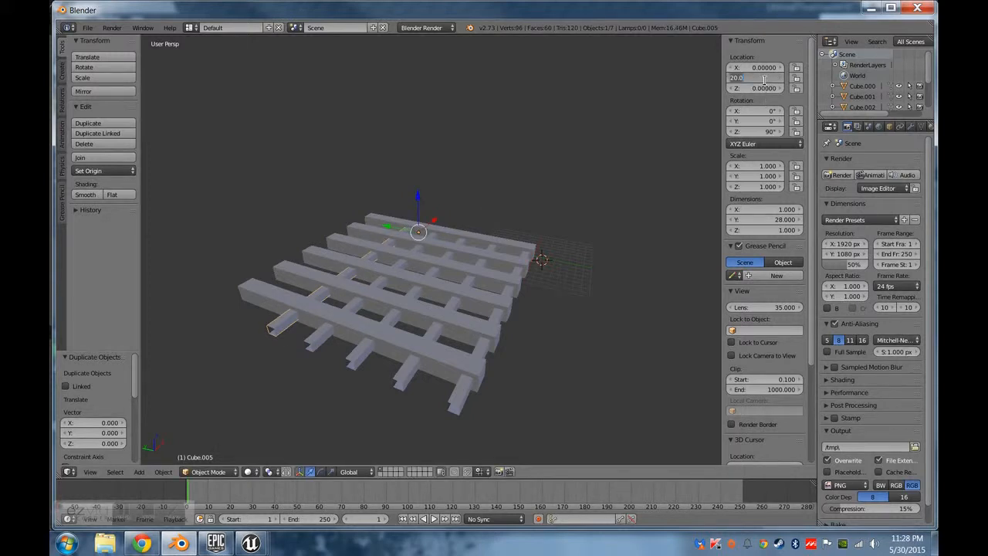
pyautogui.write('25')
pyautogui.press('Return')
pyautogui.moveTo(662, 216); pyautogui.dragTo(479, 274, button='middle')
# Select the joined beams and export the grate in FBX format.
pyautogui.click(87, 28)
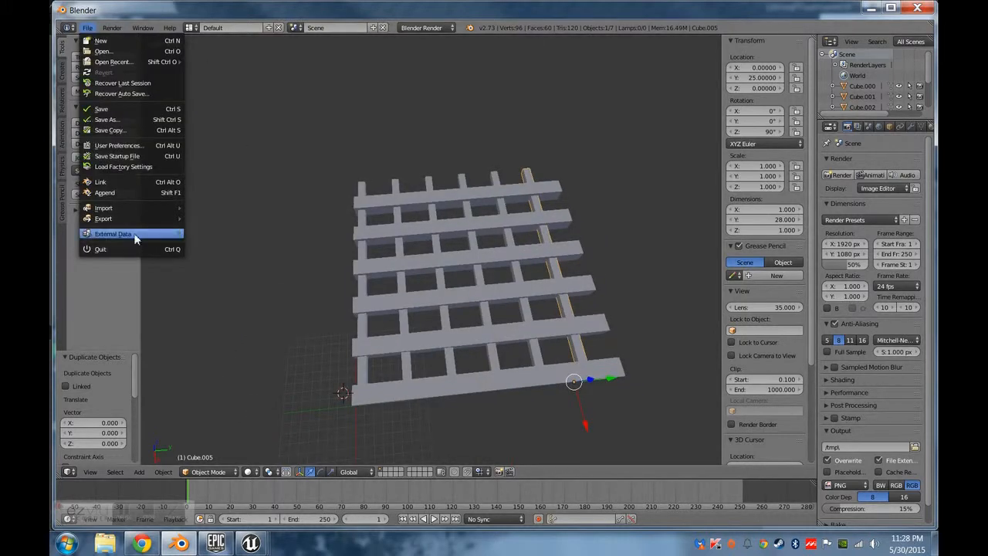
pyautogui.rightClick(538, 206)
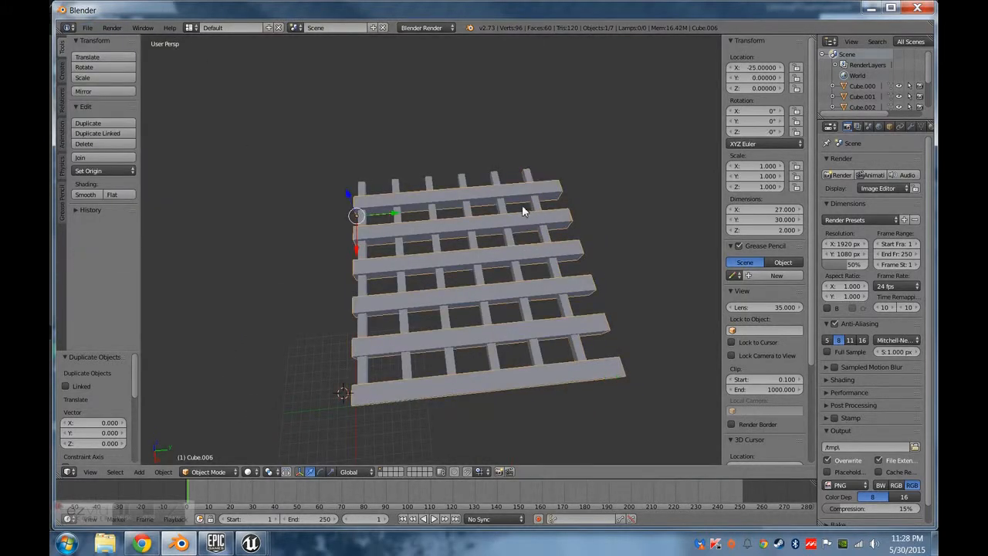
pyautogui.click(90, 28)
pyautogui.moveTo(138, 219)
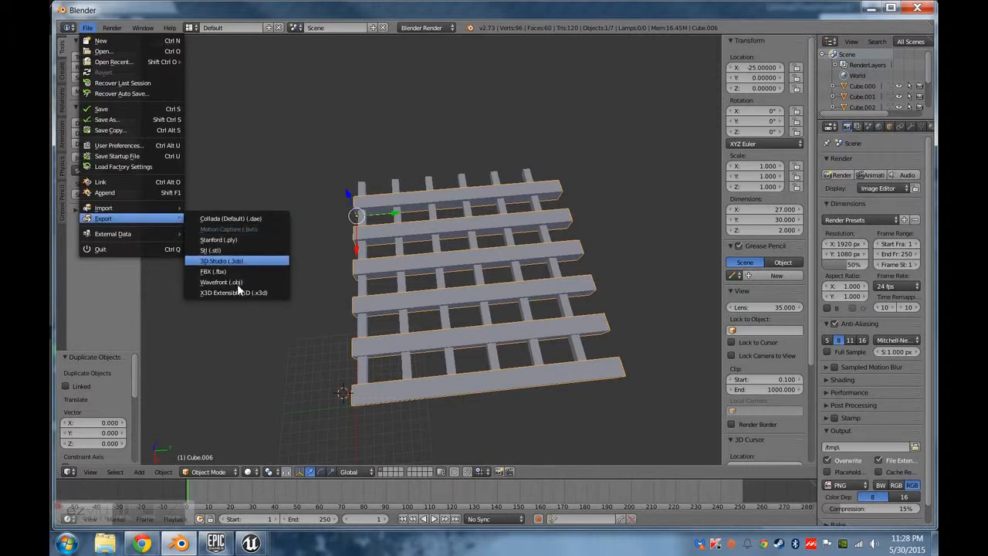
pyautogui.click(229, 273)
pyautogui.click(905, 56)
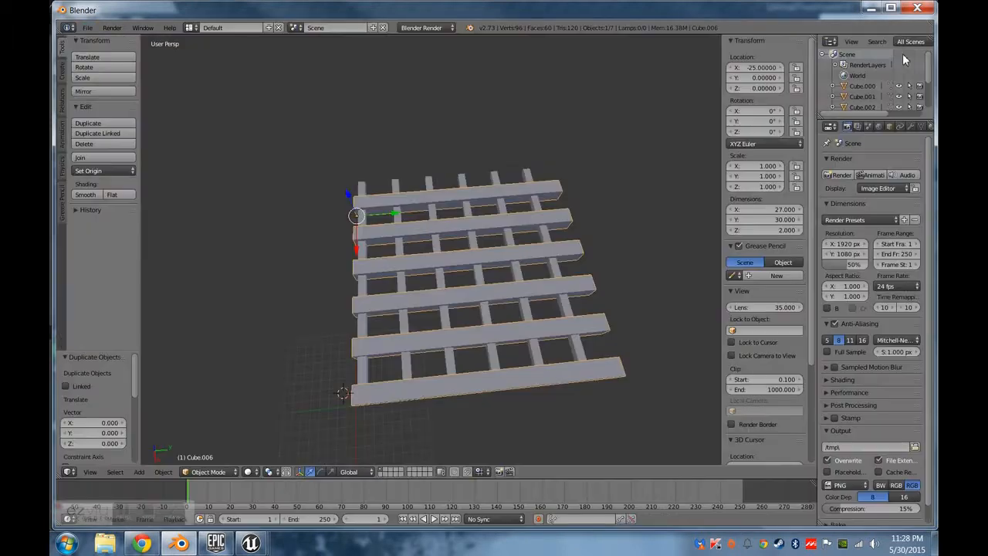
# Switch to the Unreal Editor and open the source location of the Tut_floor_grate2 mesh.
pyautogui.moveTo(261, 545)
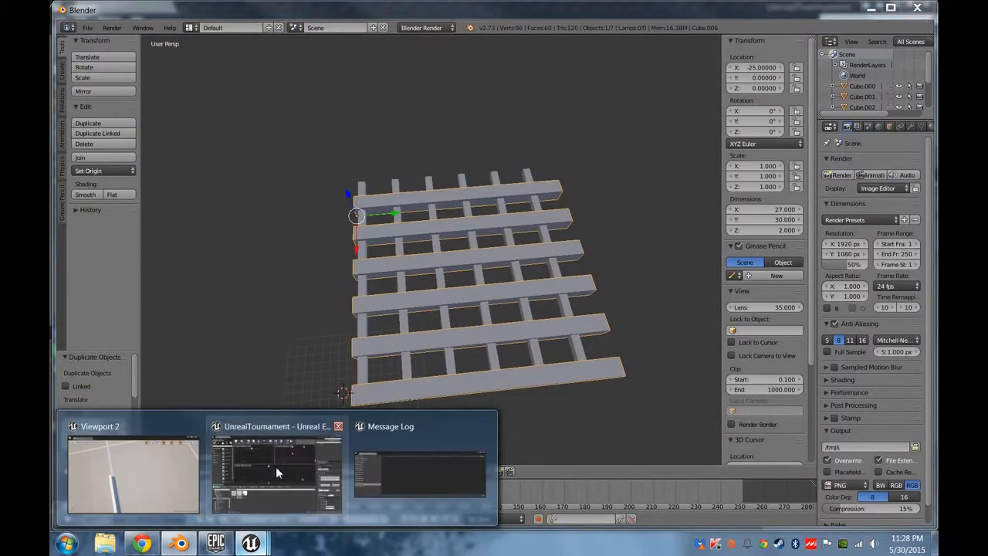
pyautogui.click(275, 467)
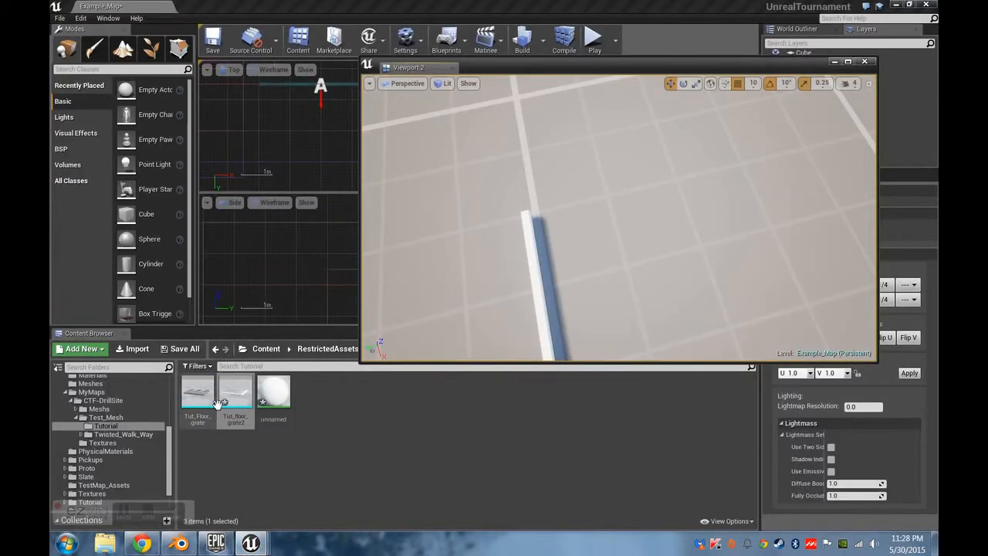
pyautogui.rightClick(245, 391)
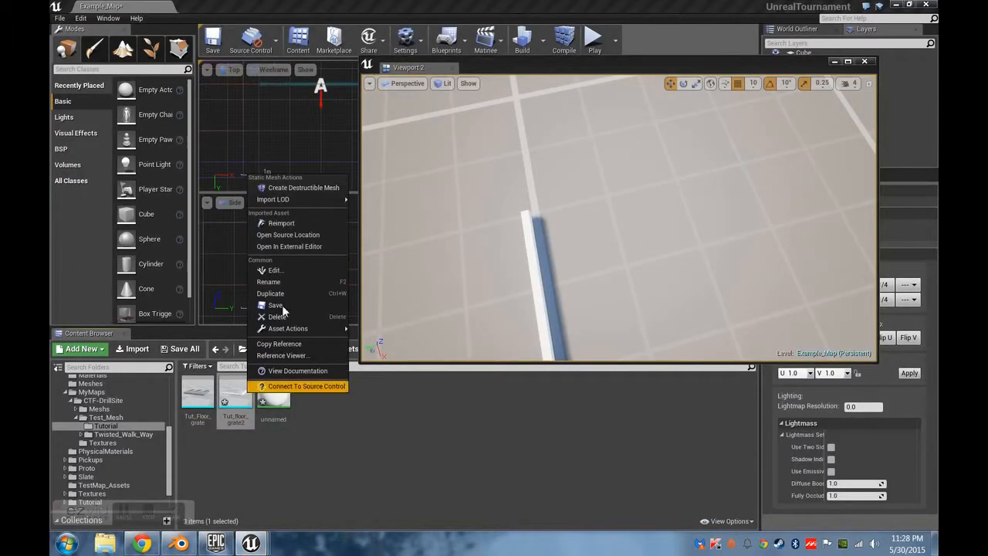
pyautogui.click(287, 235)
pyautogui.click(821, 63)
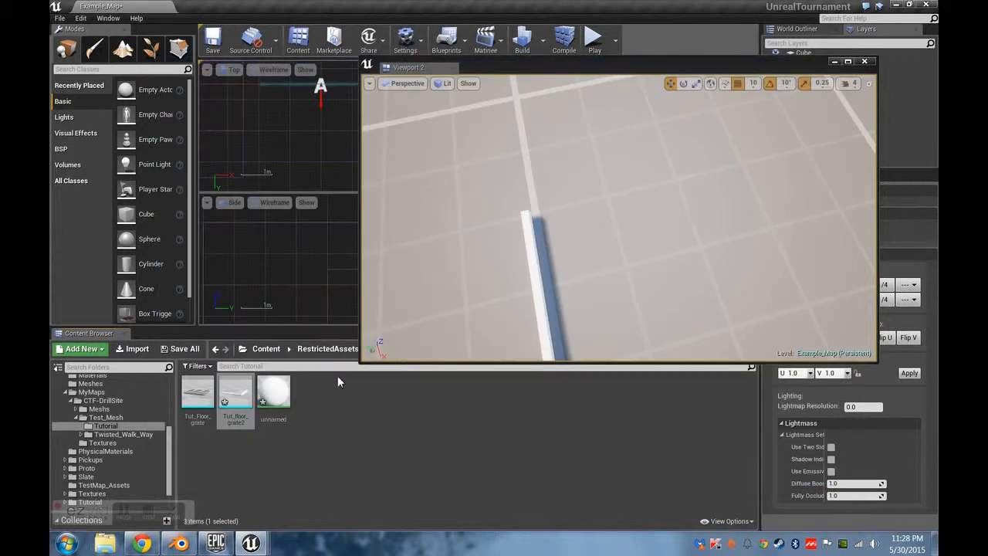
# Reimport the Tut_floor_grate2 static mesh from its source file and dismiss the tangent message.
pyautogui.rightClick(244, 396)
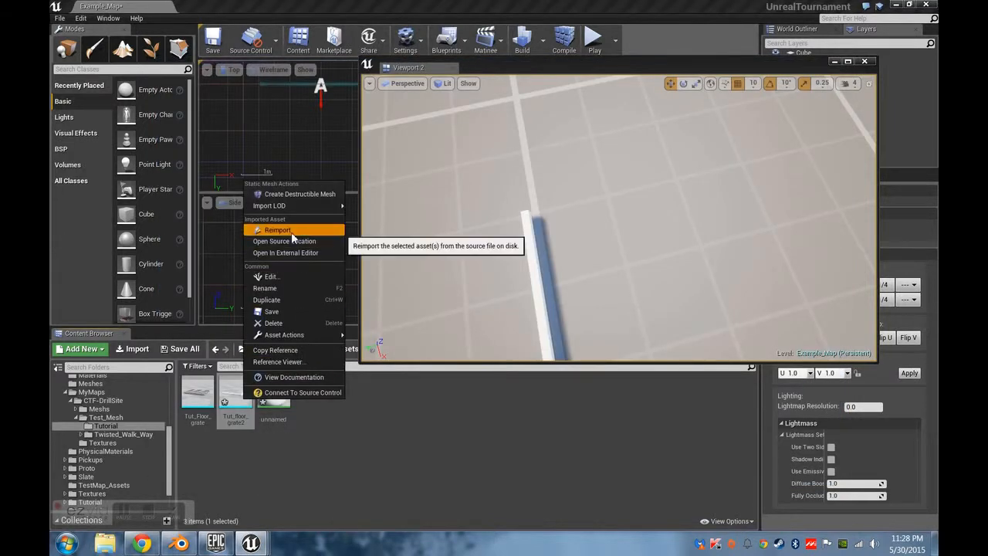
pyautogui.click(291, 231)
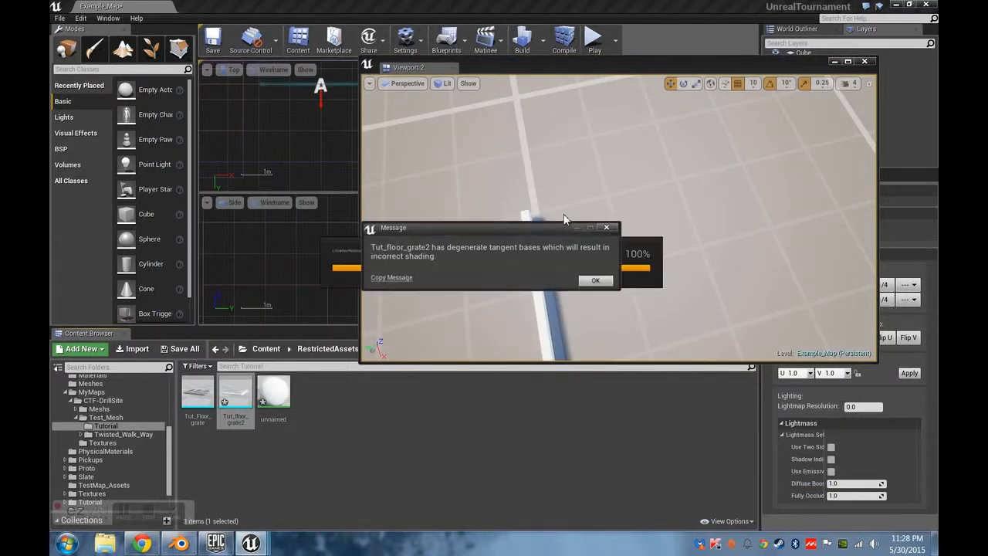
pyautogui.click(591, 283)
# Select the placed floor grate in the level and raise it above the floor to a Z location of about 1290.
pyautogui.moveTo(622, 284); pyautogui.dragTo(643, 292, button='right')
pyautogui.click(638, 273)
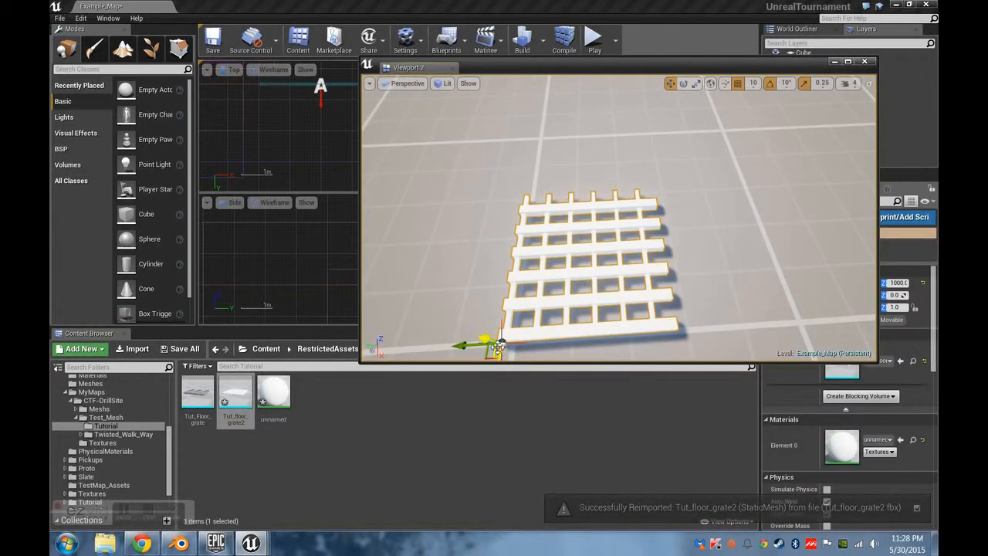
pyautogui.keyDown('shift'); pyautogui.moveTo(485, 339); pyautogui.dragTo(484, 307); pyautogui.keyUp('shift')
pyautogui.moveTo(615, 284); pyautogui.dragTo(413, 146, button='right')
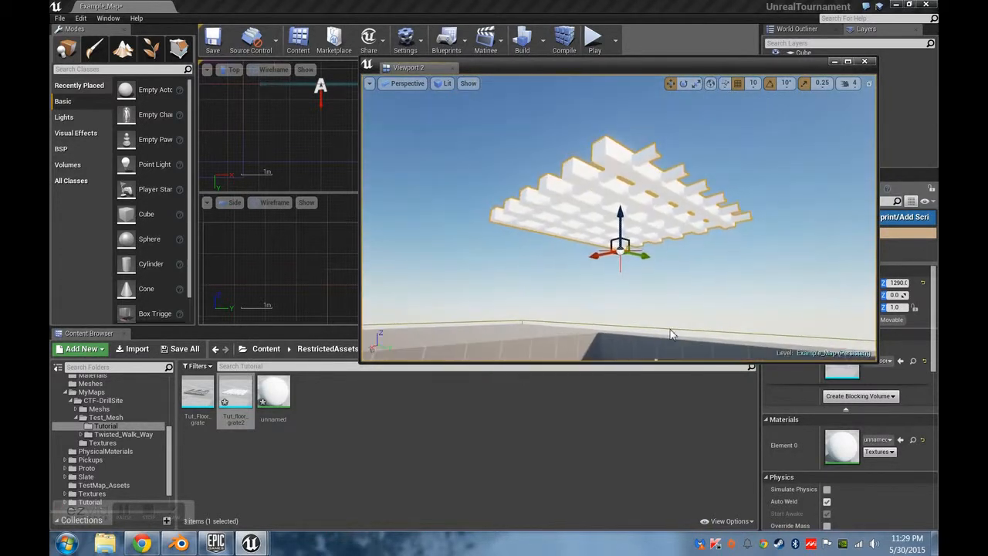
# Start a play session from a spot on the floor near the raised grate.
pyautogui.moveTo(671, 333); pyautogui.dragTo(670, 401, button='right')
pyautogui.rightClick(631, 266)
pyautogui.moveTo(660, 366)
pyautogui.click(661, 457)
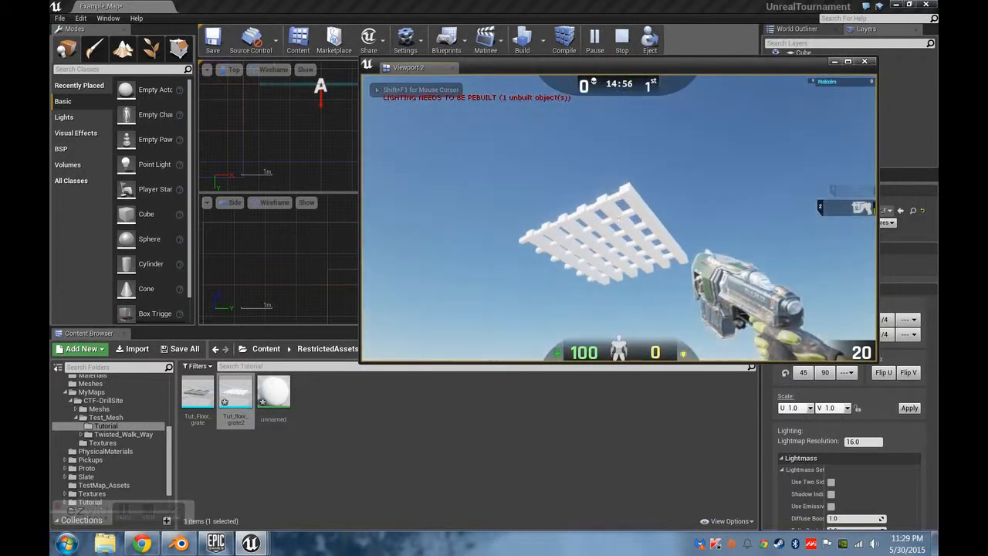
# Test the raised grate's collision by shooting at its bars and openings from below, and end the play session.
pyautogui.click(618, 218)
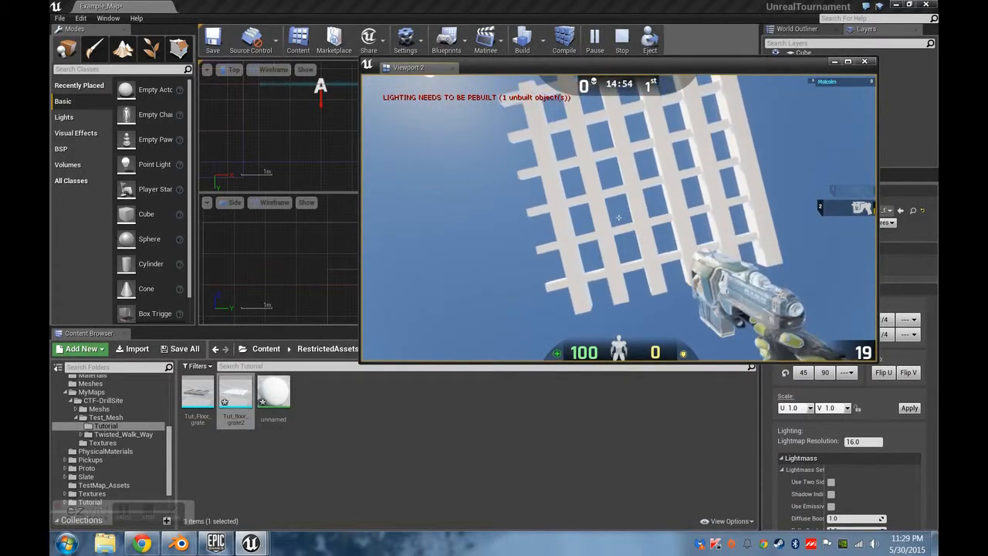
pyautogui.click(618, 218)
pyautogui.click(619, 218)
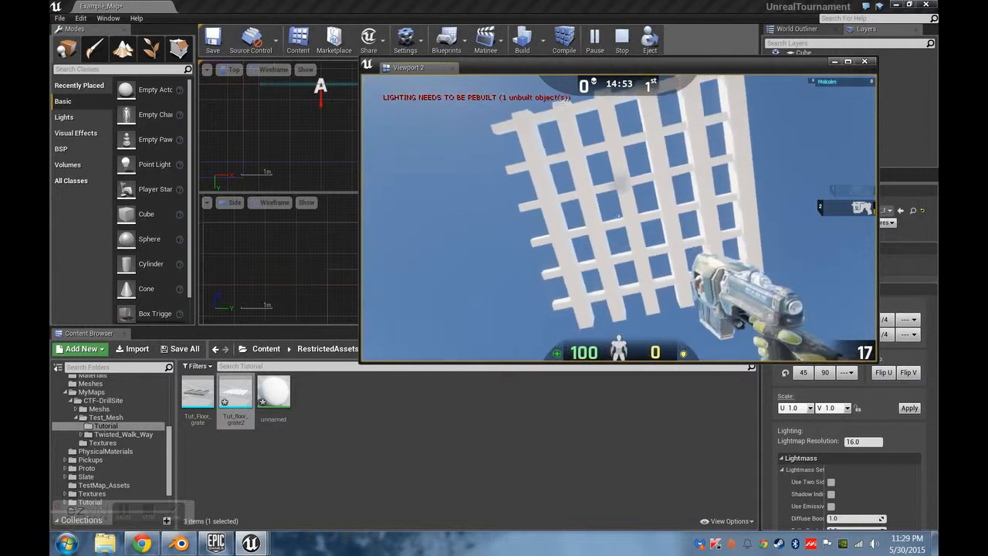
pyautogui.click(618, 218)
pyautogui.click(618, 218)
pyautogui.click(618, 218)
pyautogui.click(618, 217)
pyautogui.click(618, 218)
pyautogui.click(618, 217)
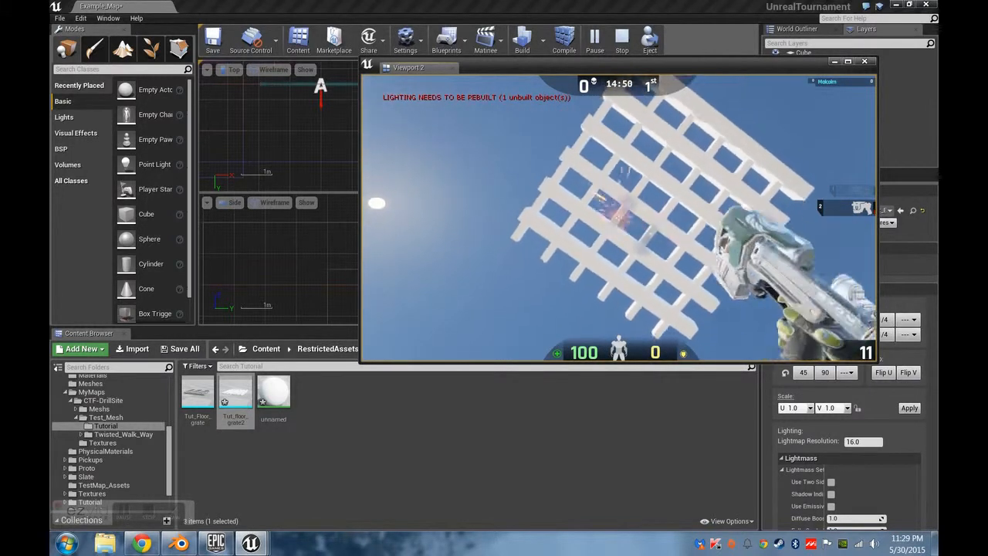
pyautogui.click(619, 217)
pyautogui.click(618, 217)
pyautogui.click(618, 218)
pyautogui.click(619, 217)
pyautogui.click(618, 218)
pyautogui.click(619, 218)
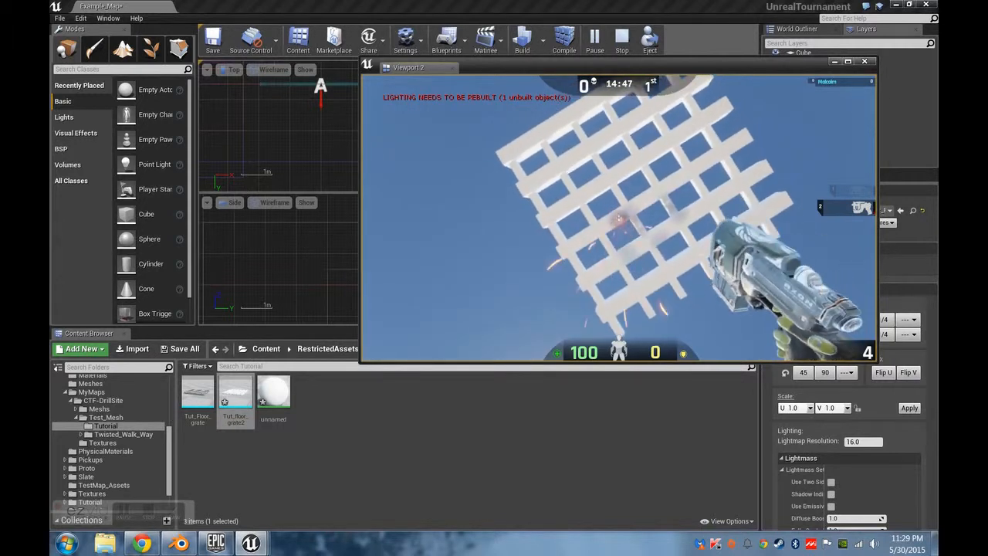
pyautogui.click(618, 218)
pyautogui.click(619, 218)
pyautogui.click(618, 218)
pyautogui.click(619, 218)
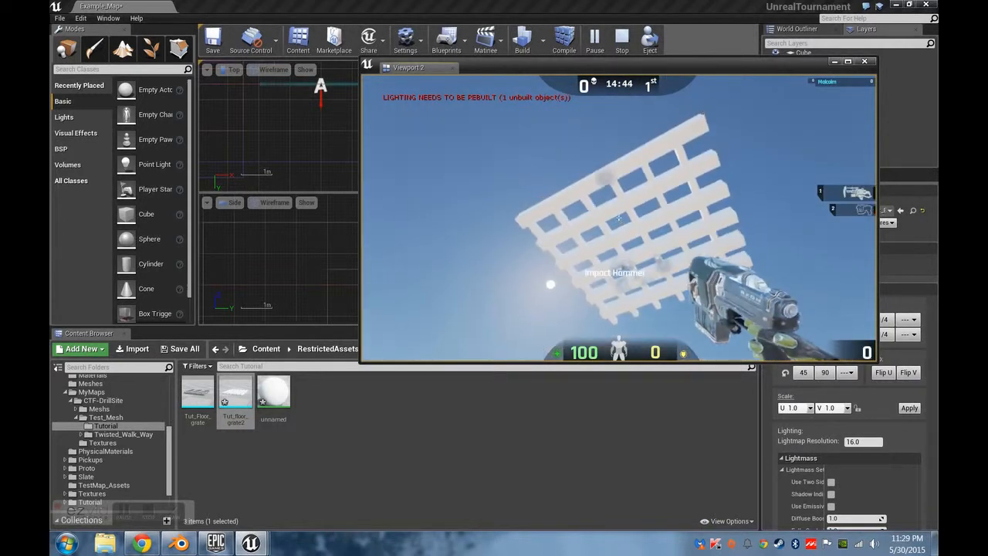
pyautogui.click(619, 217)
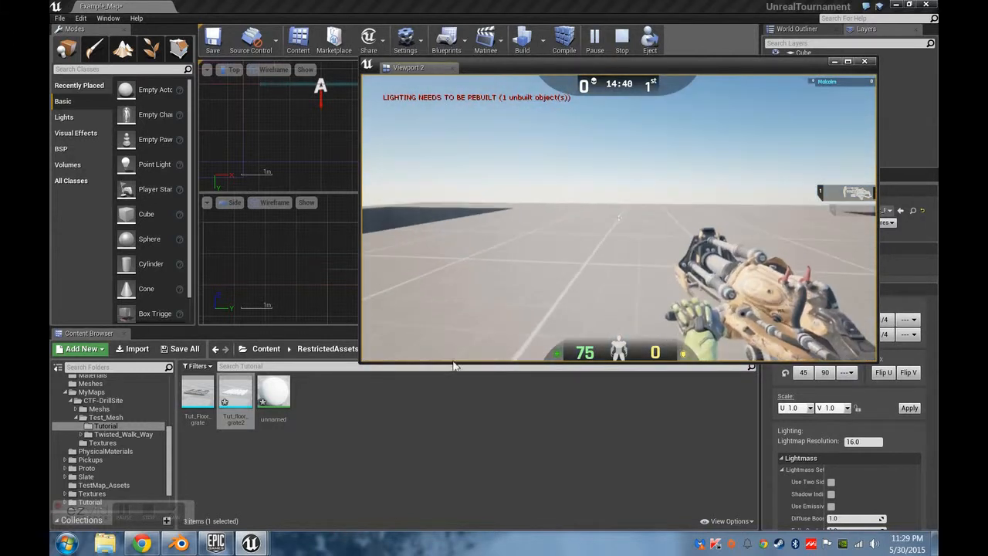
pyautogui.press('Escape')
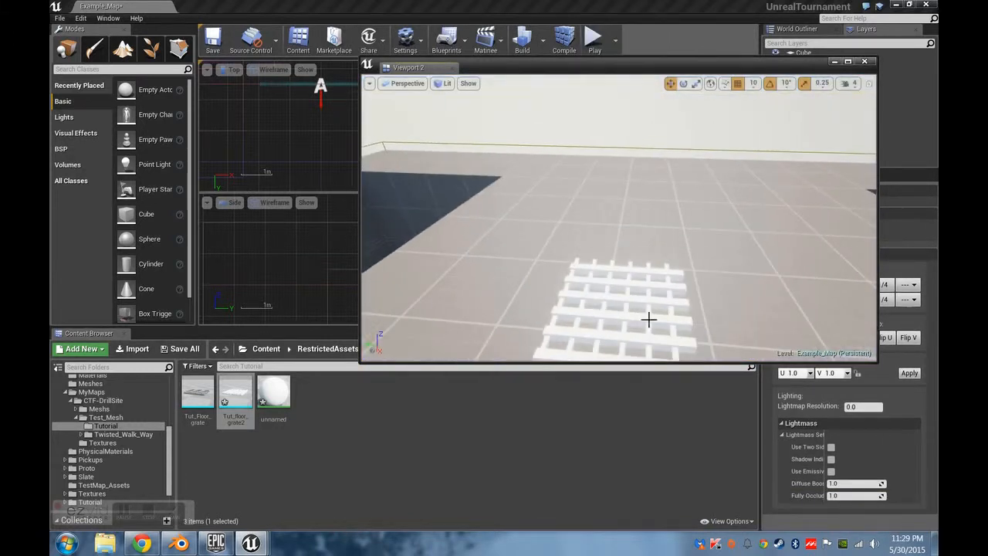
# Start a play session from the raised grate to test standing on it, and end the session.
pyautogui.rightClick(642, 290)
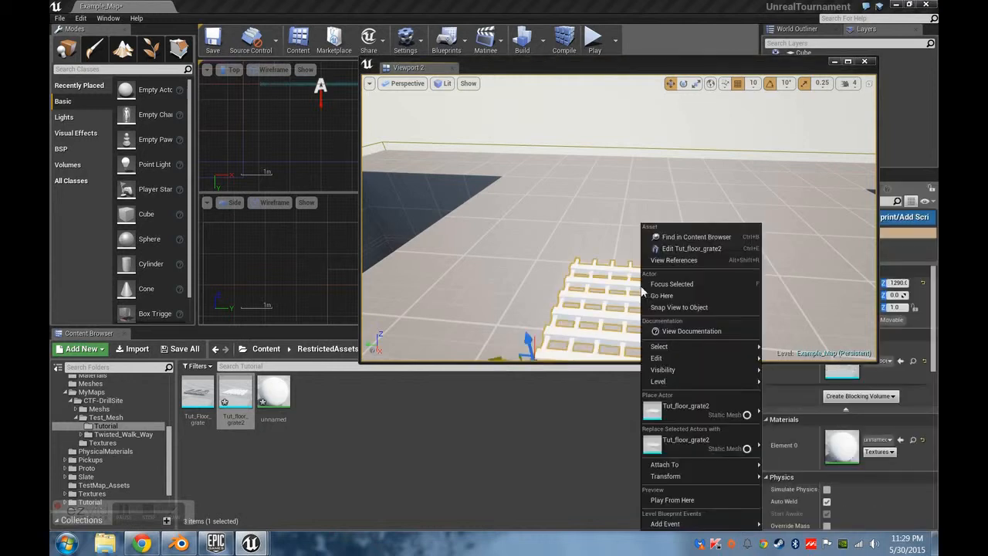
pyautogui.click(681, 499)
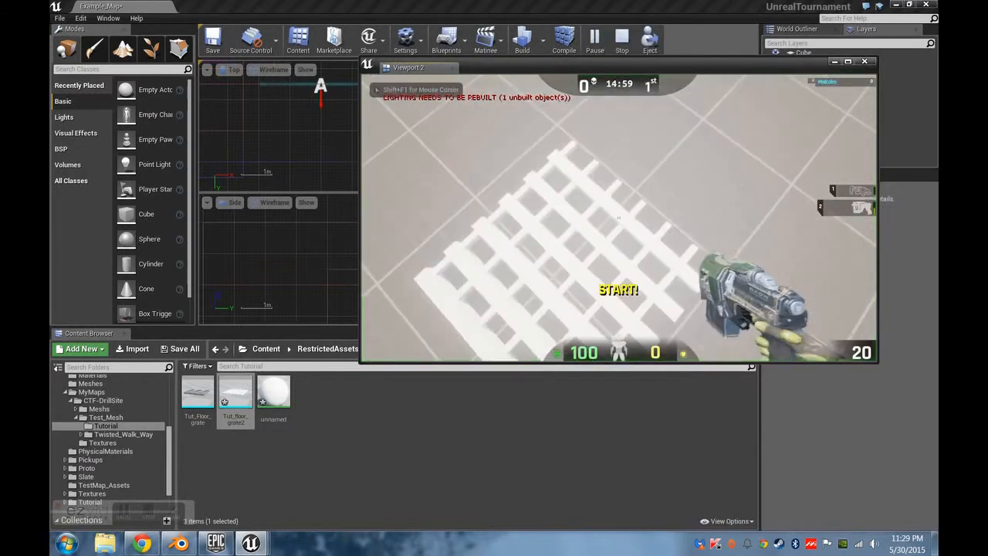
pyautogui.press('Escape')
# Duplicate the raised floor grate and place the copy directly beside the original at an X location of -400.
pyautogui.moveTo(687, 180); pyautogui.dragTo(782, 222, button='right')
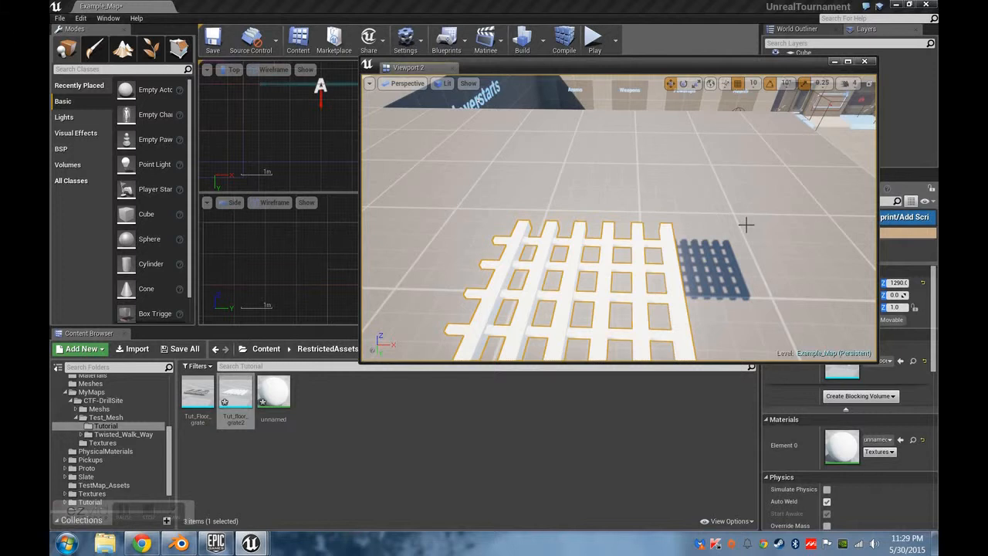
pyautogui.hotkey('ctrl', 'w')
pyautogui.press('f')
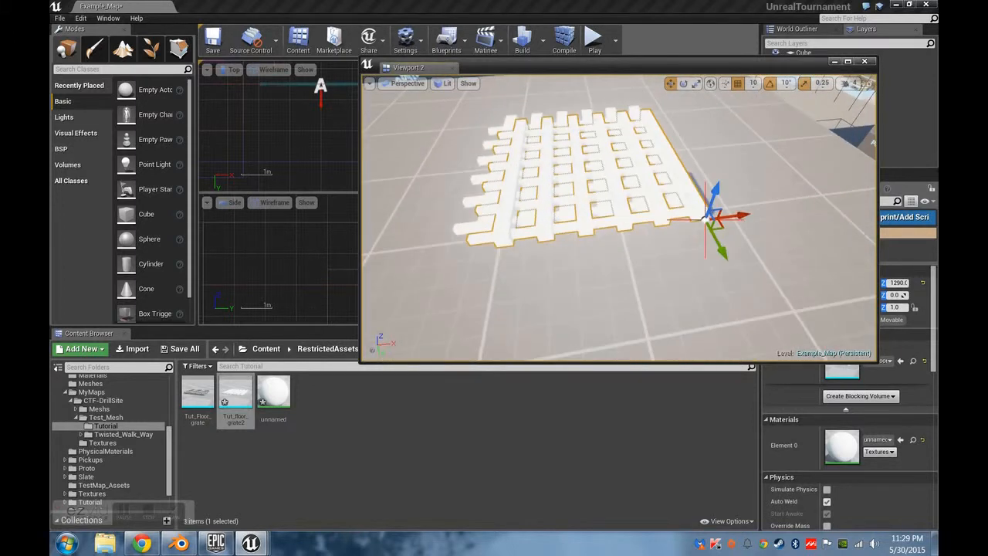
pyautogui.keyDown('shift'); pyautogui.moveTo(743, 219); pyautogui.dragTo(564, 230); pyautogui.keyUp('shift')
pyautogui.moveTo(736, 224); pyautogui.dragTo(556, 247, button='right')
pyautogui.press('d')
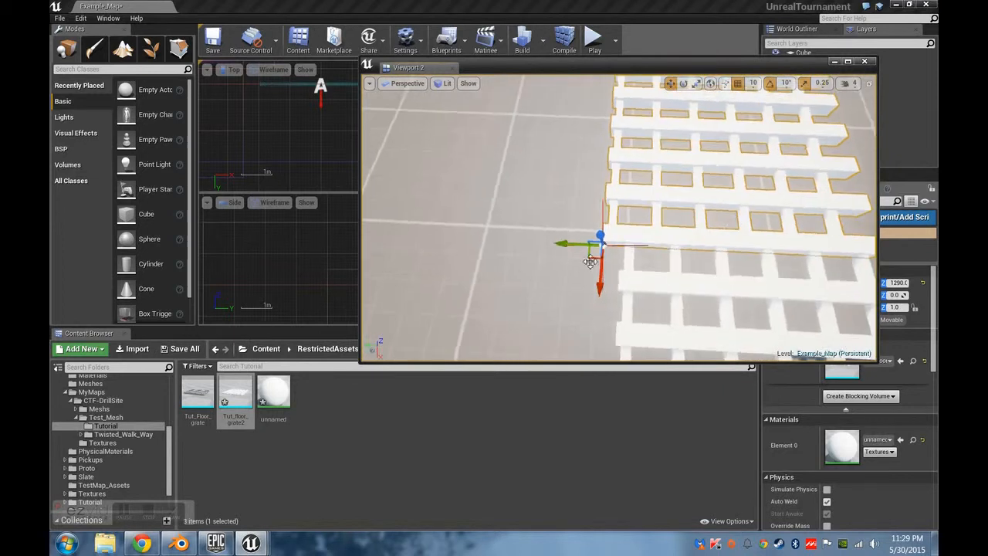
pyautogui.moveTo(567, 251); pyautogui.dragTo(585, 251)
pyautogui.moveTo(585, 251); pyautogui.dragTo(556, 239, button='right')
pyautogui.press('w')
# Move the perspective viewport clear of the orthographic views and measure diagonally across the duplicated grate in the Top view.
pyautogui.moveTo(479, 67); pyautogui.dragTo(473, 341)
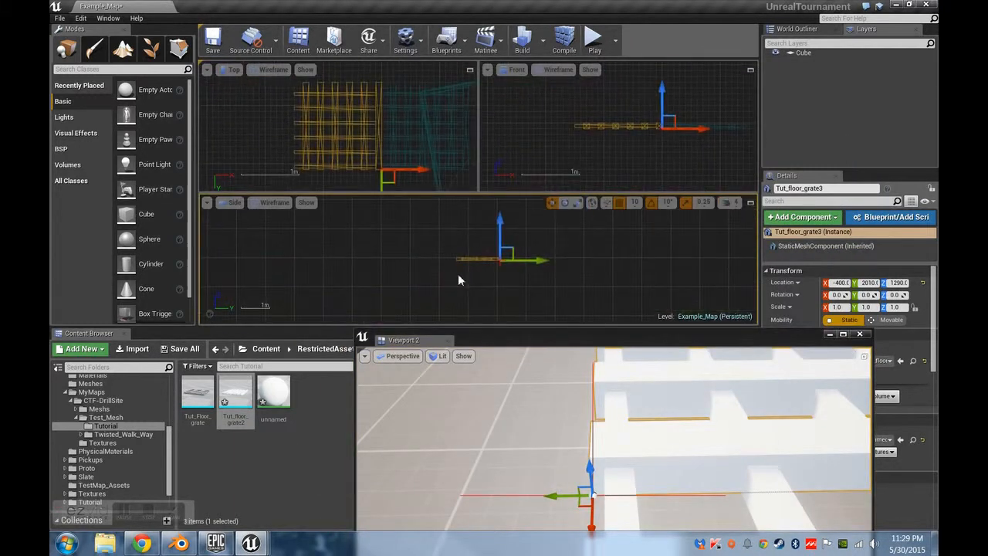
pyautogui.scroll(3, 373, 141)
pyautogui.moveTo(373, 141); pyautogui.dragTo(365, 165, button='right')
pyautogui.scroll(-2, 369, 139)
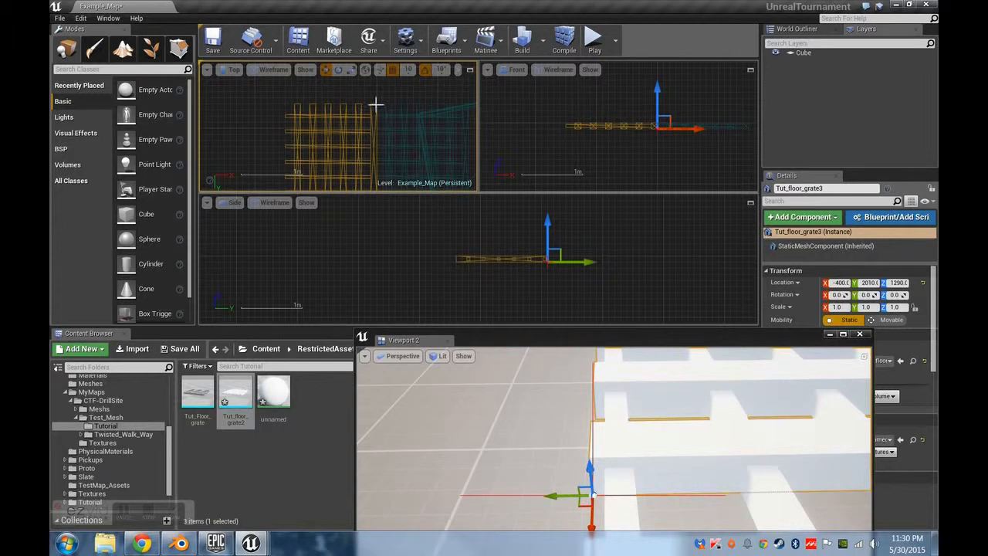
pyautogui.moveTo(300, 116)
pyautogui.mouseDown(button='middle')
pyautogui.moveTo(279, 116)
pyautogui.moveTo(288, 109)
pyautogui.mouseUp(button='middle')
pyautogui.moveTo(314, 139)
pyautogui.mouseDown(button='right')
pyautogui.moveTo(344, 95)
pyautogui.moveTo(310, 119)
pyautogui.mouseUp(button='right')
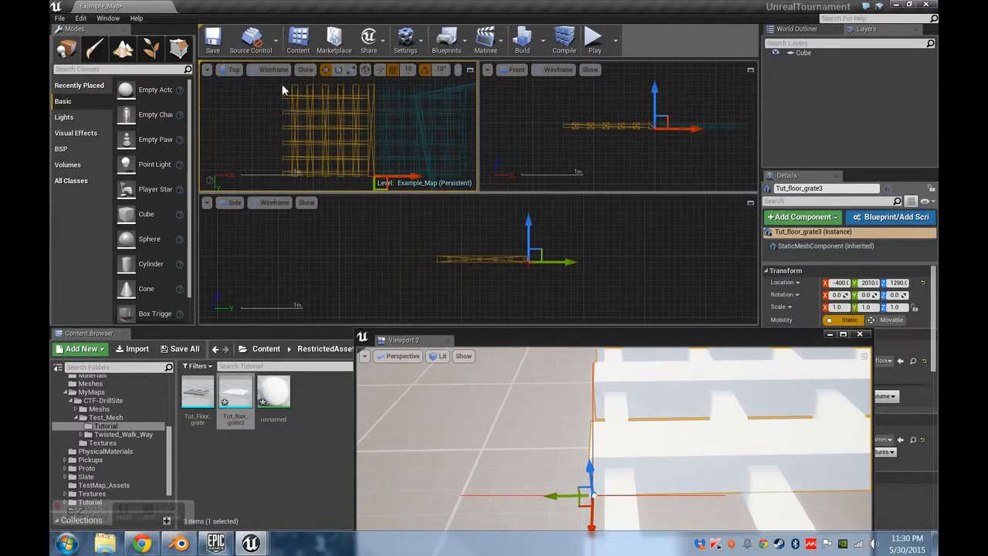
pyautogui.moveTo(286, 116); pyautogui.dragTo(375, 180, button='middle')
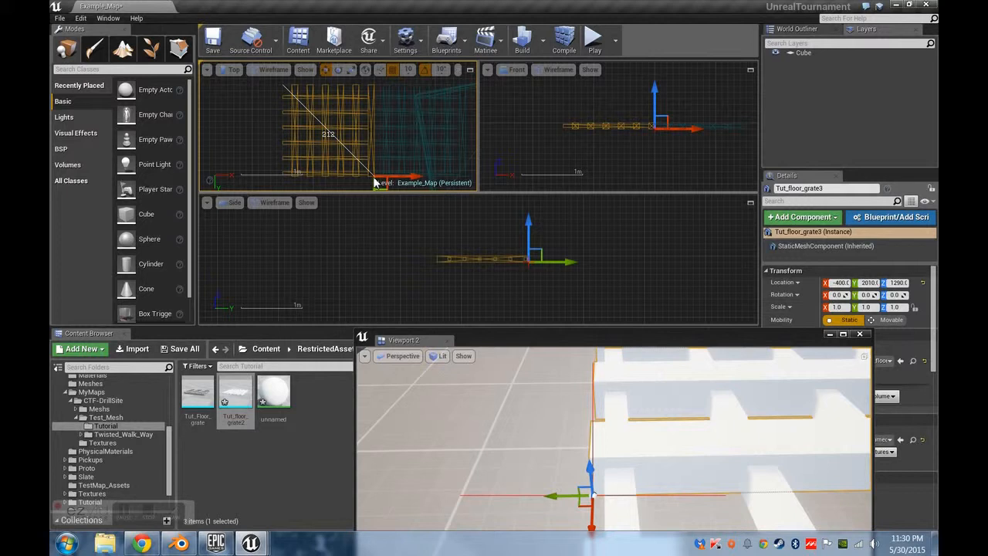
pyautogui.moveTo(374, 182); pyautogui.dragTo(389, 134, button='middle')
pyautogui.moveTo(407, 130); pyautogui.dragTo(323, 133, button='right')
pyautogui.scroll(-2, 323, 132)
# Select both floor grates and move them together to a Y location of 1950.
pyautogui.click(308, 154)
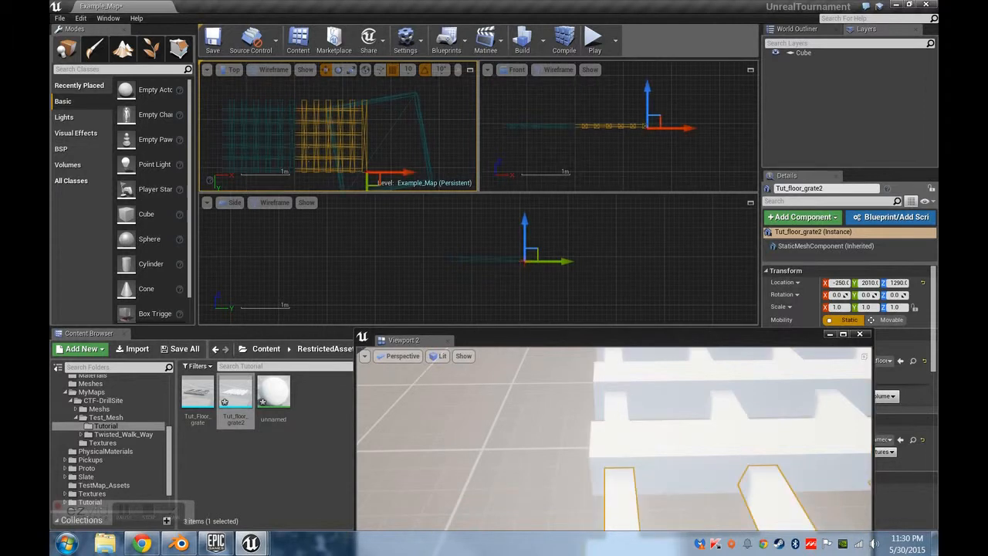
pyautogui.keyDown('ctrl'); pyautogui.click(289, 155); pyautogui.keyUp('ctrl')
pyautogui.moveTo(306, 183); pyautogui.dragTo(262, 154)
pyautogui.moveTo(645, 402); pyautogui.dragTo(726, 363, button='right')
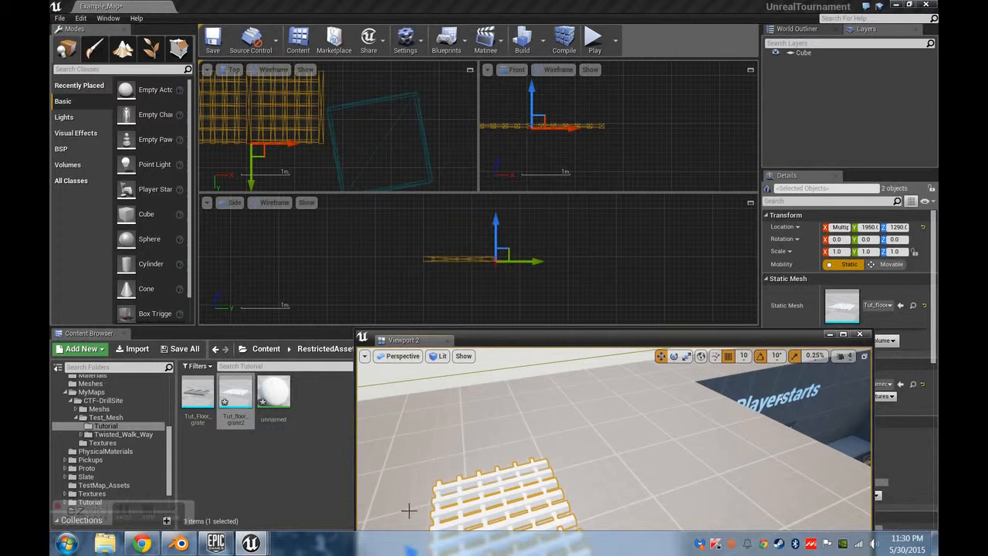
# Switch to Blender and examine which bars of the grate are separate objects by selecting them individually.
pyautogui.moveTo(418, 217); pyautogui.dragTo(580, 315, button='middle')
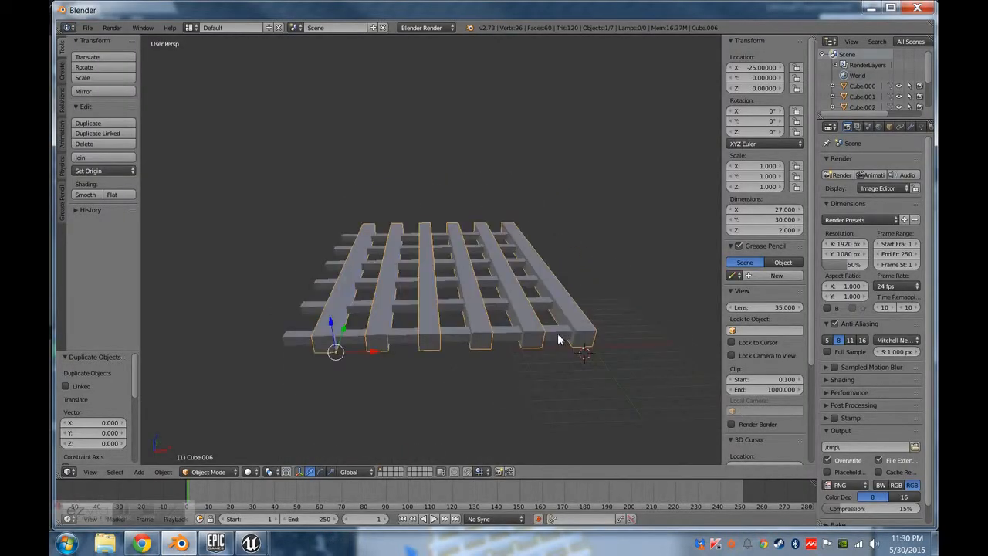
pyautogui.press('a')
pyautogui.press('a')
pyautogui.press('space')
pyautogui.press('Escape')
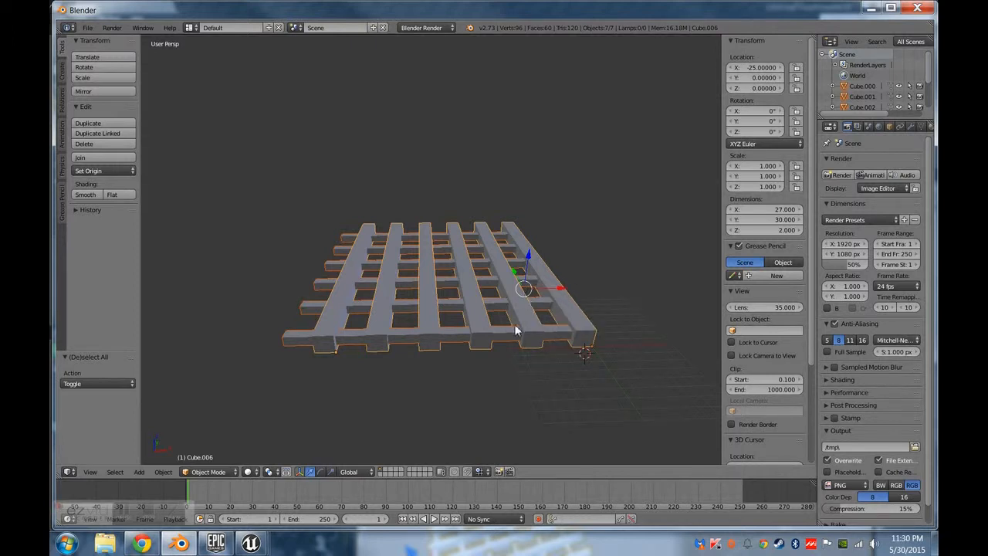
pyautogui.moveTo(516, 330); pyautogui.dragTo(457, 371, button='middle')
pyautogui.rightClick(473, 371)
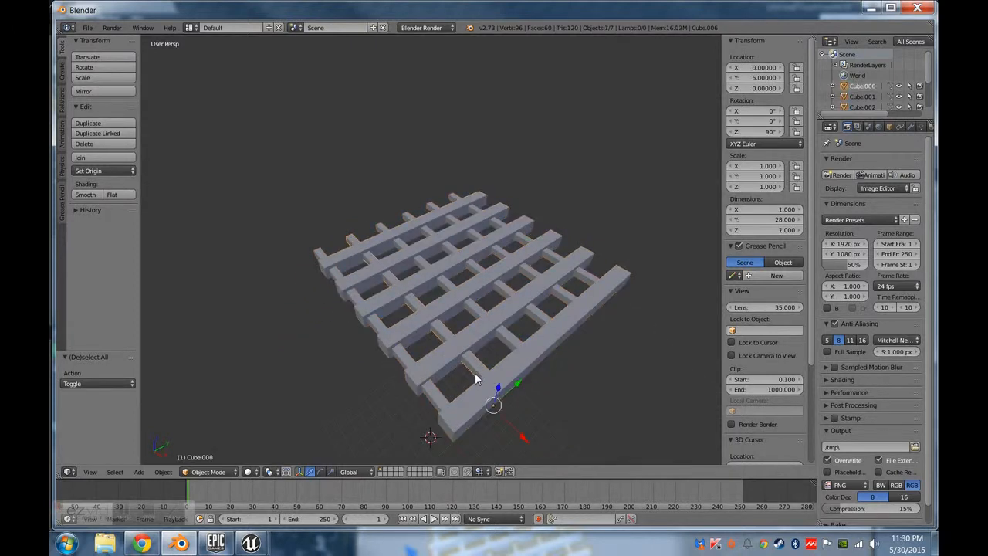
pyautogui.rightClick(424, 387)
pyautogui.rightClick(474, 371)
pyautogui.rightClick(434, 397)
pyautogui.rightClick(504, 339)
# Select all beams and crossbars of the grate and join them into a single object.
pyautogui.press('a')
pyautogui.press('a')
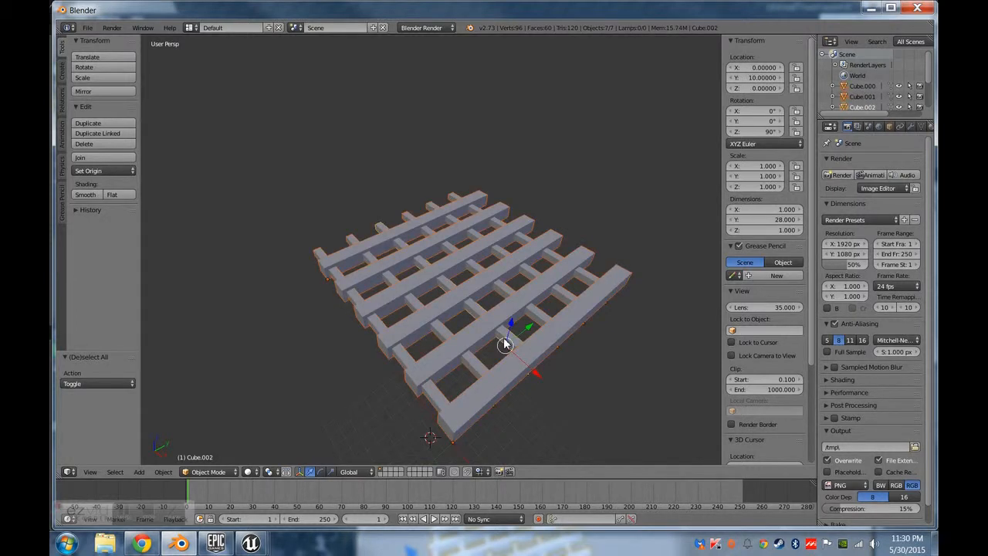
pyautogui.press('space')
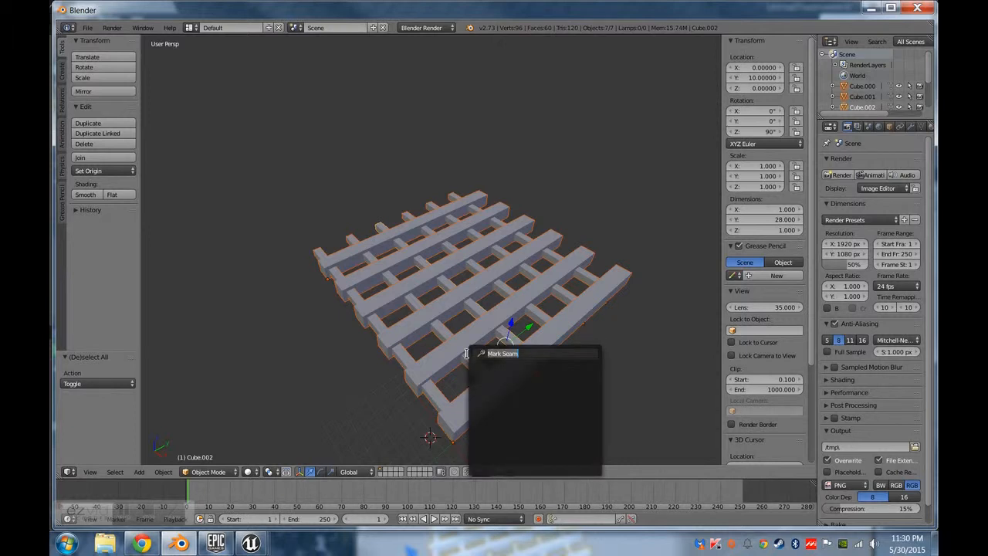
pyautogui.write('join')
pyautogui.press('Return')
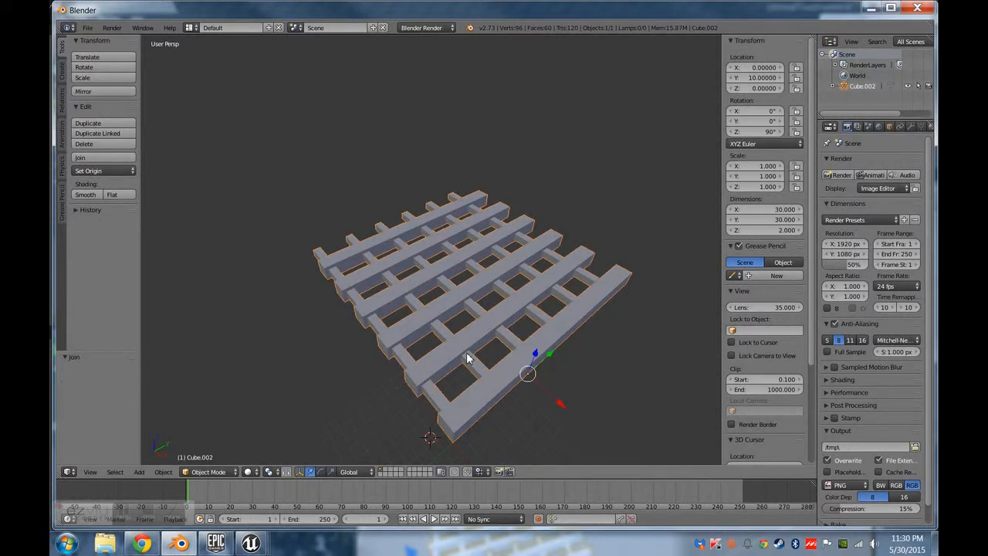
# In Edit Mode, switch to face selection and select all six faces of the outermost long beam.
pyautogui.moveTo(516, 365); pyautogui.dragTo(227, 288, button='middle')
pyautogui.press('Tab')
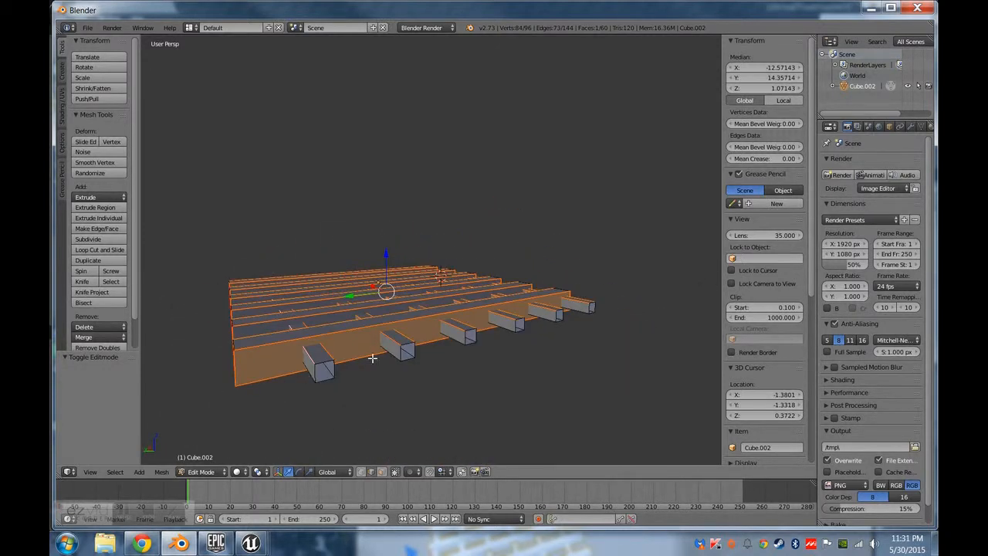
pyautogui.moveTo(309, 299); pyautogui.dragTo(571, 300, button='middle')
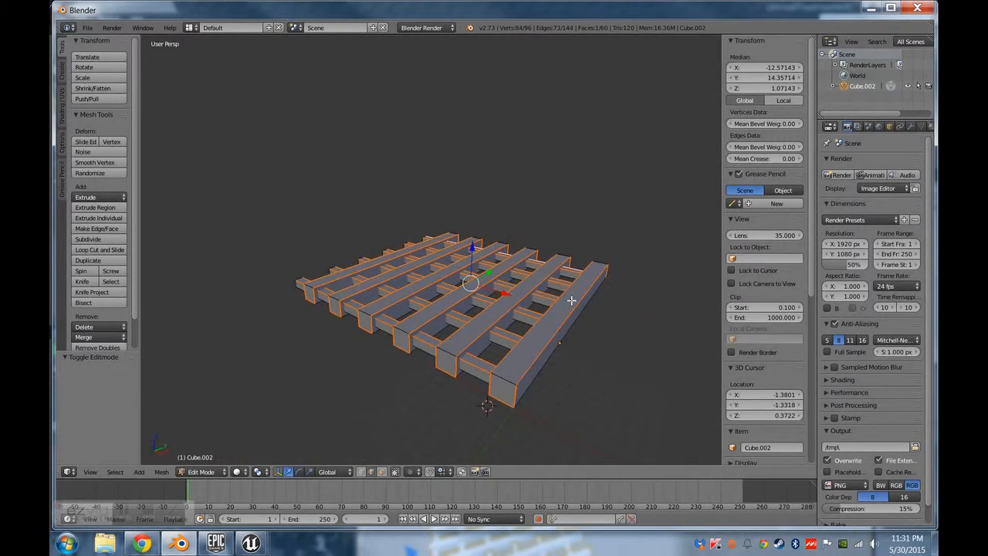
pyautogui.moveTo(433, 332); pyautogui.dragTo(358, 299, button='middle')
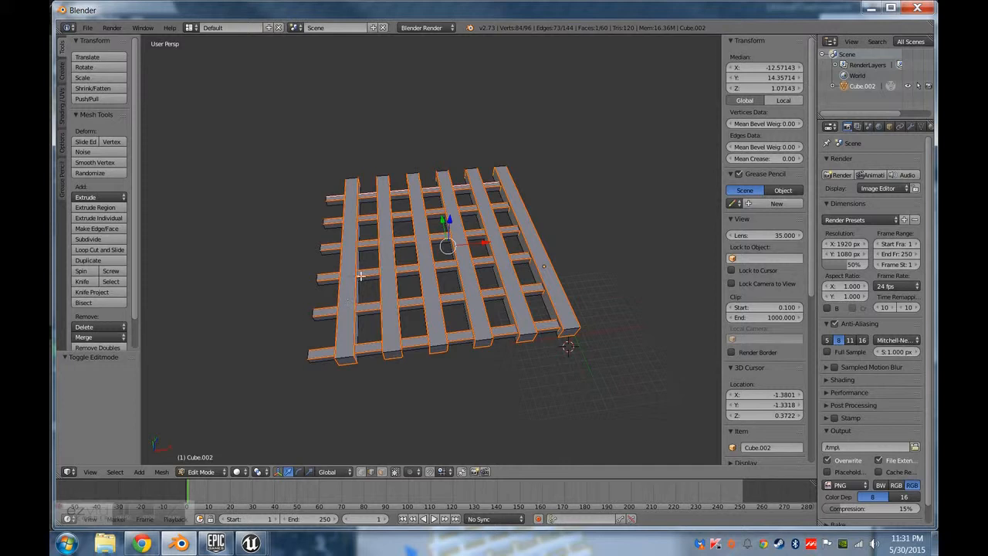
pyautogui.rightClick(344, 323)
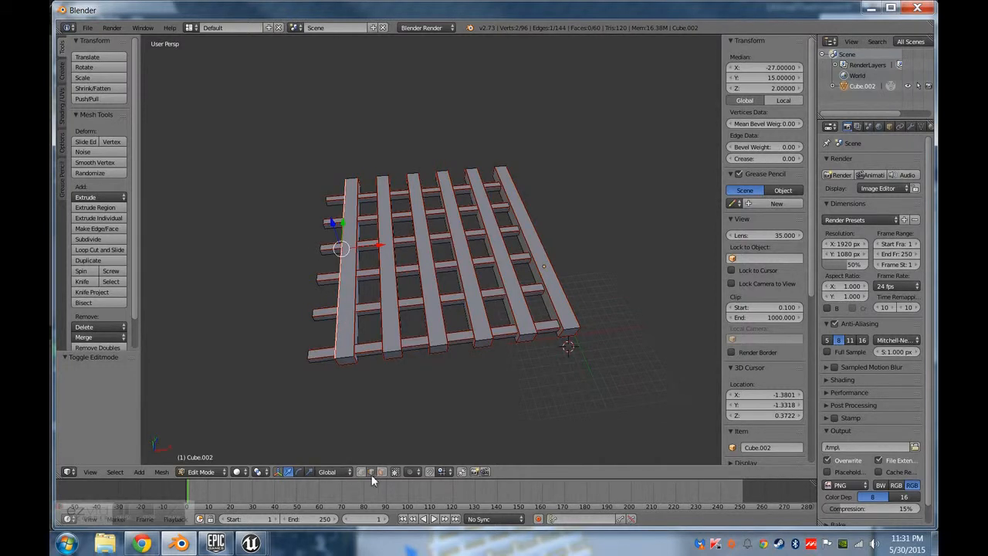
pyautogui.click(383, 472)
pyautogui.rightClick(349, 331)
pyautogui.moveTo(362, 376); pyautogui.dragTo(480, 255, button='middle')
pyautogui.keyDown('shift'); pyautogui.rightClick(344, 358); pyautogui.keyUp('shift')
pyautogui.keyDown('shift'); pyautogui.rightClick(441, 323); pyautogui.keyUp('shift')
pyautogui.click(402, 294)
pyautogui.keyDown('shift'); pyautogui.rightClick(396, 298); pyautogui.keyUp('shift')
pyautogui.keyDown('shift'); pyautogui.rightClick(547, 266); pyautogui.keyUp('shift')
pyautogui.keyDown('shift'); pyautogui.rightClick(579, 451); pyautogui.keyUp('shift')
pyautogui.moveTo(646, 301); pyautogui.dragTo(461, 301, button='middle')
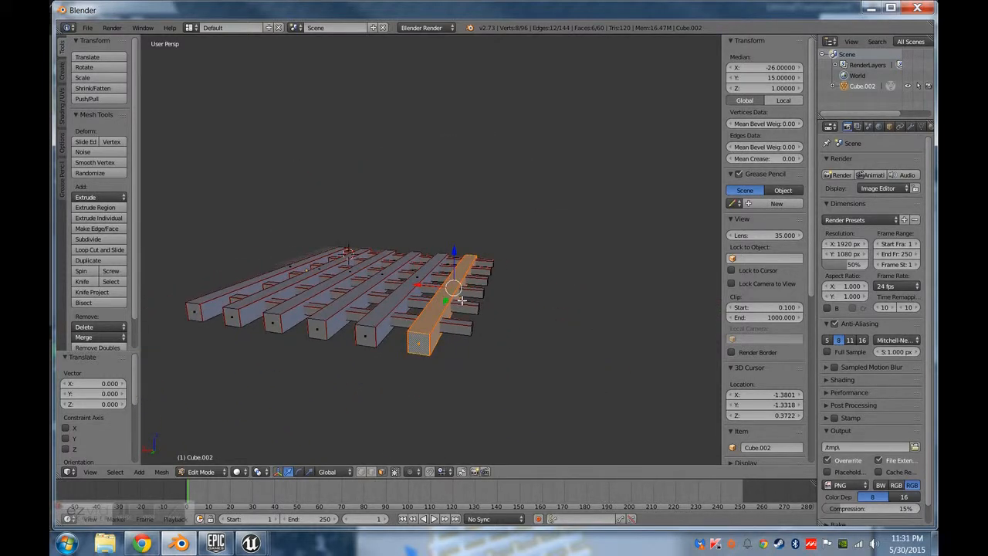
# Separate the selected outer beam into its own object and select it in Object Mode.
pyautogui.press('p')
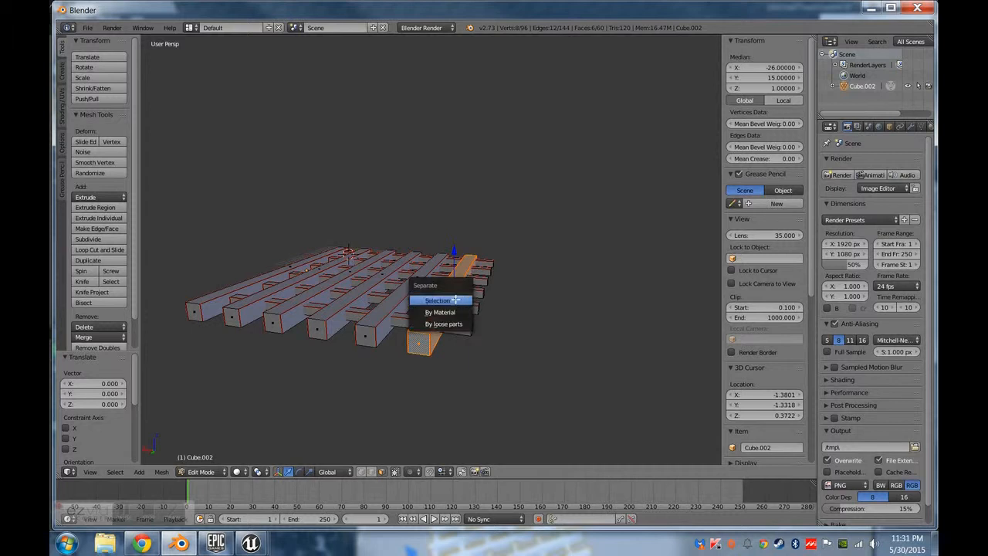
pyautogui.click(455, 299)
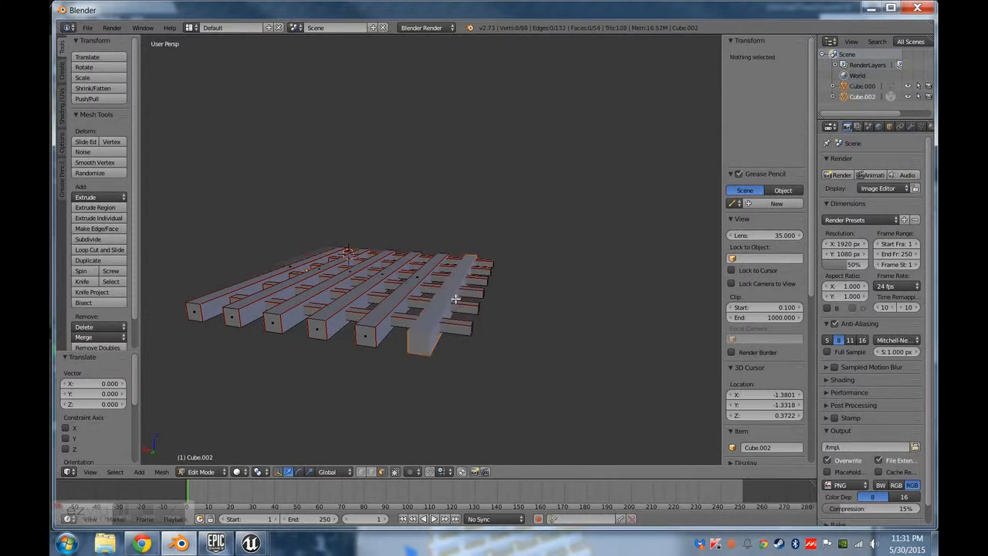
pyautogui.press('Tab')
pyautogui.rightClick(464, 328)
# Try moving the separated beam to an X location of about -0.94, and undo the move.
pyautogui.moveTo(463, 327); pyautogui.dragTo(502, 422, button='middle')
pyautogui.moveTo(466, 341); pyautogui.dragTo(532, 311, button='middle')
pyautogui.moveTo(635, 301)
pyautogui.mouseDown()
pyautogui.moveTo(582, 298)
pyautogui.moveTo(671, 302)
pyautogui.moveTo(626, 303)
pyautogui.mouseUp()
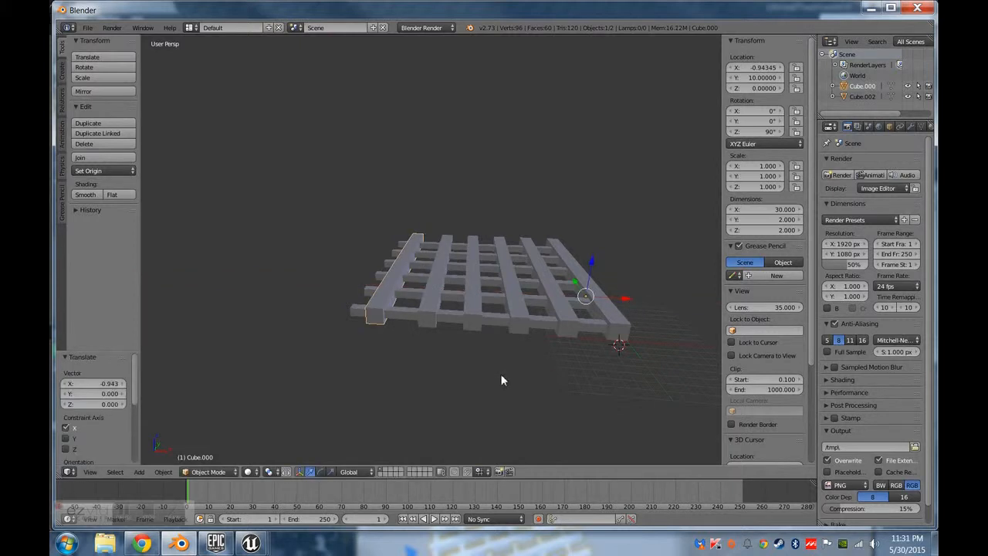
pyautogui.hotkey('ctrl', 'z')
pyautogui.hotkey('ctrl', 'z')
# Select the separated beam together with the rest of the grate and join them back into one object.
pyautogui.moveTo(461, 324); pyautogui.dragTo(498, 289, button='middle')
pyautogui.rightClick(471, 312)
pyautogui.keyDown('shift'); pyautogui.rightClick(498, 289); pyautogui.keyUp('shift')
pyautogui.hotkey('ctrl', 'j')
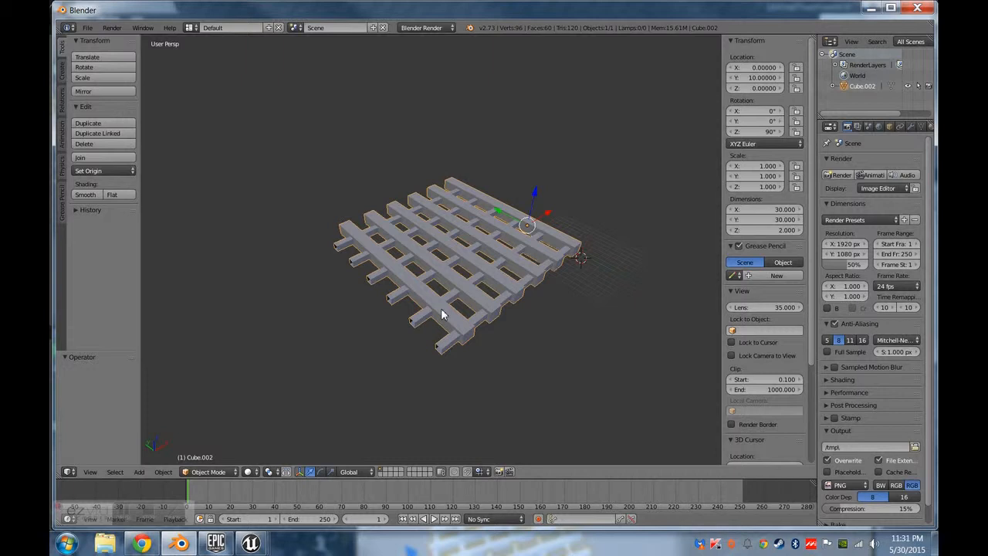
# Select the grate's entire mesh in Edit Mode and apply the standard Unwrap to it.
pyautogui.moveTo(403, 331); pyautogui.dragTo(433, 284, button='middle')
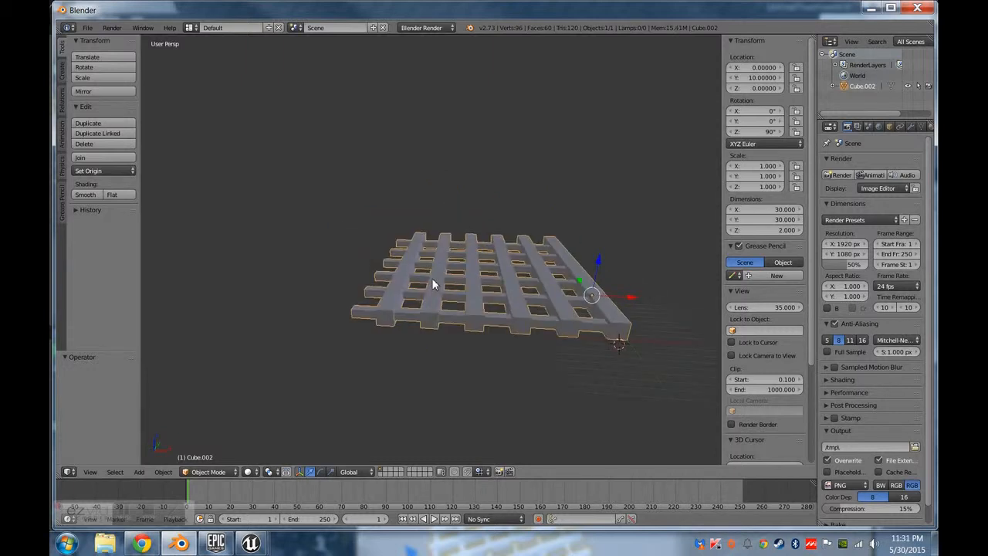
pyautogui.press('Tab')
pyautogui.press('a')
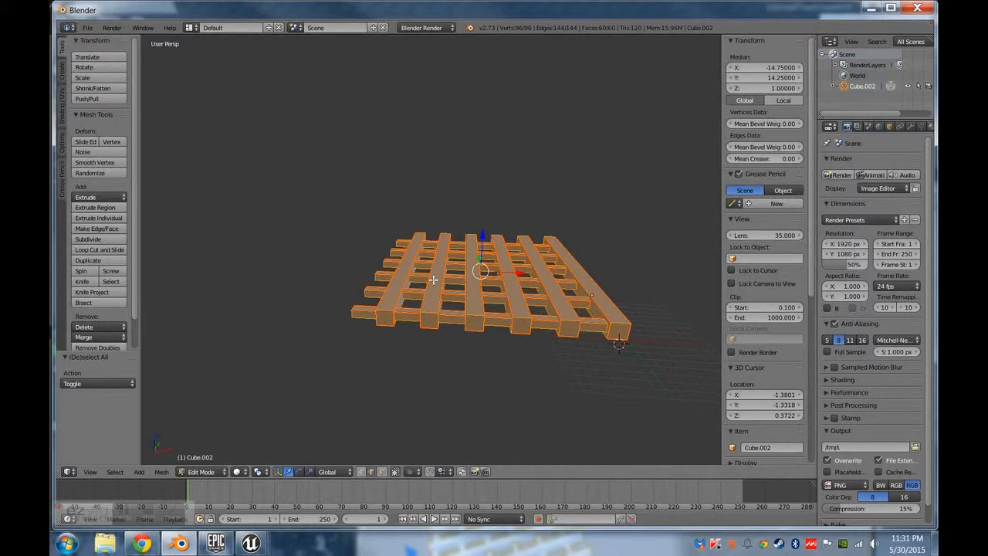
pyautogui.press('u')
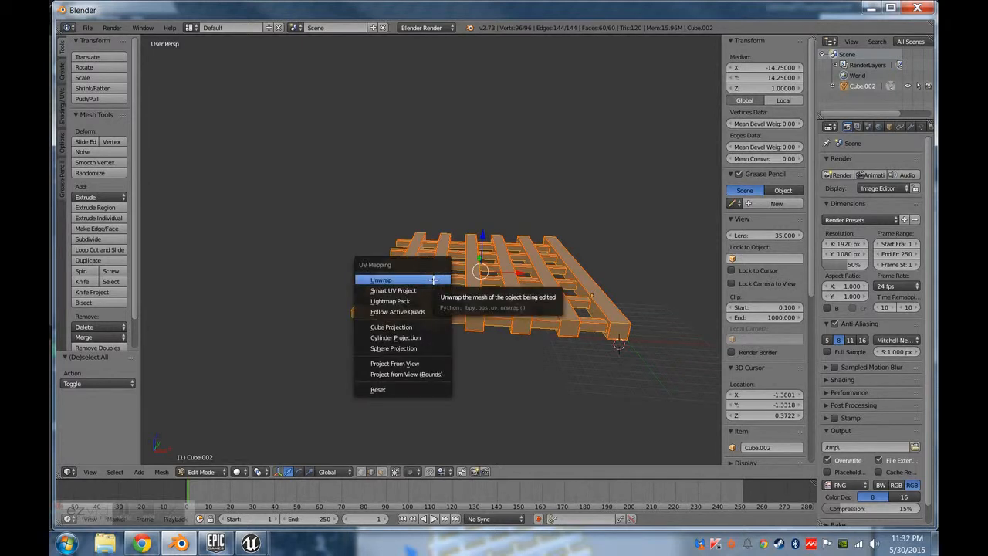
pyautogui.click(434, 279)
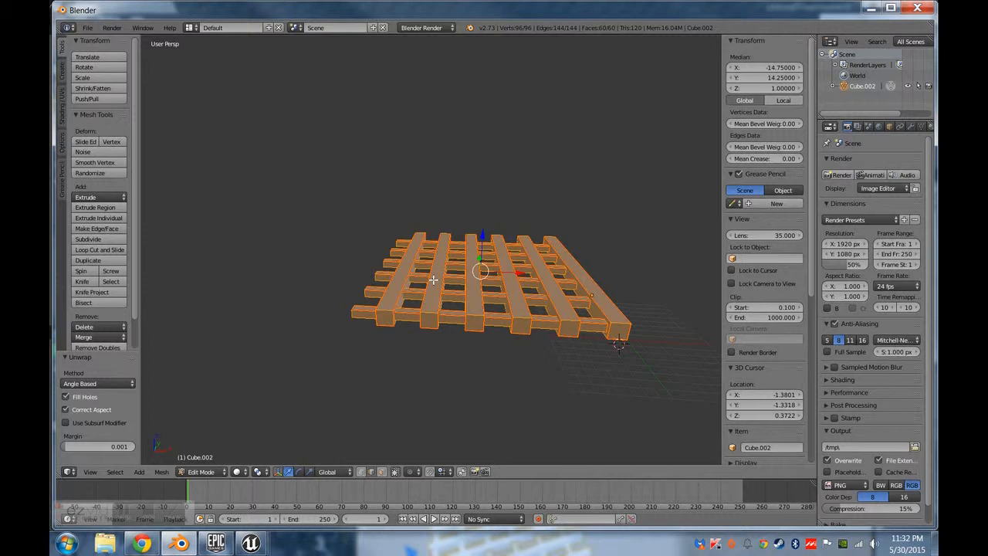
# Apply Smart UV Project to the whole grate mesh with an island margin of 0.1.
pyautogui.press('u')
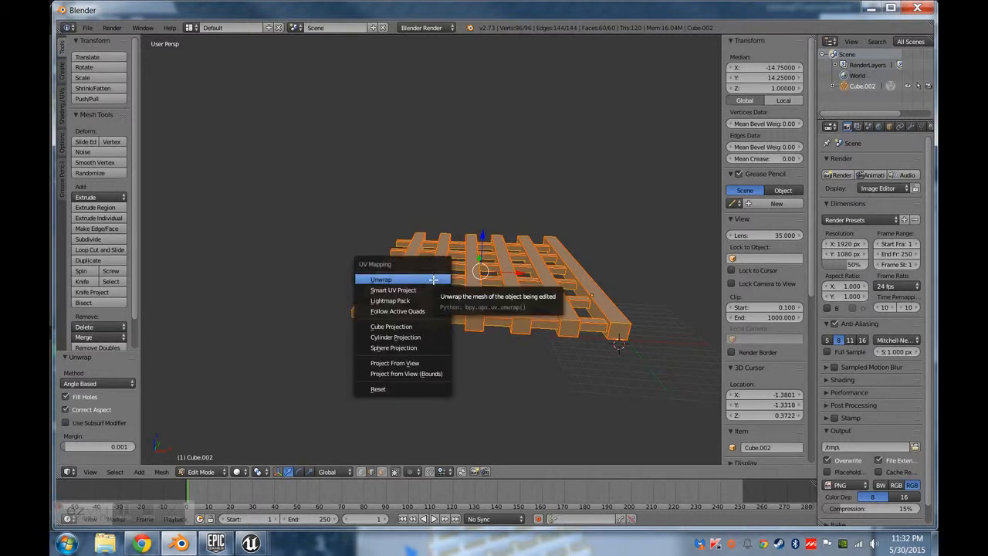
pyautogui.press('s')
pyautogui.click(491, 307)
pyautogui.press('BackSpace')
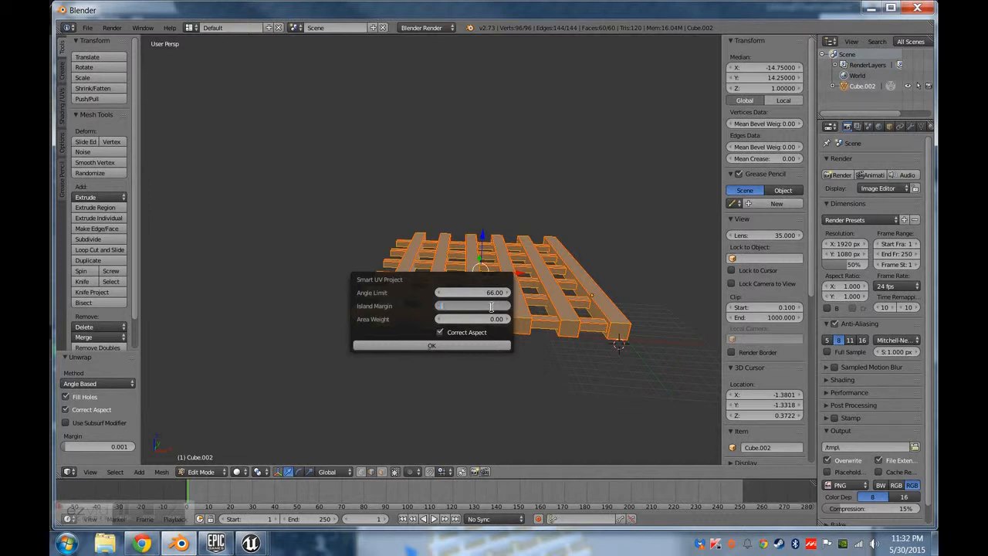
pyautogui.write('.1')
pyautogui.press('Return')
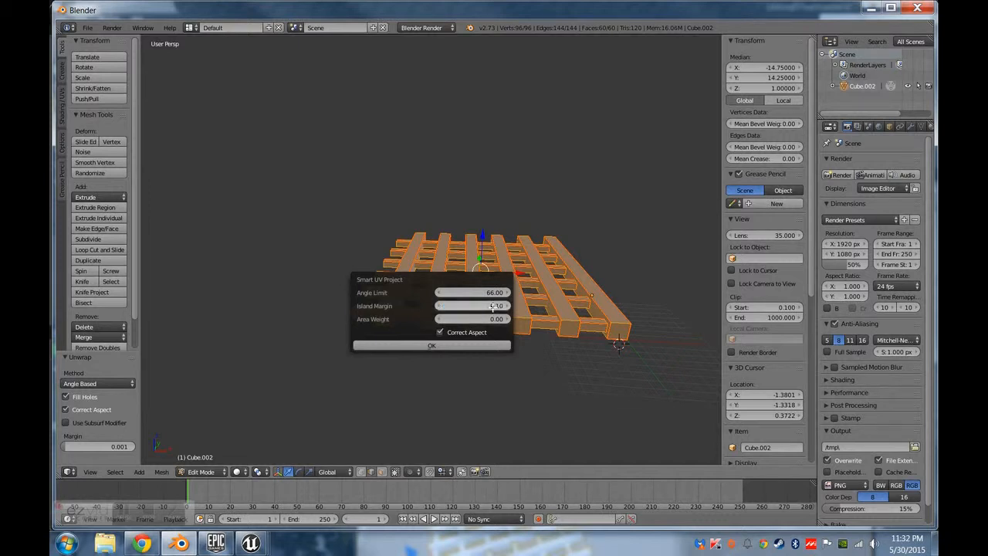
pyautogui.click(426, 346)
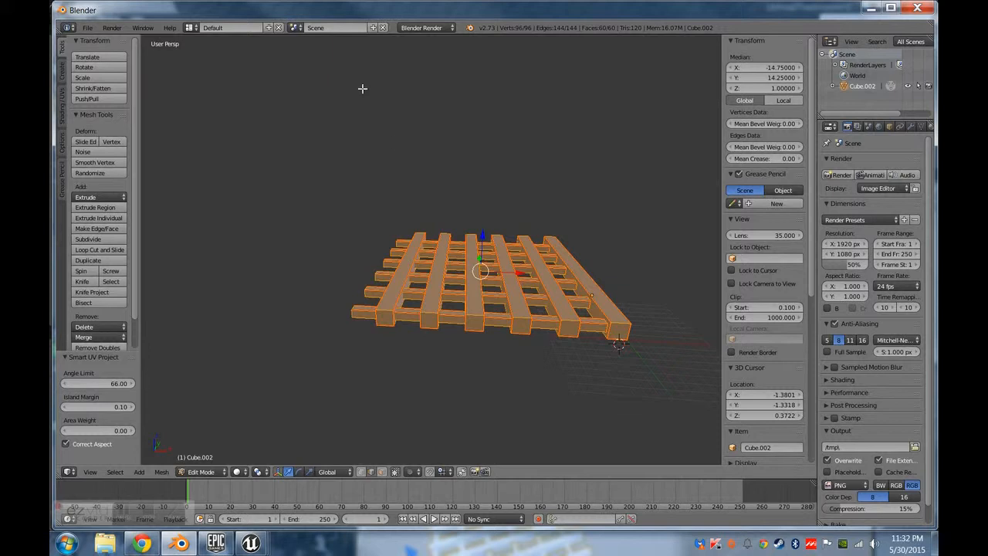
# Switch the main view to the UV/Image Editor and examine the grate's UV layout.
pyautogui.hotkey('shift', 'F10')
pyautogui.scroll(4, 433, 317)
pyautogui.scroll(-1, 433, 316)
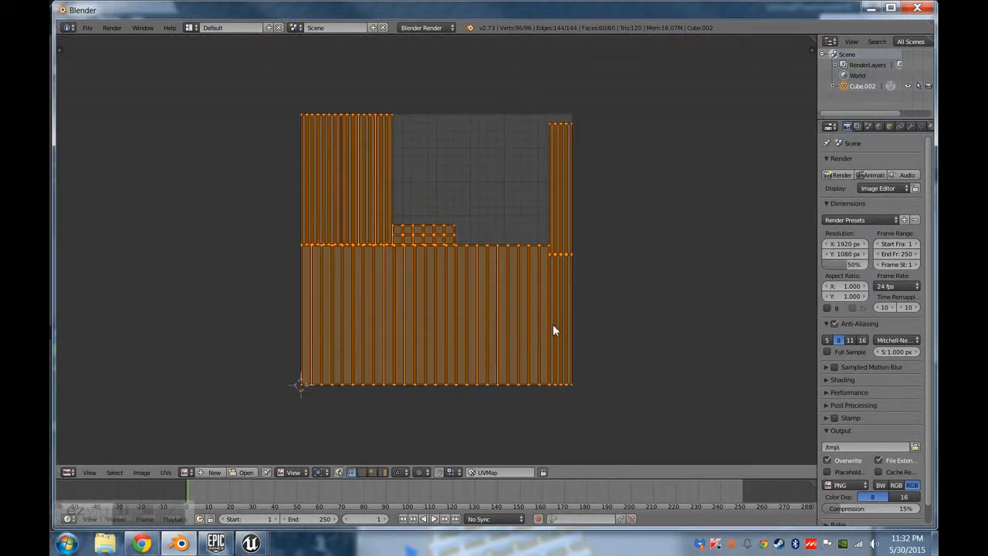
# Return to the 3D view and apply the standard Unwrap to the whole grate mesh, replacing the Smart UV projection.
pyautogui.hotkey('shift', 'F5')
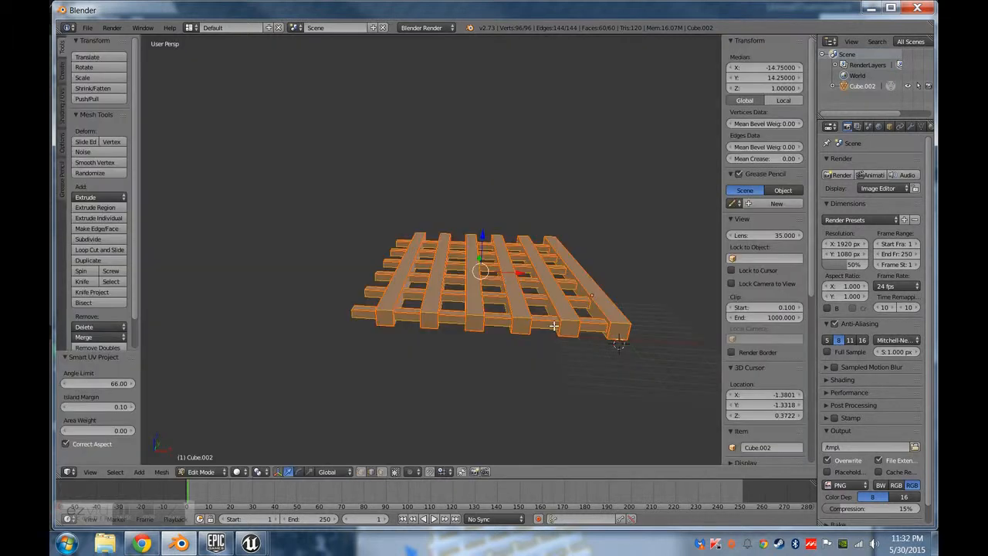
pyautogui.press('u')
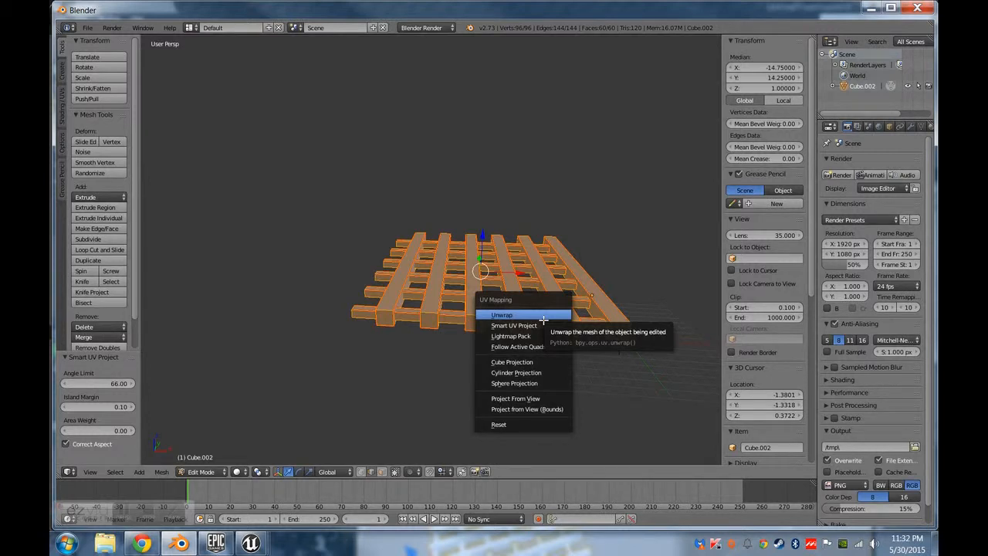
pyautogui.click(544, 319)
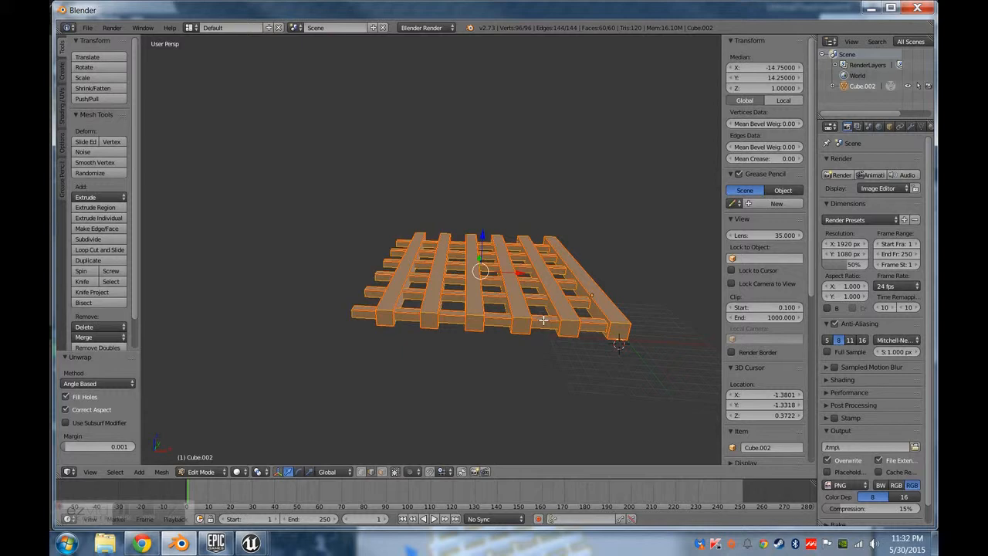
# Examine the grate's UV layout in the UV/Image Editor, including the stacked strips of the narrow beams.
pyautogui.hotkey('shift', 'F10')
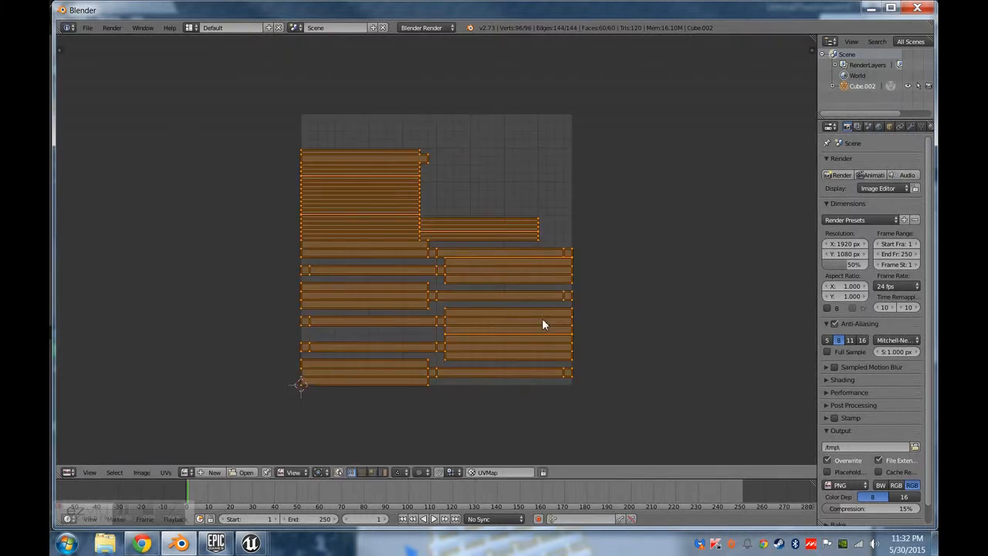
pyautogui.scroll(2, 458, 290)
pyautogui.moveTo(440, 303); pyautogui.dragTo(451, 253, button='middle')
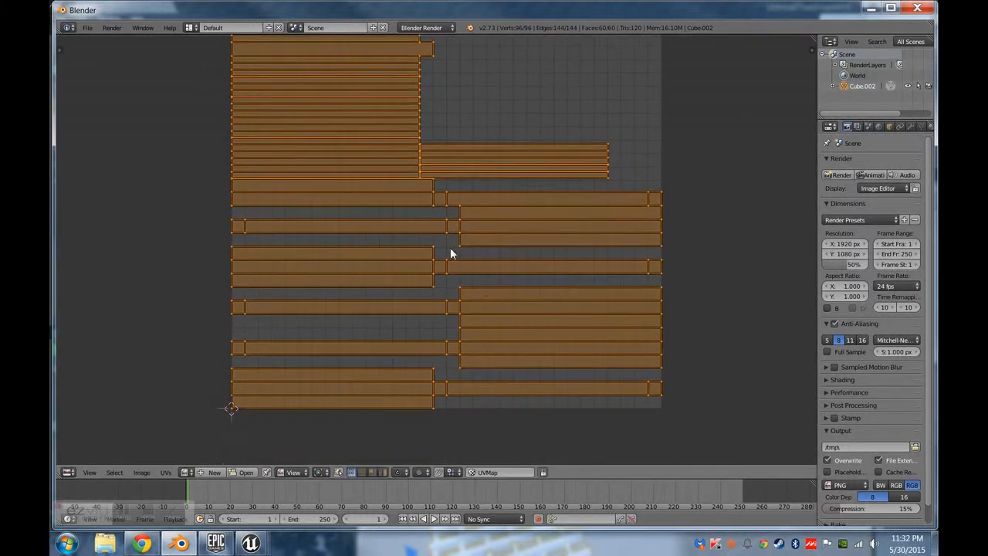
pyautogui.moveTo(450, 152); pyautogui.dragTo(450, 258, button='middle')
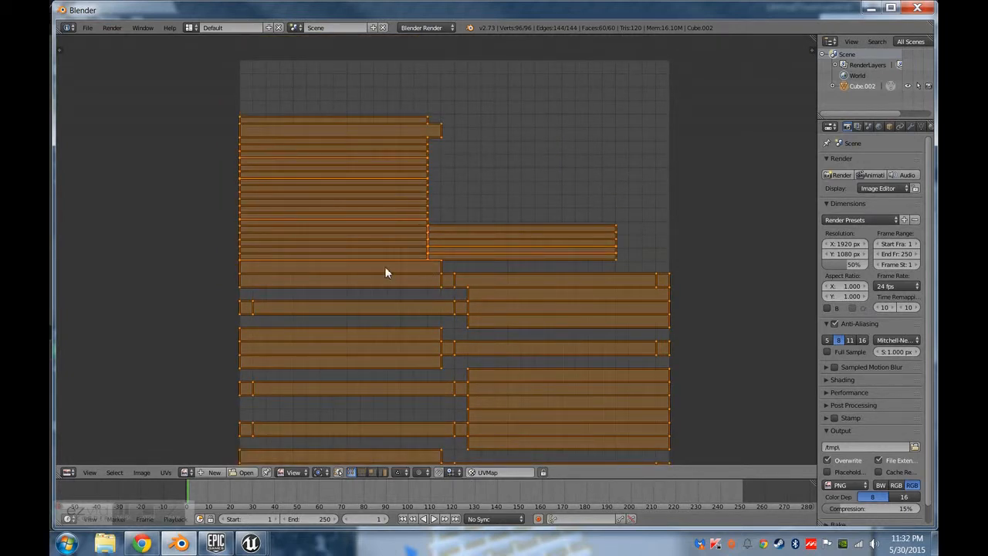
pyautogui.scroll(1, 384, 266)
pyautogui.rightClick(426, 97)
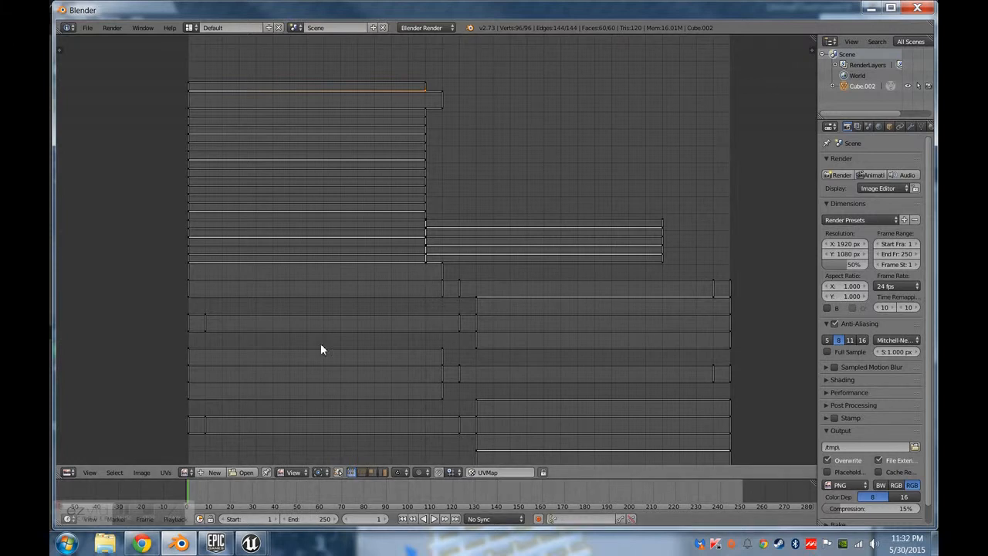
# Clear the seam from the long lower outer edge of the grate's outermost wide beam.
pyautogui.hotkey('shift', 'F5')
pyautogui.moveTo(322, 345); pyautogui.dragTo(522, 321, button='middle')
pyautogui.press('Tab')
pyautogui.moveTo(605, 278); pyautogui.dragTo(268, 345, button='middle')
pyautogui.press('Tab')
pyautogui.rightClick(377, 362)
pyautogui.rightClick(249, 340)
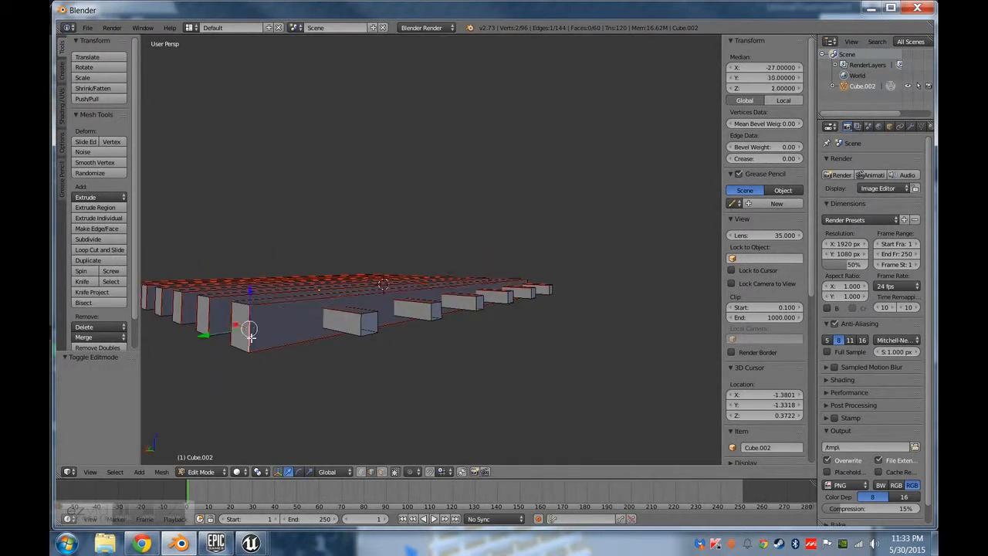
pyautogui.rightClick(305, 344)
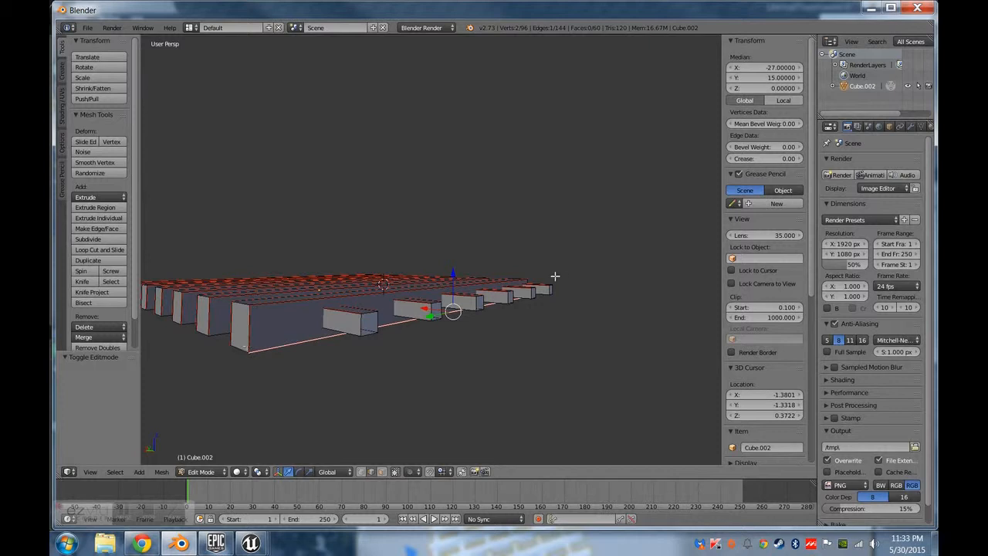
pyautogui.press('space')
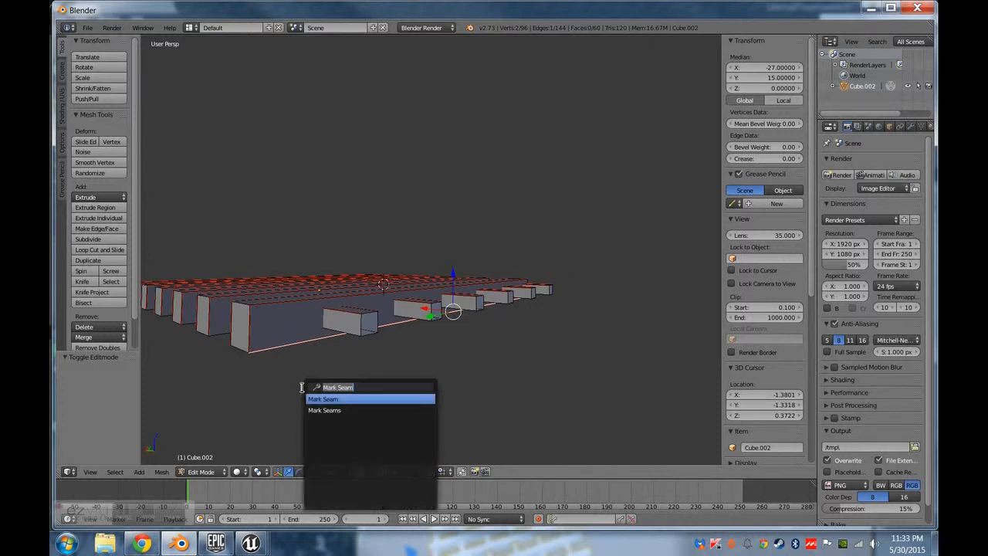
pyautogui.click(336, 399)
pyautogui.click(65, 373)
pyautogui.scroll(2, 276, 380)
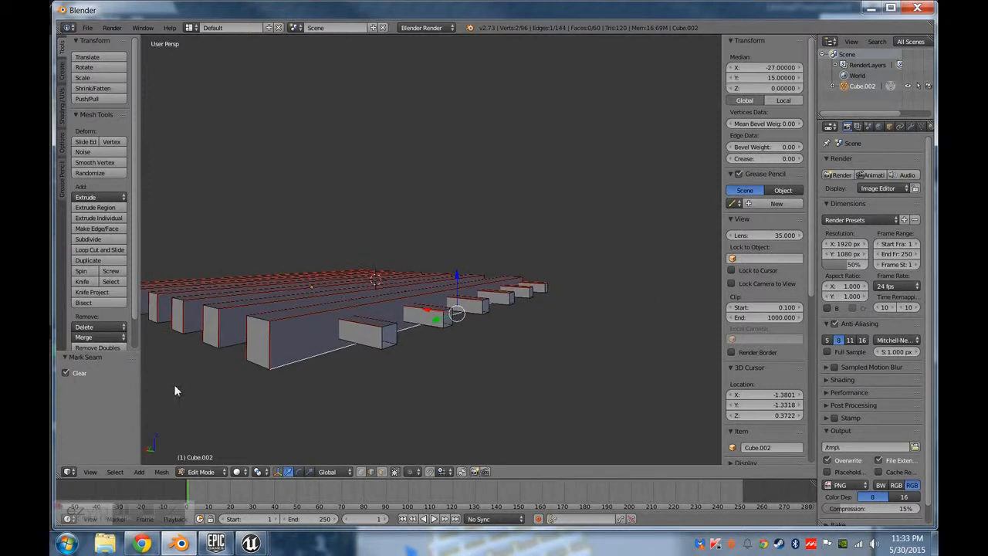
# Select the entire grate mesh, apply the standard Unwrap again, and check the new layout in the UV/Image Editor.
pyautogui.rightClick(276, 345)
pyautogui.rightClick(296, 320)
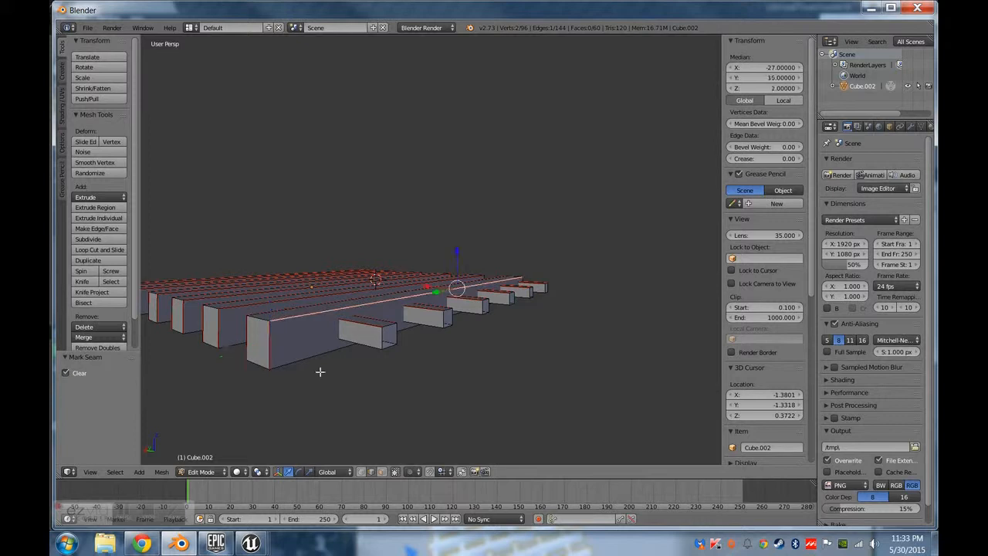
pyautogui.press('a')
pyautogui.press('a')
pyautogui.press('u')
pyautogui.click(295, 376)
pyautogui.hotkey('shift', 'F10')
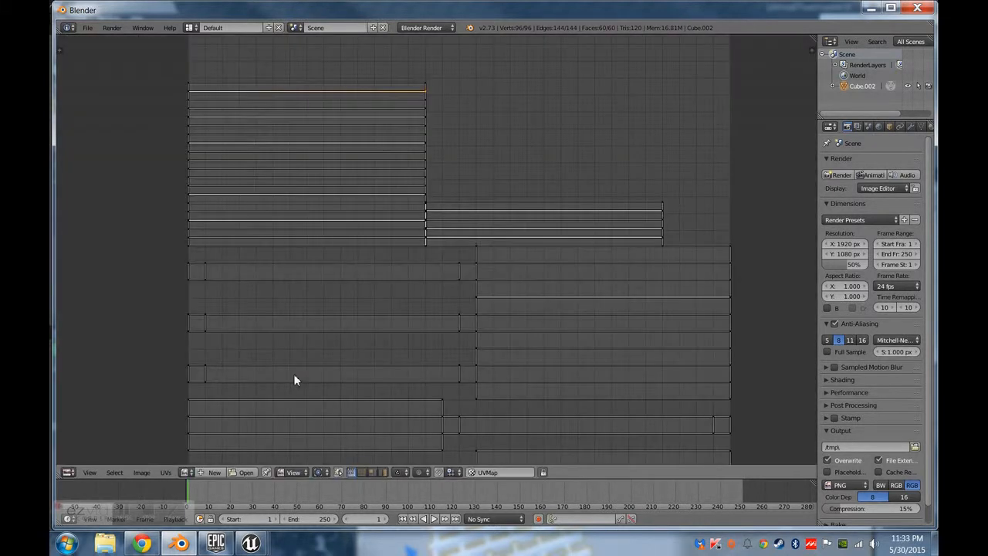
pyautogui.scroll(-1, 484, 208)
pyautogui.scroll(-1, 484, 206)
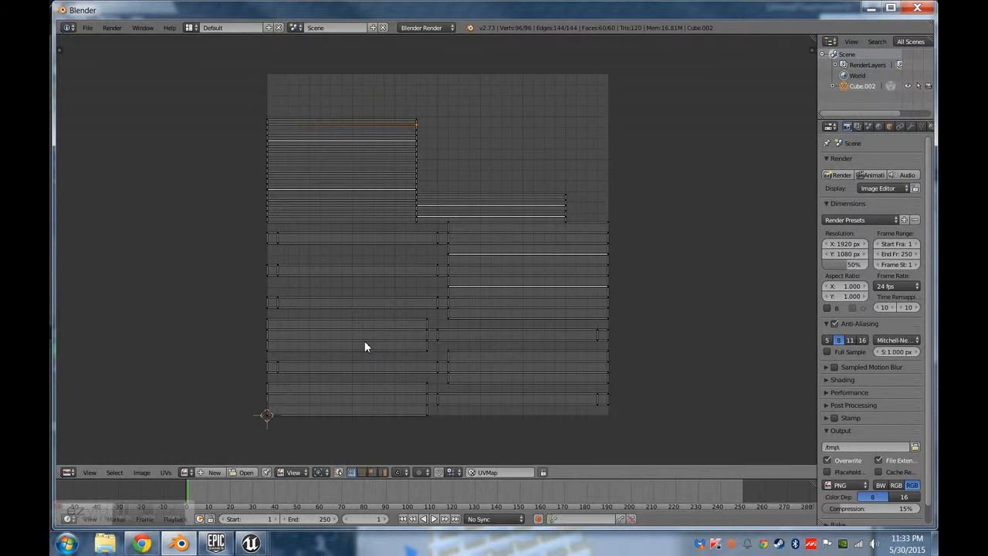
# Return to the 3D view and export the unwrapped grate in FBX format.
pyautogui.hotkey('shift', 'F5')
pyautogui.moveTo(340, 304); pyautogui.dragTo(437, 306, button='middle')
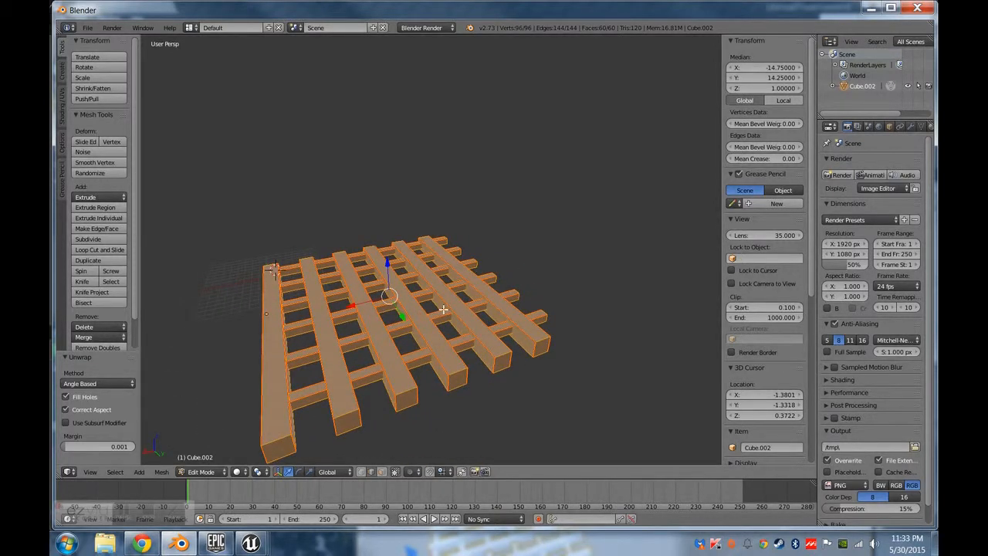
pyautogui.moveTo(446, 310); pyautogui.dragTo(297, 431, button='middle')
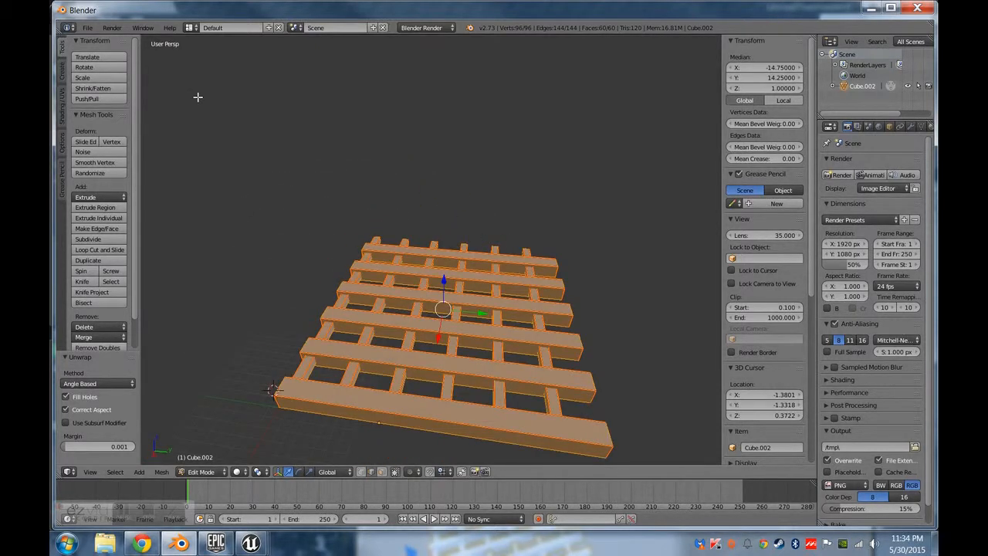
pyautogui.click(88, 28)
pyautogui.moveTo(151, 221)
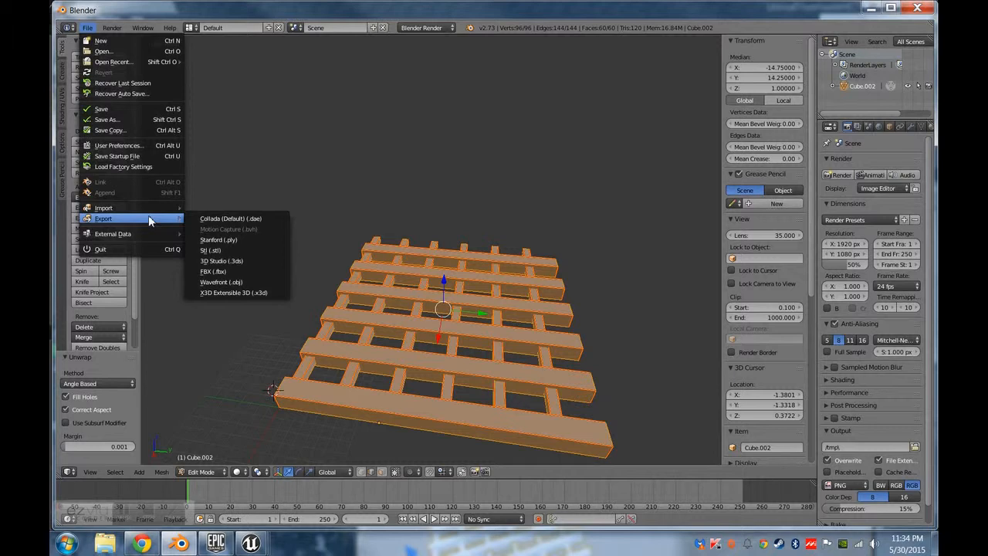
pyautogui.click(214, 272)
pyautogui.click(905, 56)
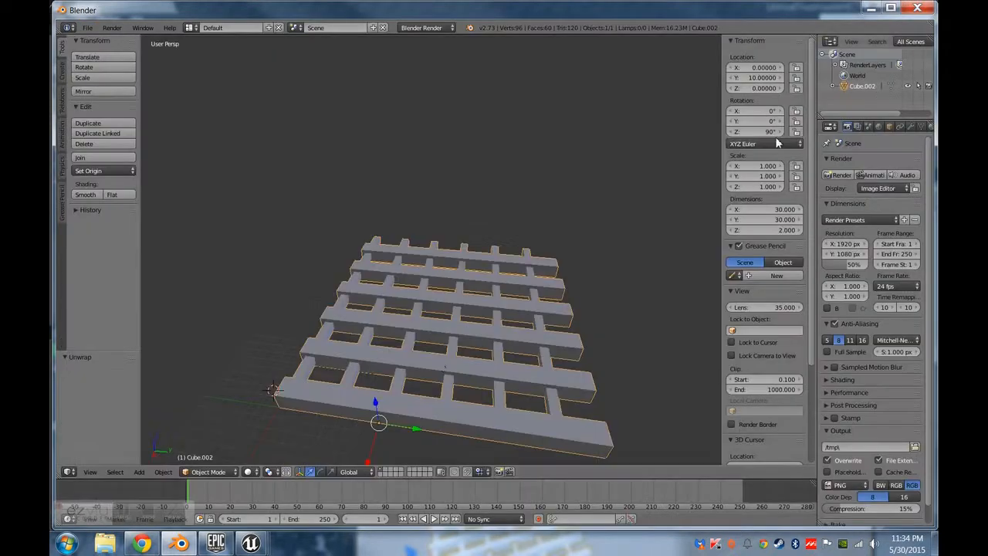
# Switch to Unreal Editor, to the Tutorial folder holding the imported floor grate meshes.
pyautogui.moveTo(112, 509)
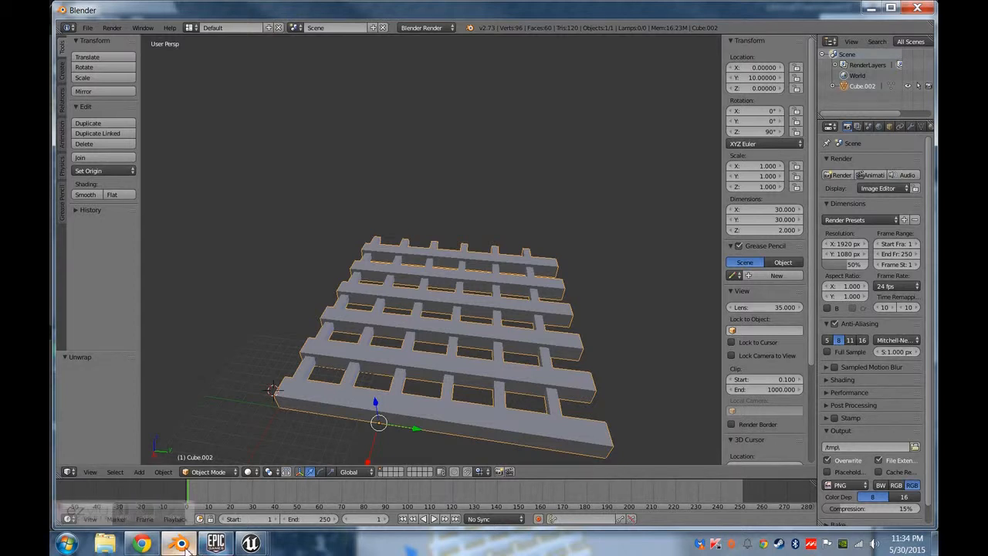
pyautogui.moveTo(188, 548)
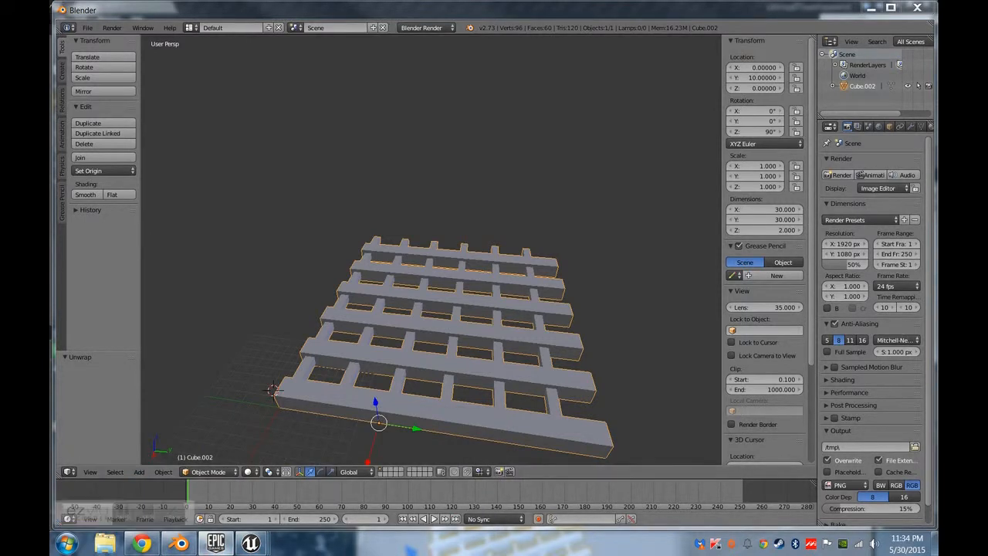
pyautogui.moveTo(250, 543)
pyautogui.click(161, 463)
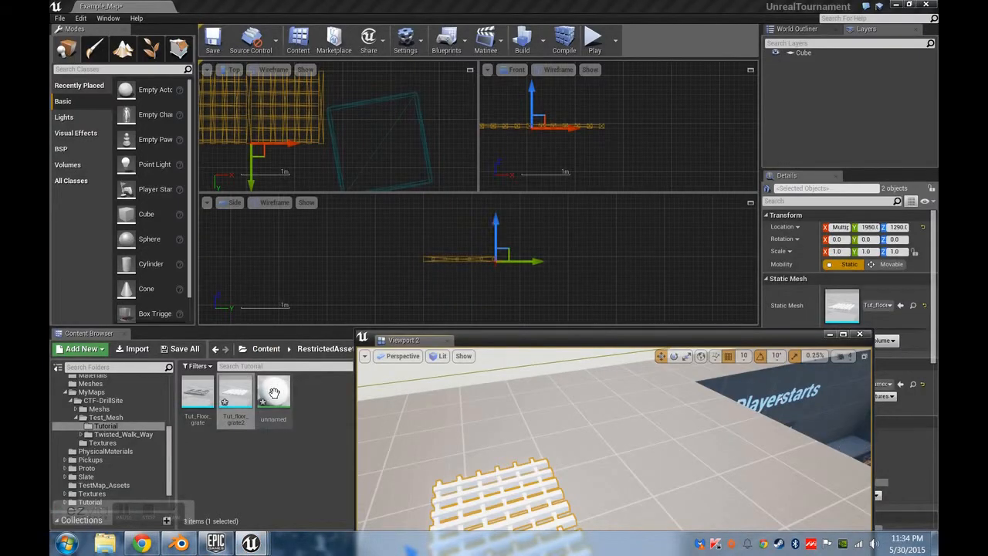
# Reimport the Tut_floor_grate2 static mesh and open it in the mesh editor from a grate placed in the level.
pyautogui.rightClick(252, 399)
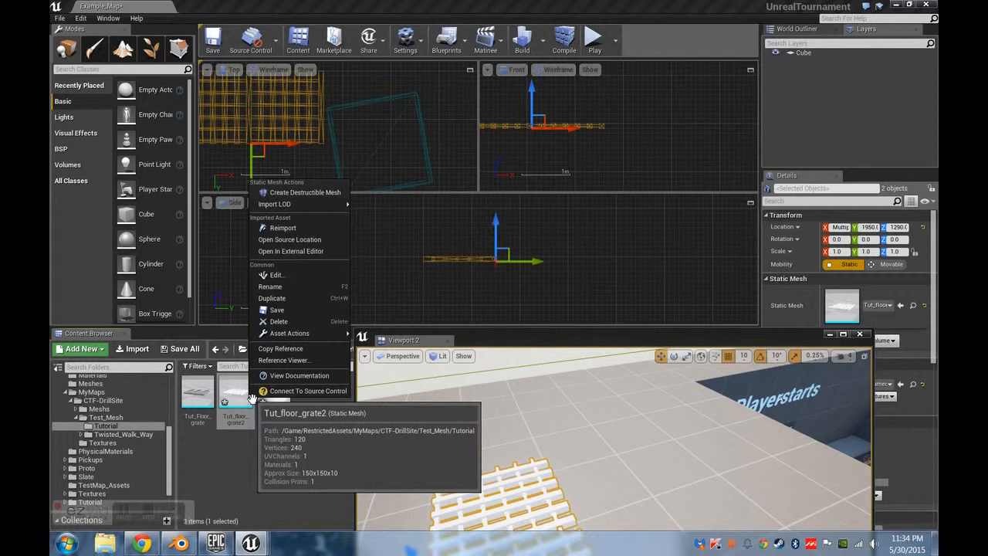
pyautogui.click(285, 229)
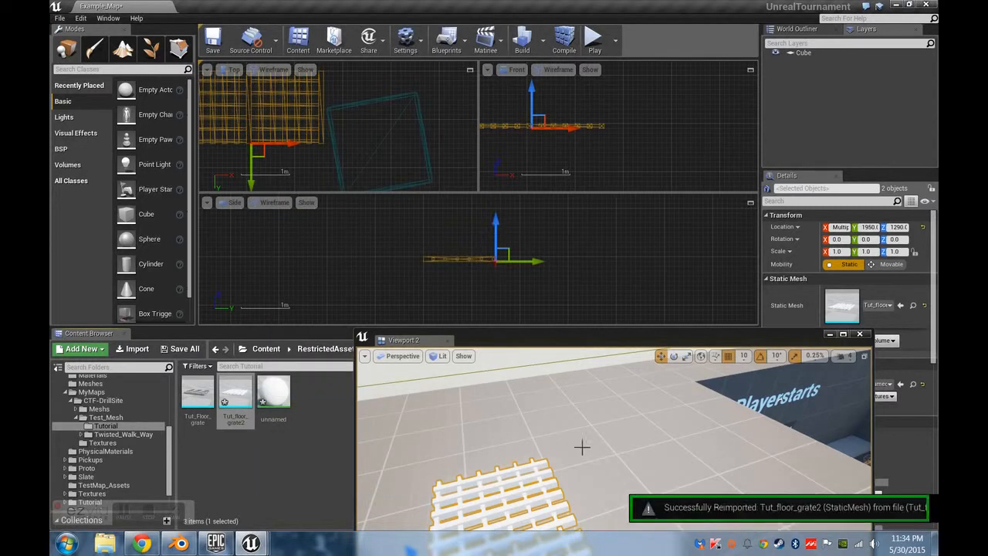
pyautogui.moveTo(574, 340); pyautogui.dragTo(594, 122)
pyautogui.moveTo(529, 309); pyautogui.dragTo(540, 299, button='right')
pyautogui.rightClick(555, 224)
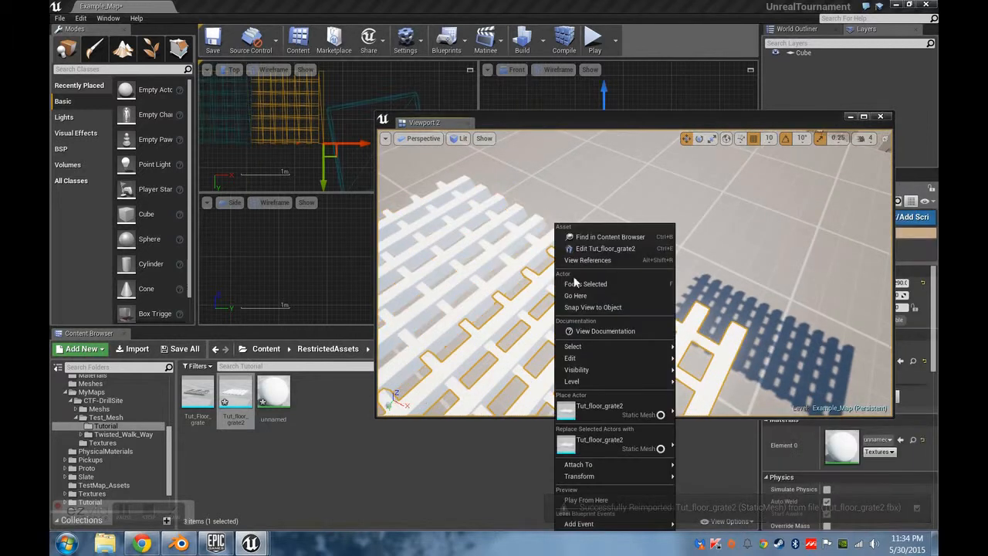
pyautogui.click(602, 249)
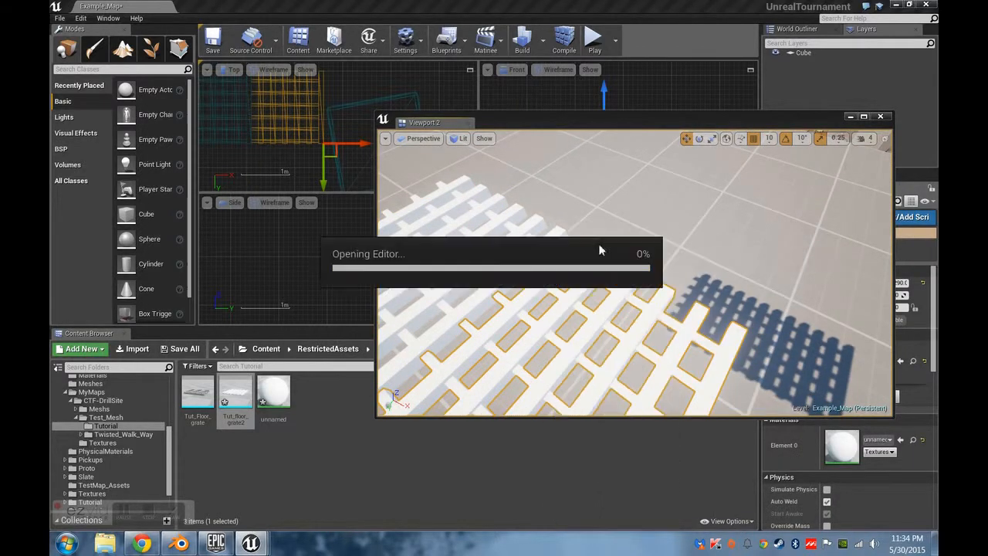
# Enable Recompute Normals for the grate mesh and set its collision complexity to Use Complex Collision As Simple.
pyautogui.moveTo(547, 284); pyautogui.dragTo(549, 263)
pyautogui.moveTo(547, 282); pyautogui.dragTo(513, 343, button='right')
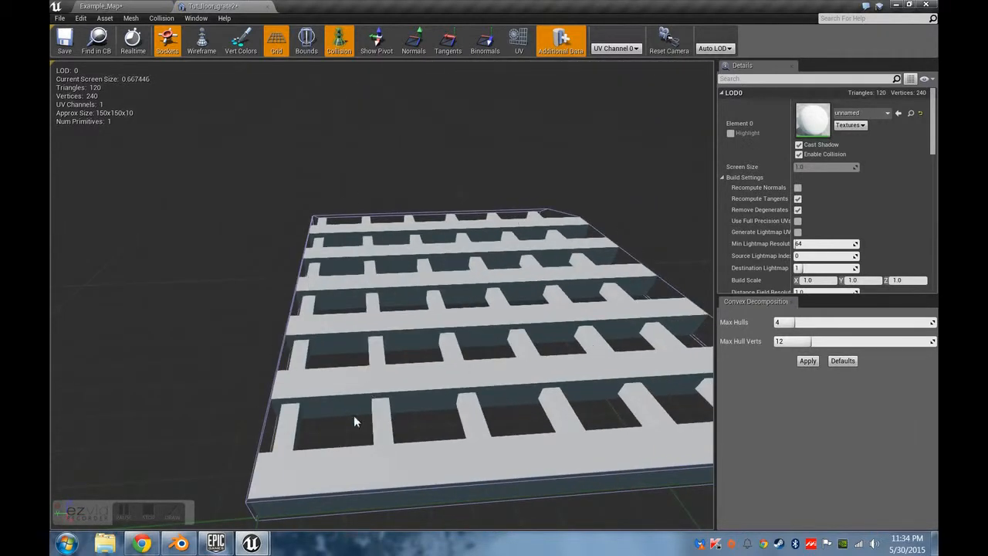
pyautogui.click(799, 188)
pyautogui.scroll(-1, 809, 200)
pyautogui.scroll(-2, 808, 202)
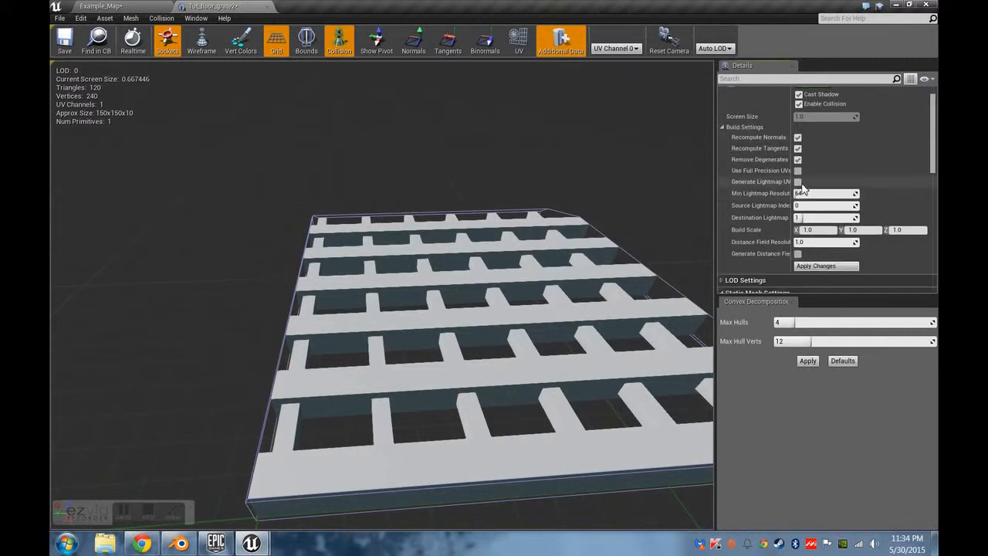
pyautogui.scroll(-6, 799, 216)
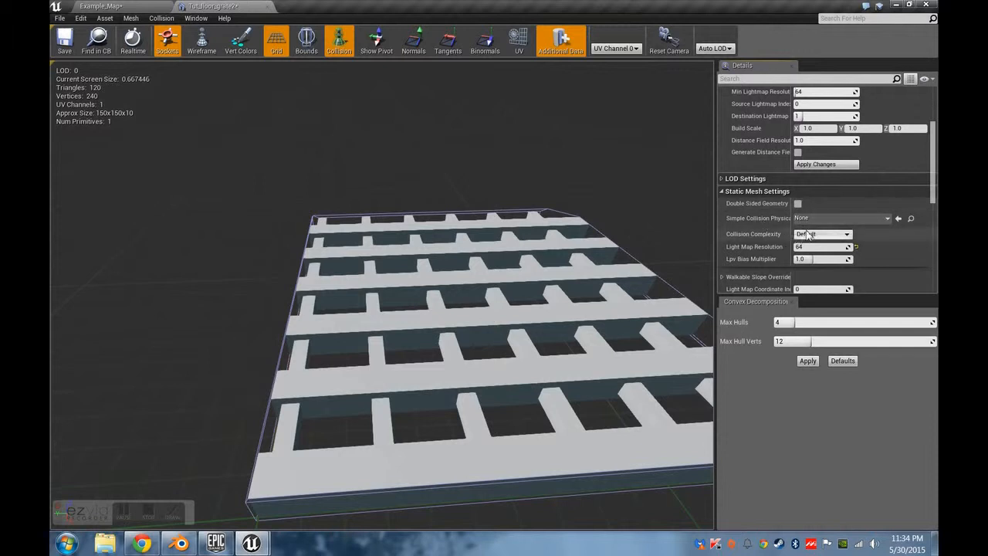
pyautogui.click(822, 234)
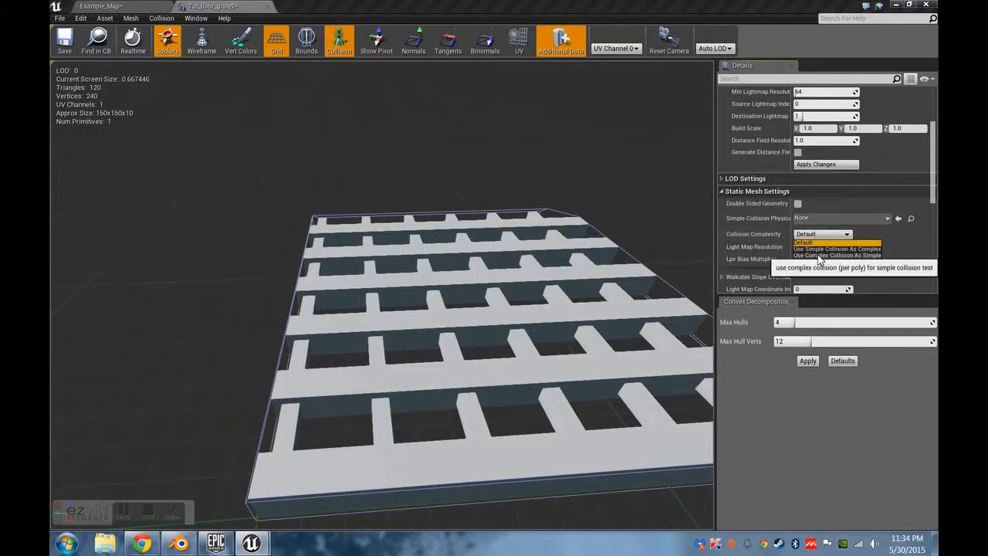
pyautogui.click(819, 255)
# Search the material assets for "world" and assign M_WorldGridMaterial to Element 0 of the grate mesh.
pyautogui.moveTo(352, 380); pyautogui.dragTo(425, 417, button='middle')
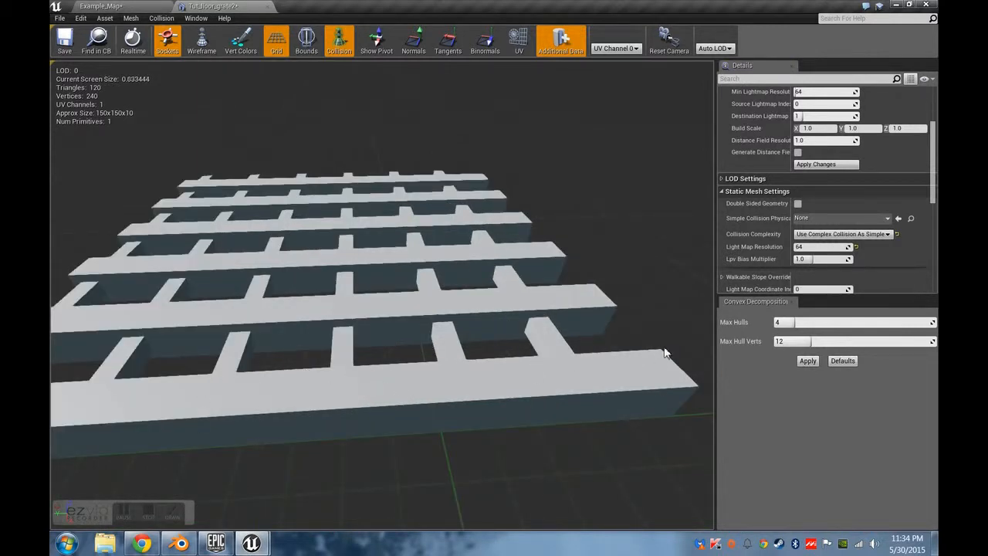
pyautogui.moveTo(424, 419); pyautogui.dragTo(336, 459)
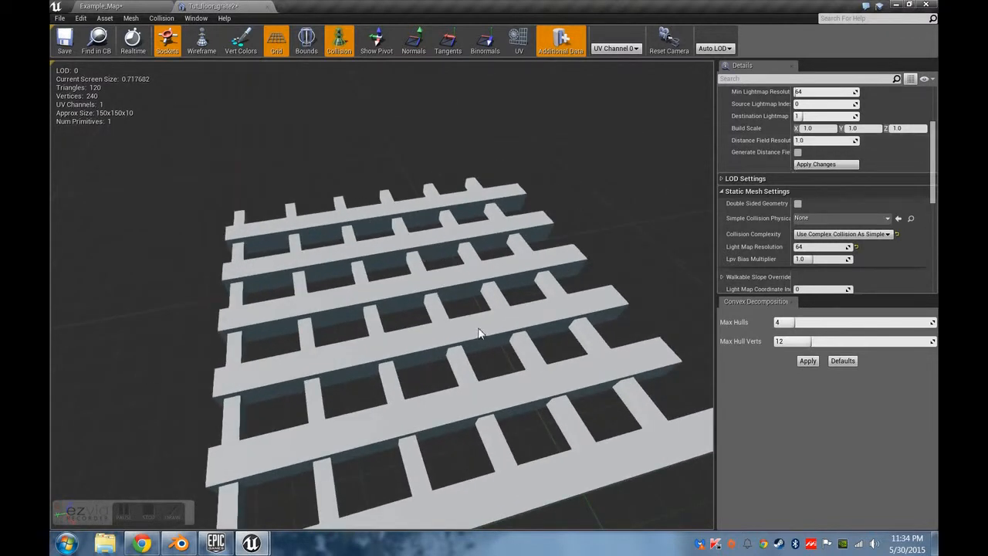
pyautogui.scroll(1, 843, 287)
pyautogui.scroll(6, 843, 288)
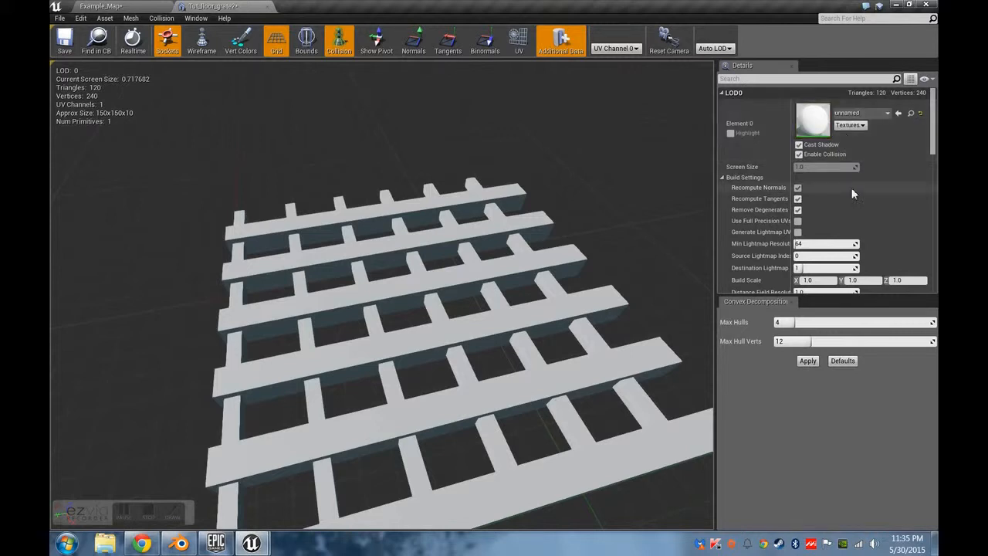
pyautogui.click(864, 114)
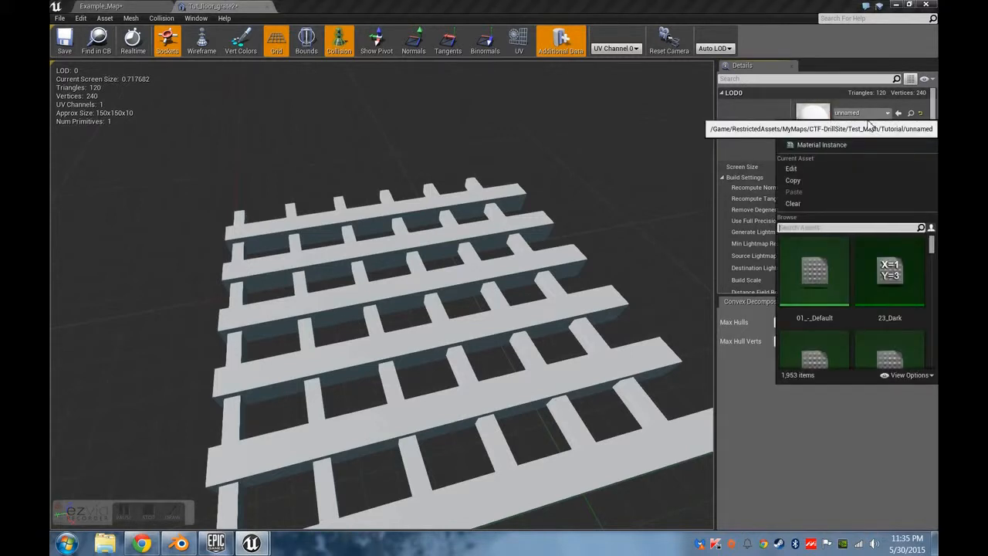
pyautogui.write('world')
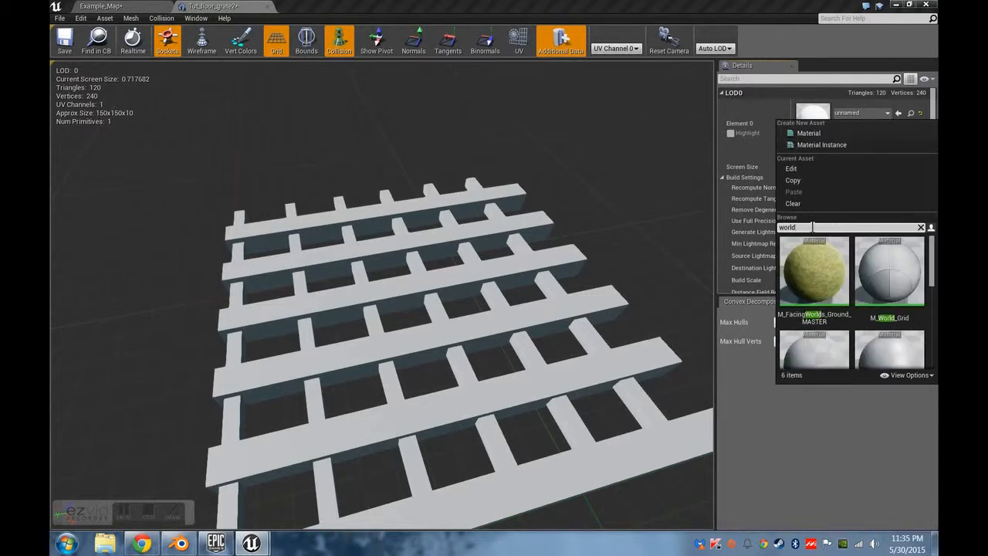
pyautogui.click(820, 350)
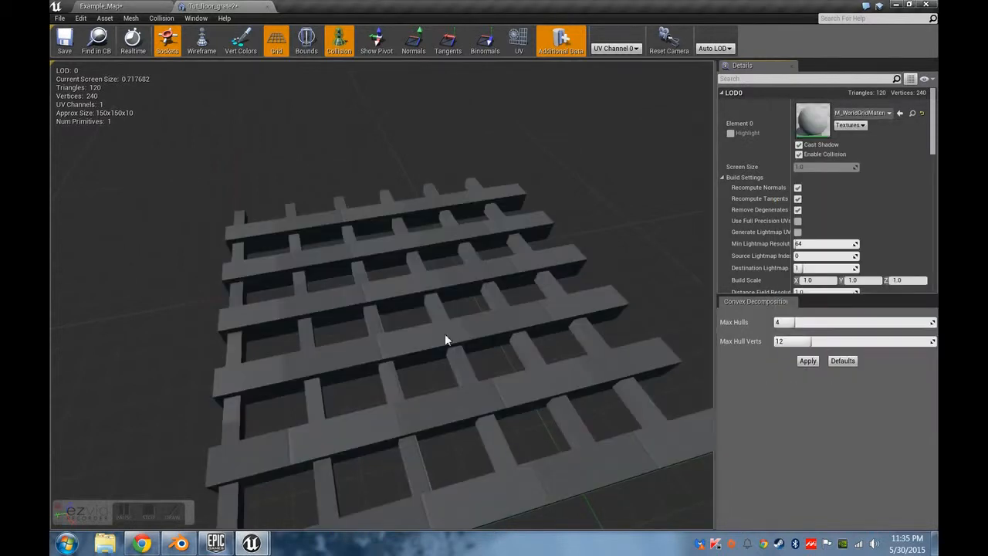
# Apply the pending build setting changes to the grate mesh, then save it and close its editor.
pyautogui.moveTo(501, 335)
pyautogui.mouseDown(button='right')
pyautogui.moveTo(456, 316)
pyautogui.moveTo(478, 340)
pyautogui.moveTo(510, 344)
pyautogui.moveTo(478, 309)
pyautogui.moveTo(463, 328)
pyautogui.moveTo(477, 341)
pyautogui.moveTo(494, 321)
pyautogui.moveTo(481, 302)
pyautogui.moveTo(498, 289)
pyautogui.moveTo(497, 329)
pyautogui.mouseUp(button='right')
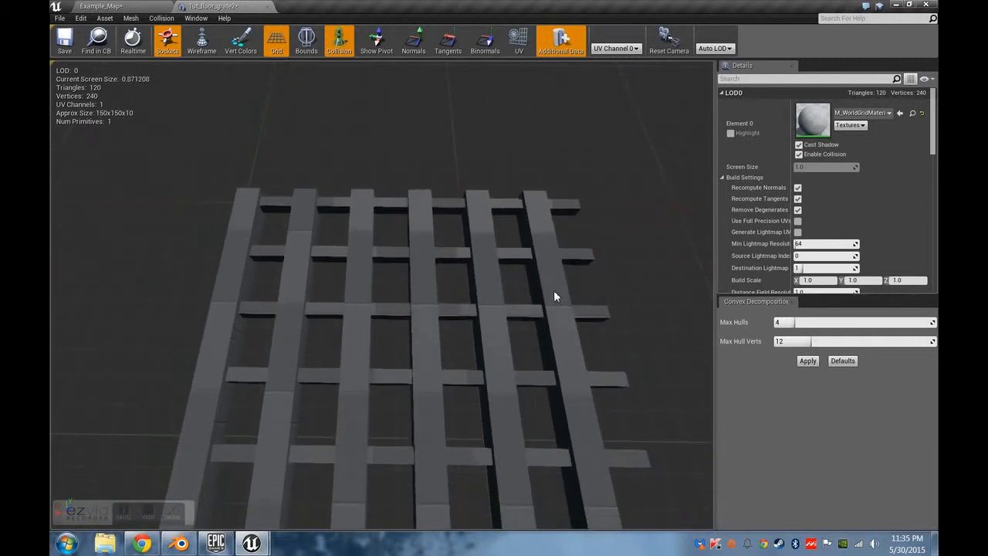
pyautogui.moveTo(309, 230); pyautogui.dragTo(312, 230, button='right')
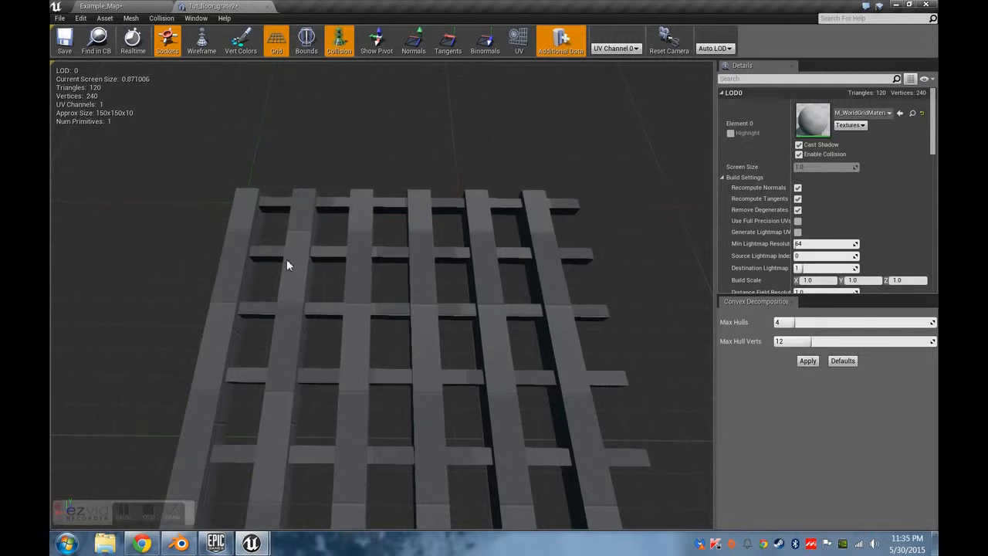
pyautogui.moveTo(278, 284); pyautogui.dragTo(315, 296, button='right')
pyautogui.moveTo(315, 296); pyautogui.dragTo(585, 214)
pyautogui.scroll(-4, 873, 246)
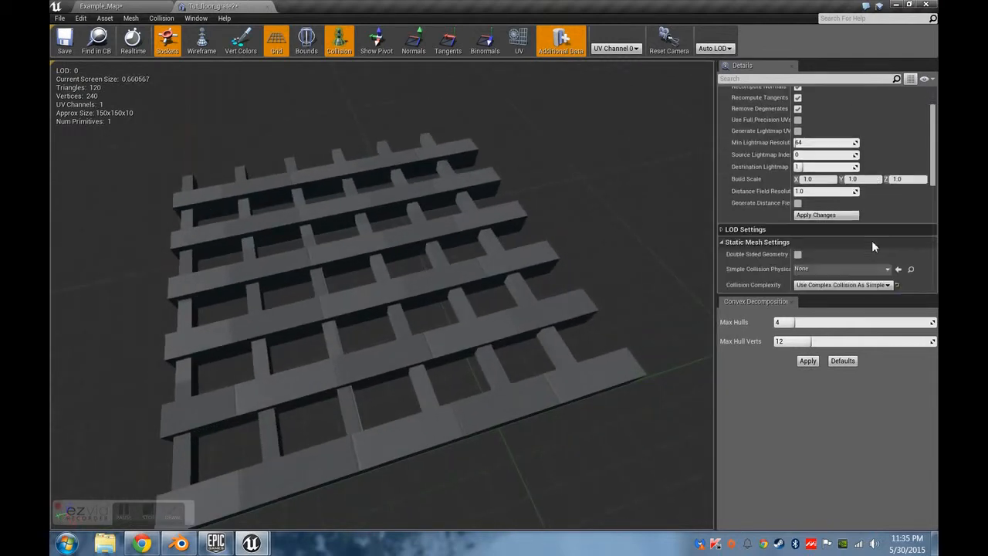
pyautogui.click(815, 200)
pyautogui.scroll(2, 815, 199)
pyautogui.scroll(1, 811, 151)
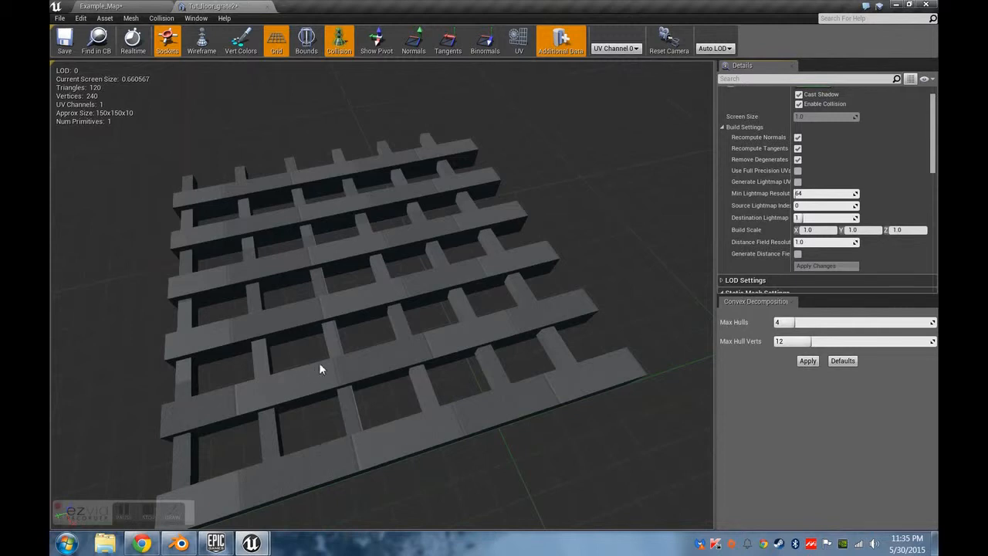
pyautogui.click(75, 48)
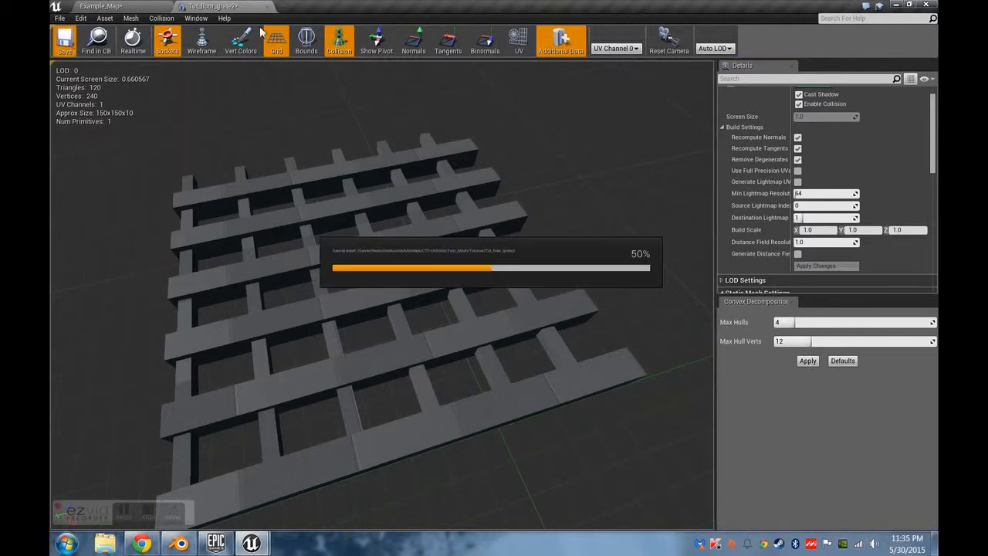
pyautogui.click(268, 7)
# Duplicate the selected floor grate in the level and move the copy along Y beside the existing pair.
pyautogui.moveTo(590, 272); pyautogui.dragTo(599, 218, button='right')
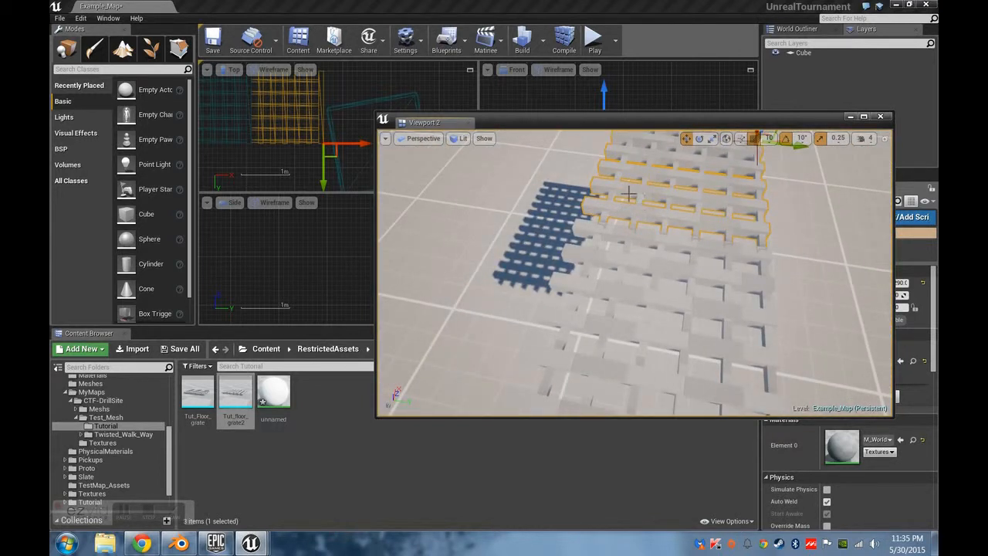
pyautogui.press('f')
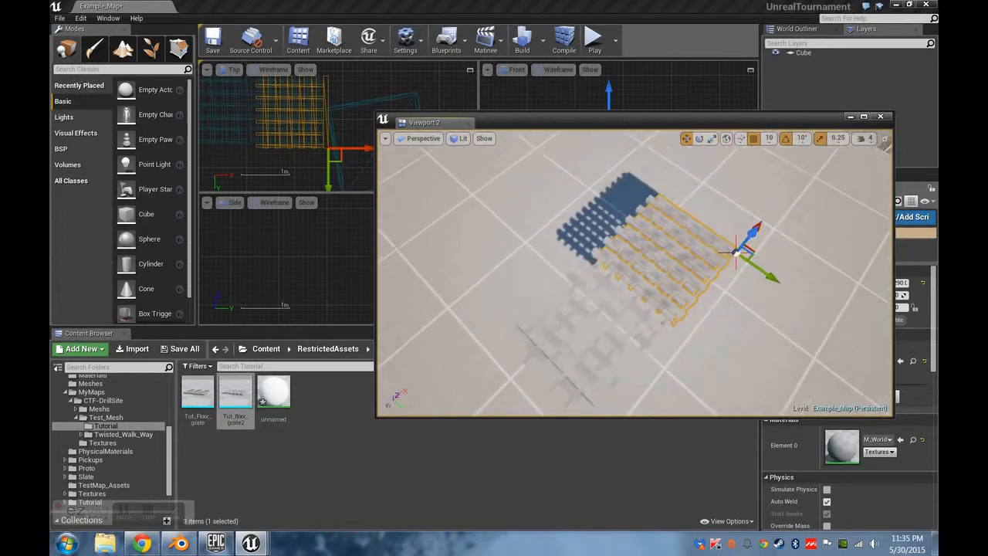
pyautogui.keyDown('alt'); pyautogui.moveTo(656, 259); pyautogui.dragTo(595, 263); pyautogui.keyUp('alt')
pyautogui.keyDown('shift'); pyautogui.moveTo(754, 268); pyautogui.dragTo(791, 357); pyautogui.keyUp('shift')
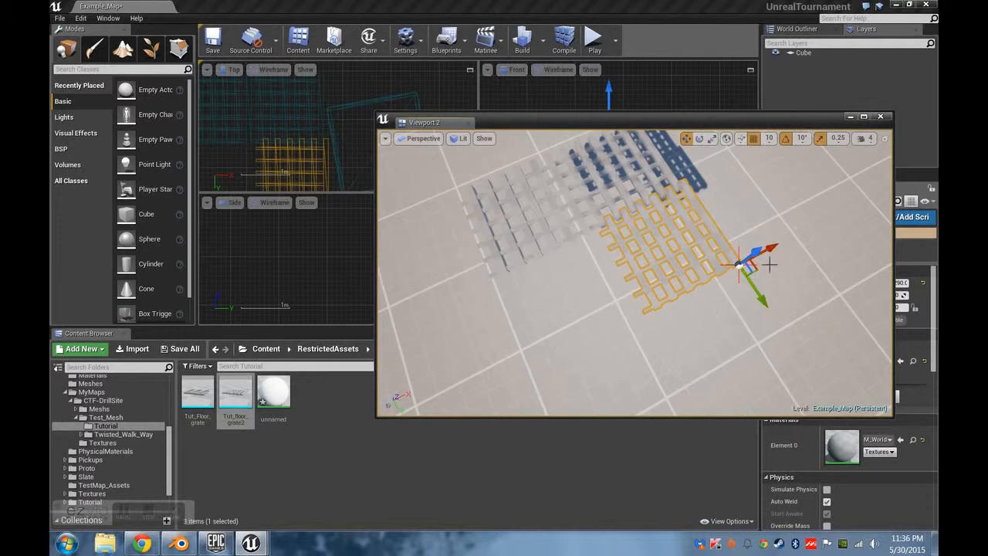
pyautogui.moveTo(762, 303); pyautogui.dragTo(767, 314)
# Place another grate copy along X and line it up flush to complete a two-by-two grid of grates.
pyautogui.moveTo(784, 264); pyautogui.dragTo(669, 293)
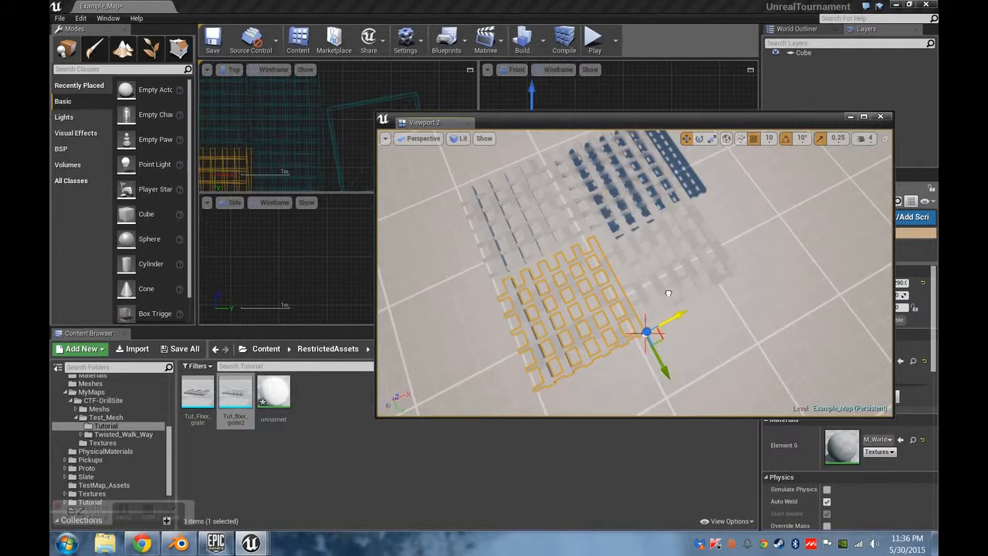
pyautogui.moveTo(663, 365); pyautogui.dragTo(660, 361)
pyautogui.moveTo(572, 300); pyautogui.dragTo(564, 229, button='right')
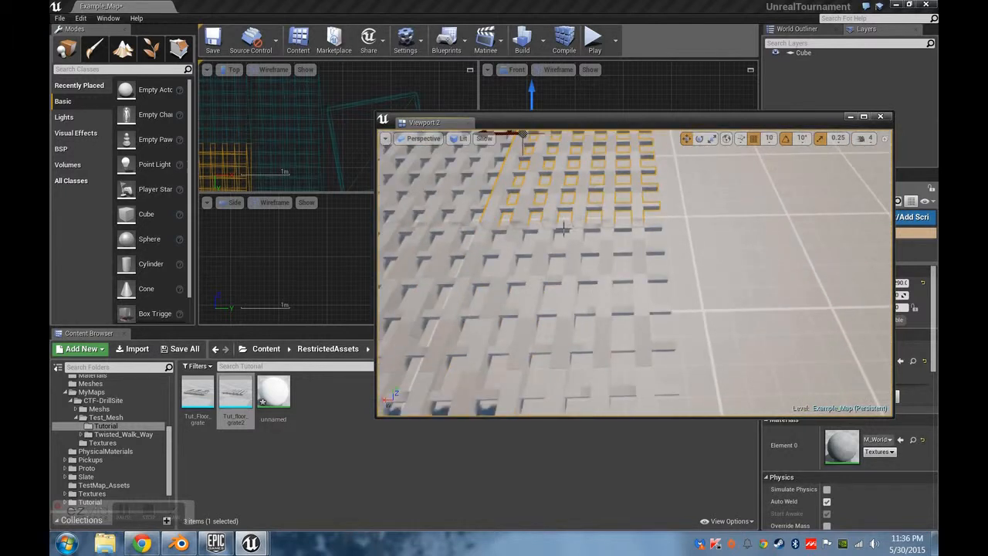
pyautogui.moveTo(584, 267)
pyautogui.mouseDown(button='right')
pyautogui.moveTo(584, 239)
pyautogui.moveTo(598, 238)
pyautogui.moveTo(585, 267)
pyautogui.mouseUp(button='right')
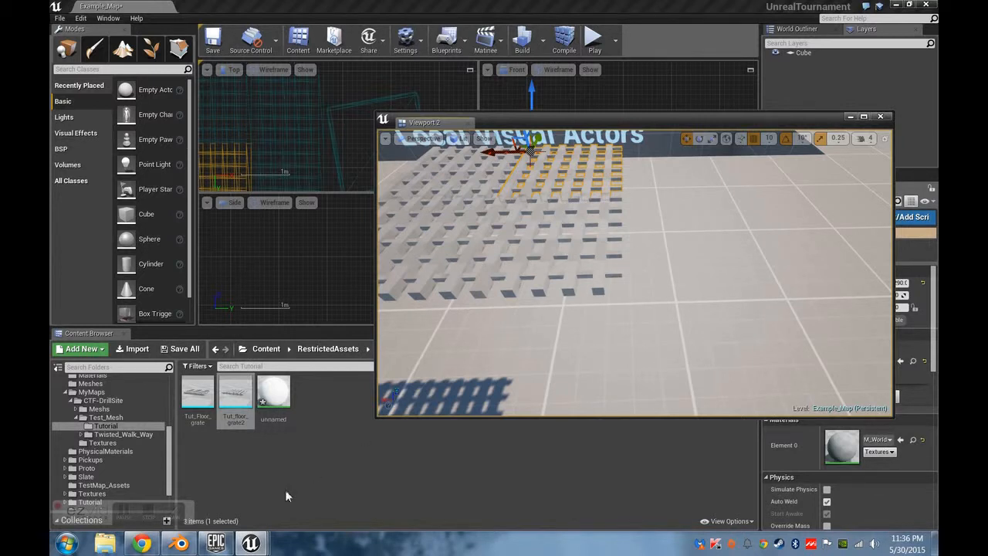
# Switch to Blender, enter Edit Mode on the grate with face selection, and select the end crossbar's top face.
pyautogui.click(171, 545)
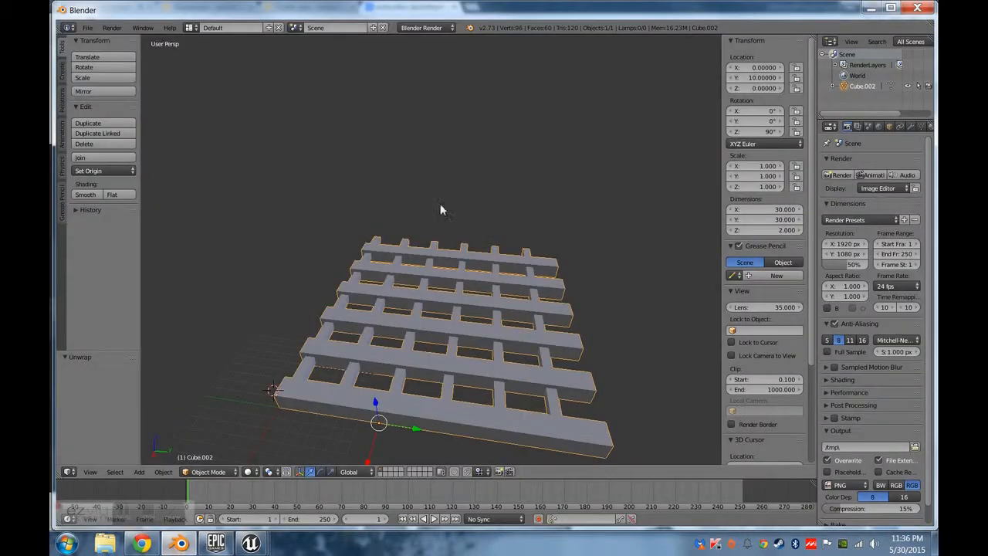
pyautogui.moveTo(480, 415); pyautogui.dragTo(464, 287, button='middle')
pyautogui.moveTo(545, 354); pyautogui.dragTo(418, 307, button='middle')
pyautogui.press('Tab')
pyautogui.press('Tab')
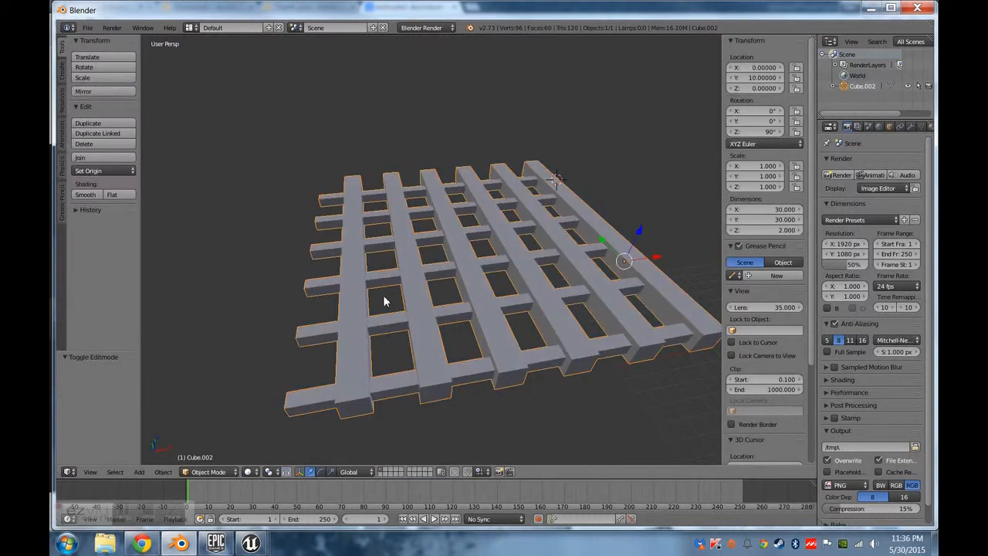
pyautogui.moveTo(381, 365); pyautogui.dragTo(427, 360, button='middle')
pyautogui.press('Tab')
pyautogui.moveTo(390, 331); pyautogui.dragTo(409, 328, button='middle')
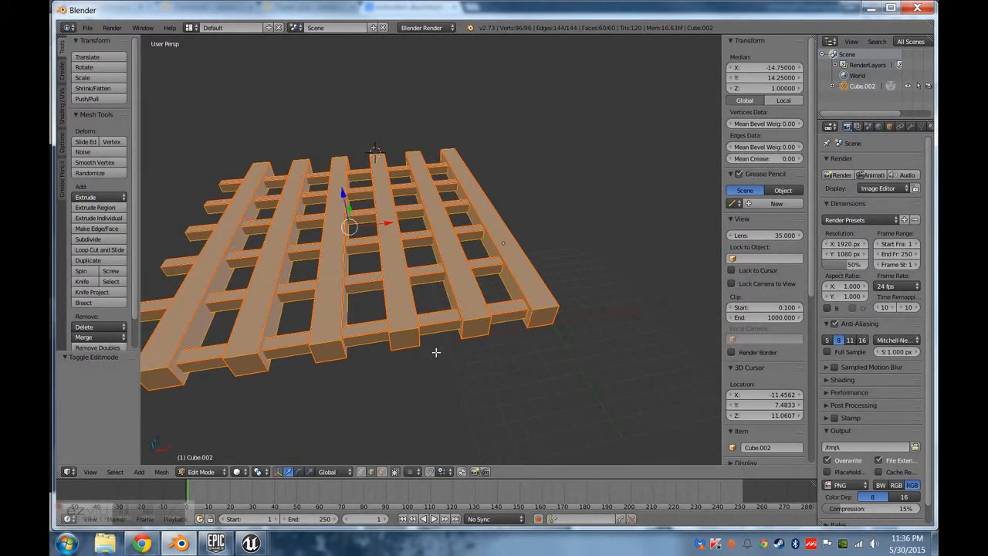
pyautogui.click(382, 472)
pyautogui.rightClick(504, 309)
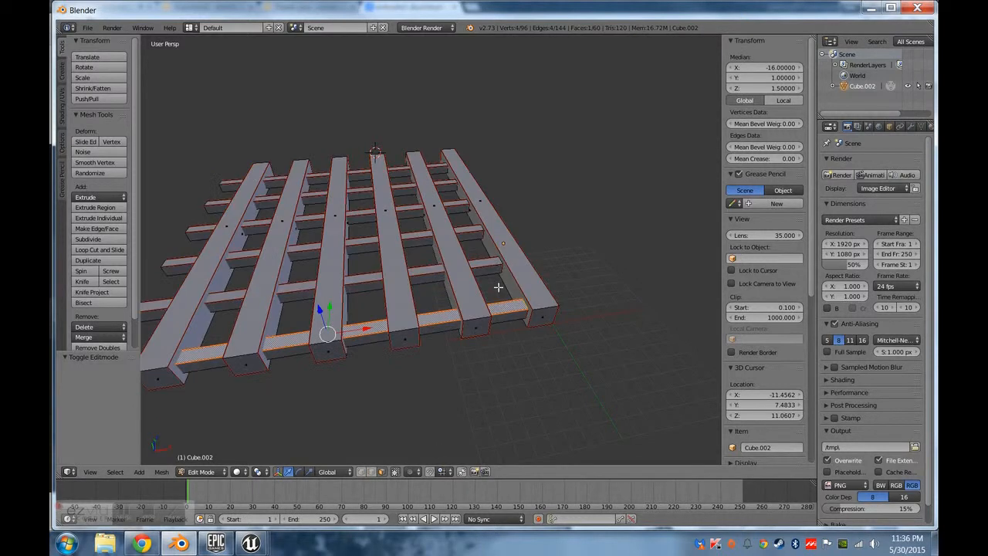
# Save the Blender file as untitled.blend in the Floor Grate Mesh folder.
pyautogui.click(87, 28)
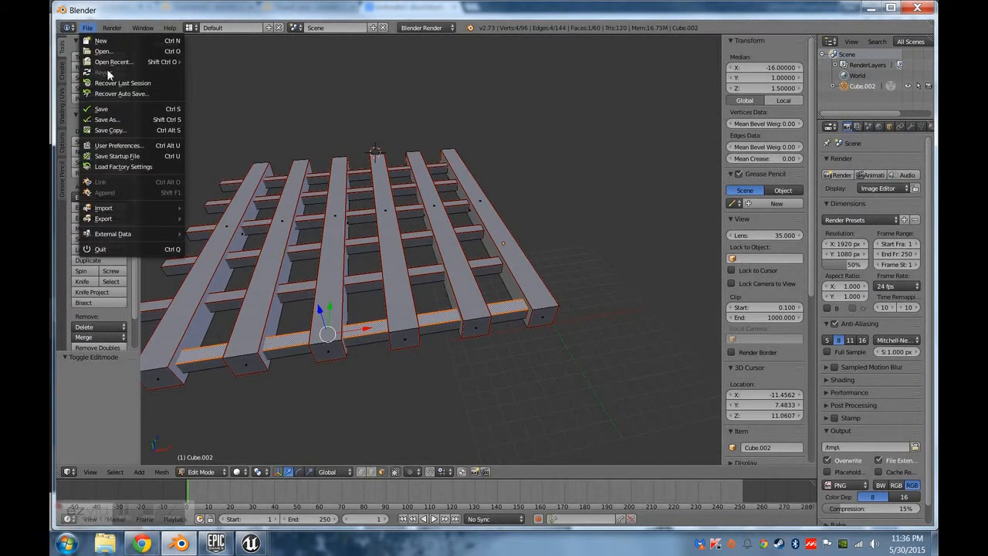
pyautogui.click(122, 109)
pyautogui.click(914, 56)
# Save the grate file under the new name Floor_Grate_Finishing_Piece.blend in the Floor Grate Mesh folder.
pyautogui.click(86, 29)
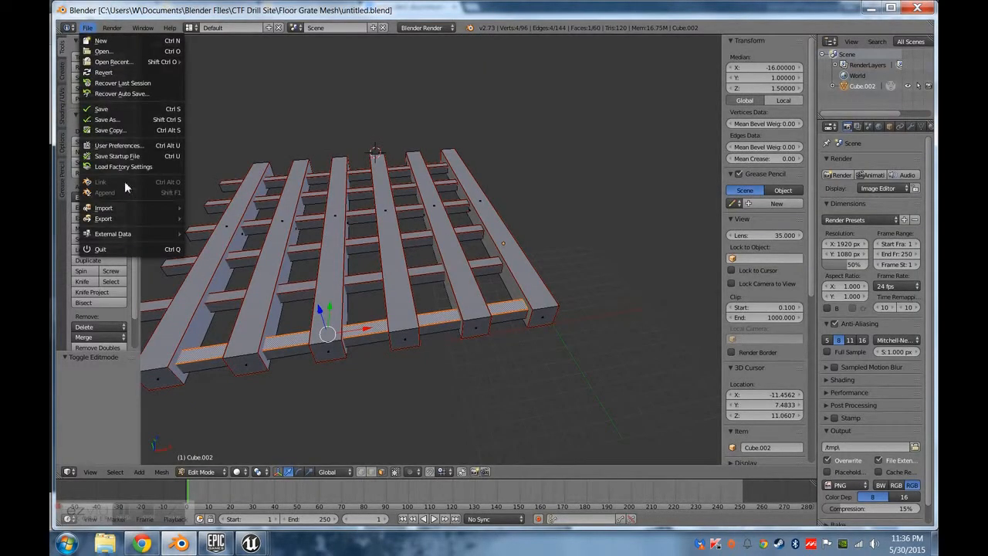
pyautogui.click(112, 120)
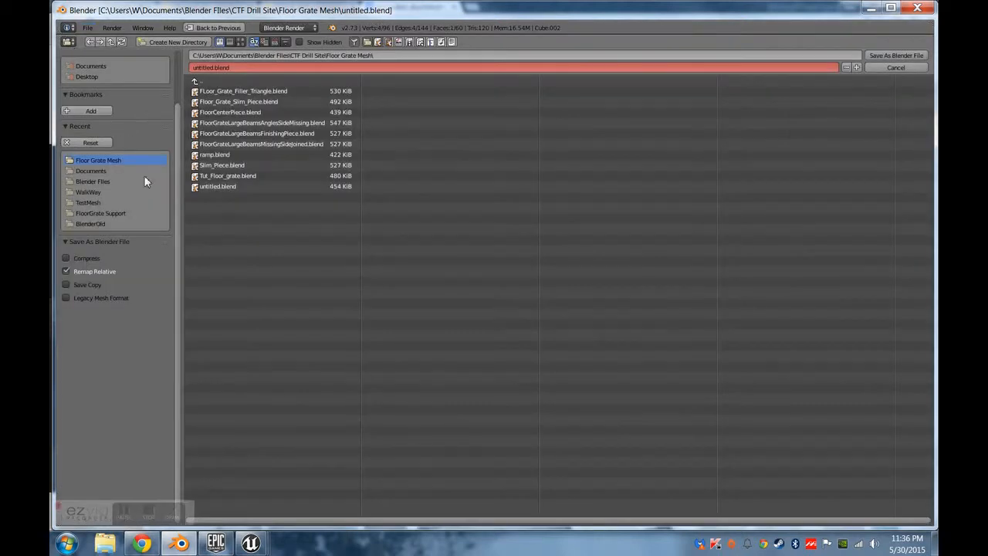
pyautogui.click(217, 66)
pyautogui.write('Fl')
pyautogui.press('Return')
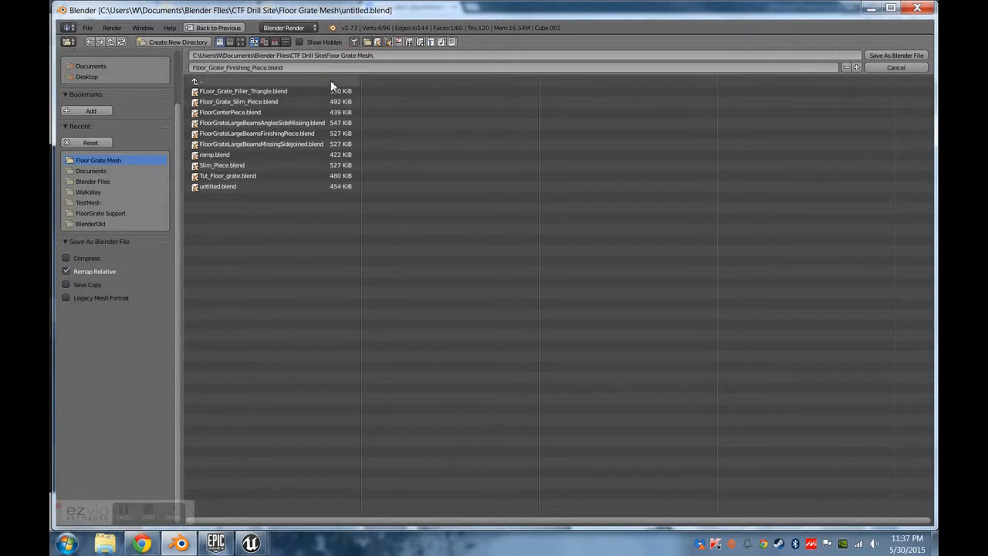
pyautogui.click(880, 55)
# Delete the faces of all the grate's bars in Edit Mode except for one single long beam.
pyautogui.press('Tab')
pyautogui.press('a')
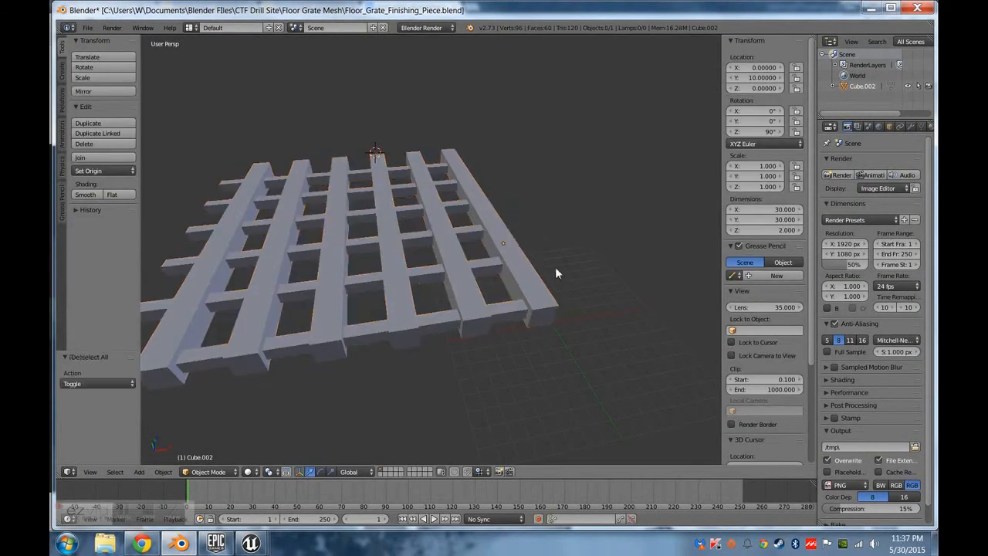
pyautogui.press('Tab')
pyautogui.press('a')
pyautogui.press('a')
pyautogui.moveTo(591, 244); pyautogui.dragTo(512, 247, button='middle')
pyautogui.keyDown('shift'); pyautogui.rightClick(502, 243); pyautogui.keyUp('shift')
pyautogui.keyDown('shift'); pyautogui.rightClick(373, 266); pyautogui.keyUp('shift')
pyautogui.moveTo(434, 290); pyautogui.dragTo(459, 244, button='middle')
pyautogui.moveTo(482, 220); pyautogui.dragTo(624, 362, button='middle')
pyautogui.keyDown('shift'); pyautogui.rightClick(506, 263); pyautogui.keyUp('shift')
pyautogui.moveTo(296, 267); pyautogui.dragTo(493, 276, button='middle')
pyautogui.press('x')
pyautogui.click(399, 330)
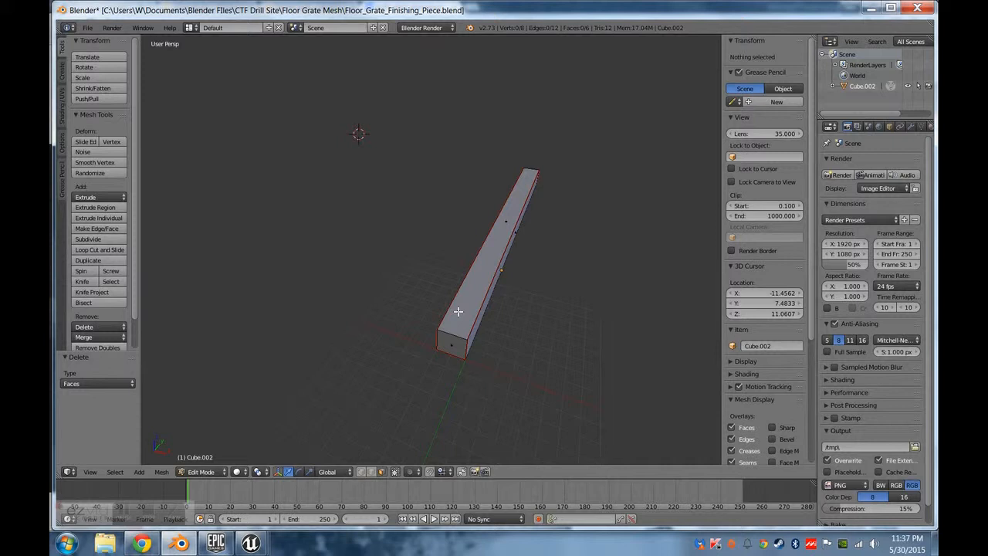
# Select the beam's long top face and raise it to a global Z of 2.5.
pyautogui.moveTo(464, 301); pyautogui.dragTo(461, 271, button='middle')
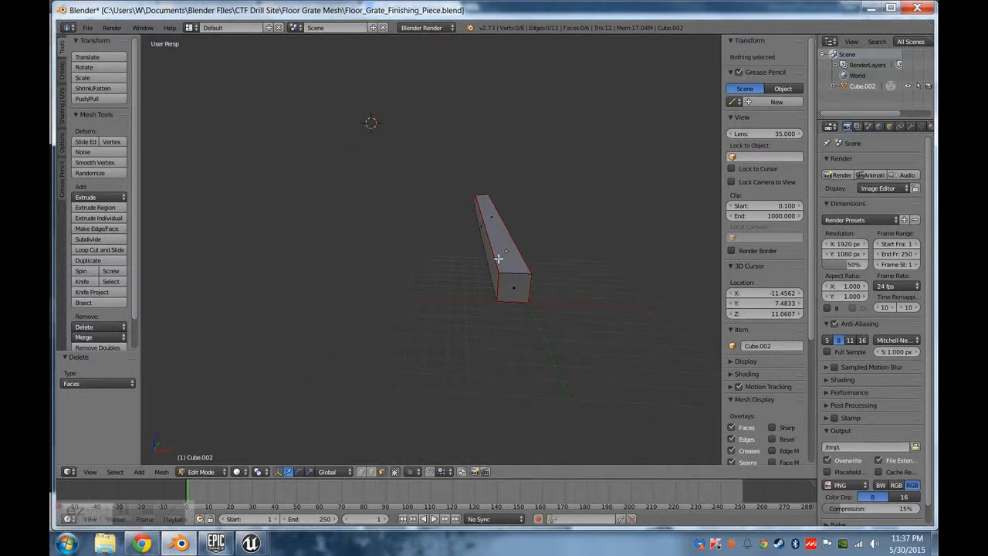
pyautogui.rightClick(500, 220)
pyautogui.moveTo(563, 249); pyautogui.dragTo(510, 232, button='middle')
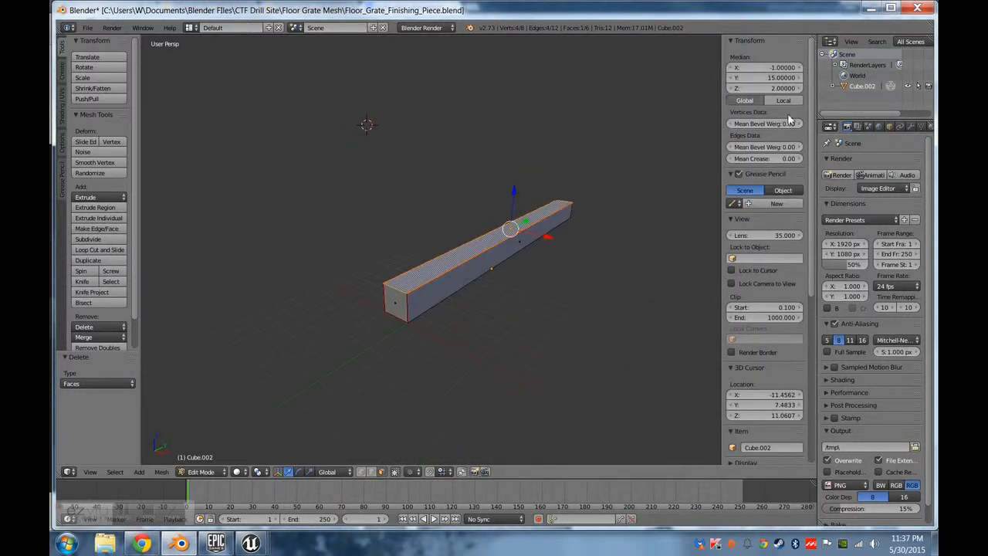
pyautogui.moveTo(513, 191); pyautogui.dragTo(513, 188)
pyautogui.hotkey('ctrl', 'z')
pyautogui.click(778, 92)
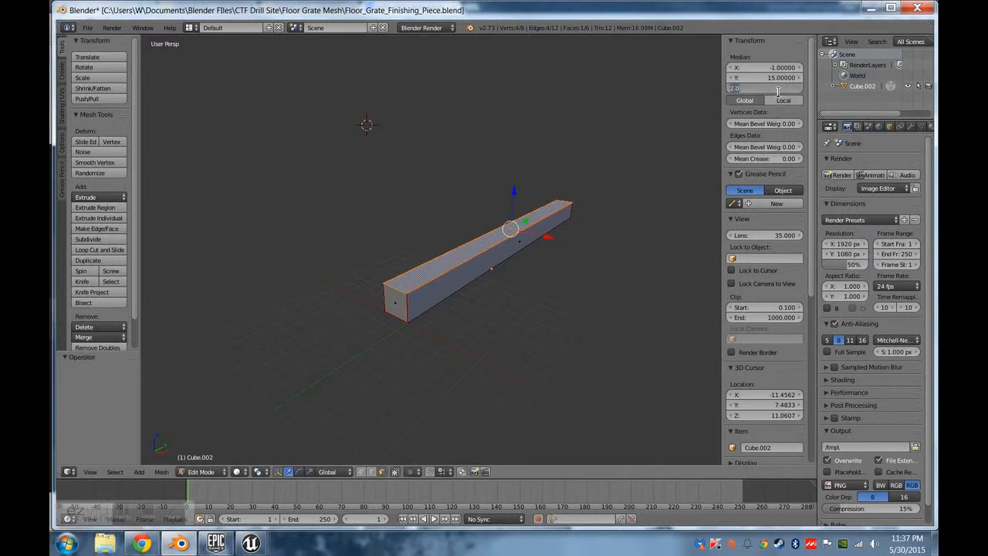
pyautogui.press('Return')
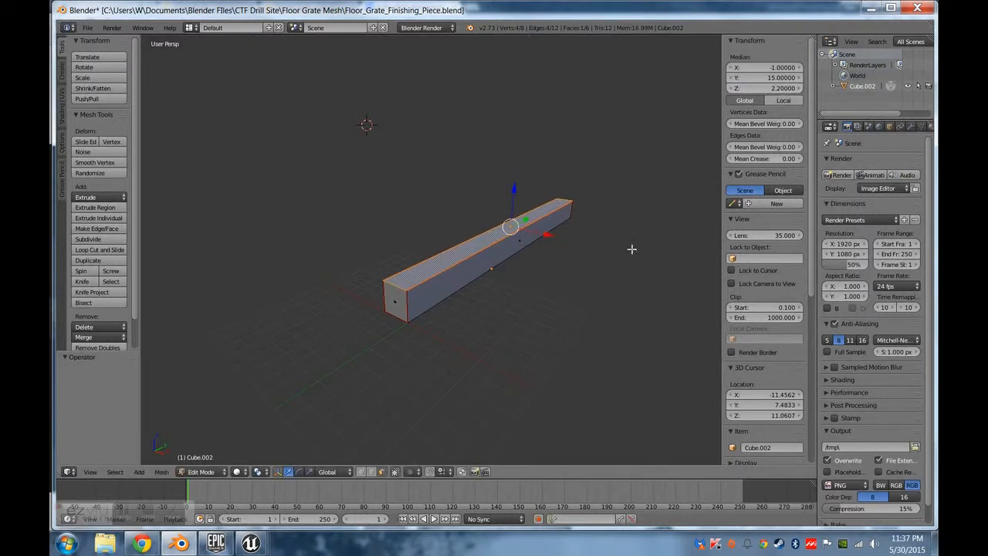
pyautogui.click(782, 88)
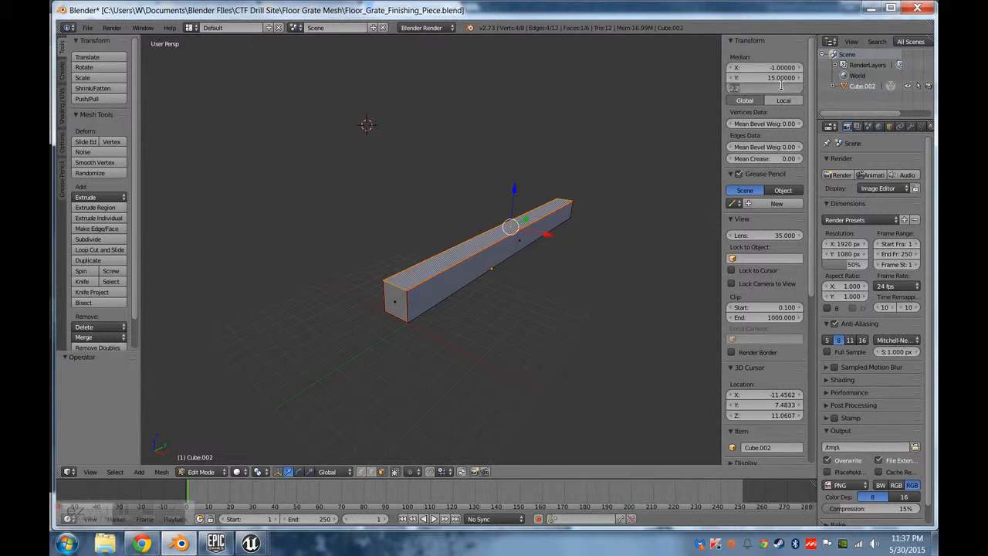
pyautogui.press('Return')
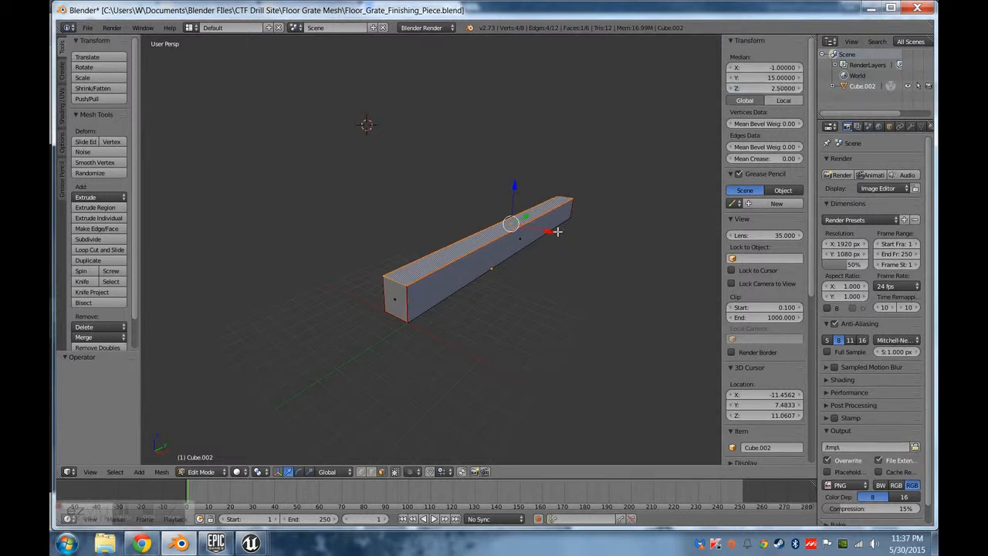
# Select the beam's long side face on the positive X side and try to move it to X 2.5.
pyautogui.rightClick(503, 244)
pyautogui.click(775, 90)
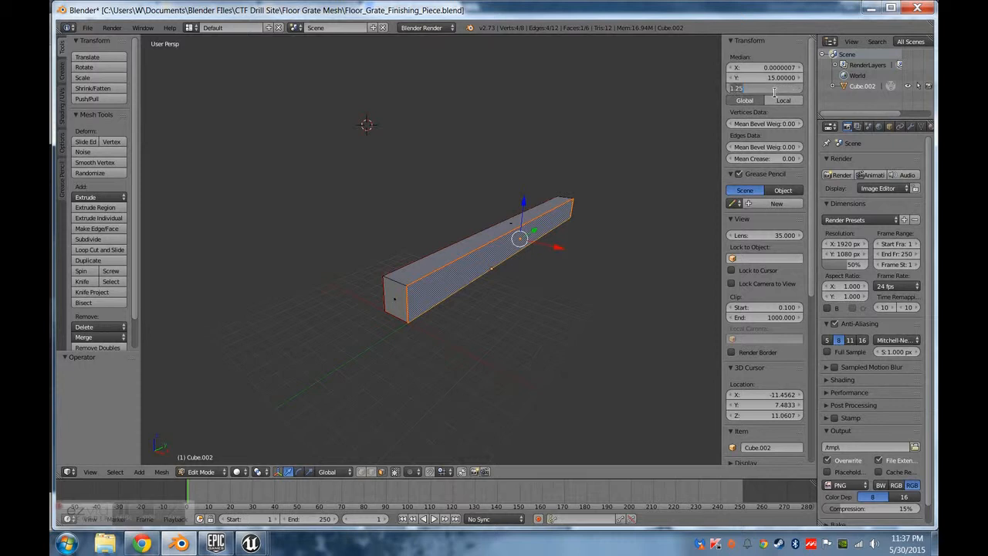
pyautogui.click(773, 68)
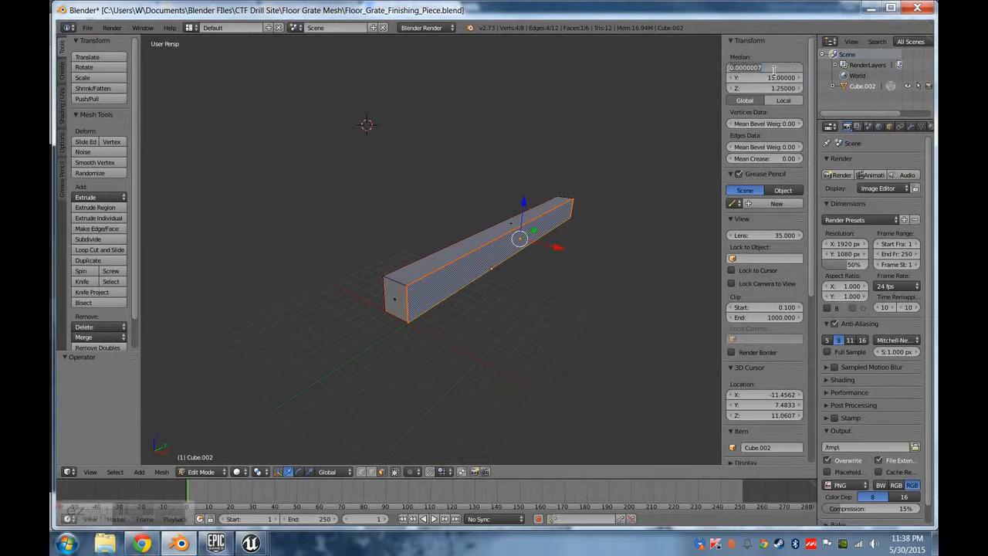
pyautogui.write('2.5')
pyautogui.press('Return')
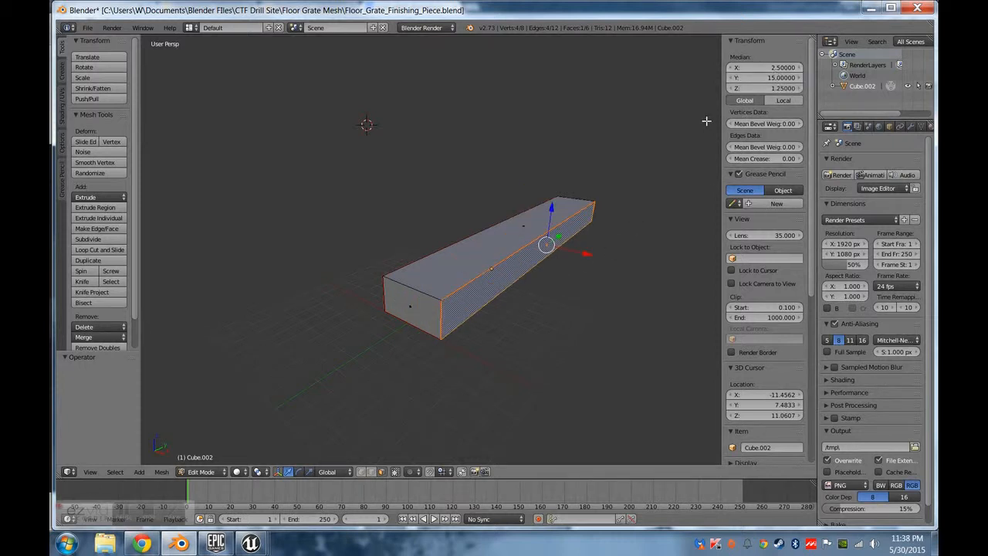
pyautogui.hotkey('ctrl', 'z')
# Widen the beam by setting the selected side face's global X position to 0.5.
pyautogui.click(778, 68)
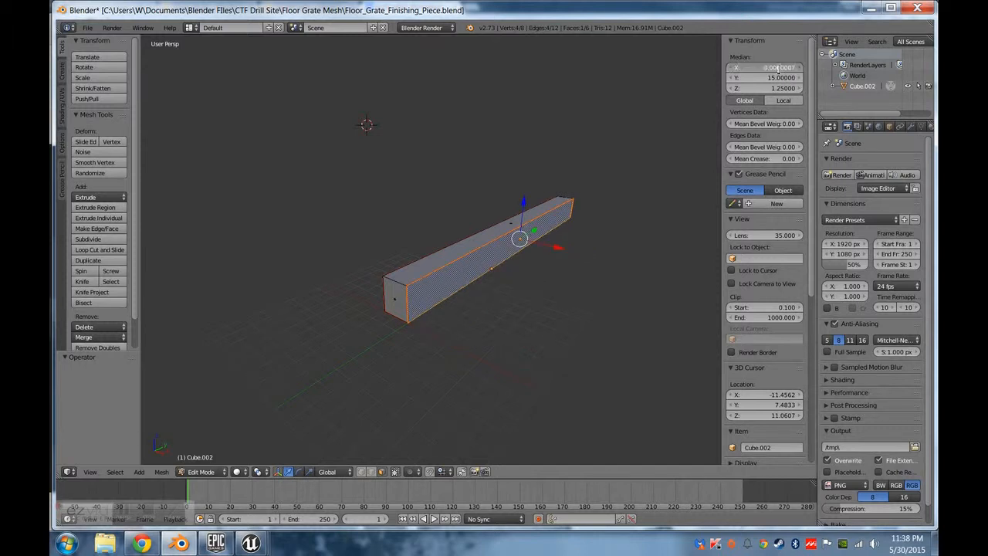
pyautogui.moveTo(778, 70); pyautogui.dragTo(690, 65)
pyautogui.write('1.5')
pyautogui.press('Return')
pyautogui.moveTo(469, 382); pyautogui.dragTo(507, 386, button='middle')
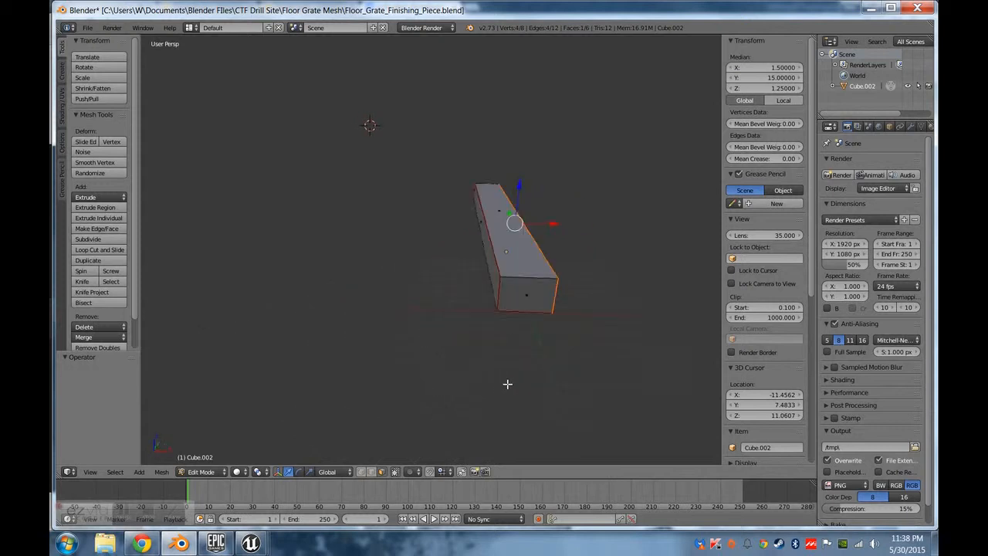
pyautogui.click(782, 68)
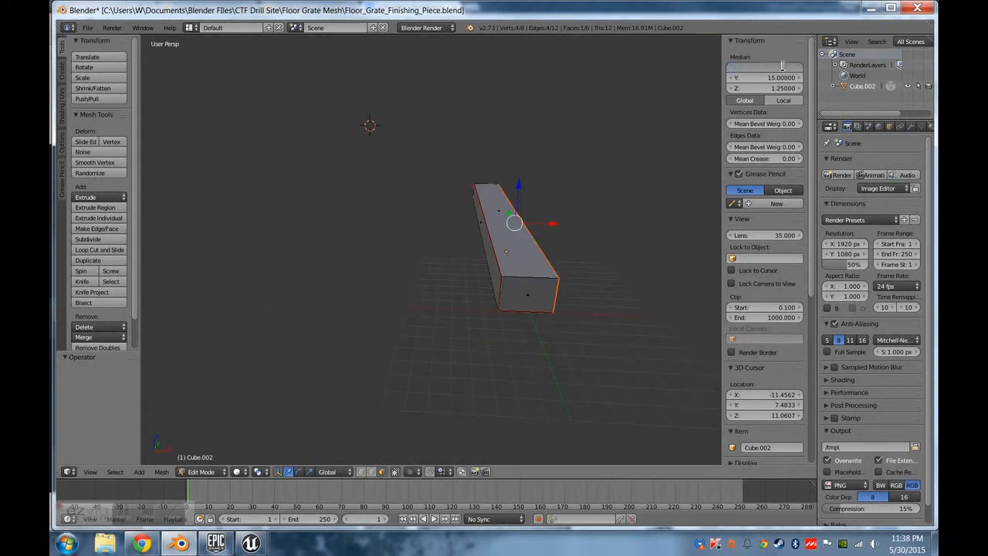
pyautogui.write('0.5')
pyautogui.press('Return')
# Select the opposite long side face of the beam and set its global X position to -2.5.
pyautogui.rightClick(499, 280)
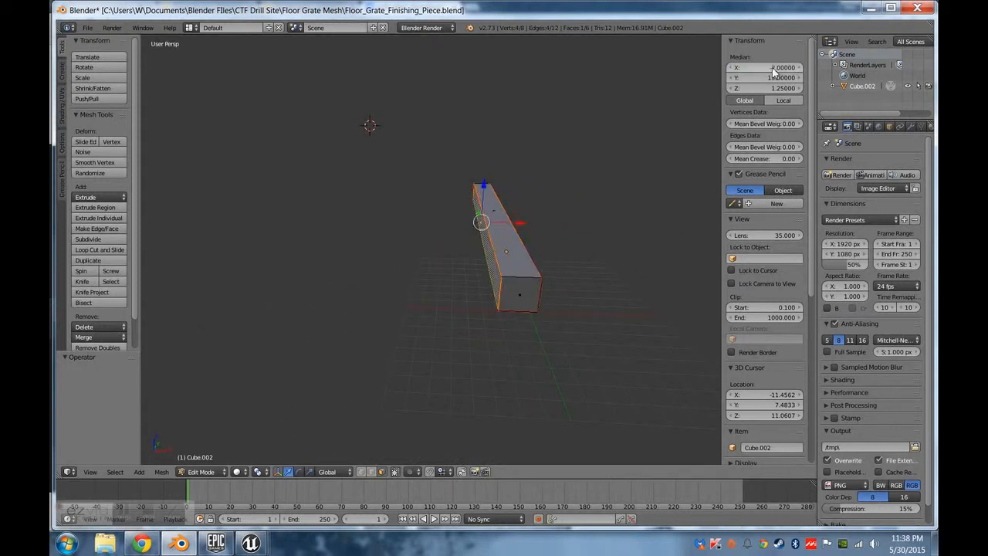
pyautogui.click(773, 69)
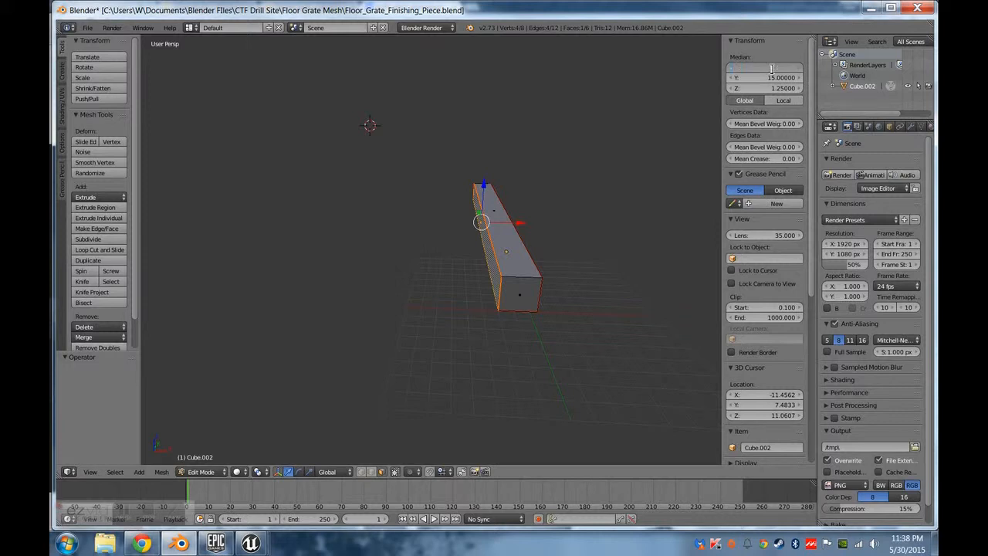
pyautogui.write('-2.5')
pyautogui.press('Return')
# Select the beam's underside face and lower it to a global Z of -0.5.
pyautogui.moveTo(525, 324); pyautogui.dragTo(525, 244, button='middle')
pyautogui.rightClick(515, 233)
pyautogui.moveTo(636, 240); pyautogui.dragTo(604, 283, button='middle')
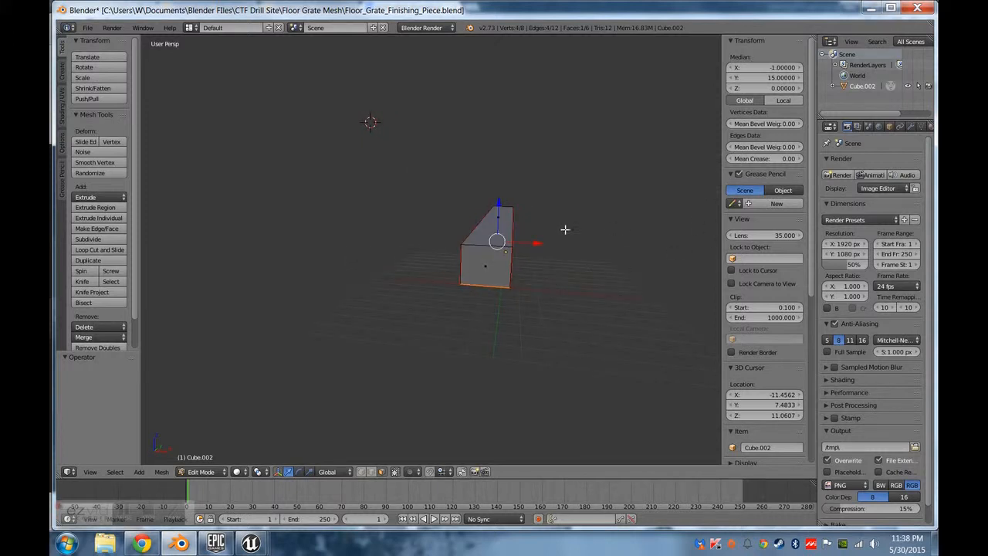
pyautogui.click(773, 88)
pyautogui.write('-0.5')
pyautogui.press('Return')
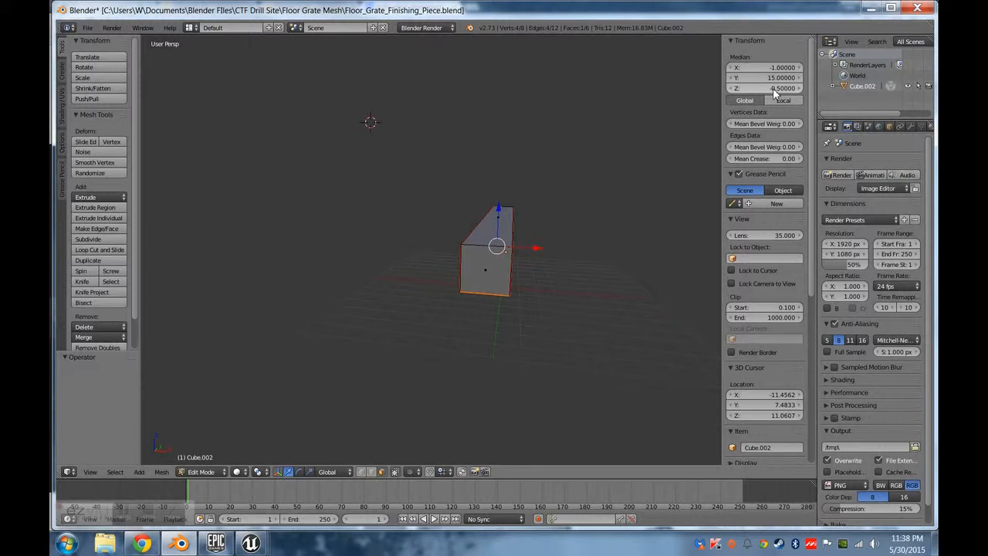
# Export the beam in FBX format over Tut_floor_grate2.fbx in the Documents folder.
pyautogui.click(89, 28)
pyautogui.moveTo(116, 218)
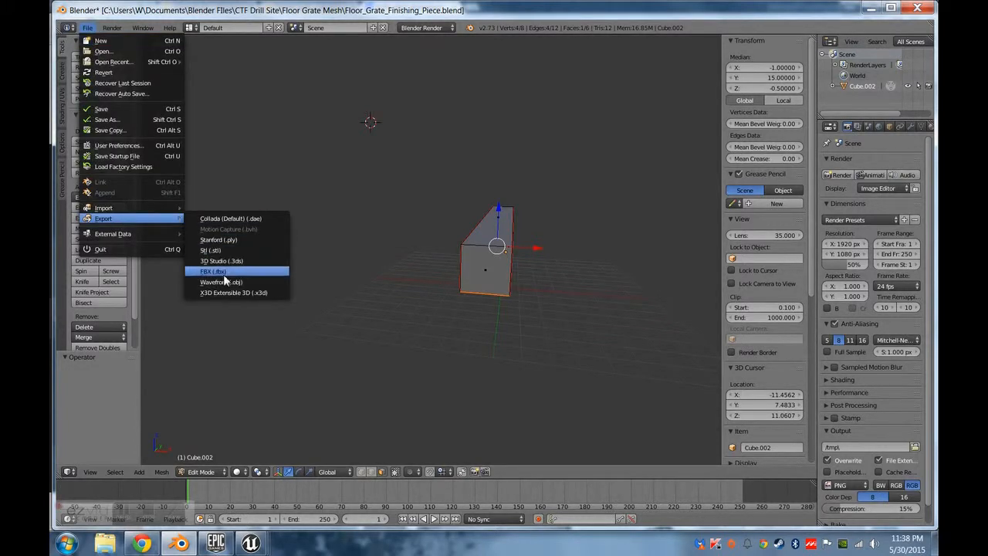
pyautogui.click(223, 272)
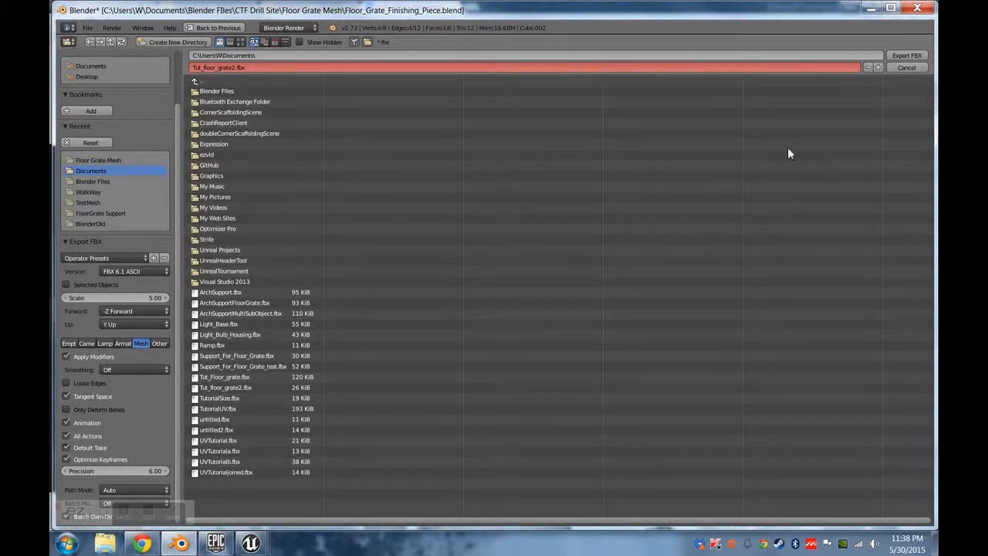
pyautogui.click(905, 55)
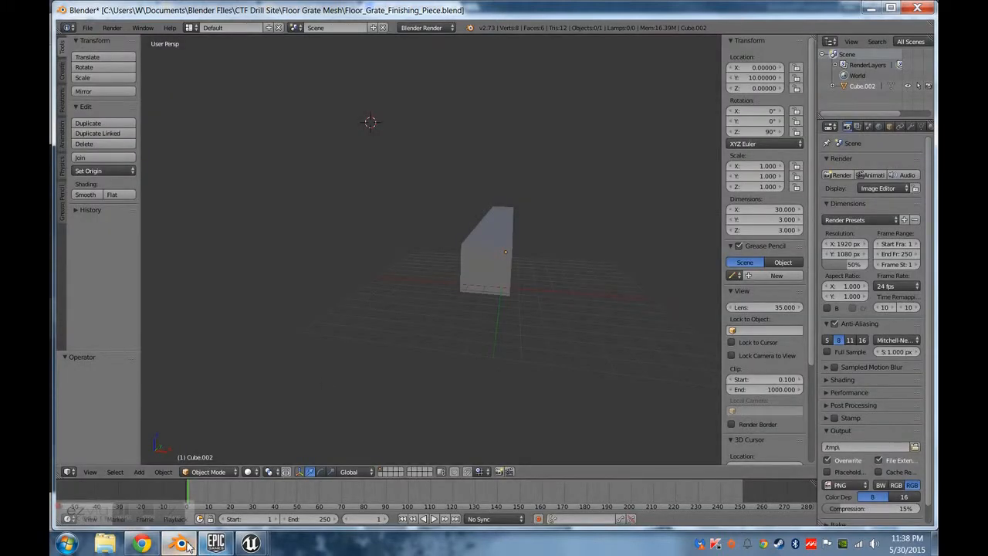
# Switch to Unreal Engine and browse the Documents library for a mesh to import into the Tutorial folder.
pyautogui.moveTo(185, 546)
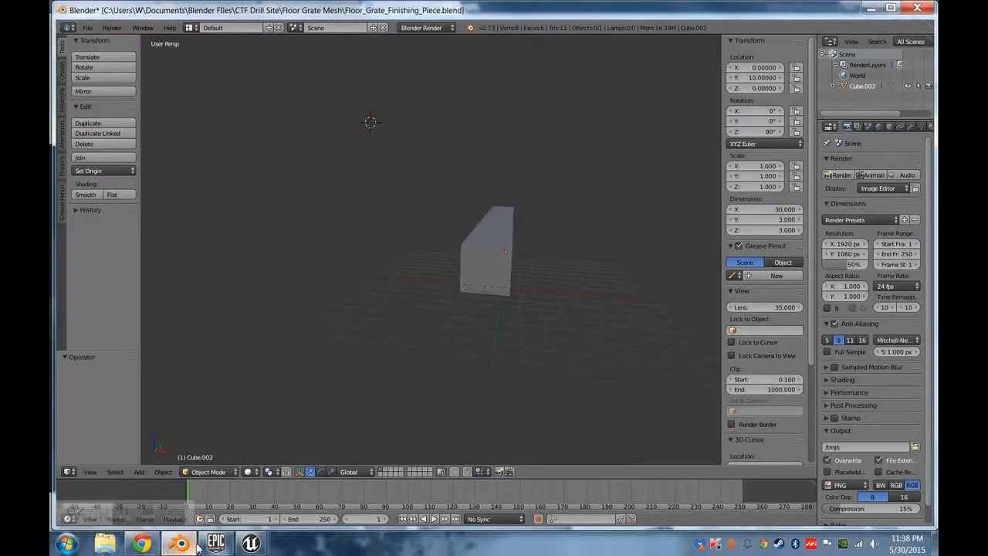
pyautogui.moveTo(251, 544)
pyautogui.click(394, 494)
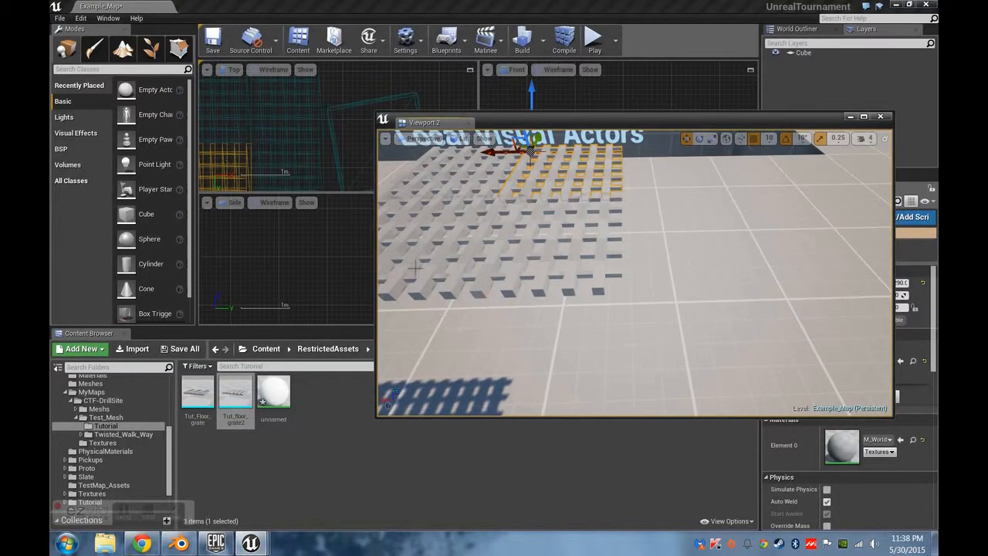
pyautogui.click(353, 468)
pyautogui.click(132, 348)
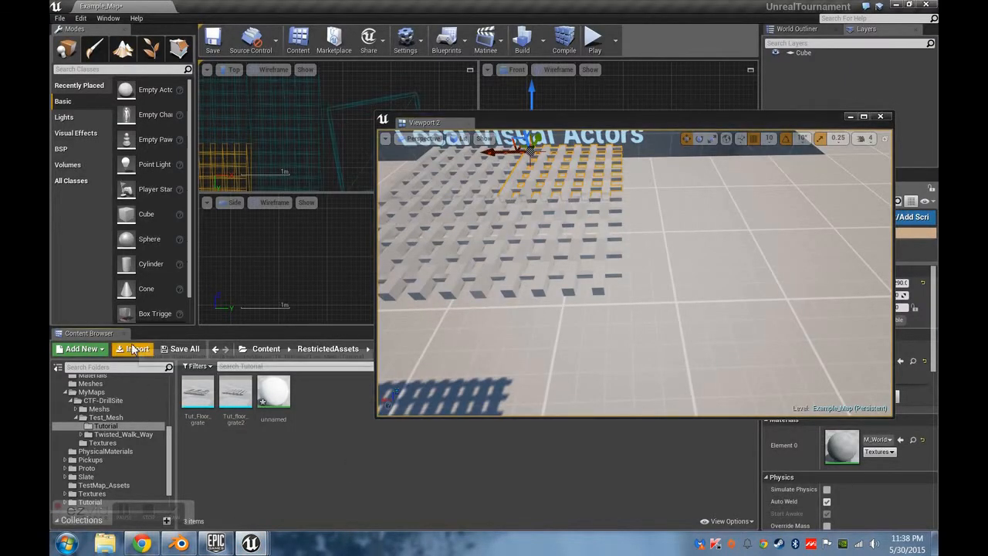
pyautogui.scroll(-1, 494, 382)
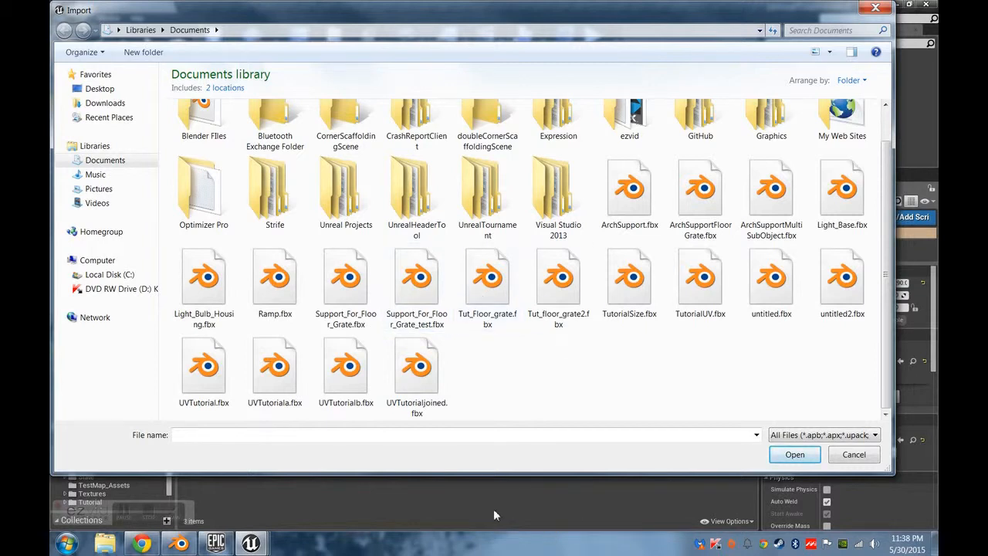
# Switch back to Blender and start another FBX export of the finishing piece.
pyautogui.click(178, 544)
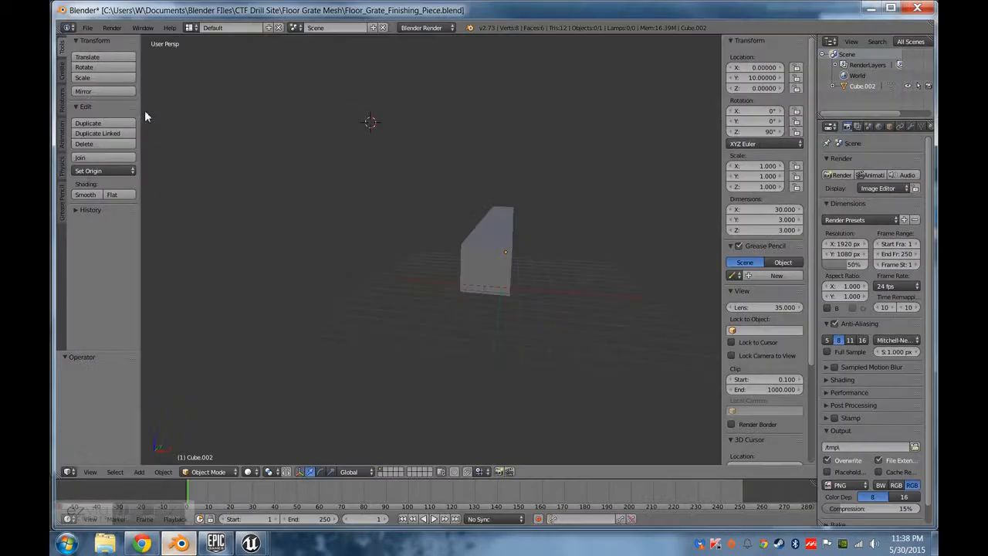
pyautogui.click(87, 40)
pyautogui.click(87, 28)
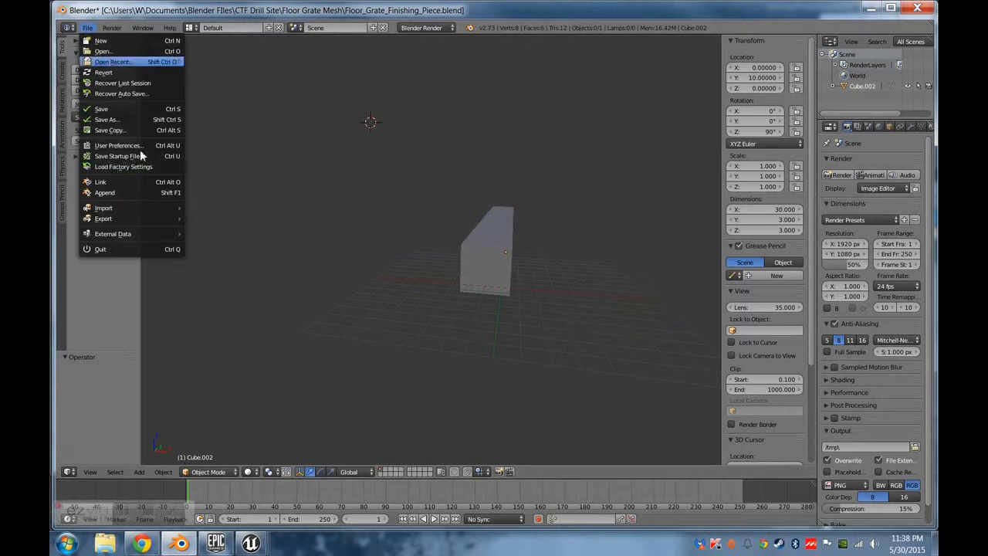
pyautogui.click(87, 28)
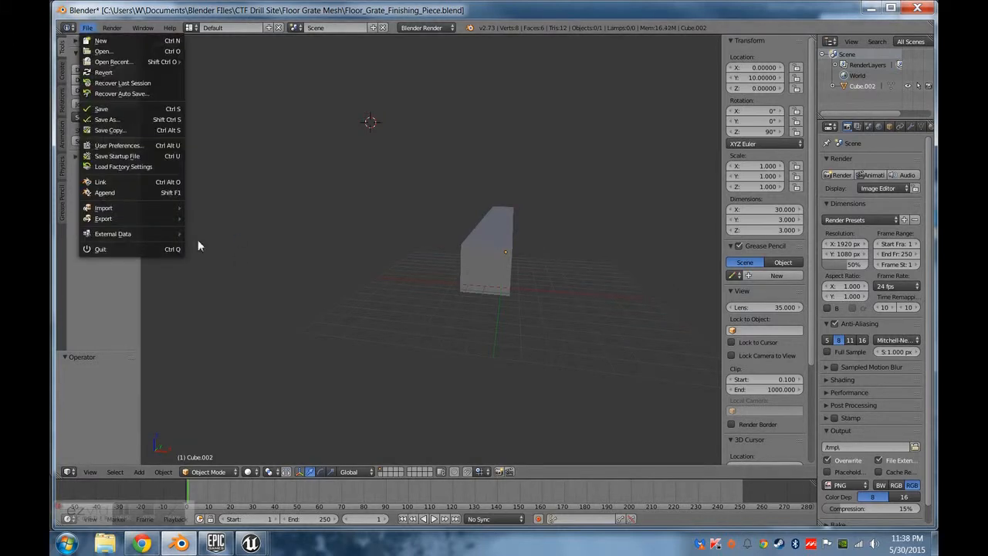
pyautogui.moveTo(161, 220)
pyautogui.click(215, 271)
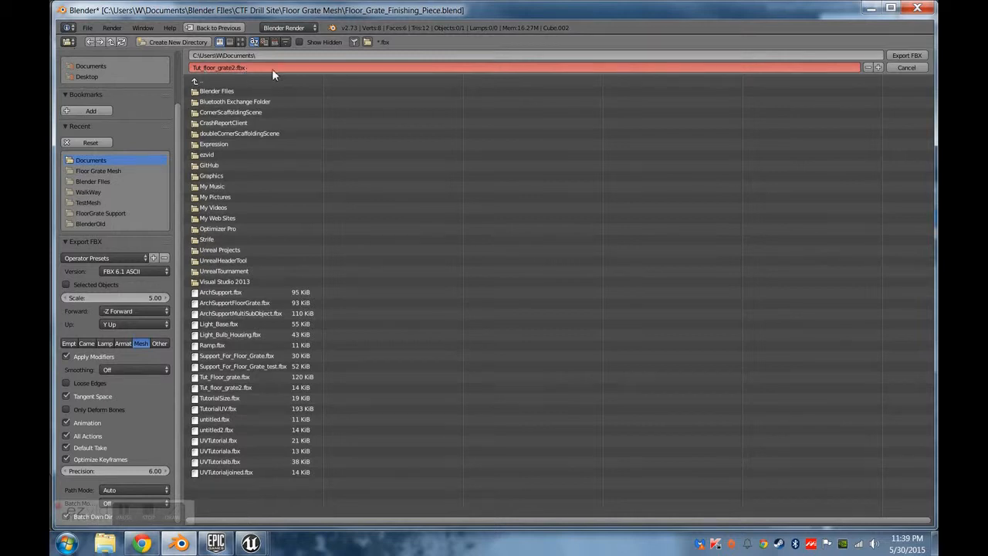
# Switch to Unreal Engine, try to import Tut_floor_grate2.fbx, and decline overwriting the existing asset.
pyautogui.click(250, 543)
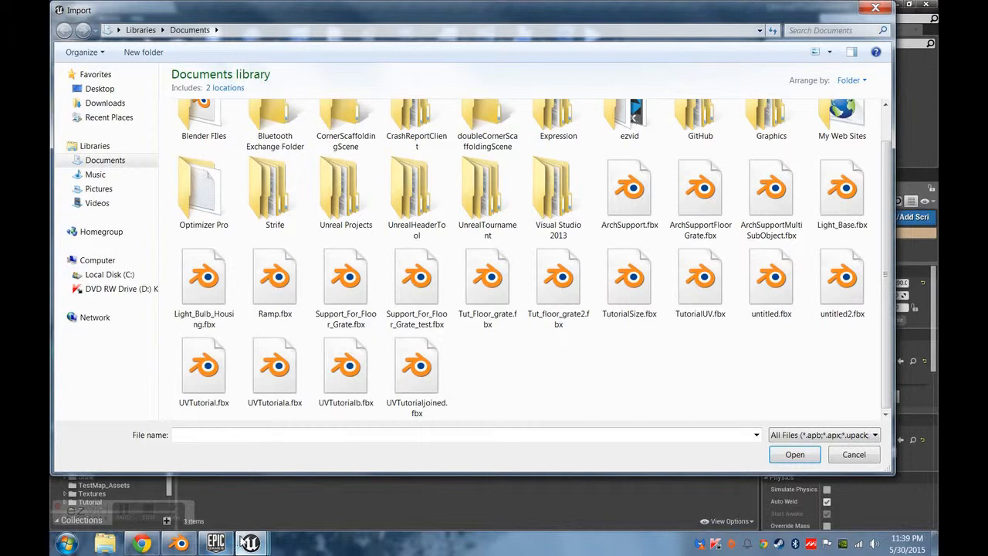
pyautogui.doubleClick(558, 278)
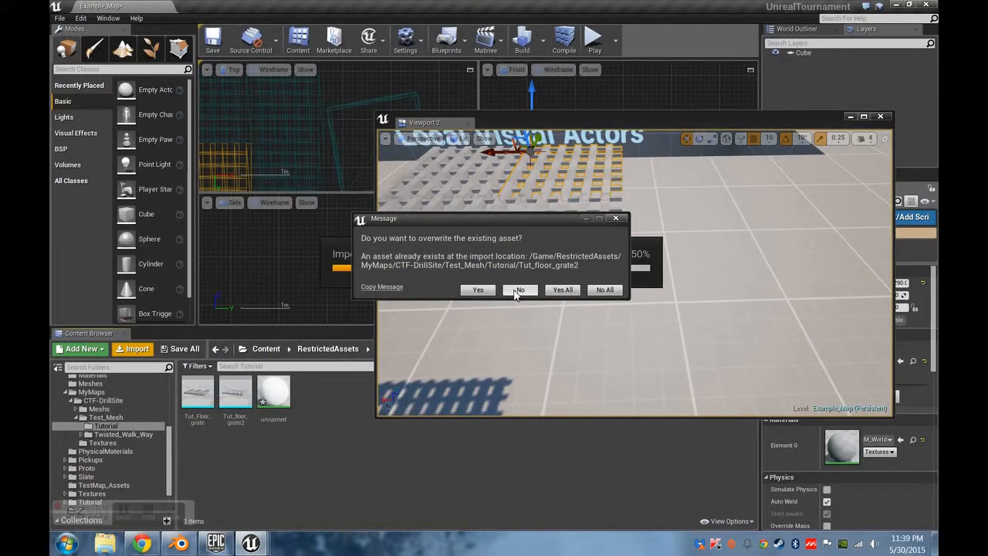
pyautogui.click(517, 290)
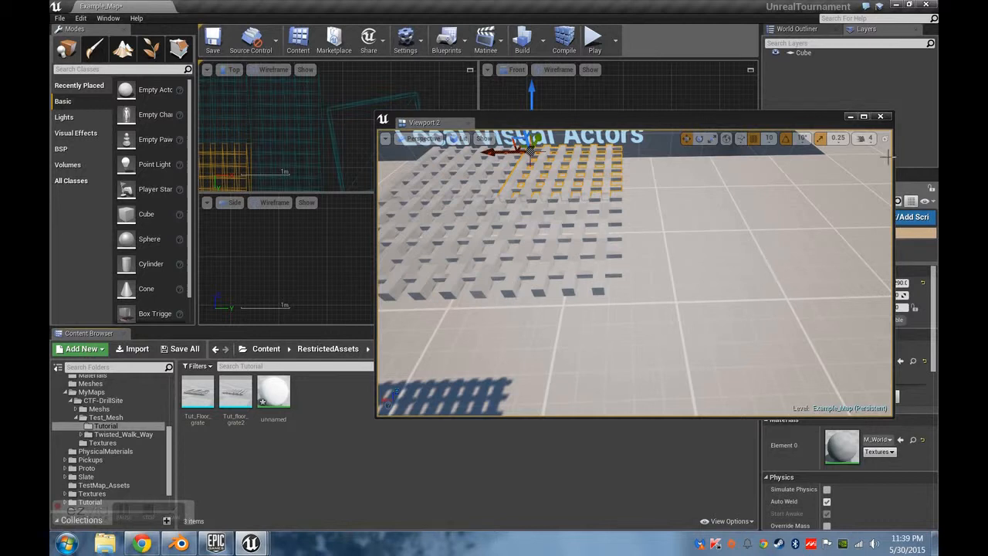
# Return to Blender, export the piece to Documents as Tut_floor_grate_Finishing_piece.fbx, and switch to Unreal Engine.
pyautogui.click(179, 544)
pyautogui.click(90, 29)
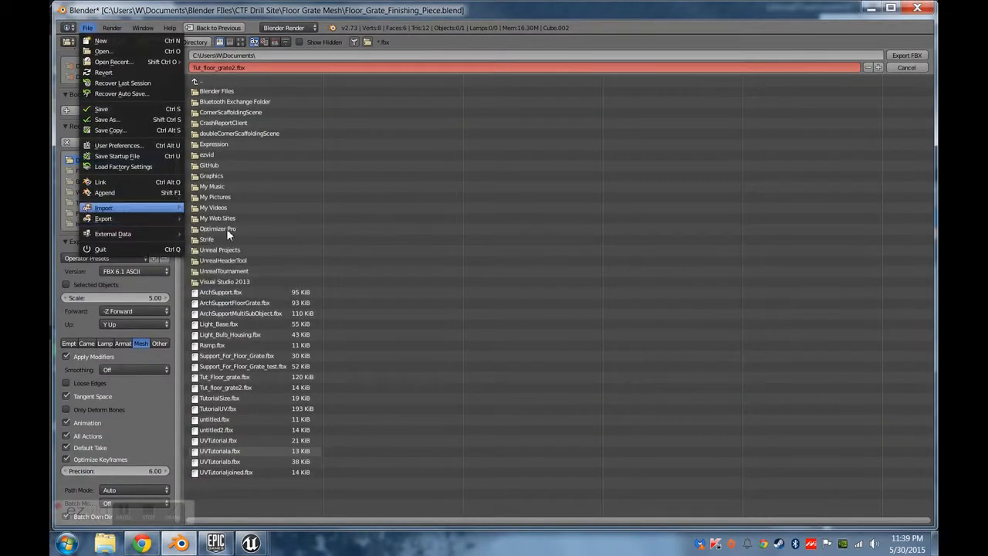
pyautogui.click(89, 28)
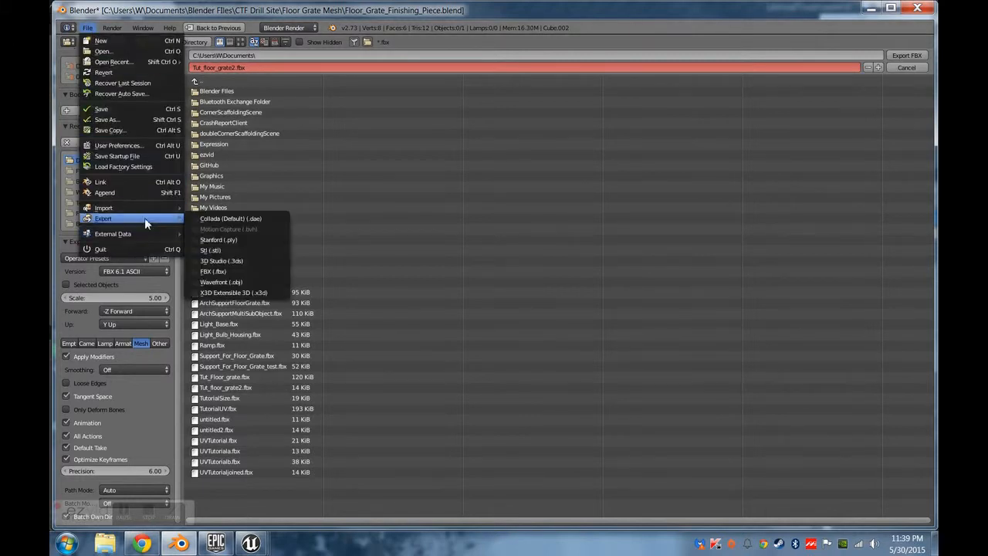
pyautogui.click(245, 67)
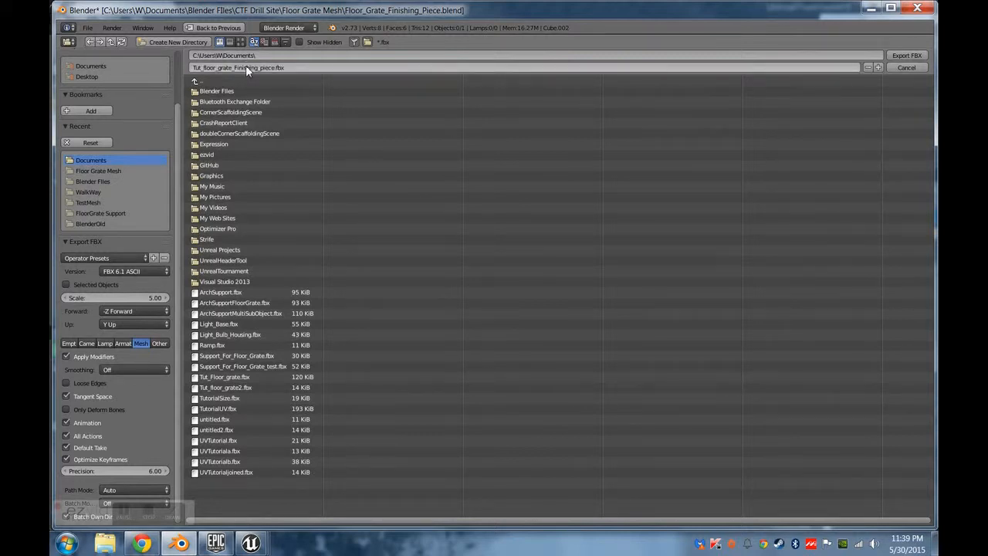
pyautogui.click(909, 55)
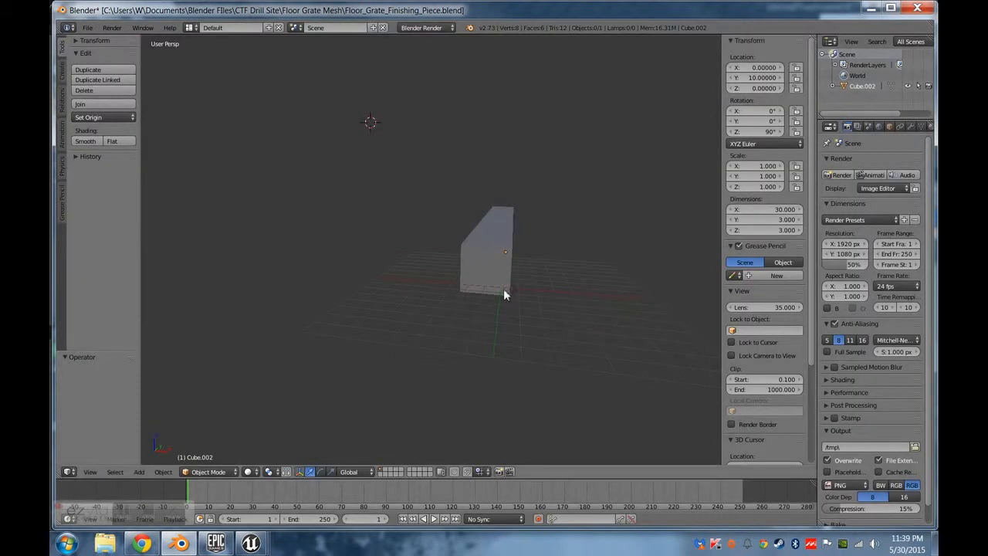
pyautogui.moveTo(504, 289); pyautogui.dragTo(556, 328, button='middle')
pyautogui.click(250, 543)
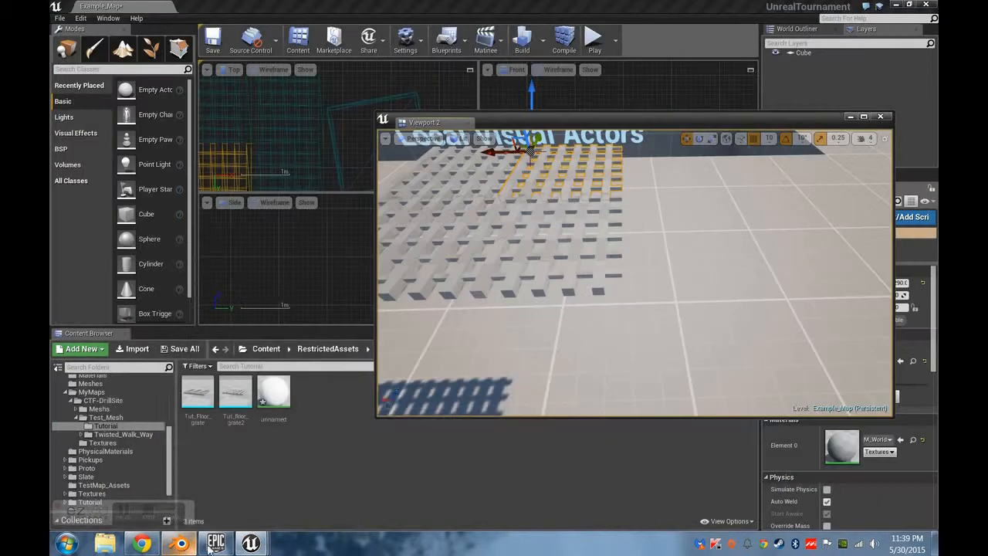
# Import Tut_floor_grate_Finishing_piece.fbx from Documents into the Tutorial folder with the default FBX import options.
pyautogui.click(139, 352)
pyautogui.click(561, 325)
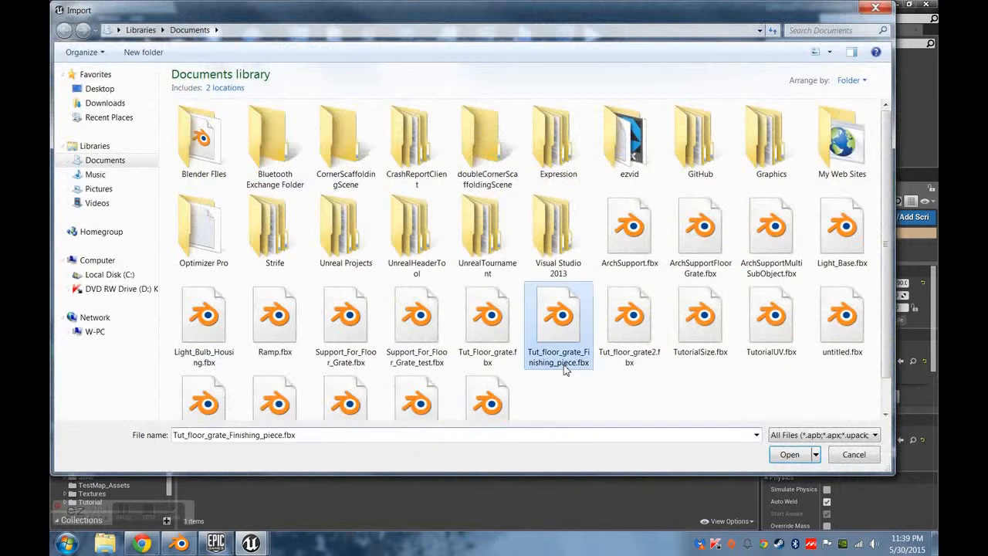
pyautogui.scroll(-1, 562, 285)
pyautogui.doubleClick(561, 286)
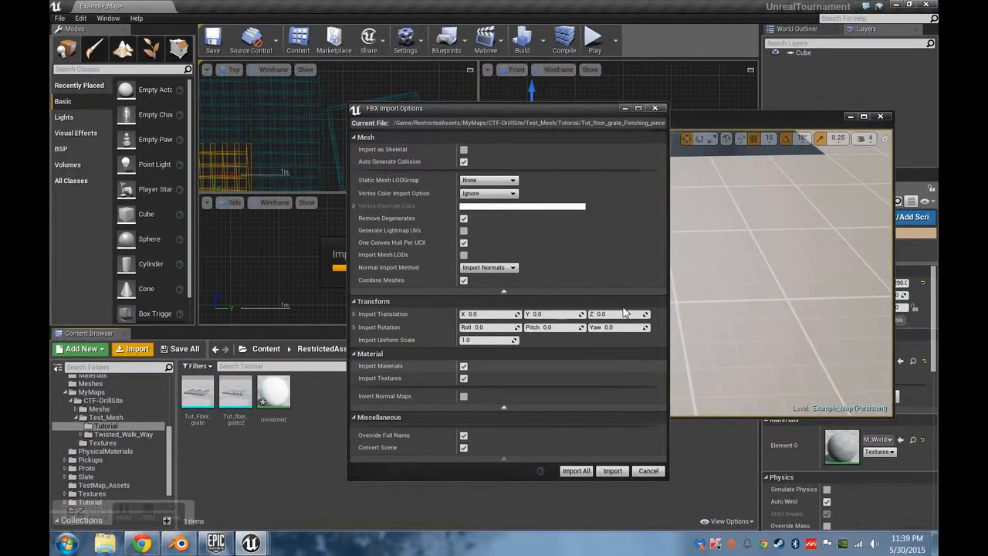
pyautogui.click(577, 468)
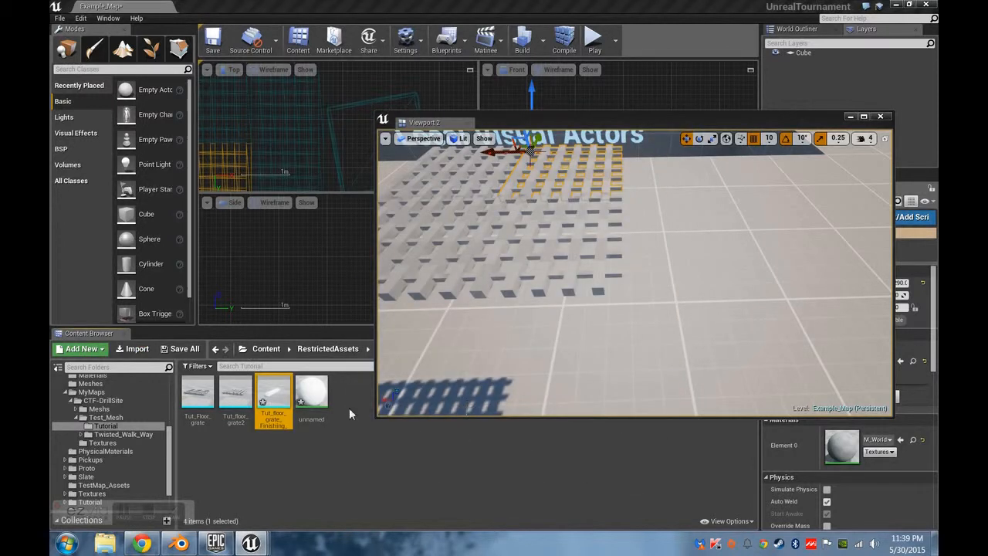
# Place the finishing piece in the level and move it flush against the outer edge of the tiled floor grate.
pyautogui.moveTo(274, 397); pyautogui.dragTo(610, 276)
pyautogui.moveTo(665, 349); pyautogui.dragTo(665, 304, button='right')
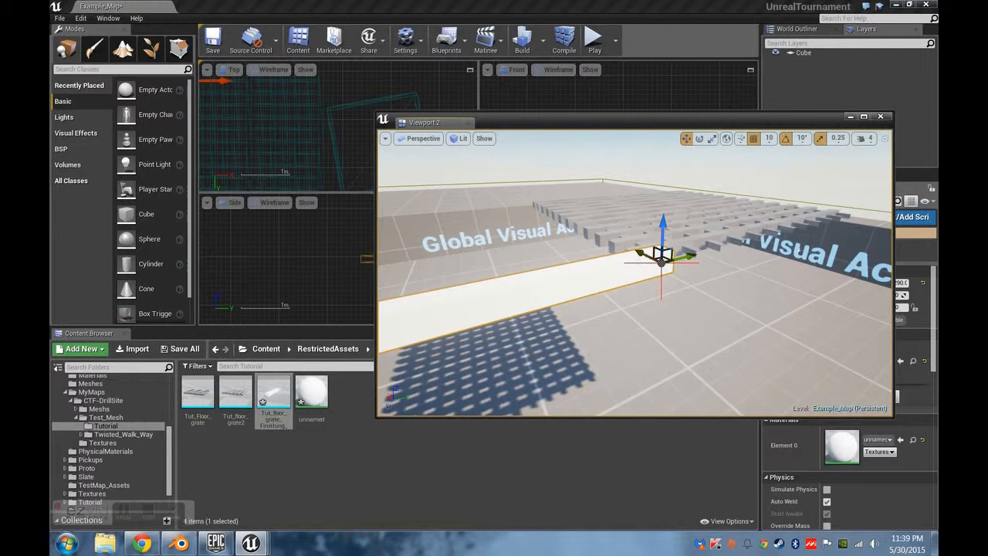
pyautogui.moveTo(695, 262); pyautogui.dragTo(803, 220)
pyautogui.moveTo(803, 232); pyautogui.dragTo(879, 221, button='right')
pyautogui.moveTo(686, 247); pyautogui.dragTo(688, 247, button='right')
pyautogui.moveTo(642, 241)
pyautogui.mouseDown()
pyautogui.moveTo(620, 241)
pyautogui.moveTo(631, 241)
pyautogui.mouseUp()
pyautogui.moveTo(746, 286); pyautogui.dragTo(697, 283, button='right')
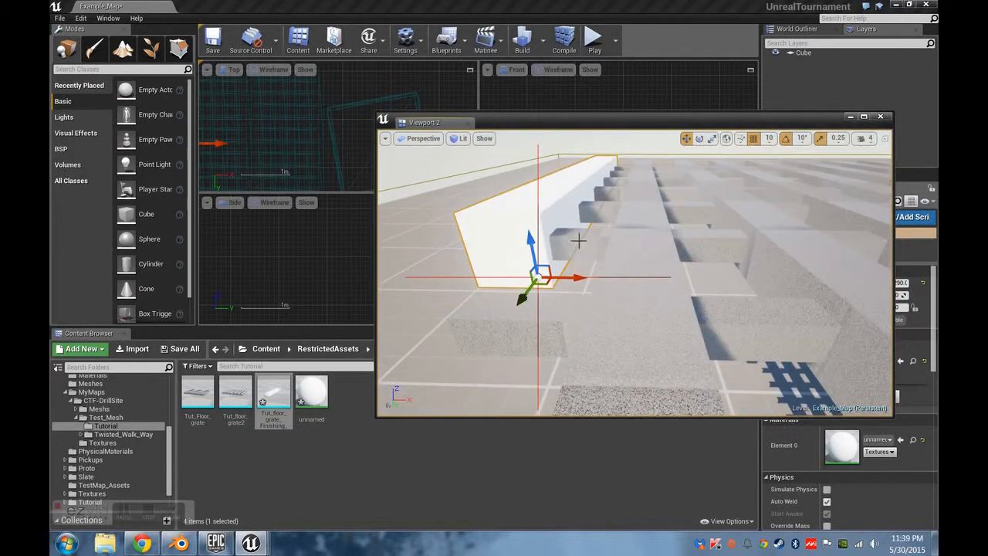
pyautogui.moveTo(554, 257); pyautogui.dragTo(554, 261, button='right')
pyautogui.moveTo(685, 258); pyautogui.dragTo(644, 271, button='right')
pyautogui.moveTo(440, 338); pyautogui.dragTo(517, 343, button='right')
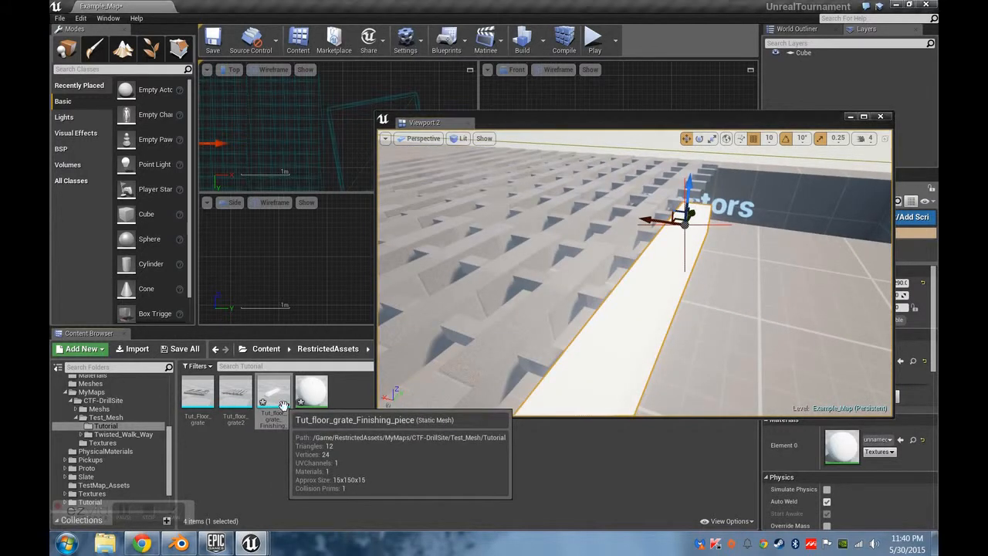
# Open the finishing piece mesh for editing, enable Recompute Normals and show its UV layout.
pyautogui.rightClick(283, 396)
pyautogui.click(318, 283)
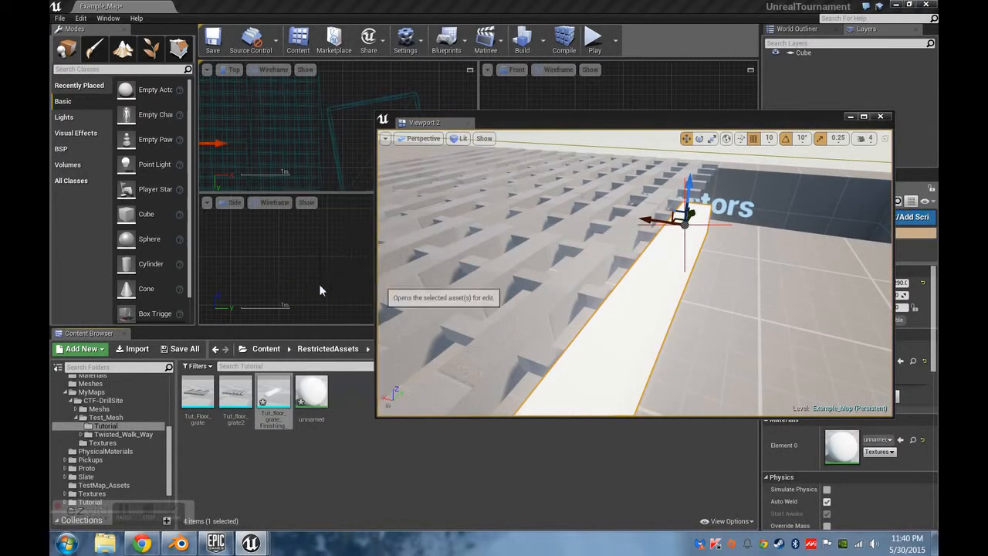
pyautogui.scroll(-3, 806, 123)
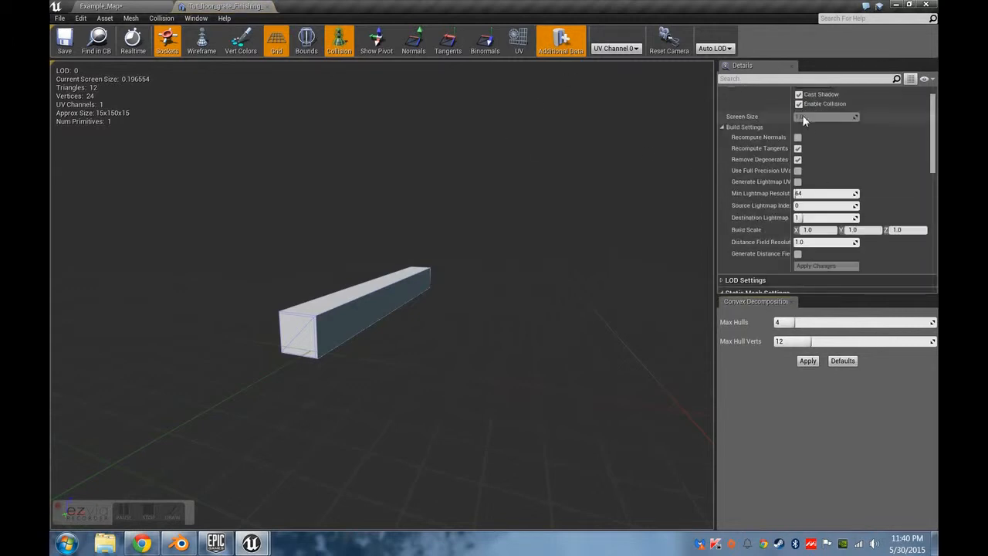
pyautogui.click(799, 137)
pyautogui.scroll(-3, 818, 186)
pyautogui.click(519, 40)
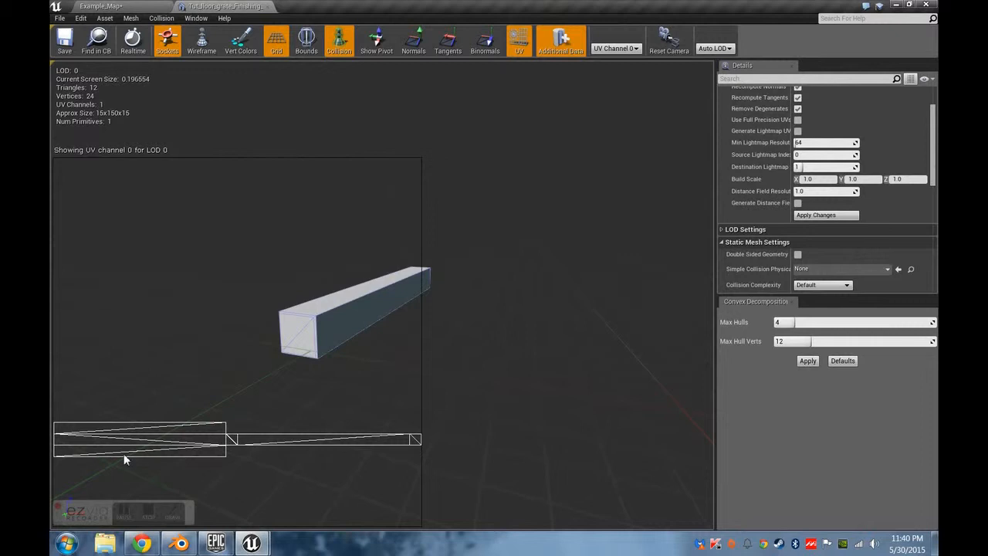
# Assign the M_World material to the mesh's Element 0, searching the materials for "world".
pyautogui.scroll(3, 865, 155)
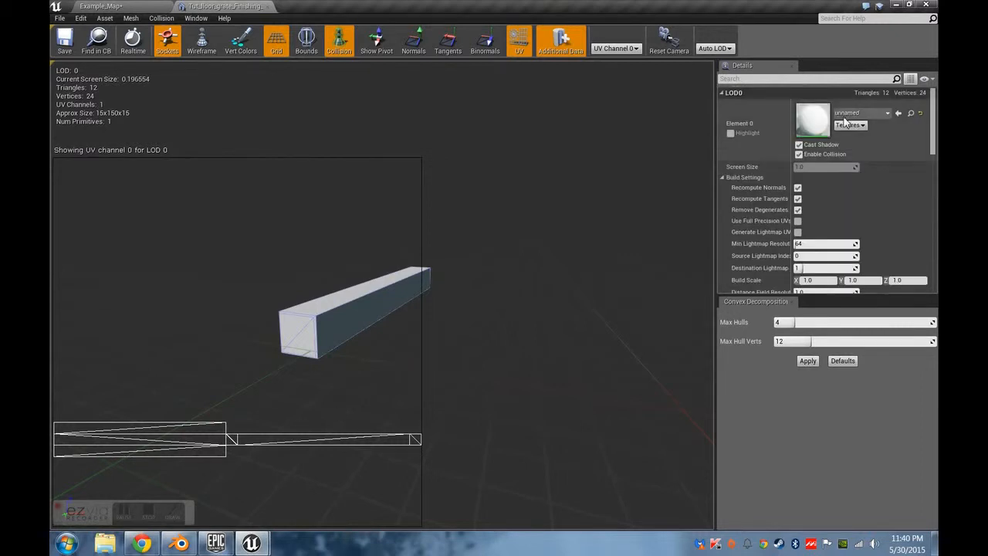
pyautogui.click(865, 115)
pyautogui.write('world')
pyautogui.click(812, 345)
# Set the mesh's Collision Complexity to Use Complex Collision As Simple, apply the build changes and close the mesh editor.
pyautogui.scroll(-4, 828, 278)
pyautogui.scroll(-5, 828, 276)
pyautogui.click(815, 258)
pyautogui.click(764, 229)
pyautogui.scroll(2, 764, 229)
pyautogui.click(823, 200)
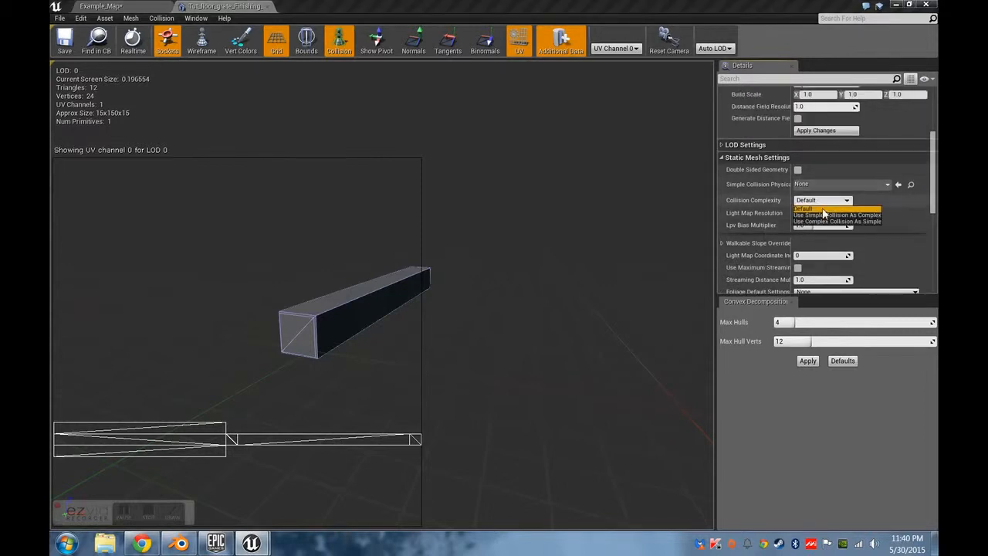
pyautogui.click(837, 221)
pyautogui.click(826, 130)
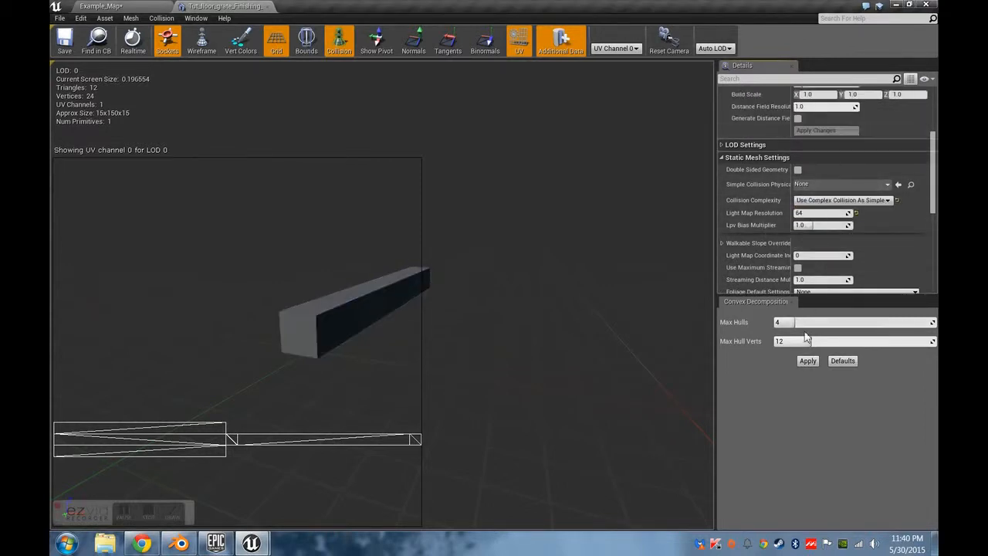
pyautogui.click(266, 6)
# Duplicate the placed finishing piece and slide the copy along the grate's edge to continue the border.
pyautogui.moveTo(607, 262); pyautogui.dragTo(627, 280, button='right')
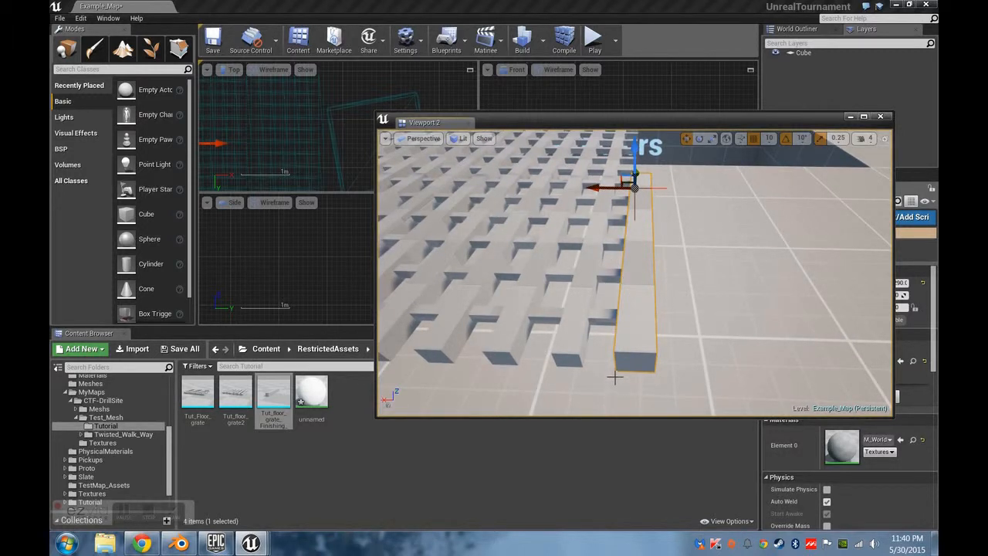
pyautogui.moveTo(658, 285); pyautogui.dragTo(588, 264, button='right')
pyautogui.moveTo(682, 327); pyautogui.dragTo(660, 335, button='right')
pyautogui.hotkey('ctrl', 'w')
pyautogui.moveTo(676, 258); pyautogui.dragTo(846, 270)
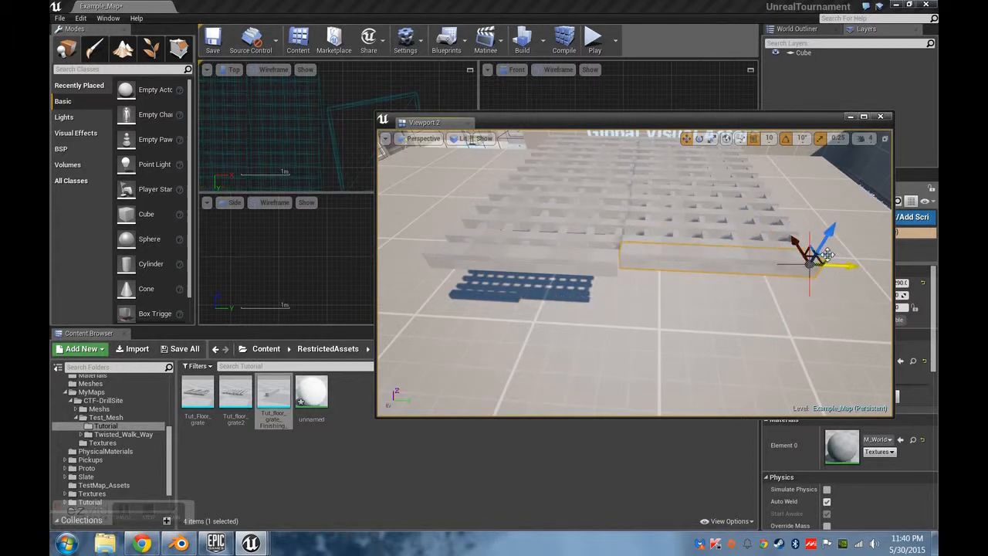
pyautogui.moveTo(846, 270); pyautogui.dragTo(753, 267, button='right')
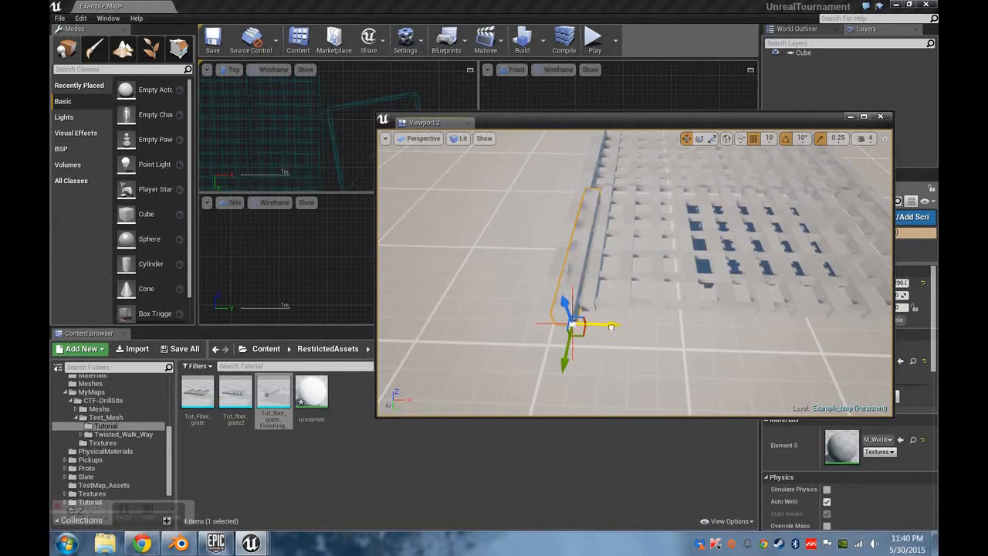
# Rotate the finishing piece a quarter turn and move it along the adjacent edge of the grate, then deselect it.
pyautogui.press('e')
pyautogui.moveTo(633, 360); pyautogui.dragTo(592, 386)
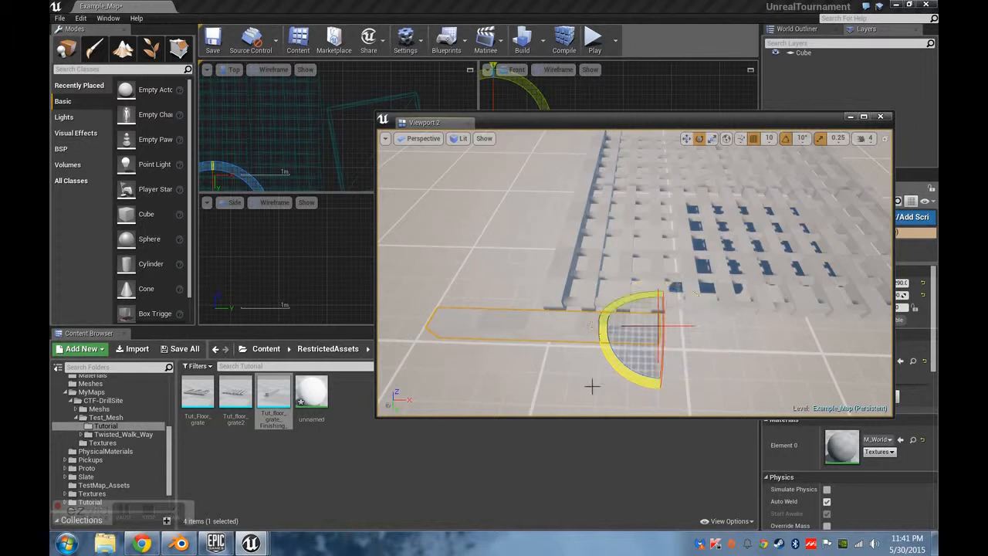
pyautogui.press('w')
pyautogui.moveTo(664, 326); pyautogui.dragTo(786, 312)
pyautogui.moveTo(576, 333); pyautogui.dragTo(764, 315, button='right')
pyautogui.moveTo(594, 312)
pyautogui.mouseDown(button='right')
pyautogui.moveTo(584, 306)
pyautogui.moveTo(590, 316)
pyautogui.mouseUp(button='right')
pyautogui.click(653, 224)
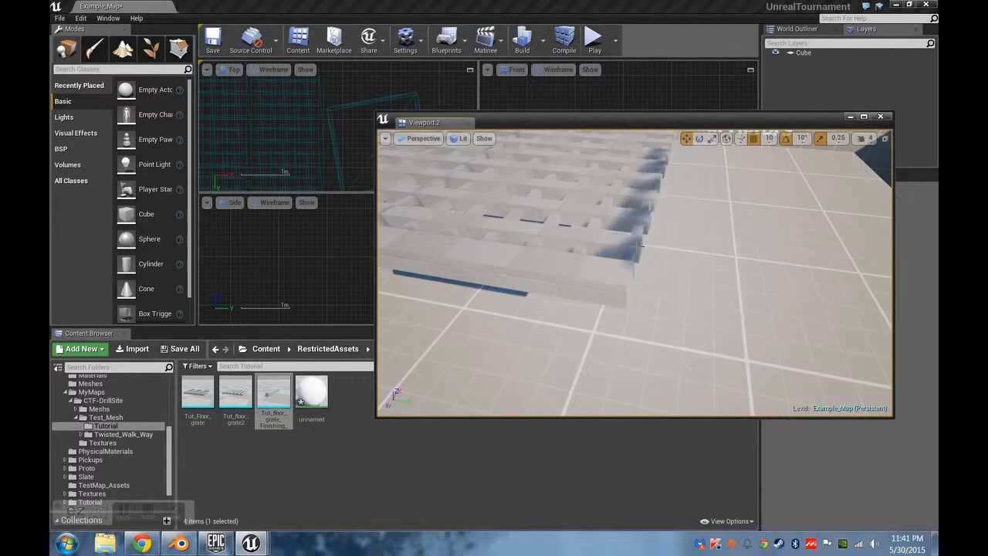
pyautogui.moveTo(674, 198); pyautogui.dragTo(627, 240, button='right')
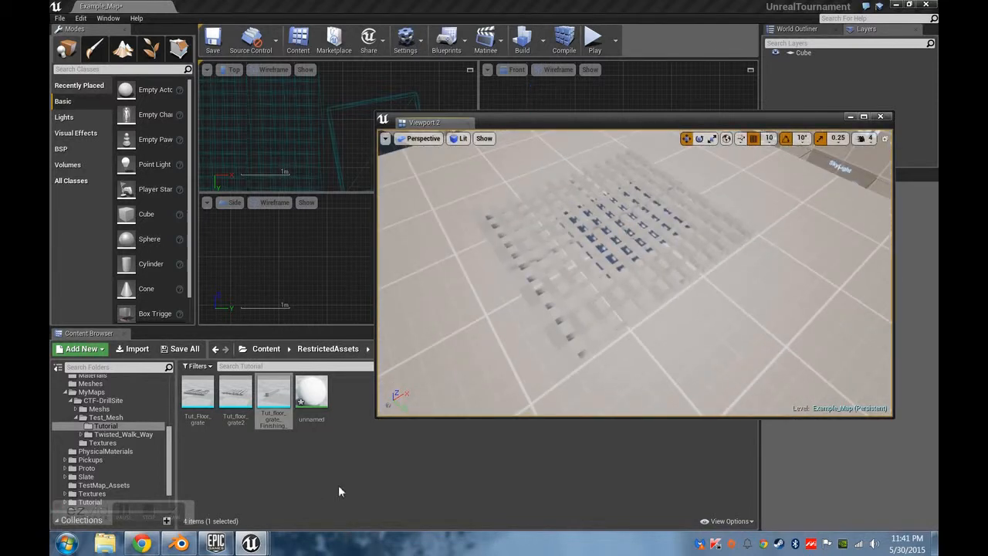
# Switch to Blender and open Tut_Floor_grate.blend from the Floor Grate Mesh folder.
pyautogui.moveTo(100, 510)
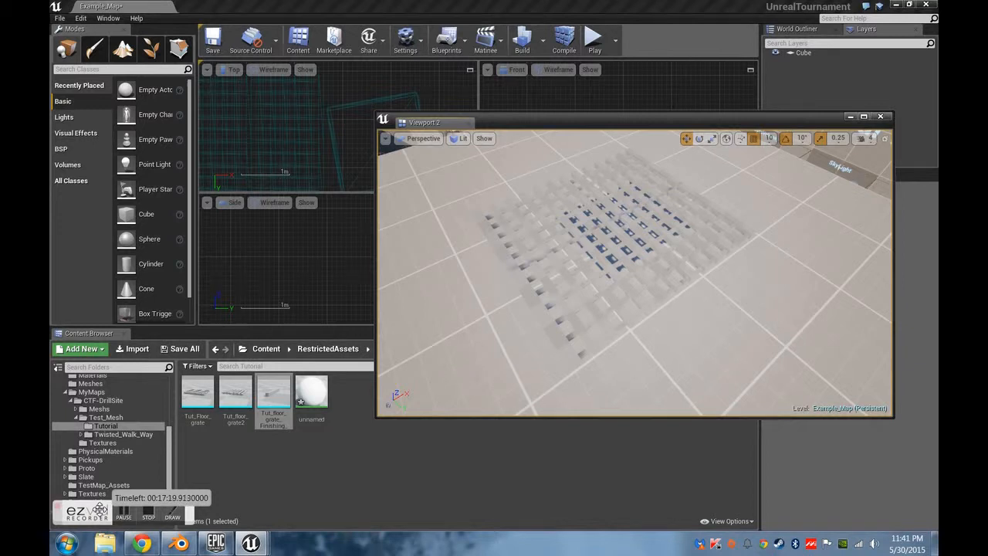
pyautogui.click(179, 543)
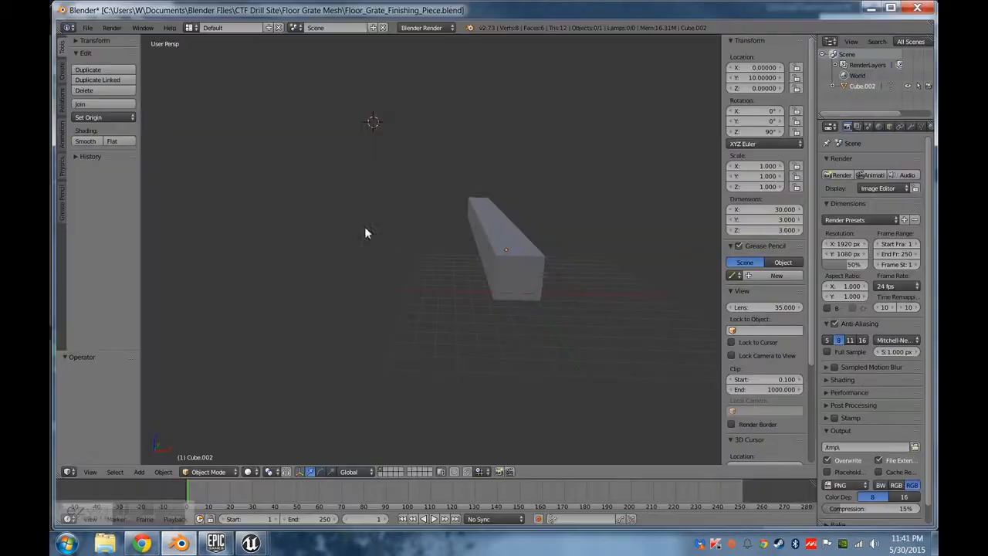
pyautogui.click(87, 28)
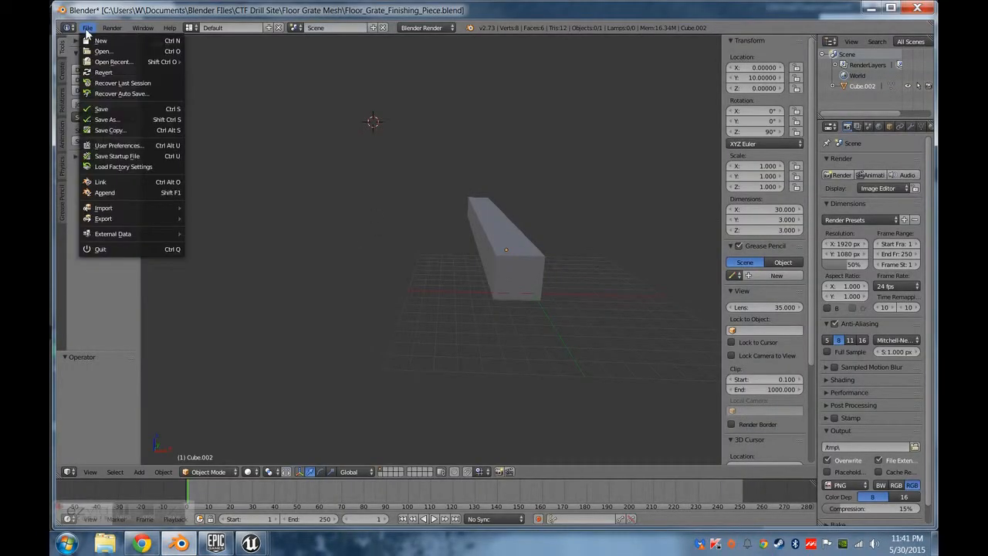
pyautogui.click(114, 55)
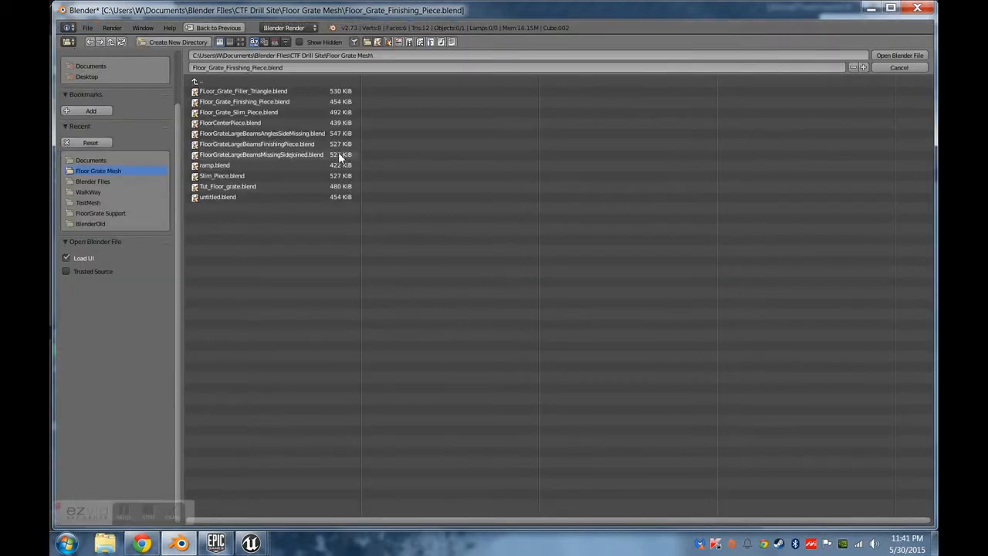
pyautogui.click(229, 187)
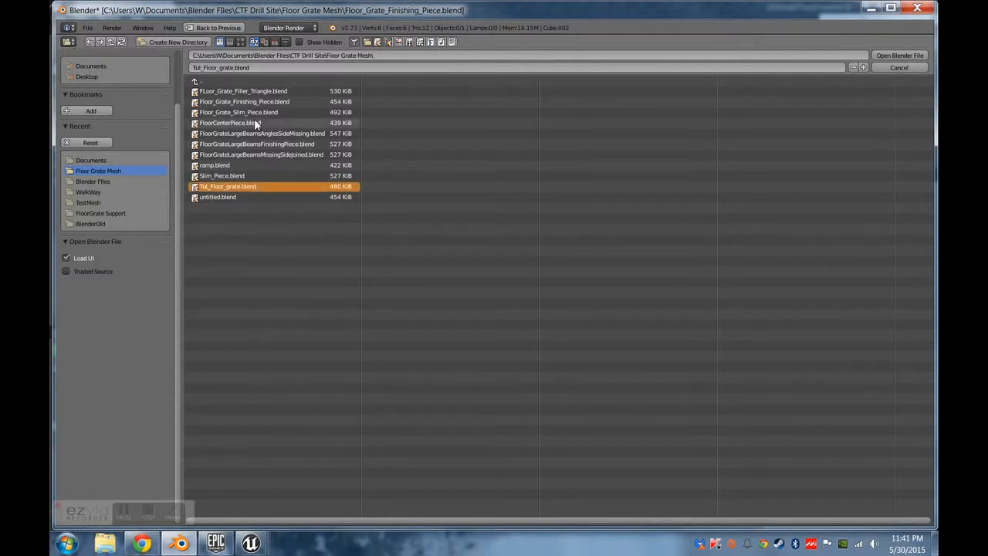
pyautogui.doubleClick(236, 185)
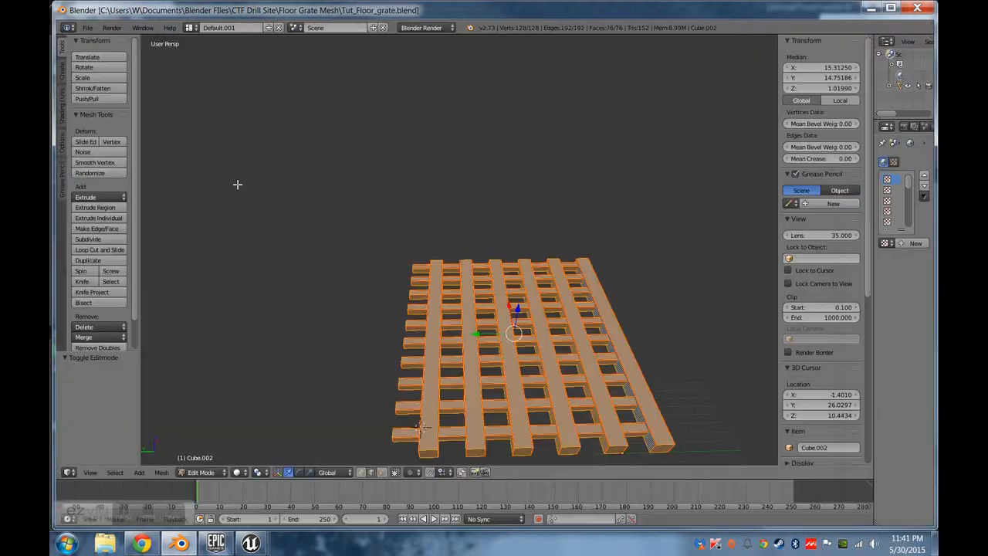
# Deselect the whole grate mesh and select only the end face of the first long beam.
pyautogui.moveTo(530, 309); pyautogui.dragTo(207, 369, button='middle')
pyautogui.scroll(-3, 490, 348)
pyautogui.moveTo(491, 347); pyautogui.dragTo(629, 312, button='middle')
pyautogui.moveTo(513, 299); pyautogui.dragTo(373, 437, button='middle')
pyautogui.press('a')
pyautogui.rightClick(382, 196)
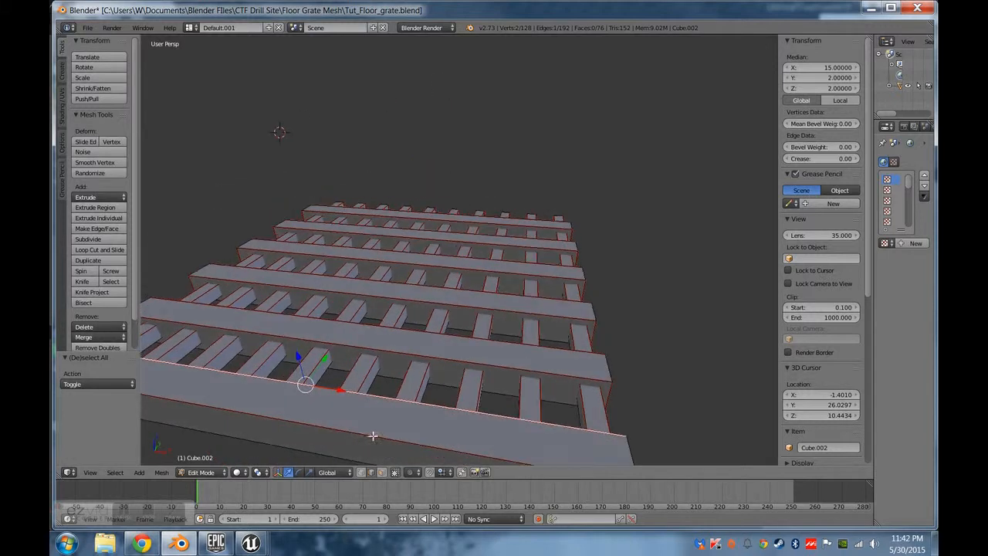
pyautogui.press('a')
pyautogui.moveTo(485, 364); pyautogui.dragTo(323, 266, button='middle')
pyautogui.moveTo(355, 303); pyautogui.dragTo(377, 368, button='middle')
pyautogui.rightClick(357, 388)
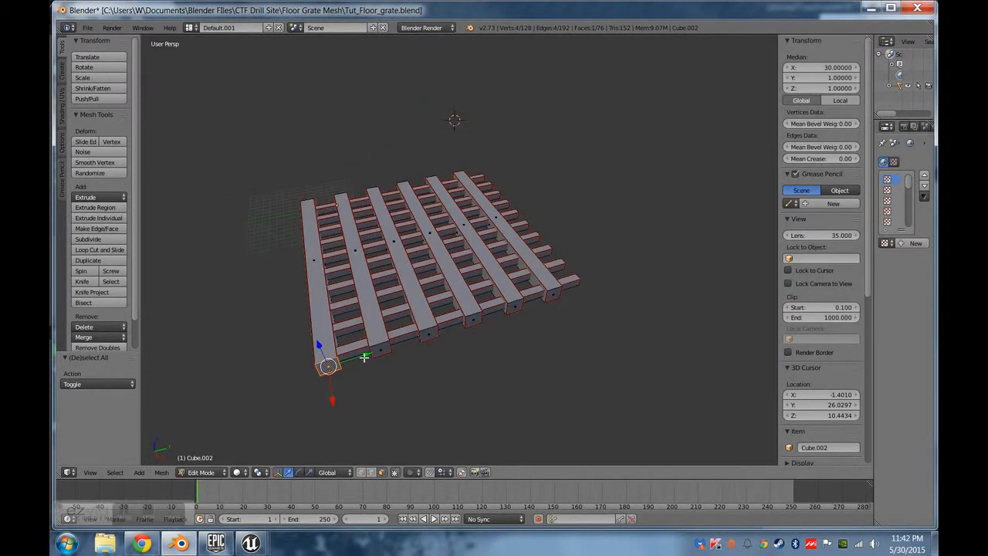
# Slide the selected end face along the Y axis by about 19.46 so the beam runs diagonally across the grate.
pyautogui.press('g')
pyautogui.press('y')
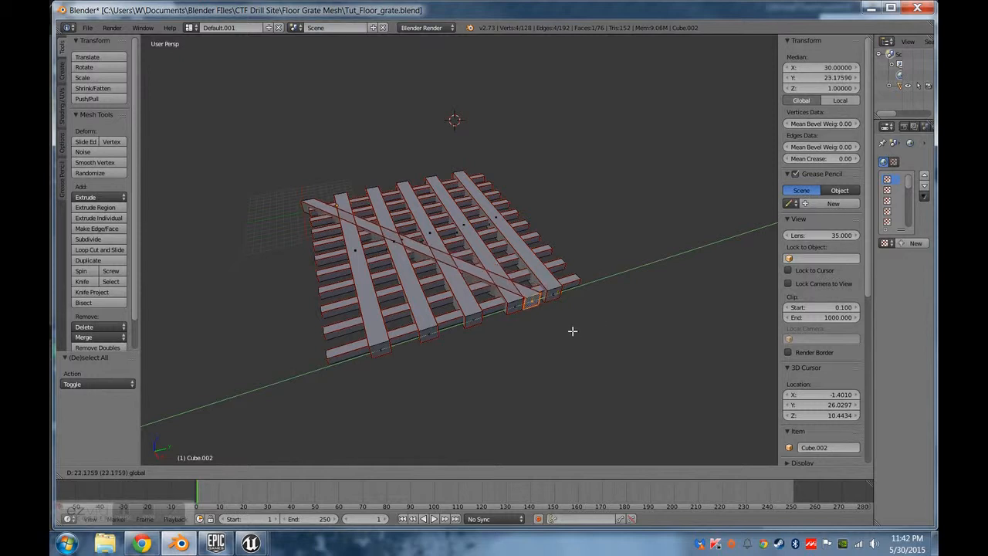
pyautogui.click(554, 298)
# Check the last long beam's end face position and set the diagonal beam's end face to a median Y of 26.
pyautogui.rightClick(554, 293)
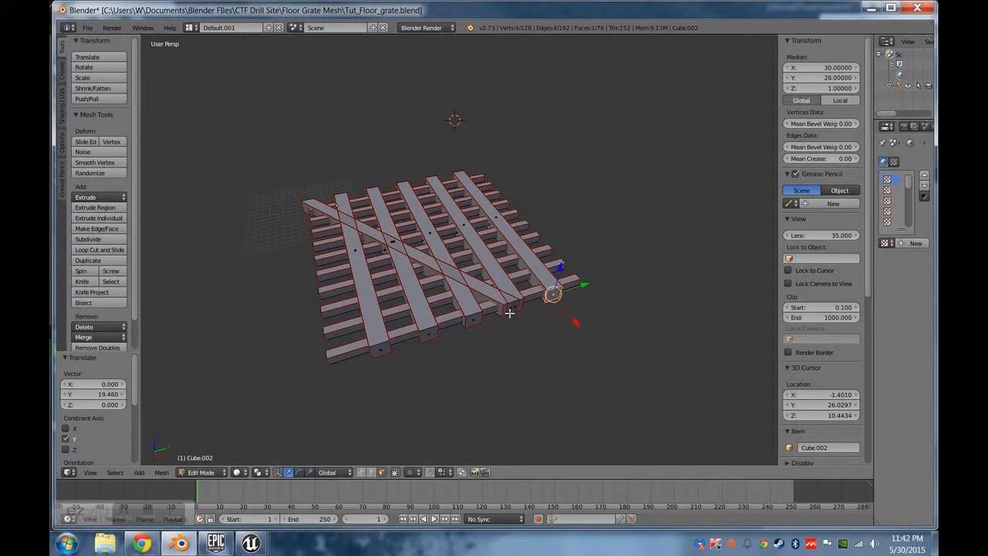
pyautogui.rightClick(515, 308)
pyautogui.press('g')
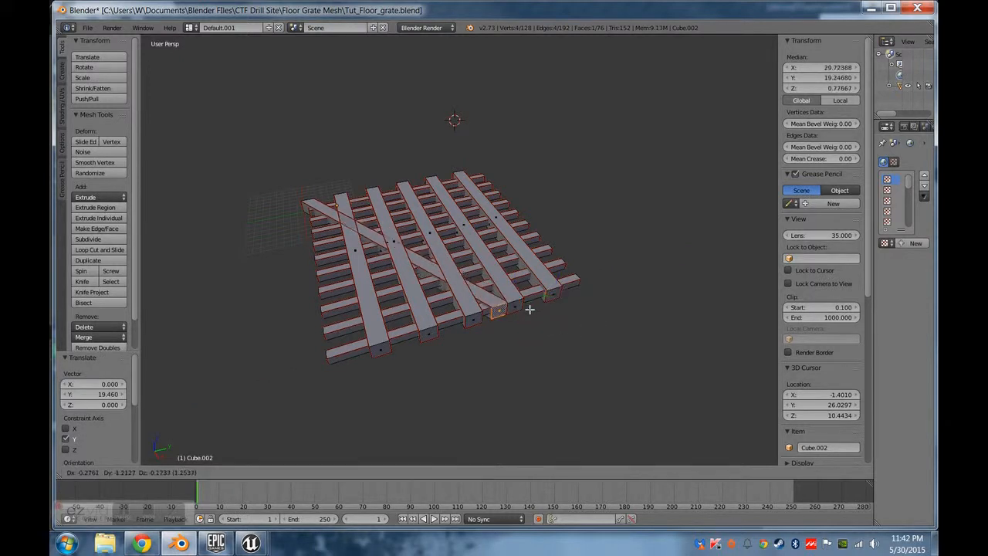
pyautogui.keyDown('ctrl'); pyautogui.click(552, 298); pyautogui.keyUp('ctrl')
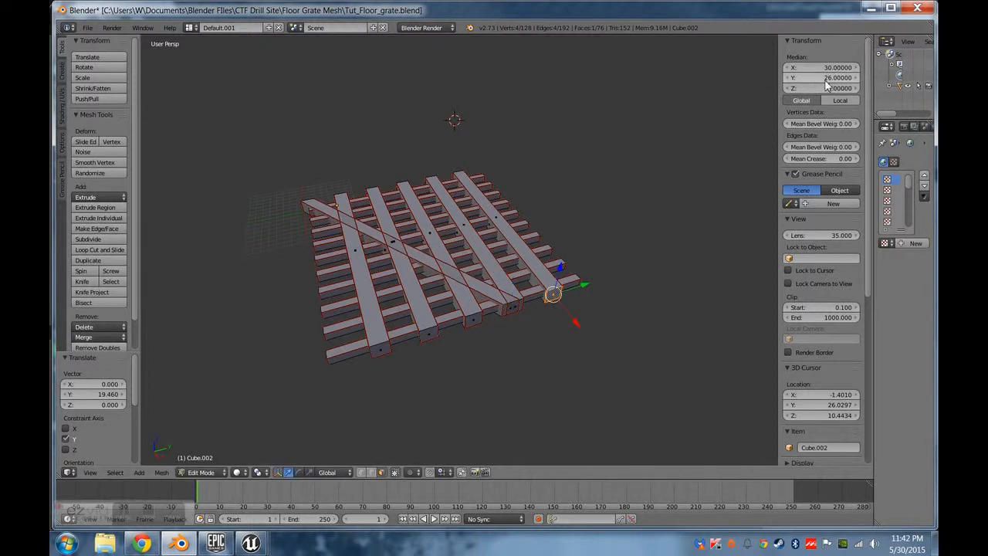
pyautogui.hotkey('ctrl', 'z')
pyautogui.moveTo(541, 298); pyautogui.dragTo(534, 300)
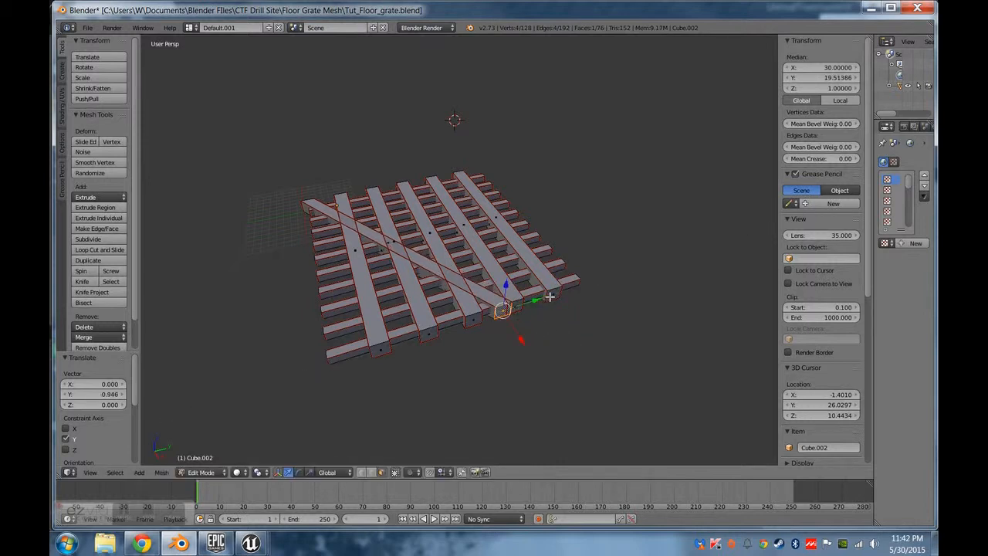
pyautogui.click(832, 77)
pyautogui.write('26')
pyautogui.press('Return')
# Select the top face of the last long beam and examine where the diagonal beam overlaps it.
pyautogui.moveTo(656, 285); pyautogui.dragTo(567, 269, button='middle')
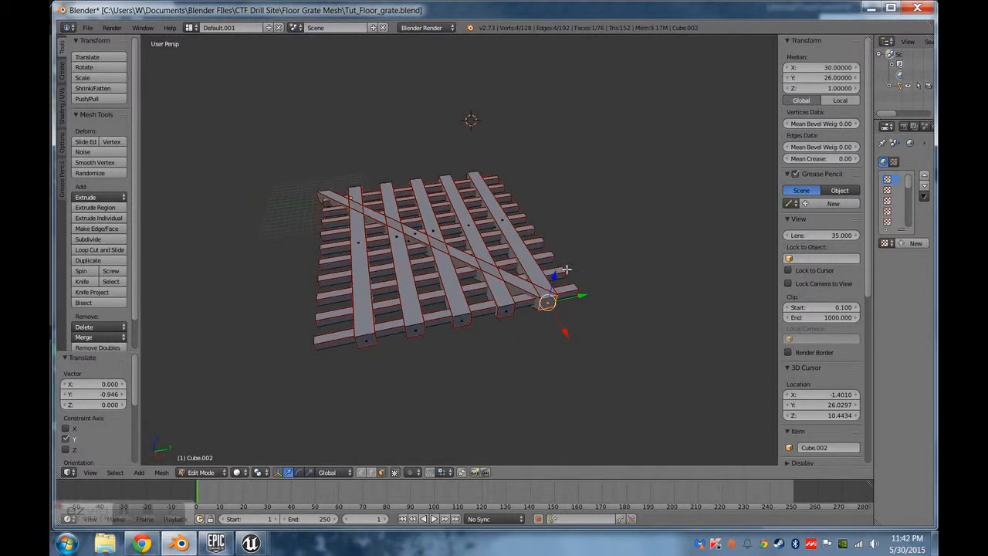
pyautogui.rightClick(526, 258)
pyautogui.scroll(2, 545, 410)
pyautogui.moveTo(545, 410); pyautogui.dragTo(505, 381, button='middle')
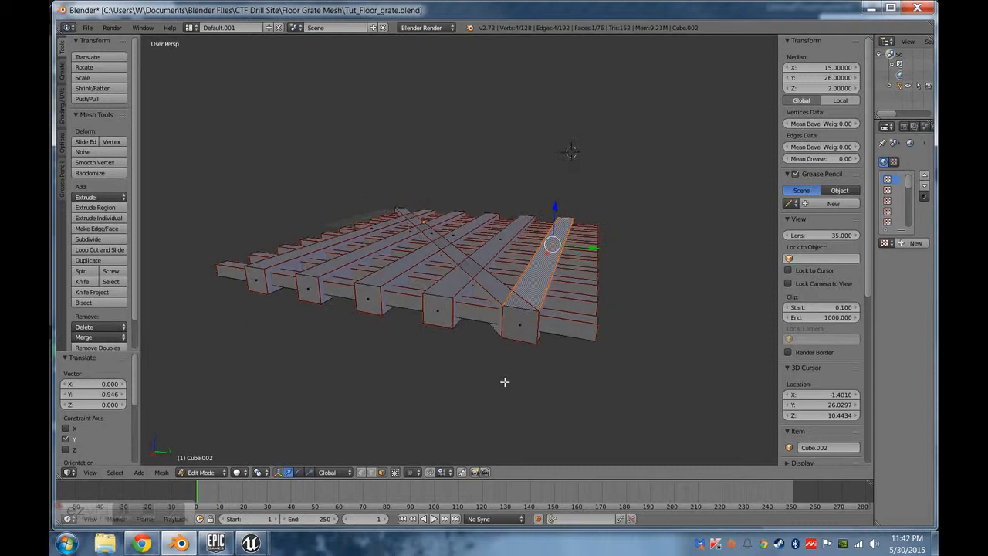
pyautogui.scroll(2, 502, 377)
pyautogui.scroll(-3, 502, 377)
pyautogui.moveTo(503, 314); pyautogui.dragTo(448, 315, button='middle')
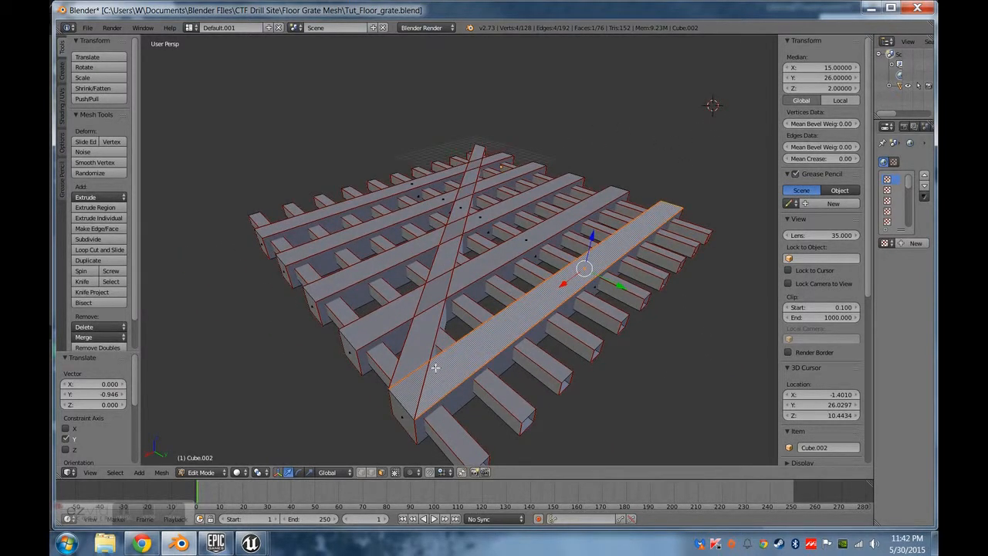
pyautogui.moveTo(435, 369); pyautogui.dragTo(453, 393, button='middle')
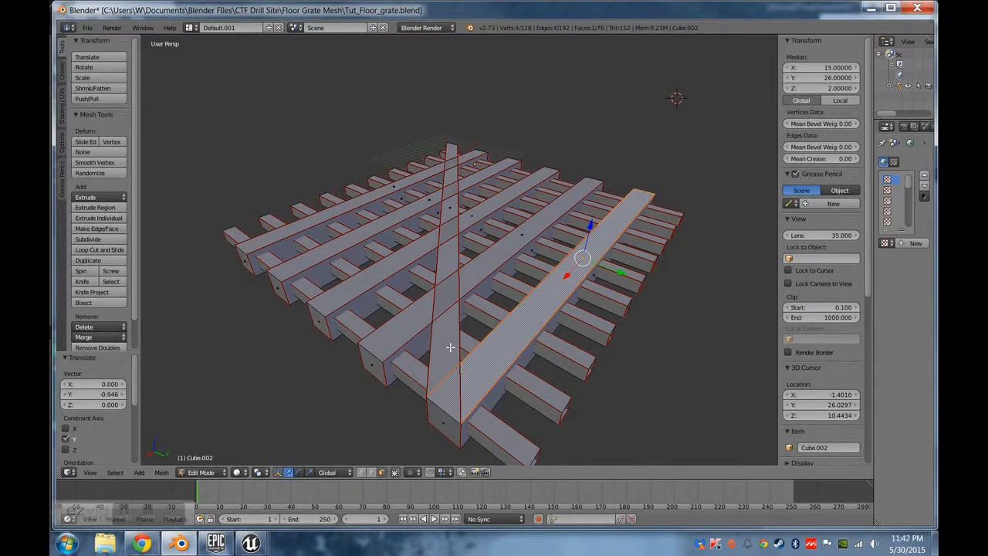
# Examine the corner where the diagonal beam's end coincides with the last long beam's end.
pyautogui.moveTo(414, 323)
pyautogui.mouseDown(button='middle')
pyautogui.moveTo(441, 337)
pyautogui.moveTo(424, 346)
pyautogui.moveTo(472, 328)
pyautogui.mouseUp(button='middle')
pyautogui.scroll(-2, 436, 337)
pyautogui.scroll(1, 426, 347)
pyautogui.moveTo(494, 373); pyautogui.dragTo(402, 369, button='middle')
pyautogui.scroll(2, 425, 357)
pyautogui.scroll(-2, 425, 358)
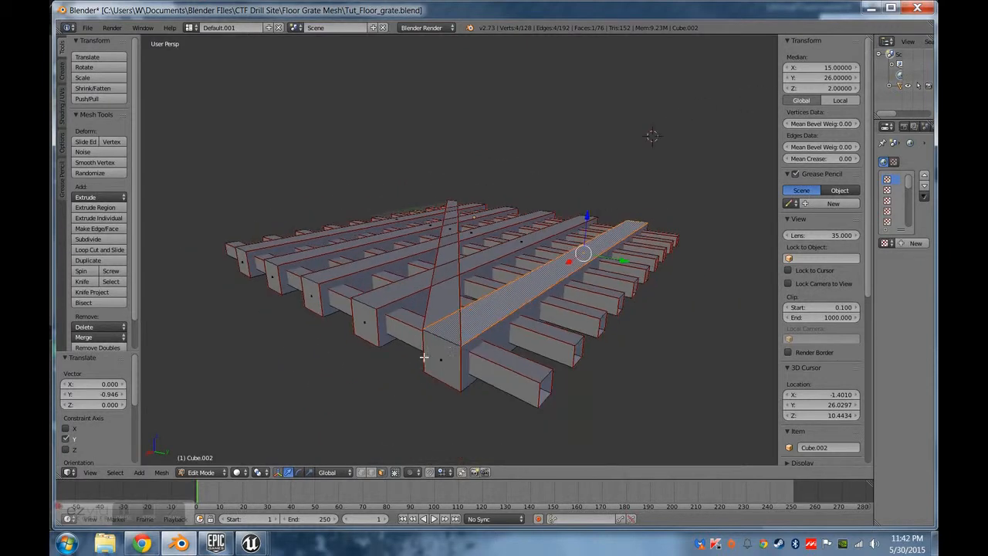
pyautogui.moveTo(450, 344); pyautogui.dragTo(379, 424, button='middle')
pyautogui.scroll(1, 430, 364)
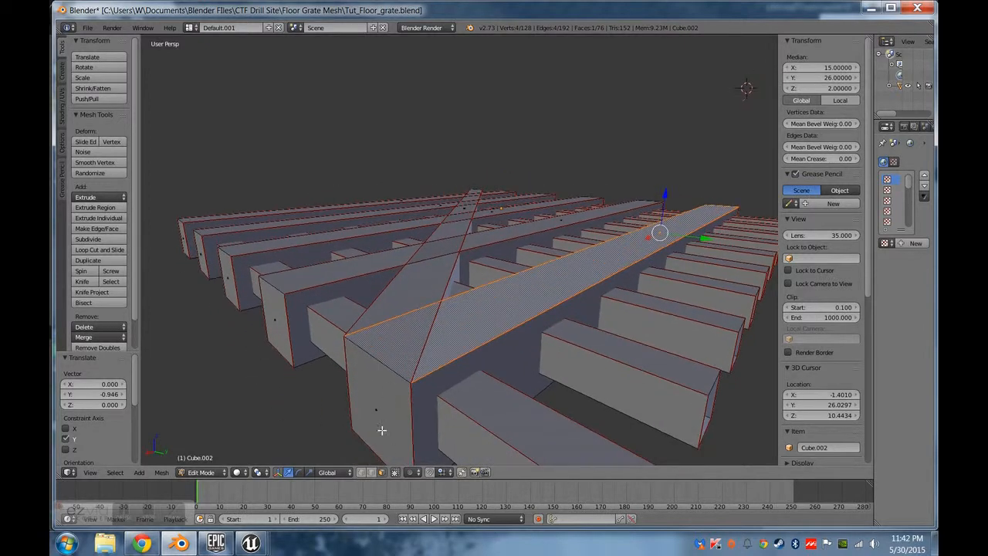
# Try nudging the two upper corner vertices of the overlapping beam ends along X, undoing each move.
pyautogui.rightClick(347, 341)
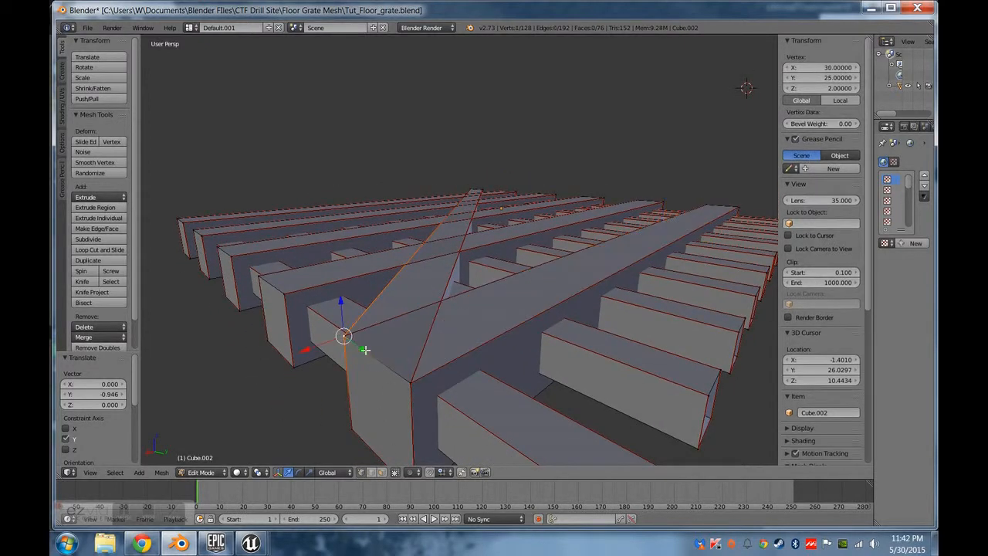
pyautogui.moveTo(309, 353); pyautogui.dragTo(302, 354)
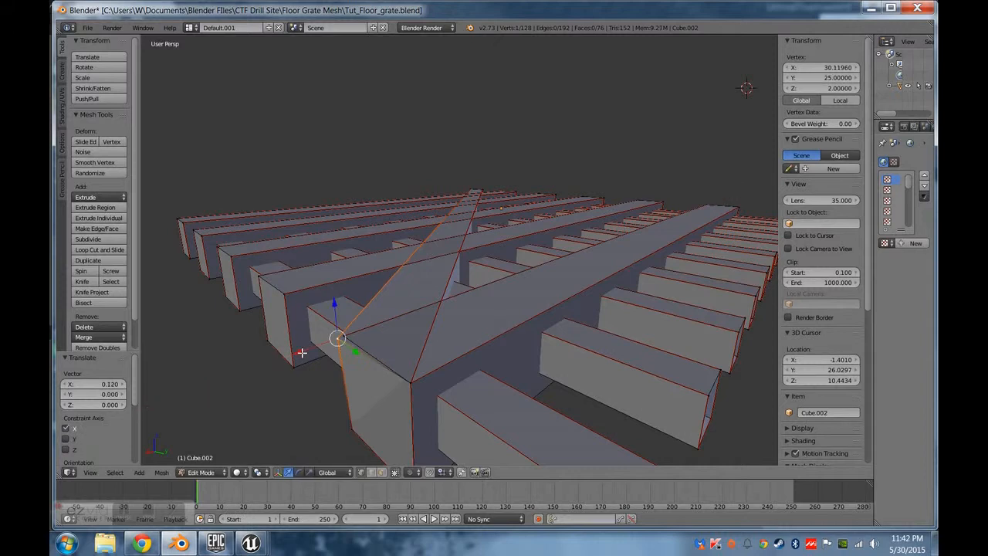
pyautogui.hotkey('ctrl', 'z')
pyautogui.rightClick(417, 388)
pyautogui.moveTo(382, 402); pyautogui.dragTo(378, 402)
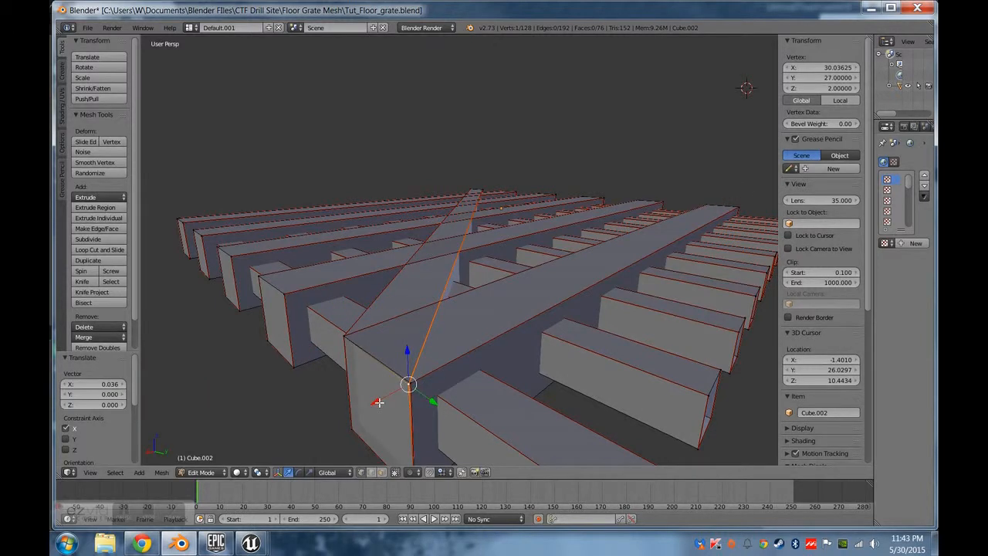
pyautogui.hotkey('ctrl', 'z')
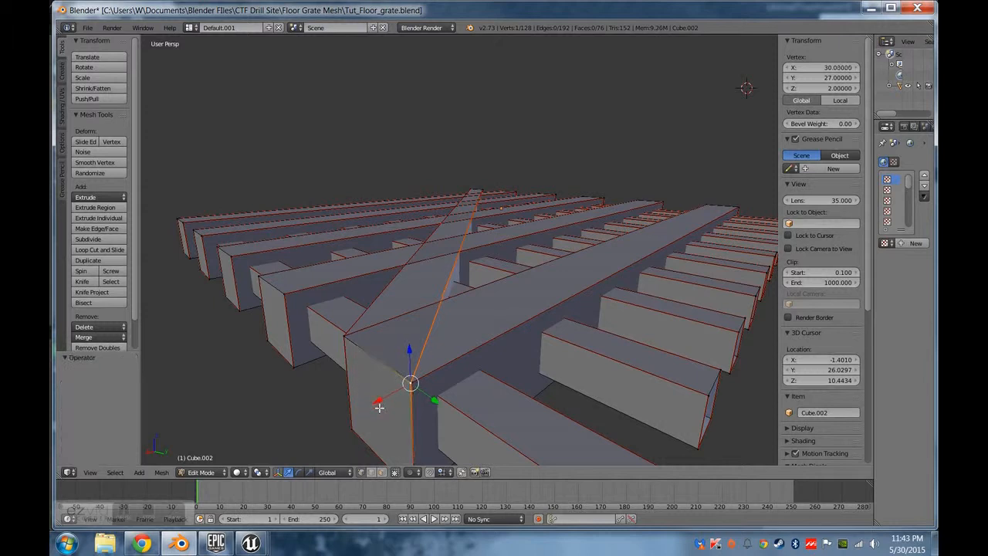
# Slide the diagonal beam's end face about 2.96 along X, clear of the last long beam's end.
pyautogui.click(382, 473)
pyautogui.rightClick(376, 419)
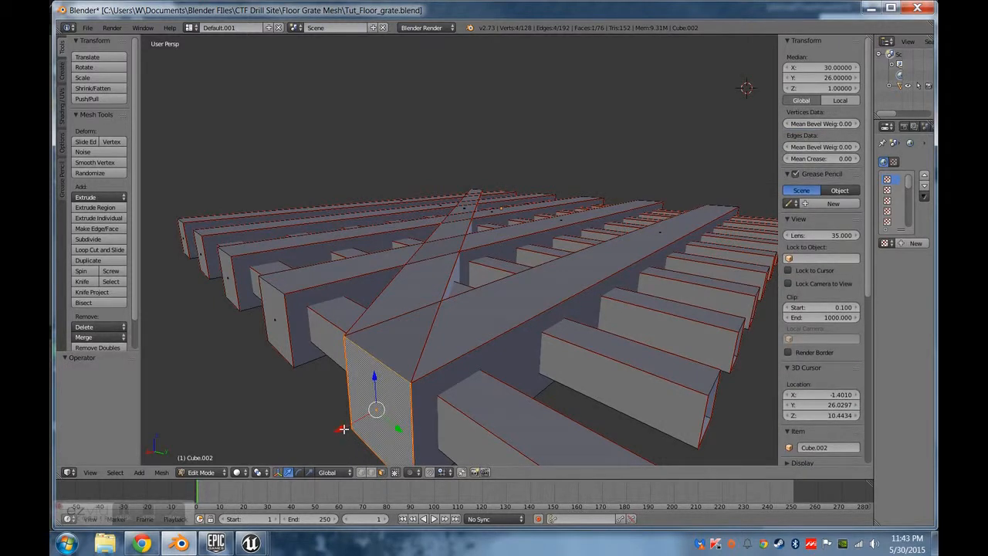
pyautogui.moveTo(342, 429); pyautogui.dragTo(811, 207)
pyautogui.hotkey('ctrl', 'z')
# Set the last long beam's upper inner end corner vertex to Z 1.95.
pyautogui.rightClick(349, 369)
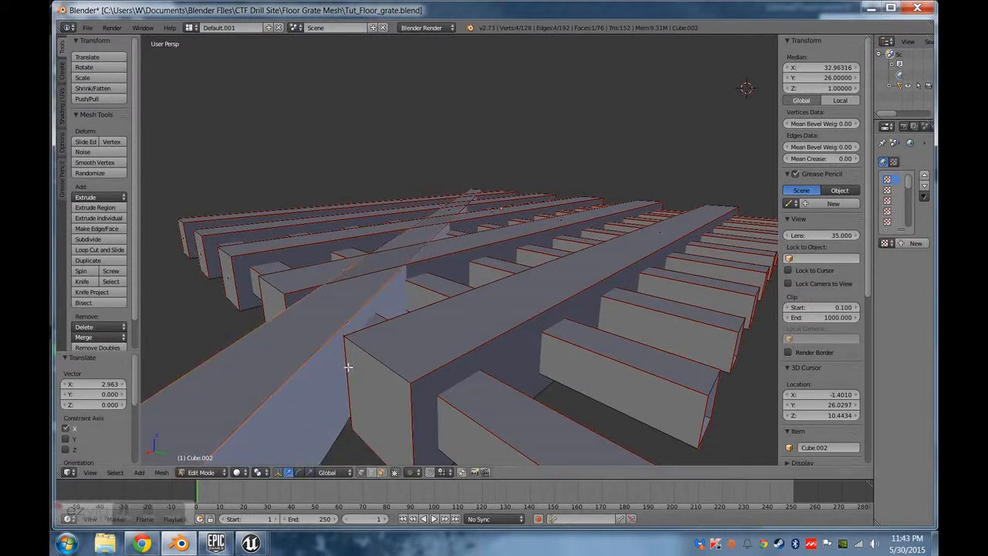
pyautogui.rightClick(343, 337)
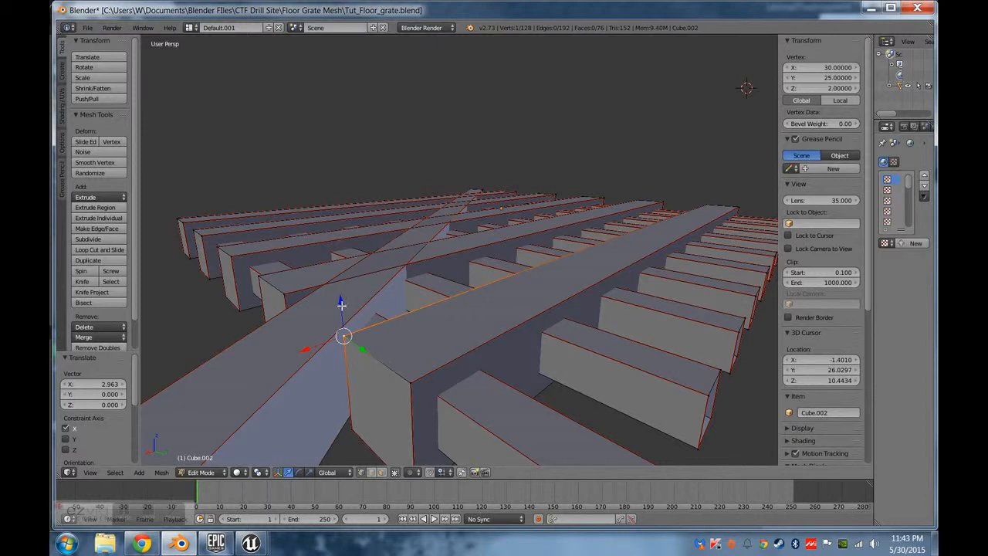
pyautogui.click(836, 89)
pyautogui.write('1.95')
pyautogui.press('Return')
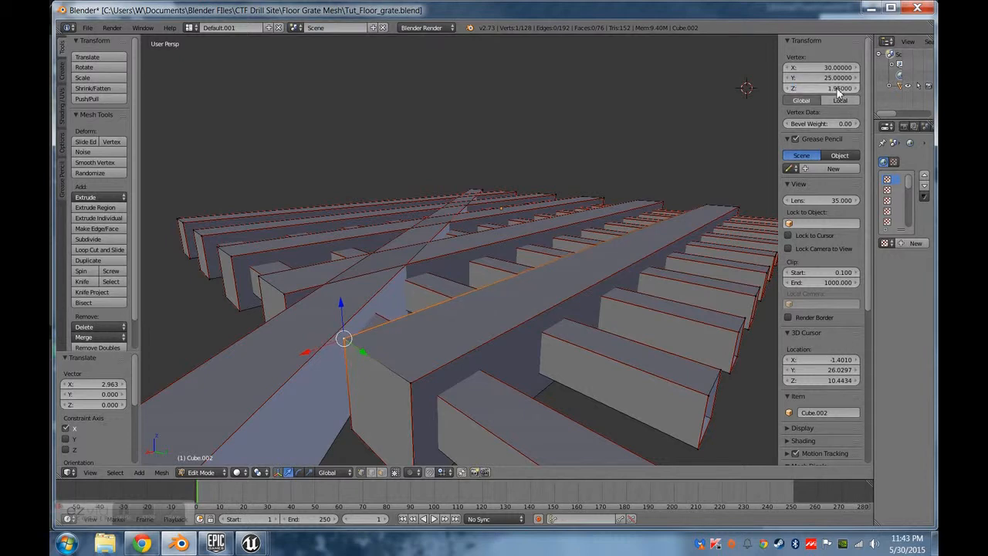
# Lower the last long beam's upper outer end corner vertex to Z 1.95 after trying Z 1.5.
pyautogui.rightClick(410, 384)
pyautogui.click(834, 89)
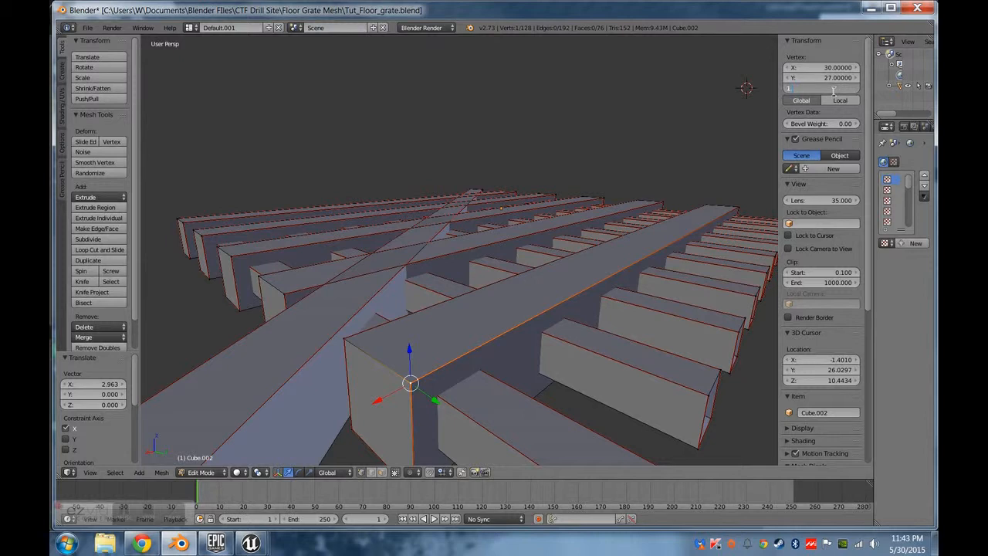
pyautogui.write('1.5')
pyautogui.press('Return')
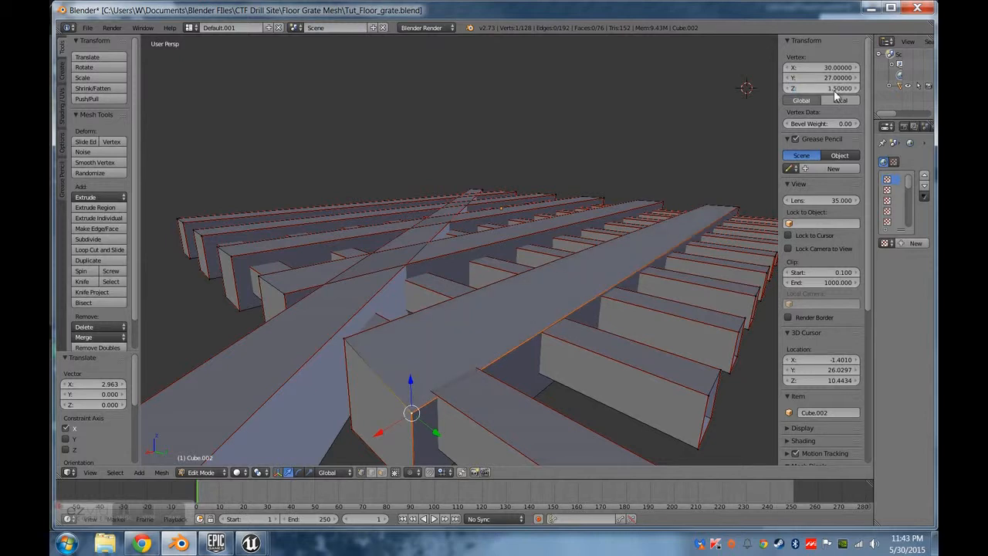
pyautogui.moveTo(518, 358); pyautogui.dragTo(499, 350, button='middle')
pyautogui.click(828, 89)
pyautogui.write('1.95')
pyautogui.press('Return')
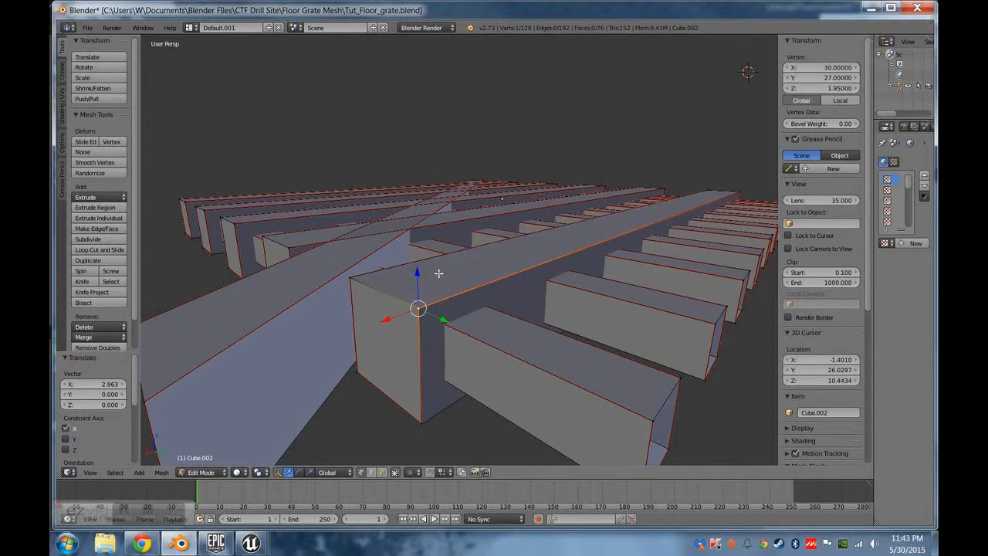
# Pull the last long beam's upper outer end corner inward to Y 26.9.
pyautogui.click(832, 78)
pyautogui.write('2')
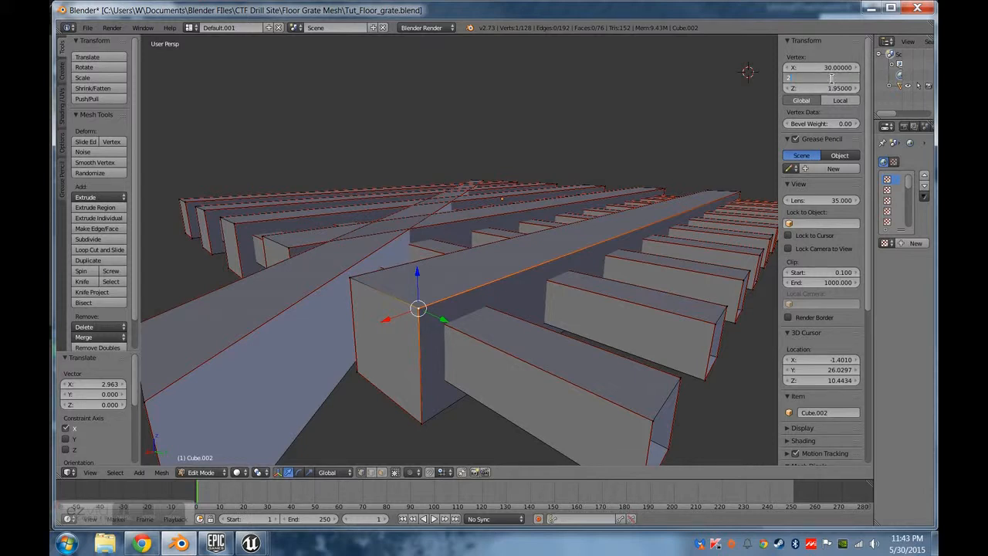
pyautogui.write('6.9')
pyautogui.press('Return')
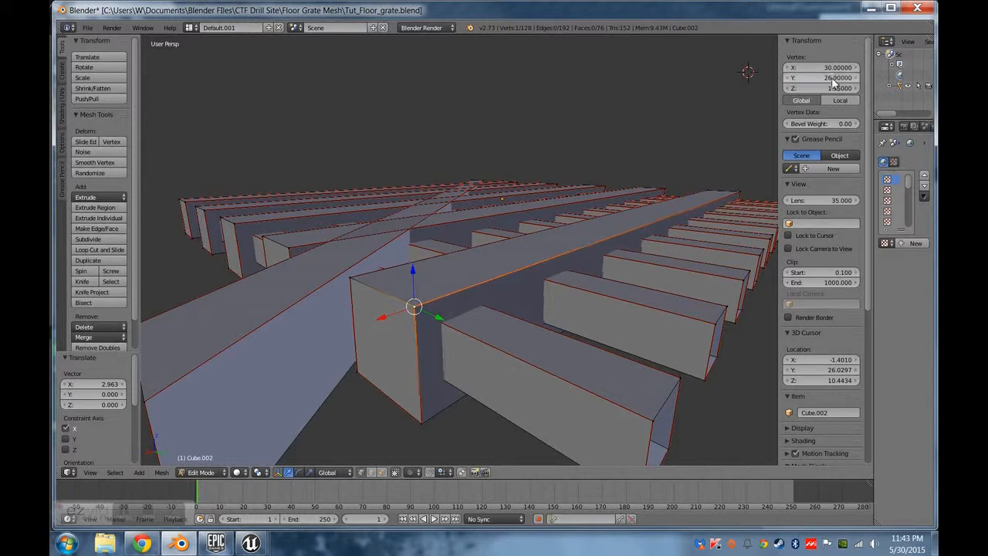
# Set the last long beam's lower outer end corner vertex to Y 26.9 and Z 0.1.
pyautogui.rightClick(424, 426)
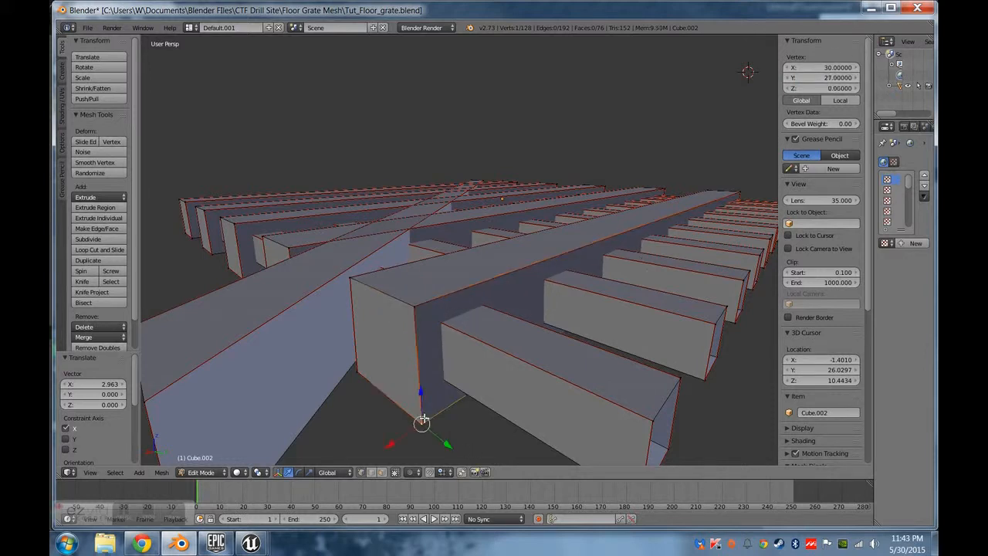
pyautogui.click(843, 78)
pyautogui.write('26.9')
pyautogui.press('Tab')
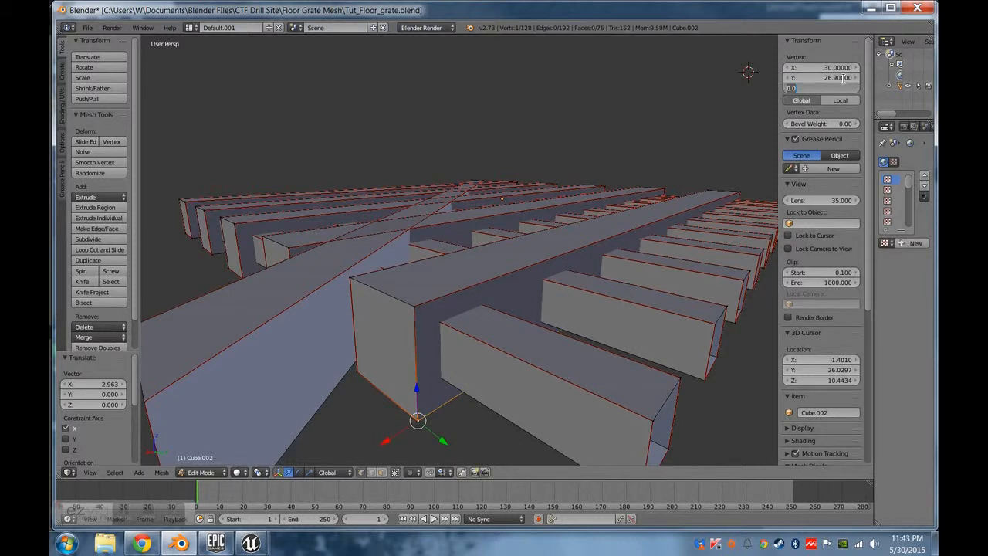
pyautogui.press('Return')
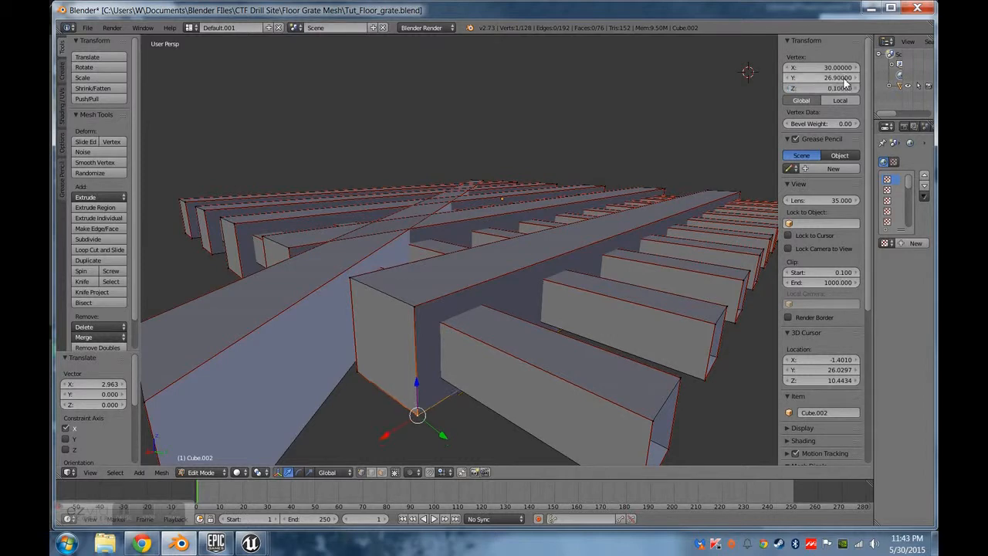
# Raise the last long beam's lower inner end corner vertex to Z 0.1.
pyautogui.click(838, 87)
pyautogui.write('0.1')
pyautogui.press('Return')
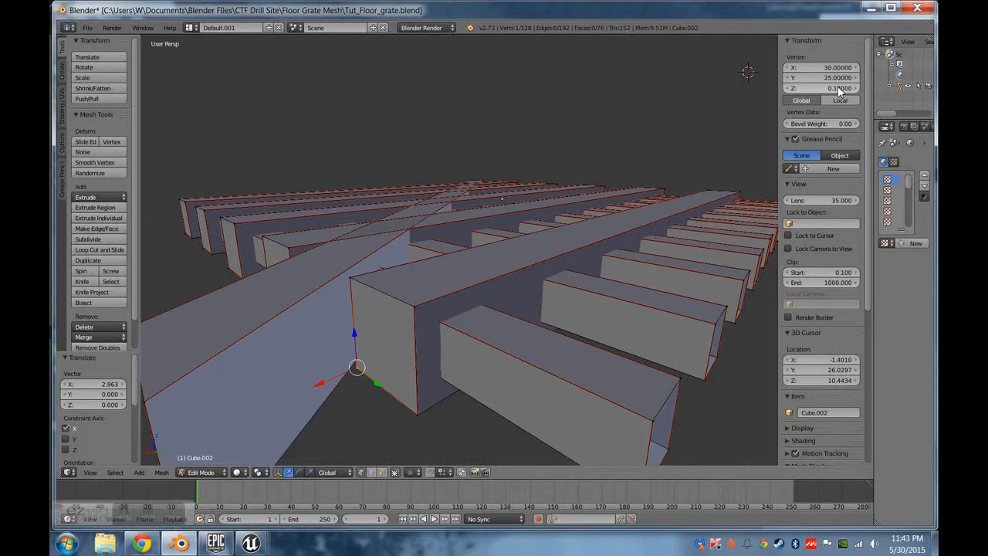
# Select the diagonal beam's end face and set its median X to 30, flush with the grate's edge.
pyautogui.moveTo(575, 235); pyautogui.dragTo(599, 227, button='middle')
pyautogui.scroll(-3, 481, 269)
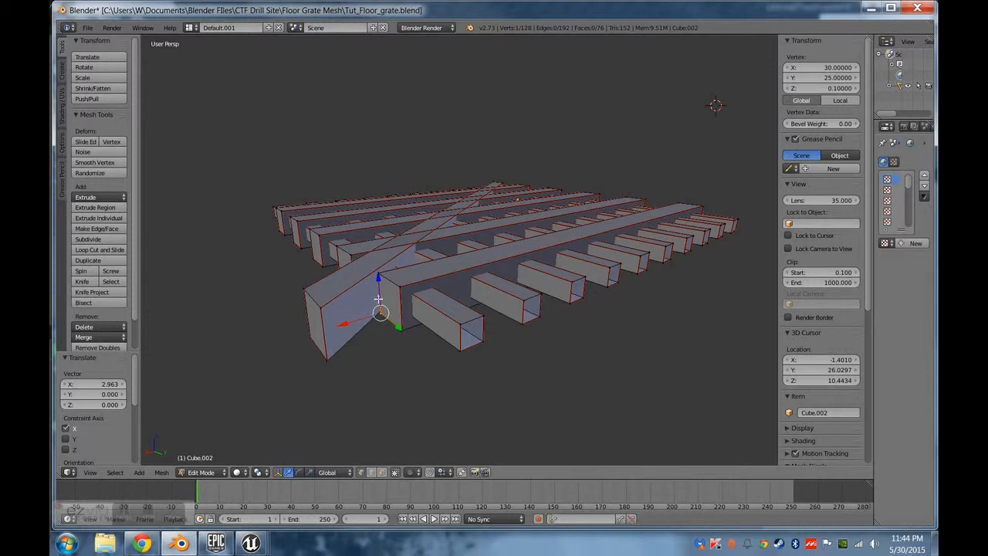
pyautogui.scroll(2, 371, 292)
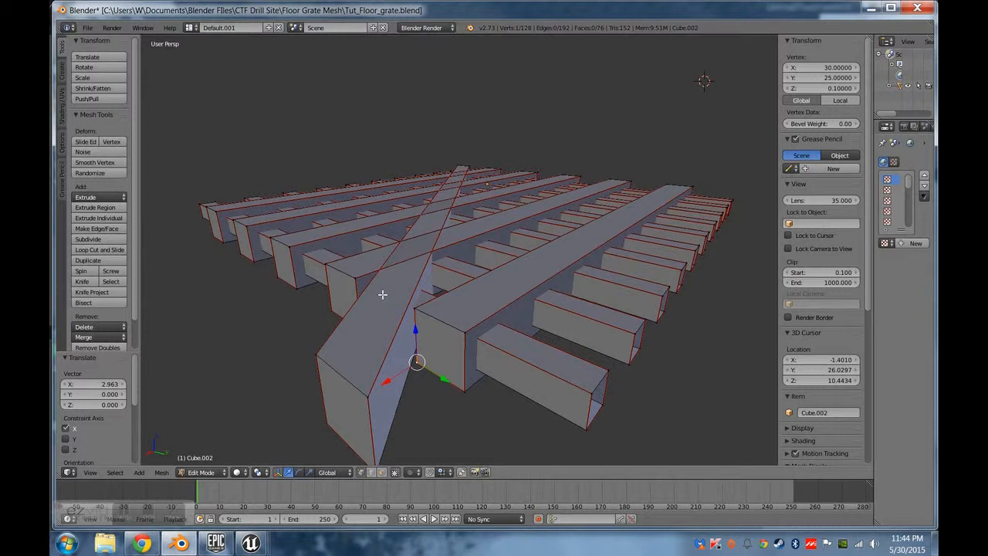
pyautogui.scroll(-2, 370, 286)
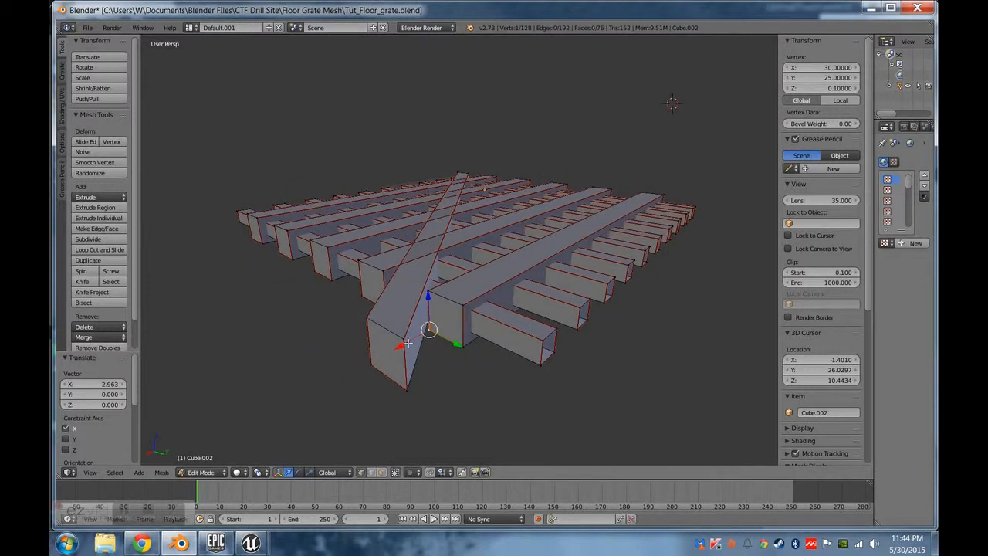
pyautogui.press('a')
pyautogui.rightClick(386, 353)
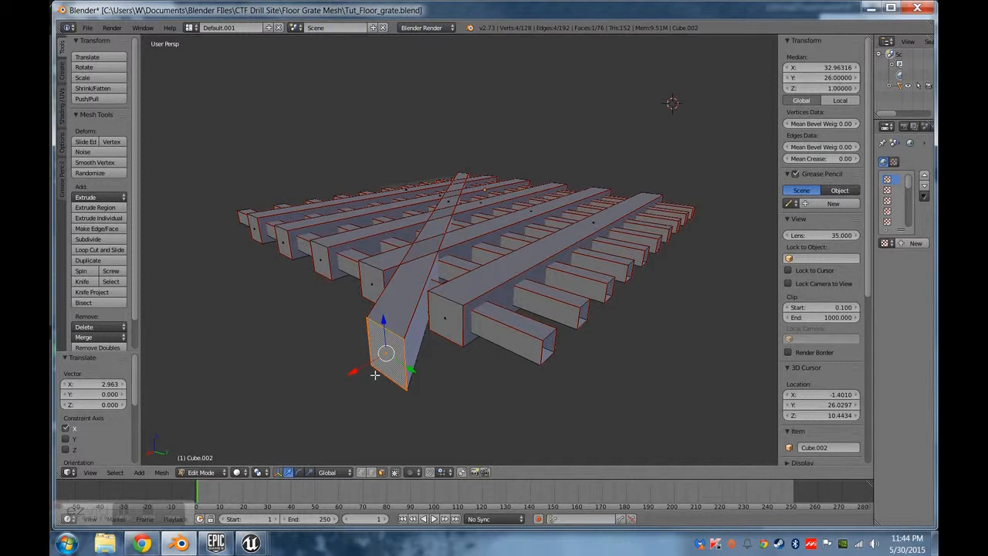
pyautogui.click(834, 68)
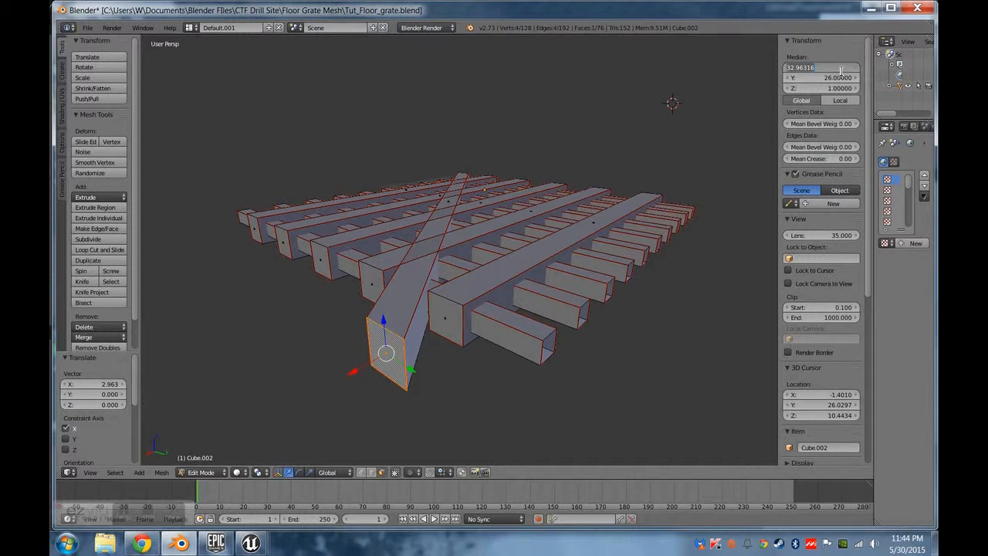
pyautogui.write('30')
pyautogui.press('Return')
# Examine from several angles how the last long beam's reduced end sits inside the diagonal beam's end face.
pyautogui.scroll(3, 556, 381)
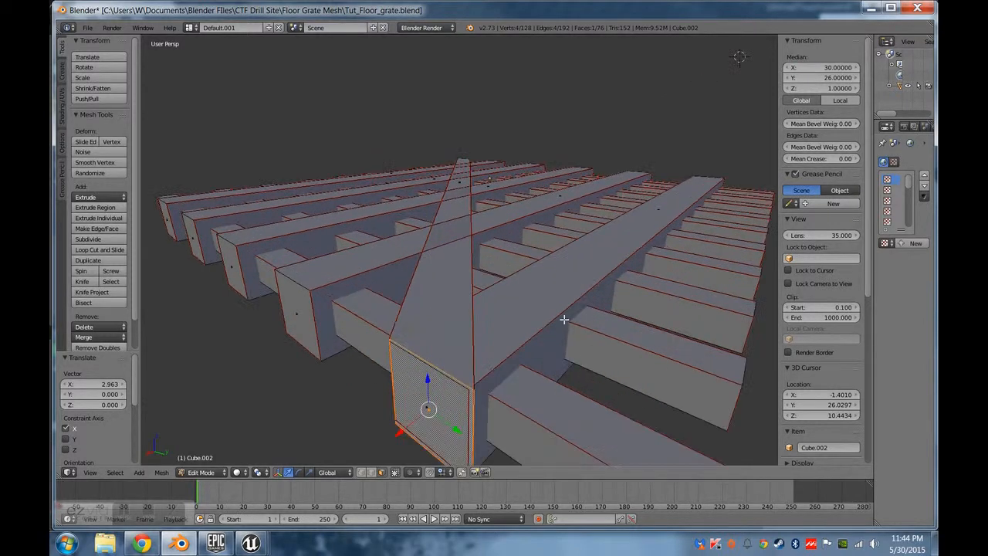
pyautogui.scroll(-5, 564, 318)
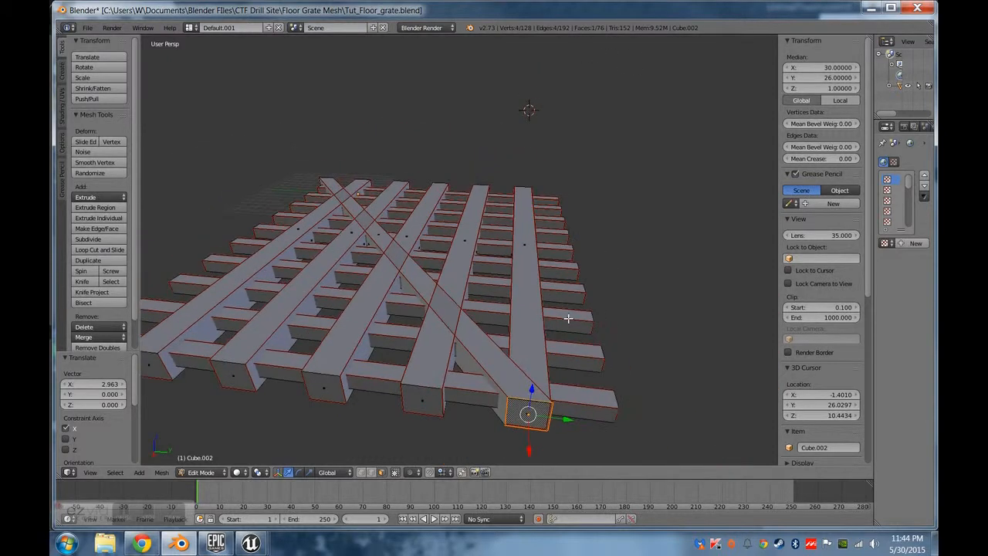
pyautogui.moveTo(568, 318); pyautogui.dragTo(368, 195, button='middle')
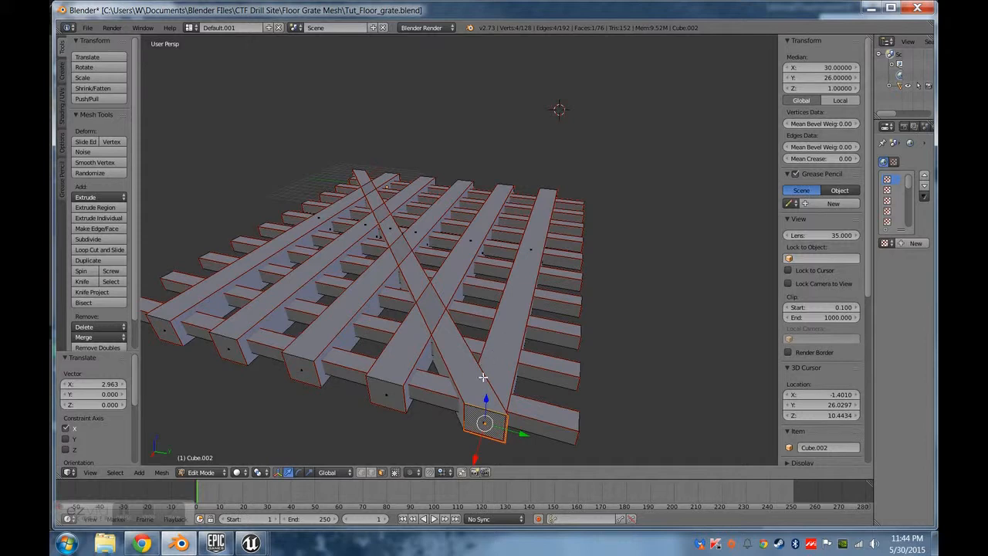
pyautogui.scroll(1, 482, 378)
pyautogui.moveTo(481, 391); pyautogui.dragTo(411, 358, button='middle')
pyautogui.scroll(2, 432, 395)
pyautogui.moveTo(432, 396); pyautogui.dragTo(448, 398, button='middle')
pyautogui.moveTo(563, 358); pyautogui.dragTo(558, 351, button='middle')
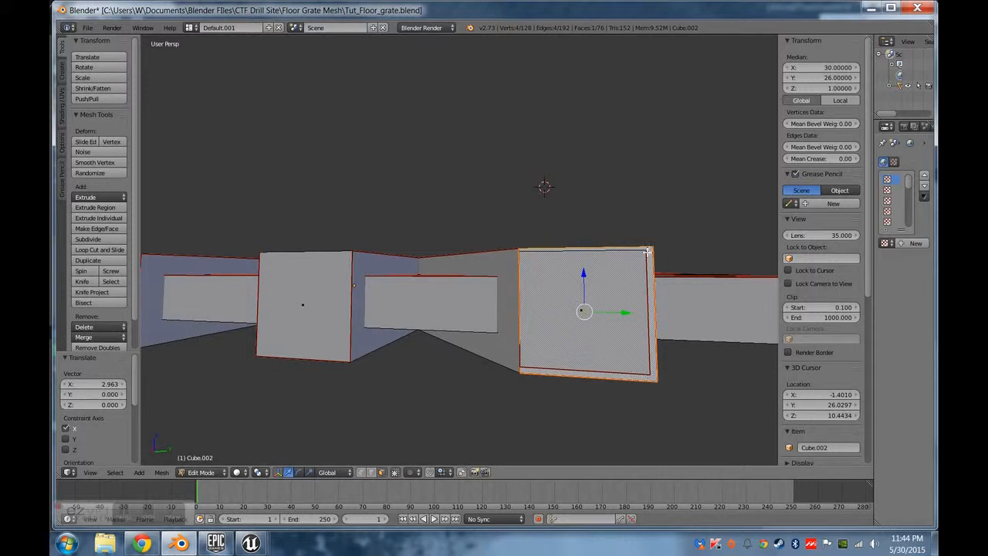
# Shift the last long beam's lower inner end corner about 0.047 and its upper inner end corner about 0.095 along Y.
pyautogui.click(362, 472)
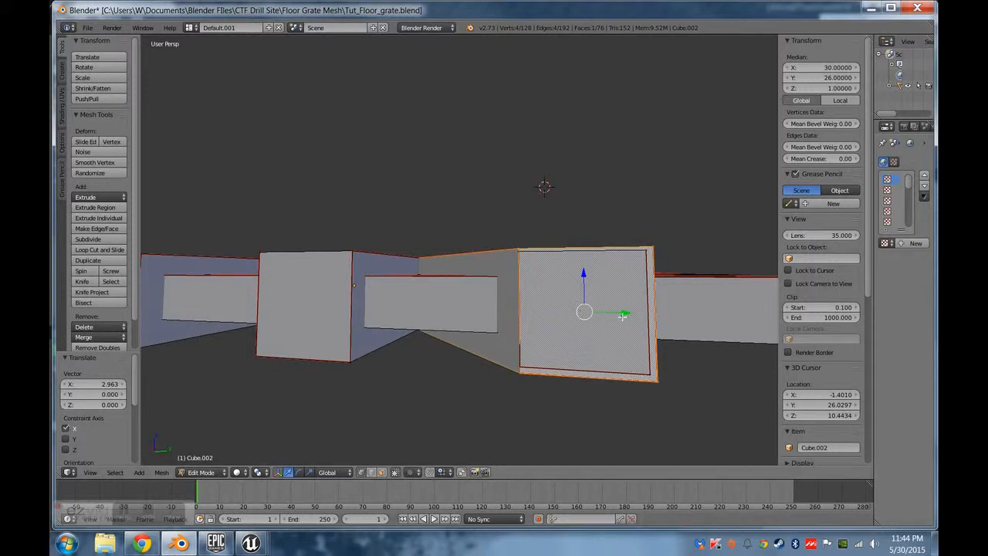
pyautogui.rightClick(647, 252)
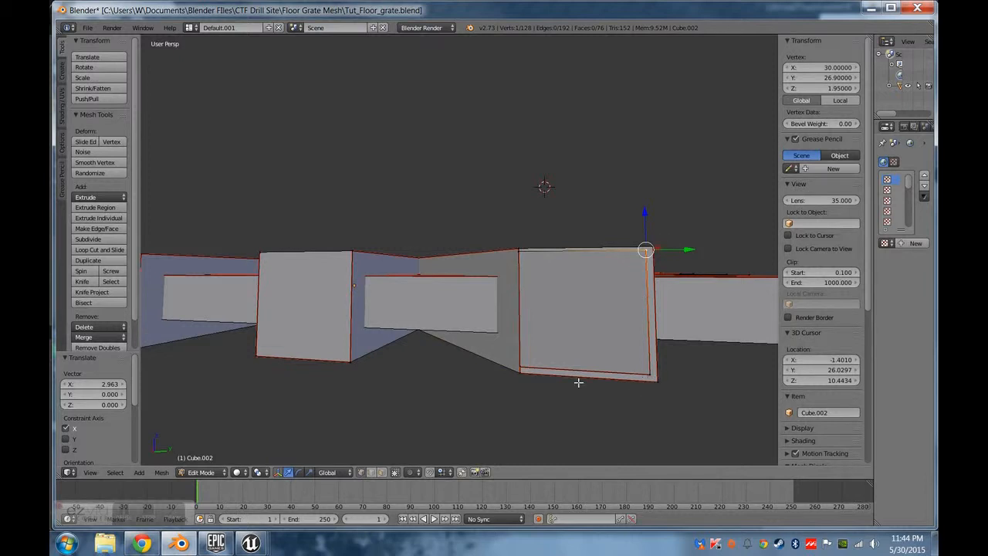
pyautogui.rightClick(525, 369)
pyautogui.moveTo(593, 351); pyautogui.dragTo(562, 356, button='middle')
pyautogui.press('g')
pyautogui.press('y')
pyautogui.click(503, 406)
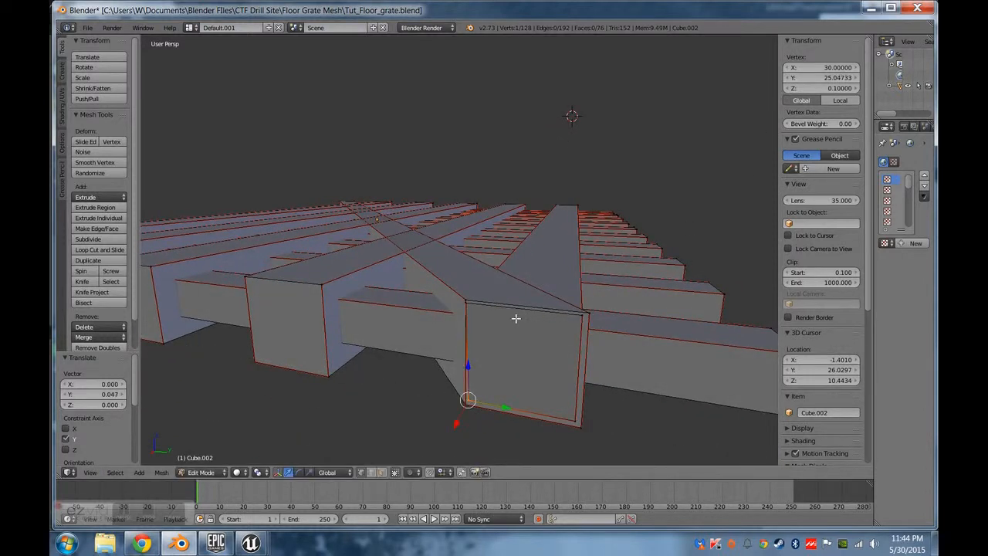
pyautogui.rightClick(476, 303)
pyautogui.press('g')
pyautogui.press('y')
pyautogui.click(497, 309)
# Set the last long beam's lower inner end corner vertex to Y 25.1.
pyautogui.rightClick(476, 398)
pyautogui.click(844, 78)
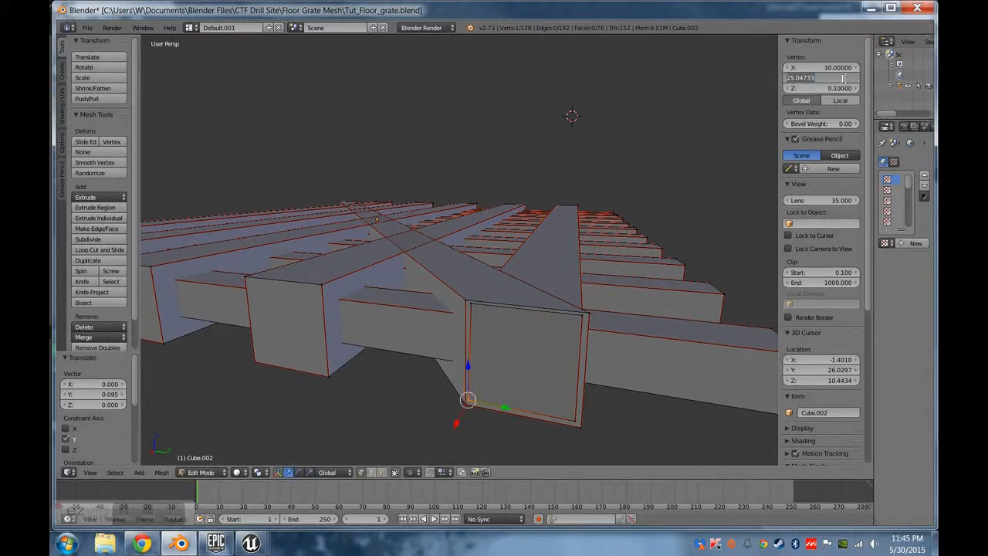
pyautogui.write('25.1')
pyautogui.press('Return')
# Try Y 25.9 for the lower inner end corner and return it to Y 25.1.
pyautogui.click(844, 78)
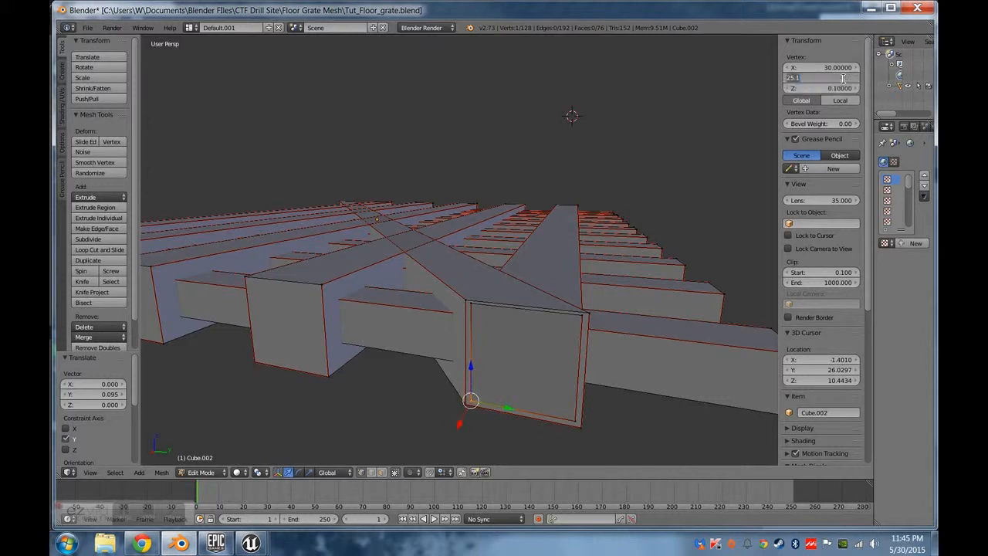
pyautogui.write('25.9')
pyautogui.press('Tab')
pyautogui.click(843, 79)
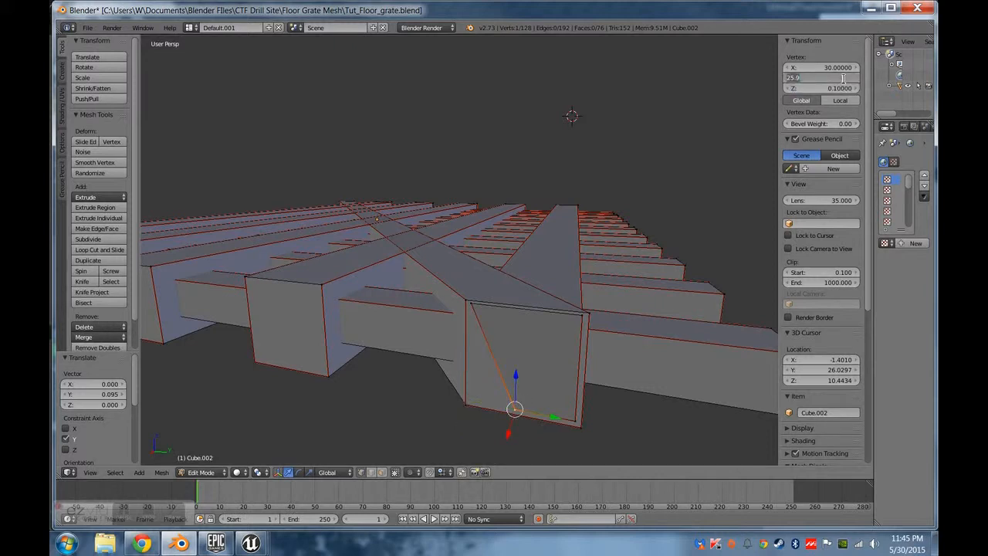
pyautogui.write('25.1')
pyautogui.press('Return')
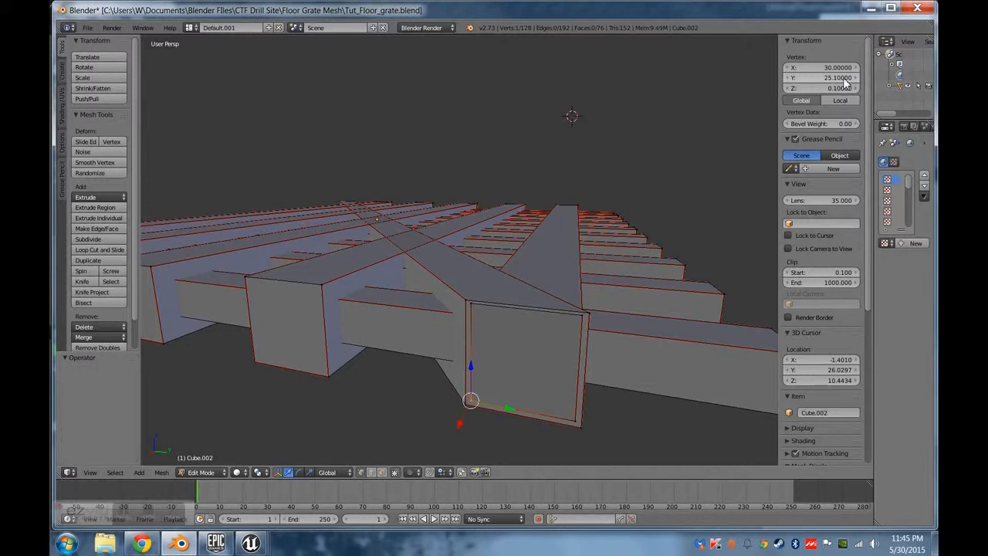
# Try Y 25.9 and Y 24.9 for the last long beam's lower inner end corner and return it to Y 25.1.
pyautogui.click(843, 79)
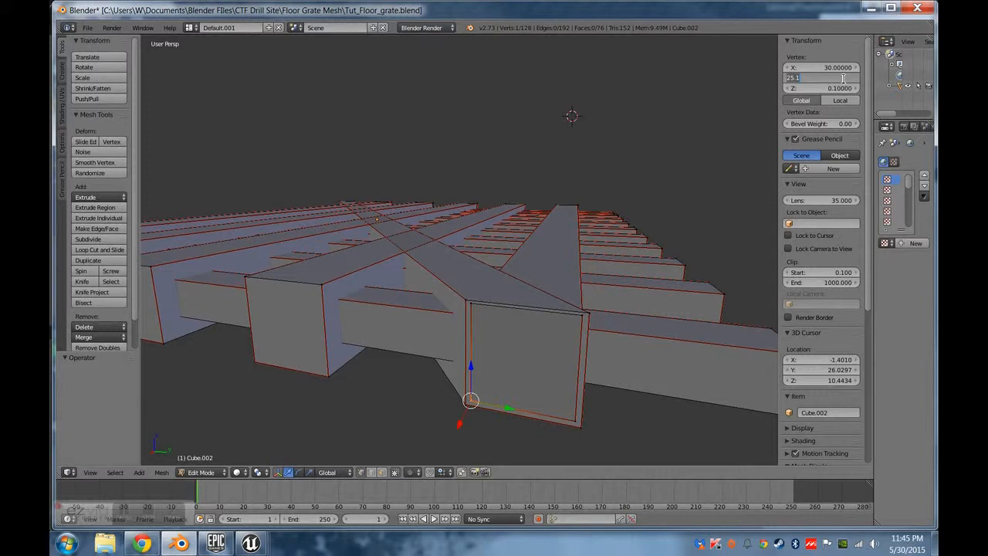
pyautogui.write('25.9')
pyautogui.press('Return')
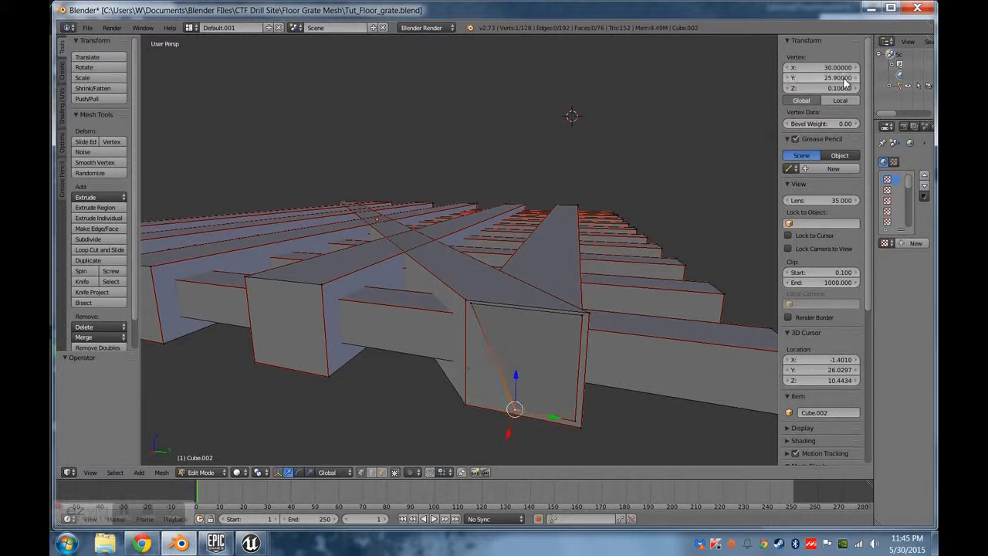
pyautogui.click(843, 79)
pyautogui.write('24.9')
pyautogui.press('Return')
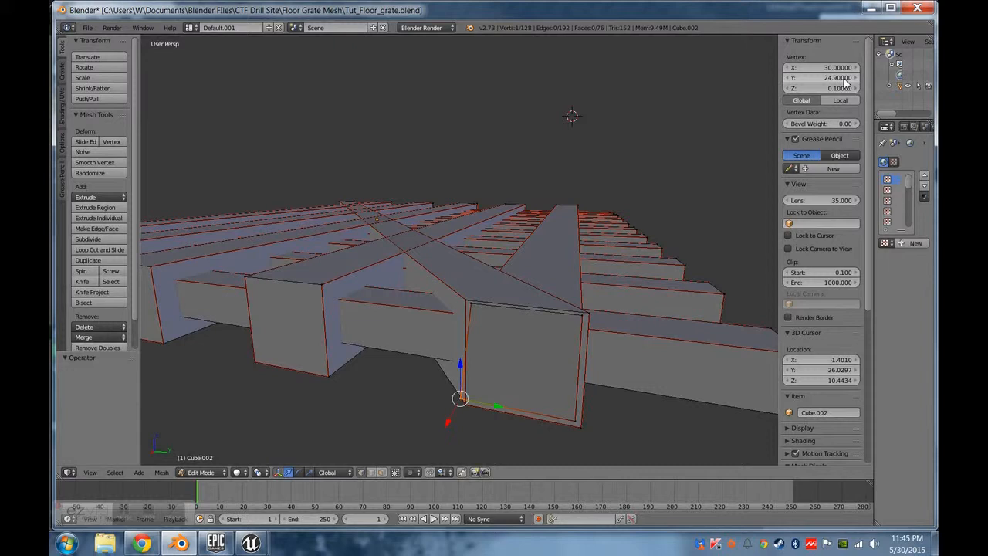
pyautogui.click(843, 79)
pyautogui.write('25.9')
pyautogui.press('Return')
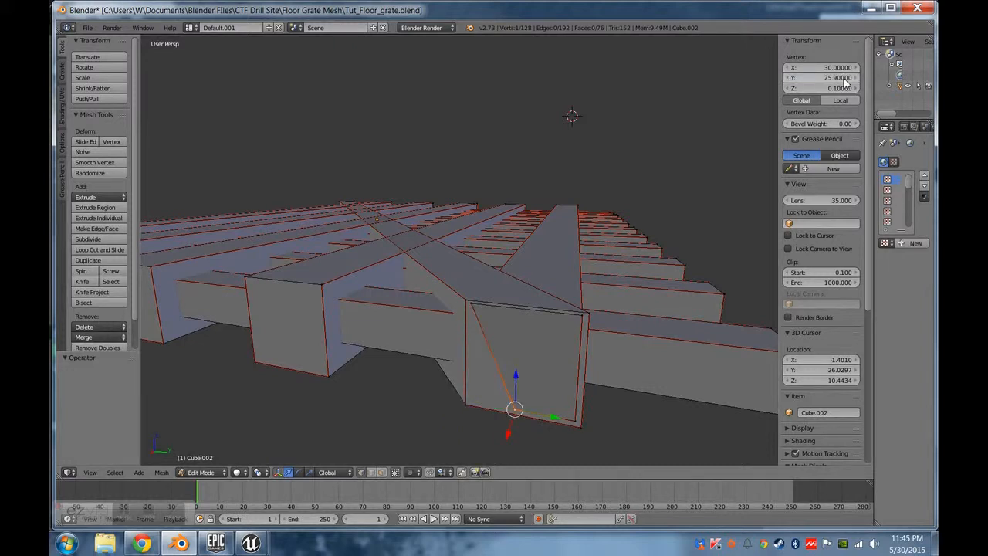
pyautogui.click(844, 79)
pyautogui.write('25.1')
pyautogui.press('Return')
# Compare the coordinates of the last long beam's lower end corners with those of the diagonal beam's surrounding end corners.
pyautogui.moveTo(545, 398); pyautogui.dragTo(583, 394, button='middle')
pyautogui.rightClick(639, 387)
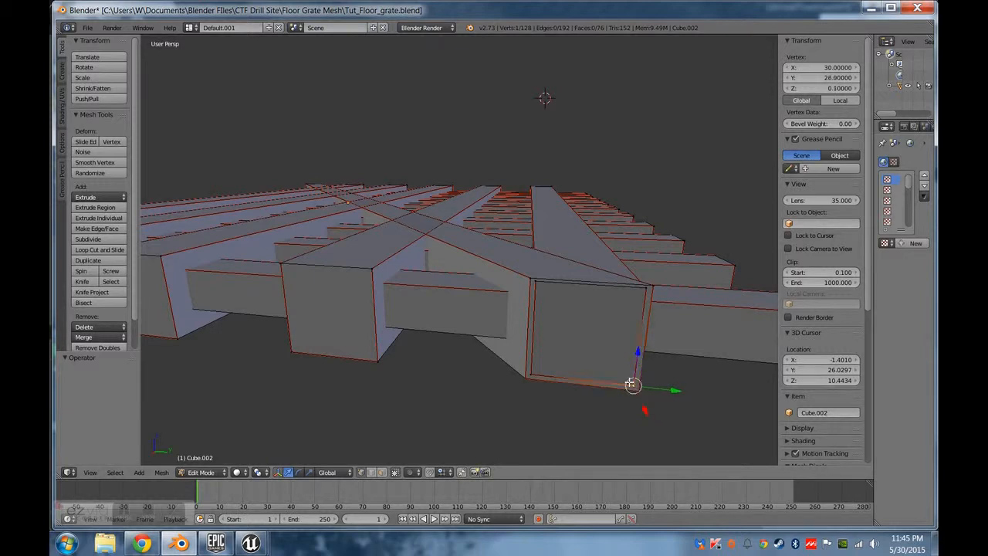
pyautogui.rightClick(524, 379)
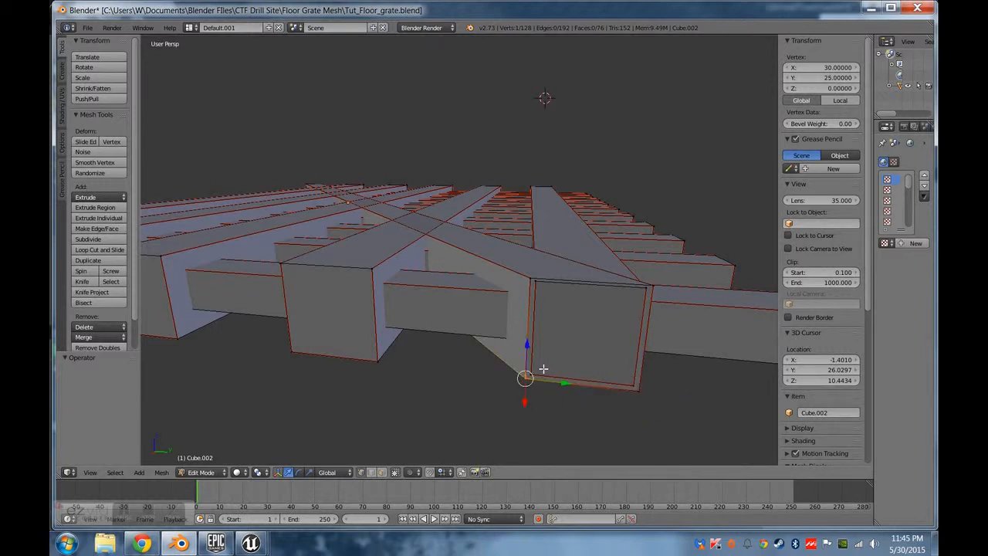
pyautogui.rightClick(543, 369)
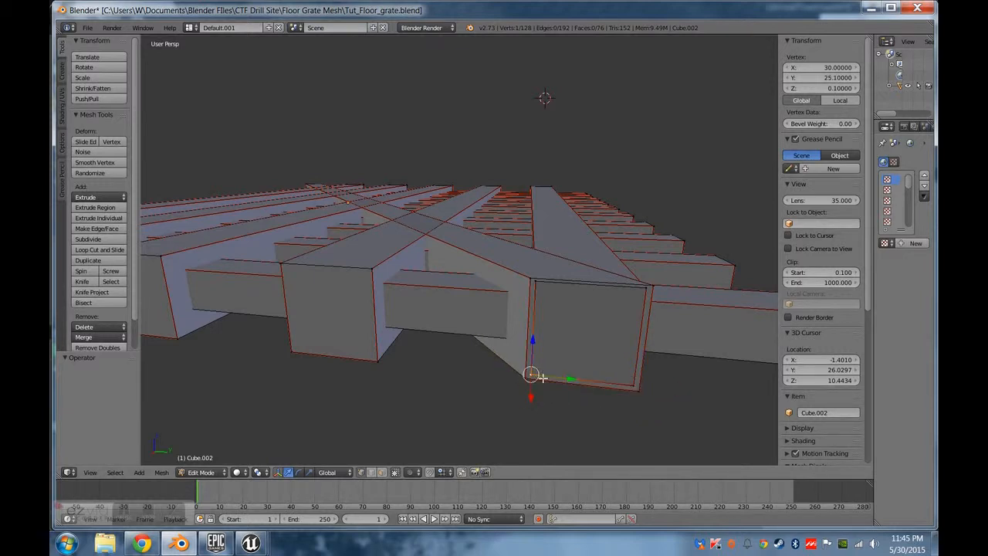
pyautogui.rightClick(529, 280)
# Examine the joint between the diagonal beam and the last long beam from the side, from above and at an angle.
pyautogui.moveTo(586, 365); pyautogui.dragTo(441, 378, button='middle')
pyautogui.scroll(10, 371, 360)
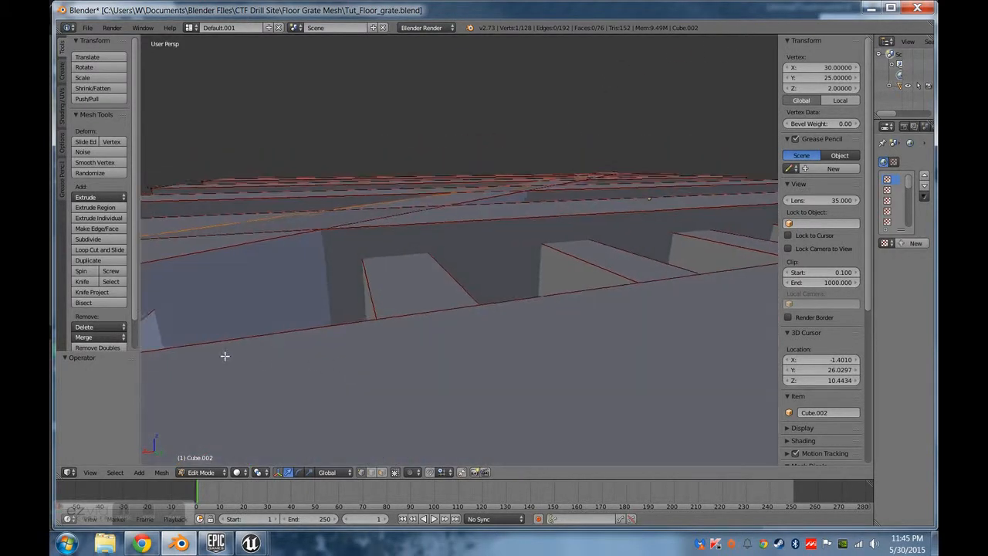
pyautogui.moveTo(286, 331); pyautogui.dragTo(468, 289, button='middle')
pyautogui.scroll(-4, 424, 289)
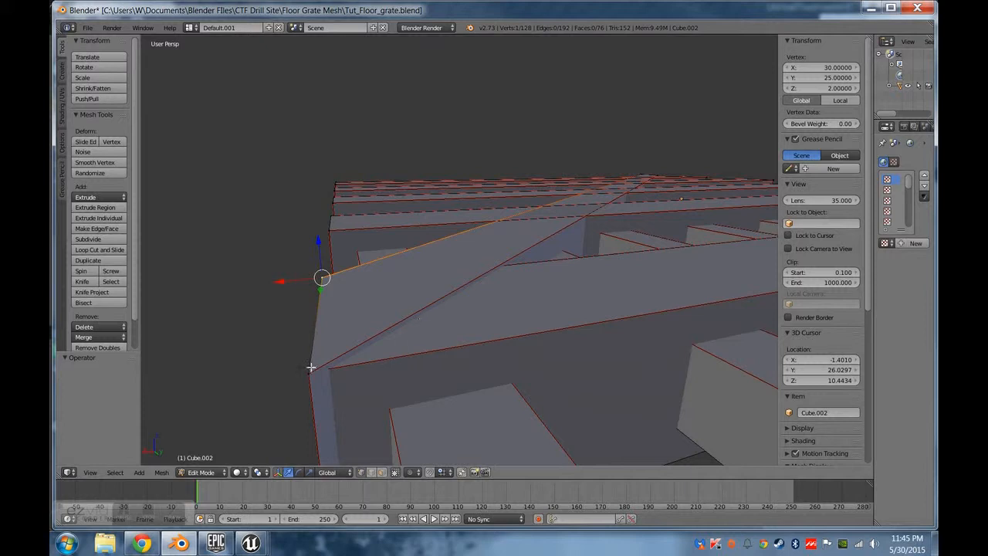
pyautogui.moveTo(371, 332); pyautogui.dragTo(391, 223, button='middle')
pyautogui.scroll(-2, 392, 221)
pyautogui.keyDown('shift'); pyautogui.moveTo(302, 98); pyautogui.dragTo(315, 122, button='middle'); pyautogui.keyUp('shift')
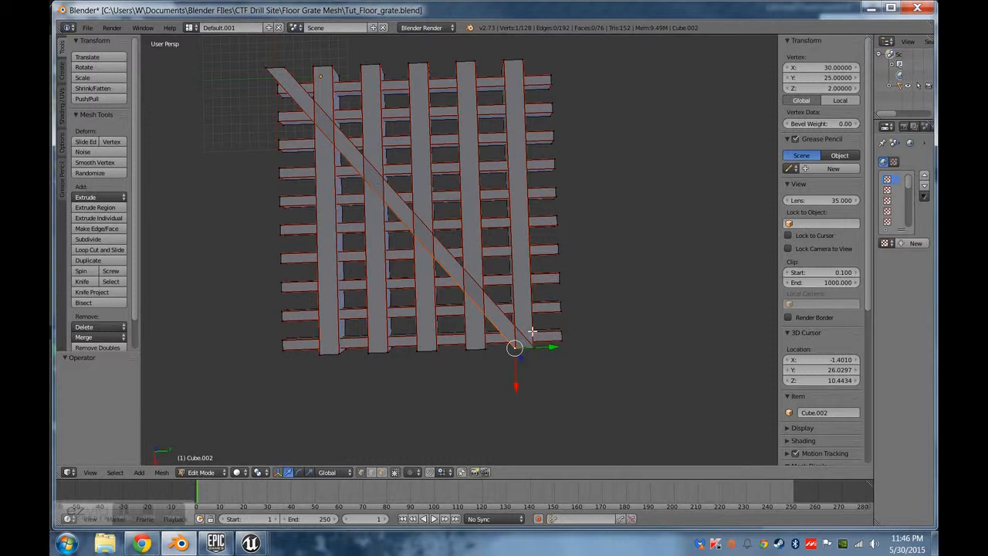
pyautogui.scroll(5, 516, 342)
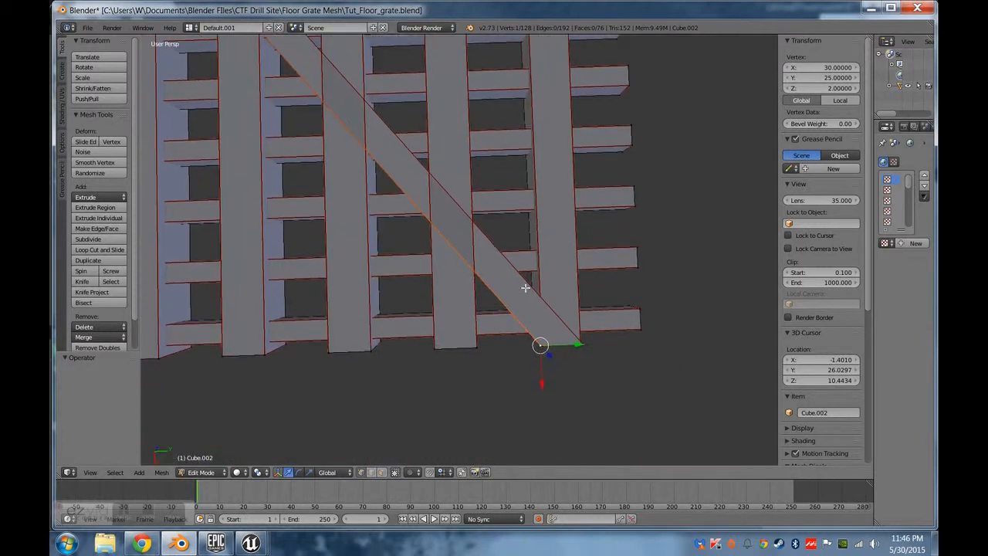
pyautogui.moveTo(562, 338); pyautogui.dragTo(515, 310, button='middle')
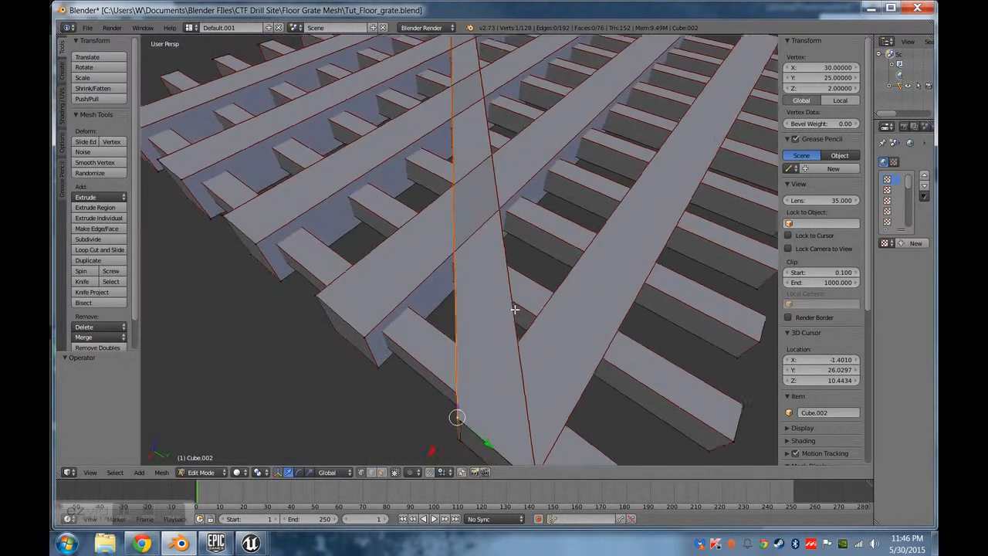
pyautogui.moveTo(515, 352); pyautogui.dragTo(505, 333, button='middle')
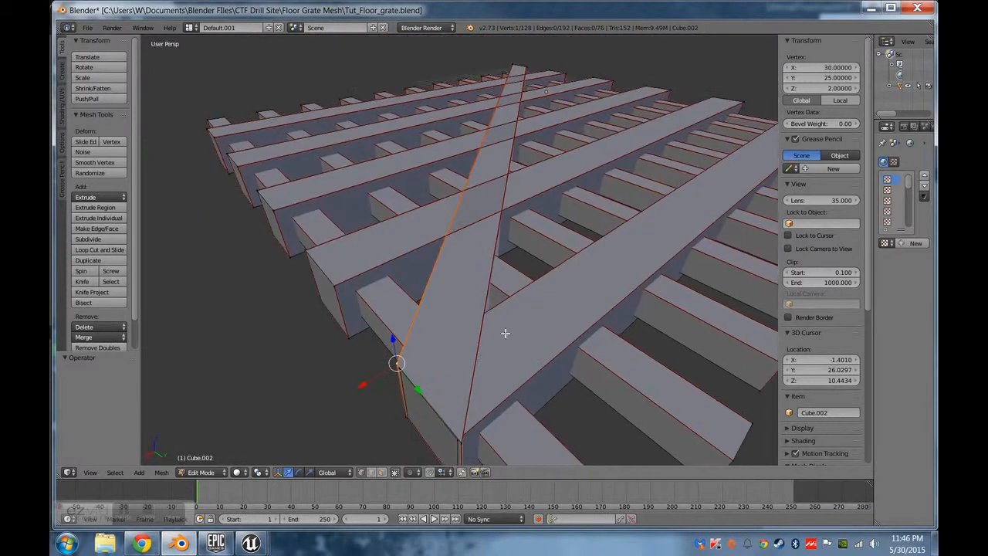
# Inspect where the diagonal beam's upper edge crosses the last long beam's inner upper edge by selecting both edges.
pyautogui.click(372, 473)
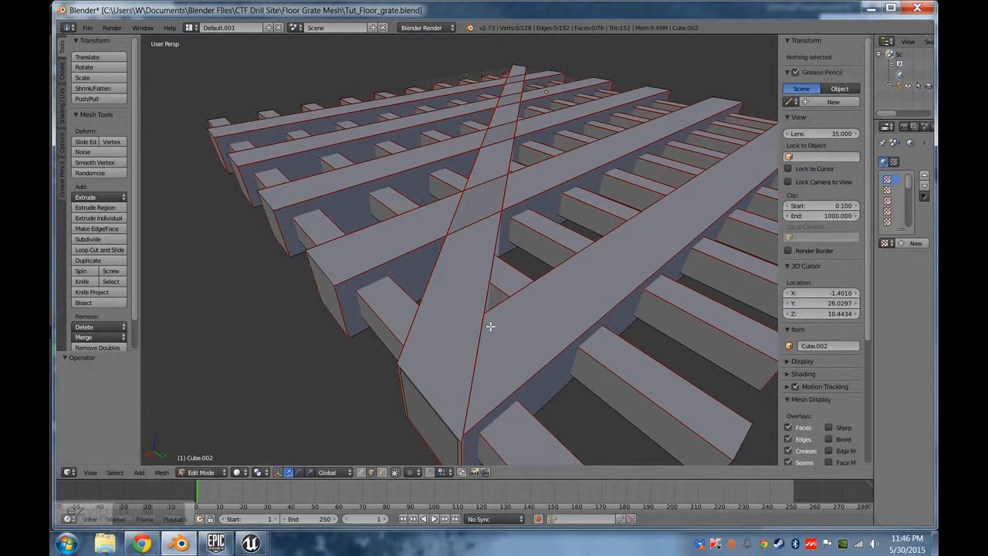
pyautogui.rightClick(501, 301)
pyautogui.keyDown('shift'); pyautogui.rightClick(489, 303); pyautogui.keyUp('shift')
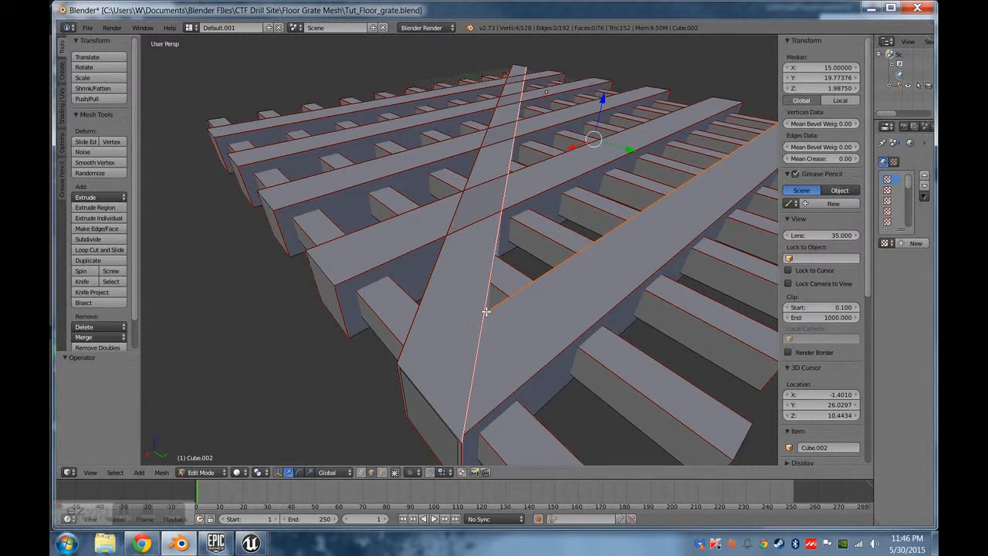
pyautogui.moveTo(465, 363); pyautogui.dragTo(501, 366, button='middle')
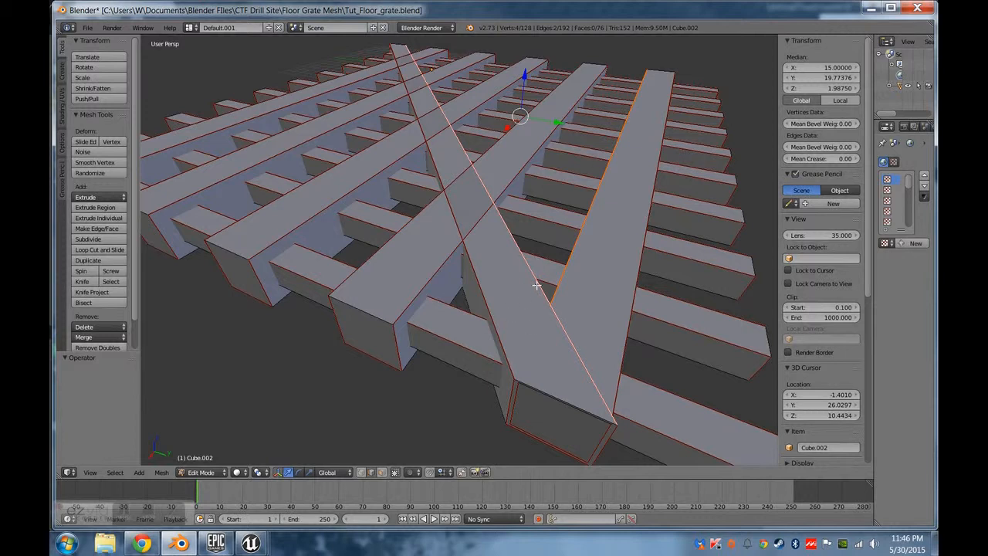
pyautogui.moveTo(556, 373); pyautogui.dragTo(580, 327, button='middle')
# Pull the last long beam's inner and outer vertical end edges back along X inside the diagonal beam, the outer one by about 0.062.
pyautogui.rightClick(542, 352)
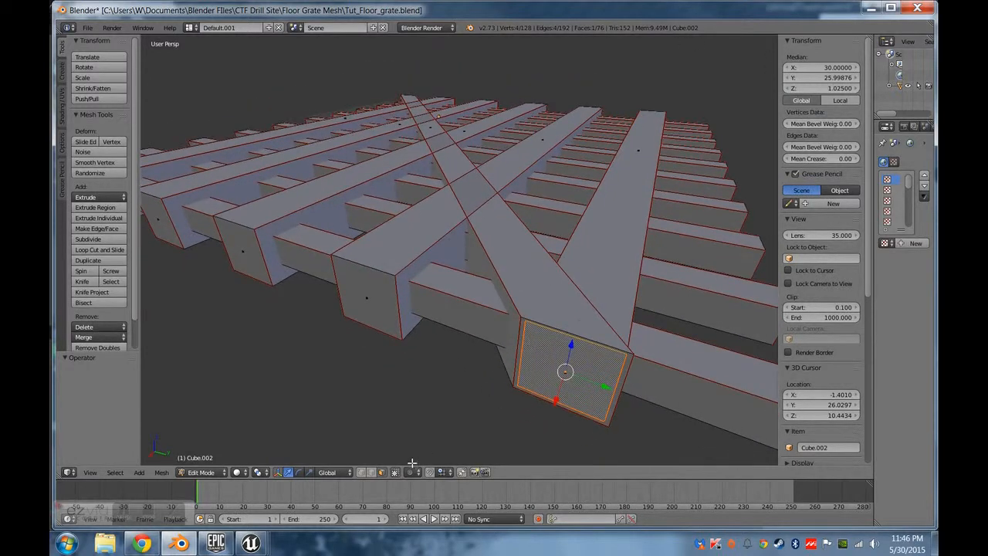
pyautogui.click(370, 477)
pyautogui.rightClick(515, 361)
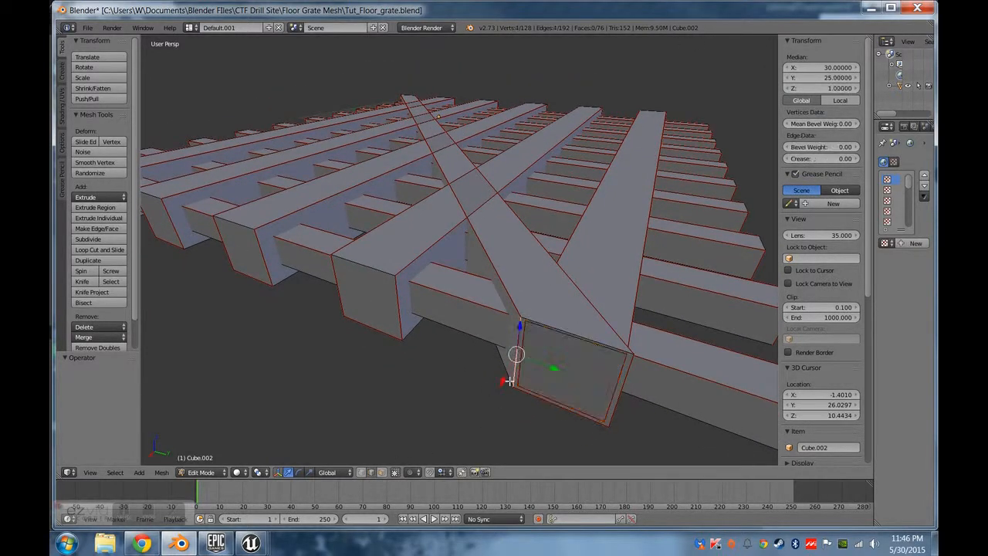
pyautogui.press('g')
pyautogui.press('x')
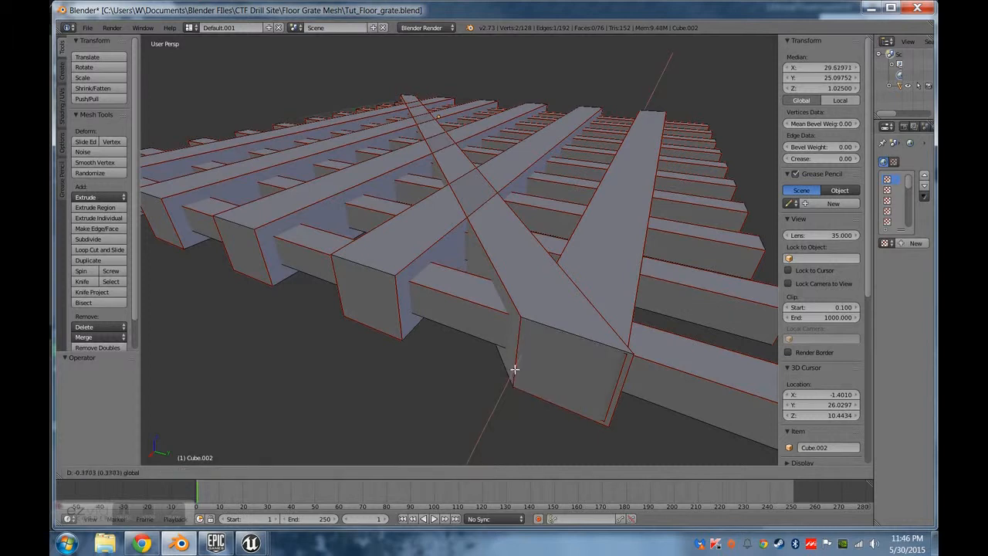
pyautogui.click(516, 363)
pyautogui.rightClick(613, 397)
pyautogui.press('g')
pyautogui.press('x')
pyautogui.click(611, 414)
pyautogui.moveTo(607, 401); pyautogui.dragTo(467, 347, button='middle')
# Shorten the fourth long beam by moving its end face about -4.305 along X to under the diagonal beam.
pyautogui.click(382, 472)
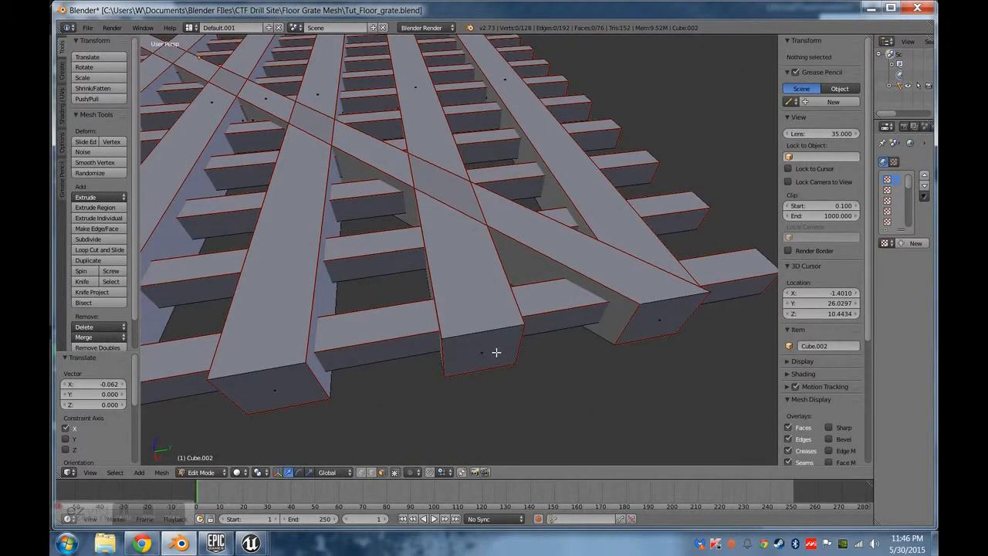
pyautogui.rightClick(494, 349)
pyautogui.press('g')
pyautogui.press('y')
pyautogui.click(472, 274)
# Shorten the middle long beam by moving its end face about -10.47 along X to the diagonal beam.
pyautogui.moveTo(472, 273); pyautogui.dragTo(374, 395, button='middle')
pyautogui.press('g')
pyautogui.press('x')
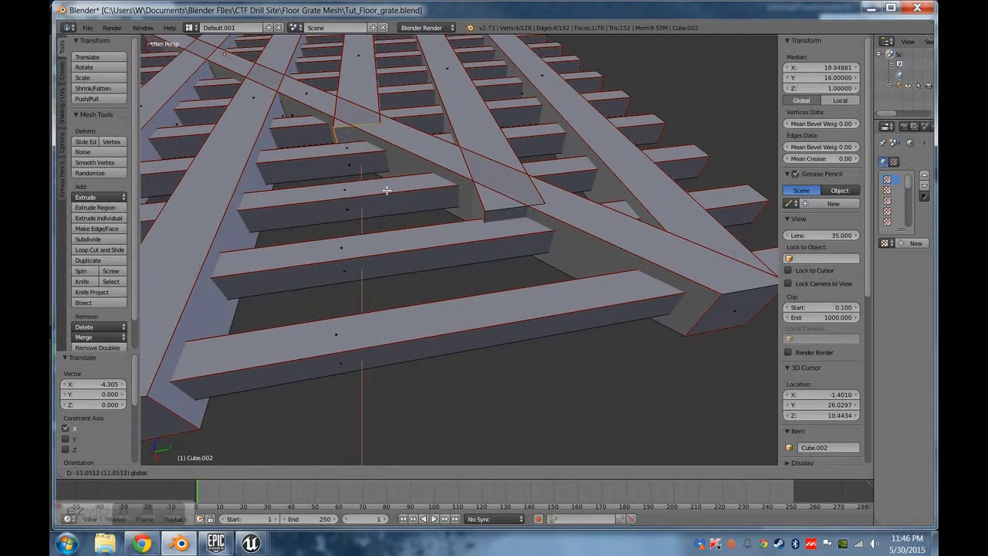
pyautogui.click(386, 198)
# Shorten the second long beam by moving its end face about -17.147 along X to the diagonal beam.
pyautogui.keyDown('shift'); pyautogui.moveTo(328, 225); pyautogui.dragTo(406, 207, button='middle'); pyautogui.keyUp('shift')
pyautogui.rightClick(307, 379)
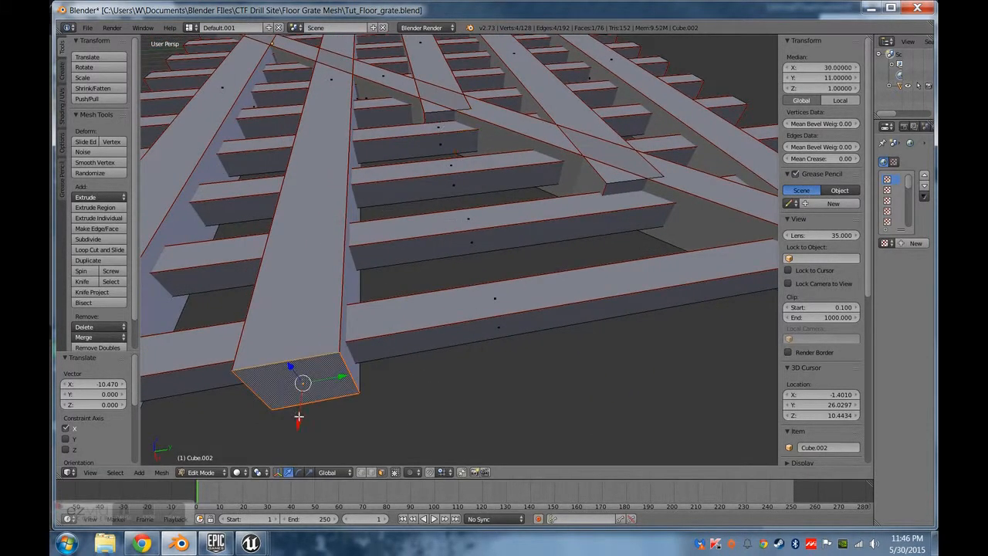
pyautogui.press('g')
pyautogui.press('x')
pyautogui.click(329, 75)
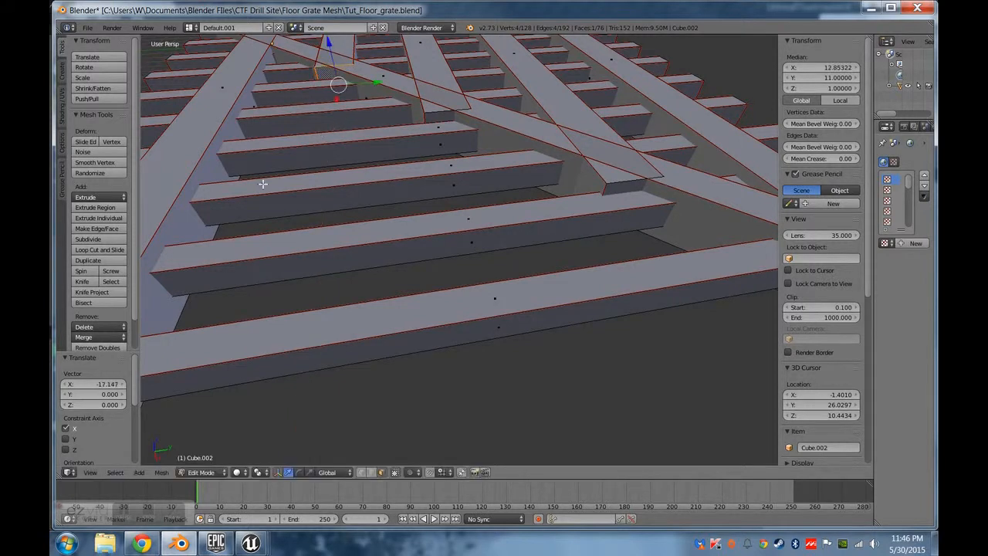
# Shorten the first long beam along X to the diagonal beam, adjusting its end face by about 0.735 to about X 7.05.
pyautogui.moveTo(328, 75); pyautogui.dragTo(315, 276, button='middle')
pyautogui.rightClick(257, 395)
pyautogui.scroll(-3, 271, 390)
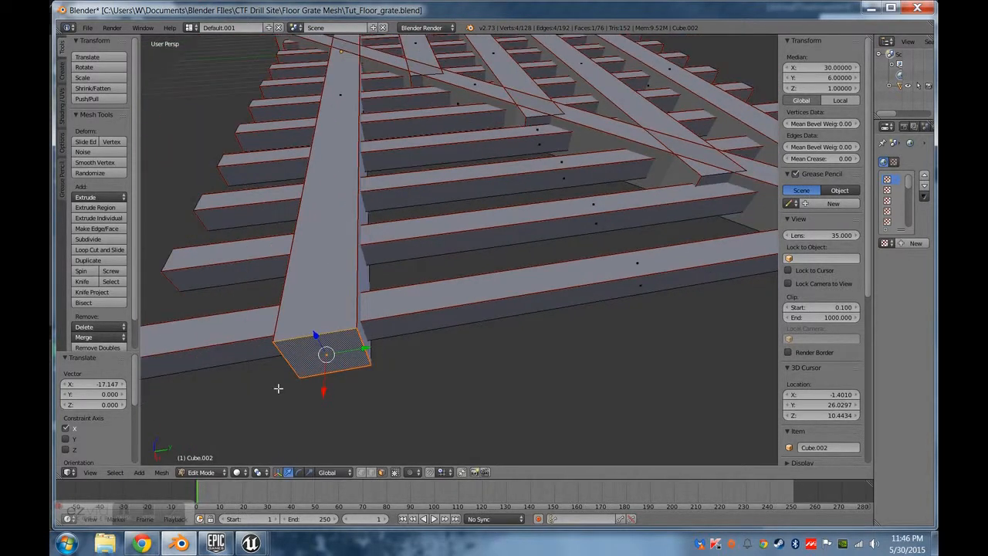
pyautogui.press('g')
pyautogui.press('x')
pyautogui.click(354, 115)
pyautogui.moveTo(356, 128); pyautogui.dragTo(431, 307, button='middle')
pyautogui.moveTo(451, 304); pyautogui.dragTo(478, 315)
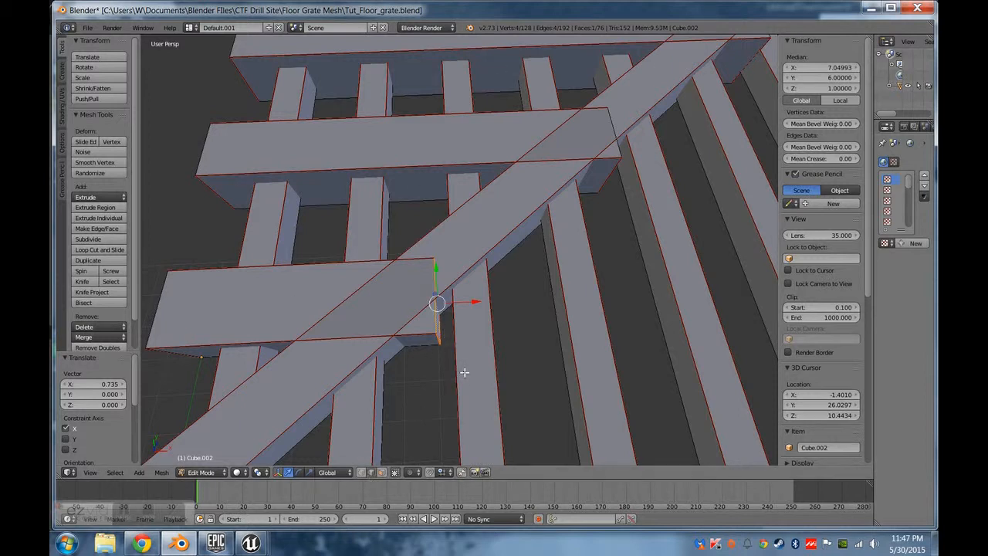
# Slant the first long beam's end parallel to the diagonal by moving its vertical end edge at Y 5 back to X 5.
pyautogui.rightClick(448, 348)
pyautogui.moveTo(473, 337); pyautogui.dragTo(388, 350)
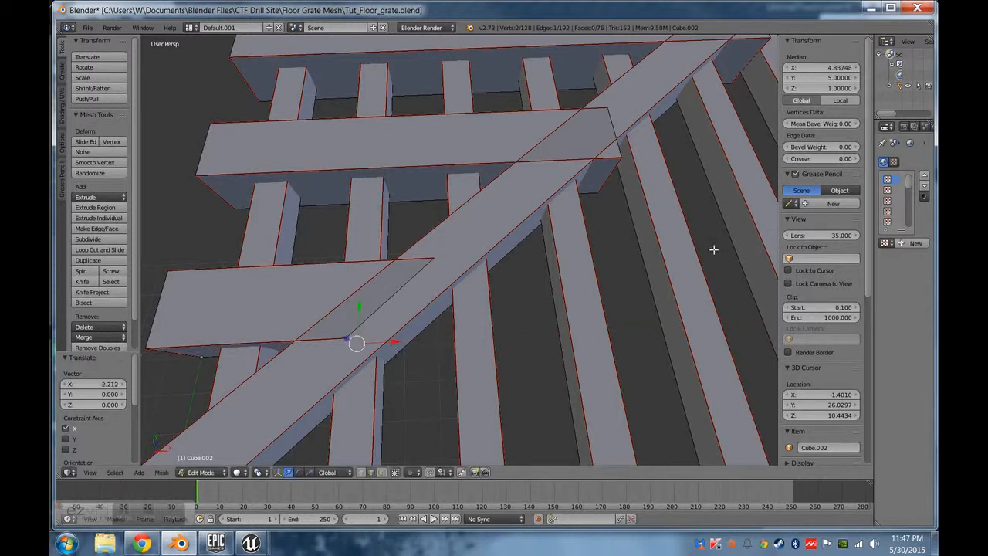
pyautogui.click(824, 68)
pyautogui.write('5')
pyautogui.press('Return')
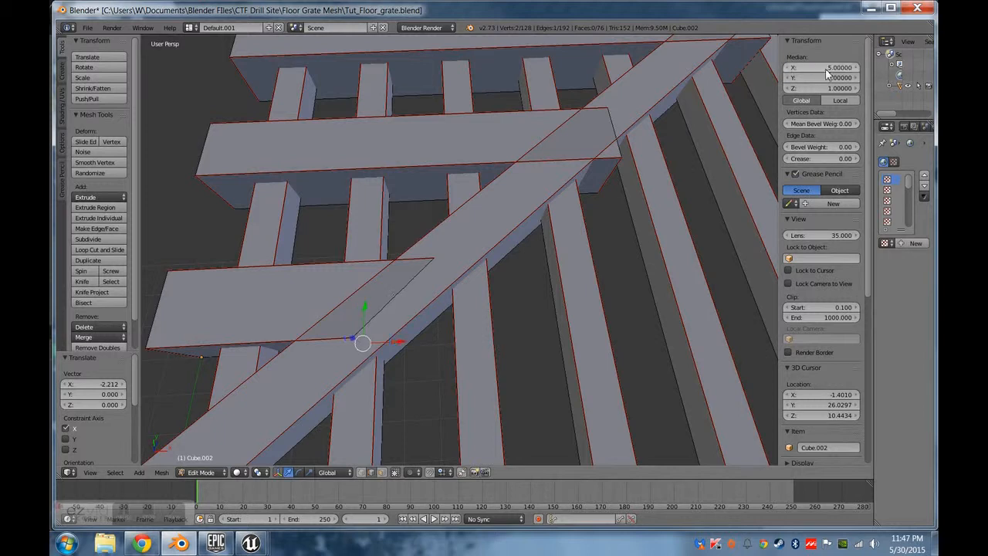
# Lower the top edge of the first long beam's slanted end to Z 1.9.
pyautogui.scroll(2, 440, 261)
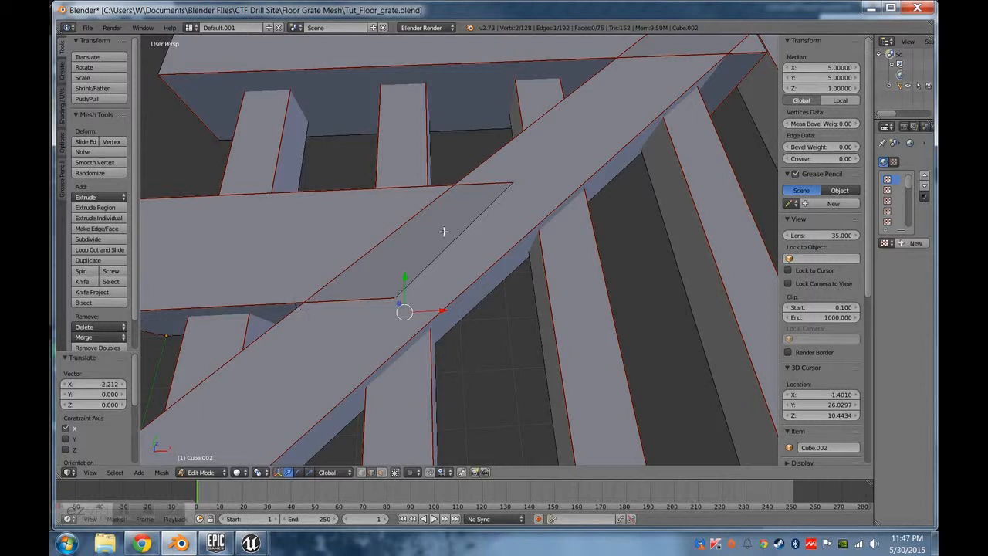
pyautogui.keyDown('shift'); pyautogui.moveTo(682, 173); pyautogui.dragTo(618, 207, button='middle'); pyautogui.keyUp('shift')
pyautogui.moveTo(479, 493); pyautogui.dragTo(444, 492, button='middle')
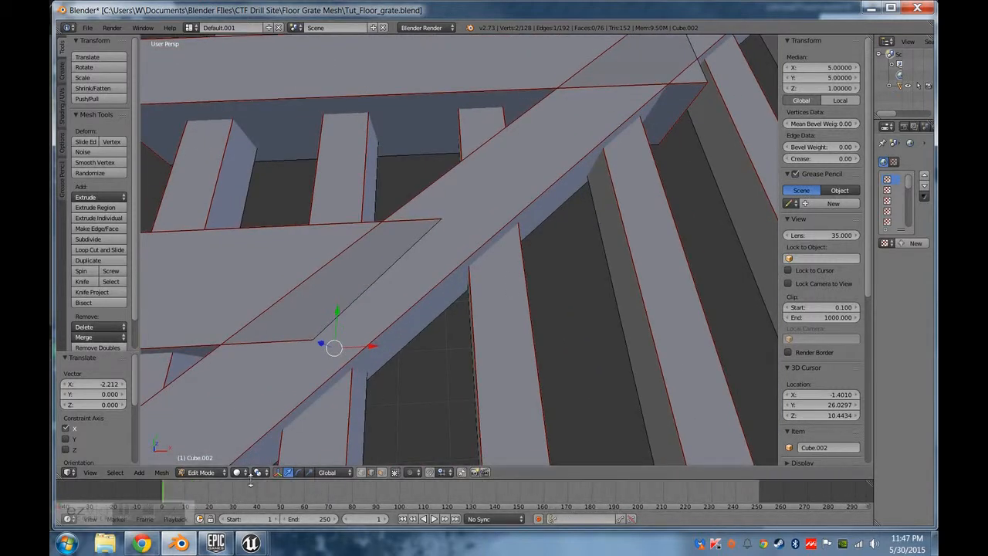
pyautogui.moveTo(448, 397); pyautogui.dragTo(421, 375, button='middle')
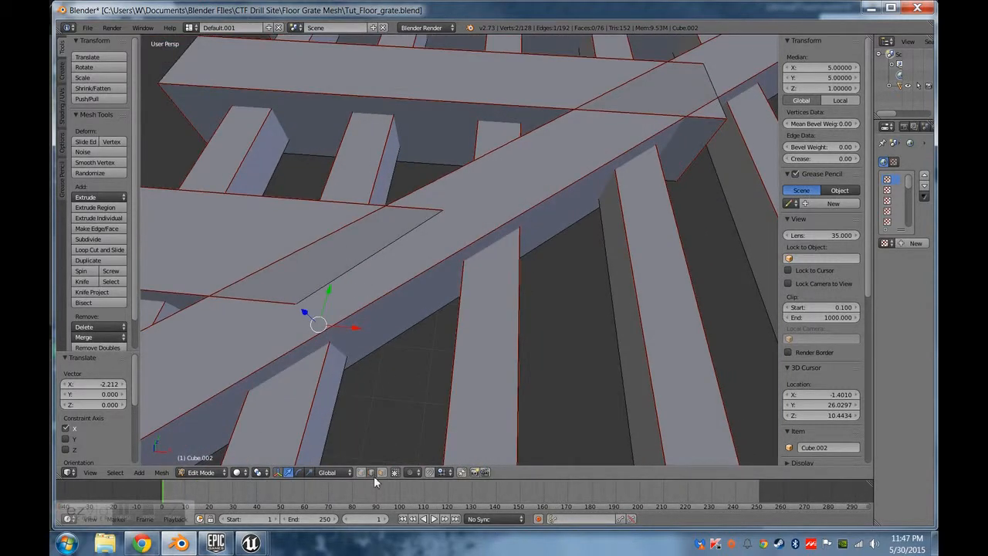
pyautogui.rightClick(370, 253)
pyautogui.moveTo(380, 235); pyautogui.dragTo(606, 320, button='middle')
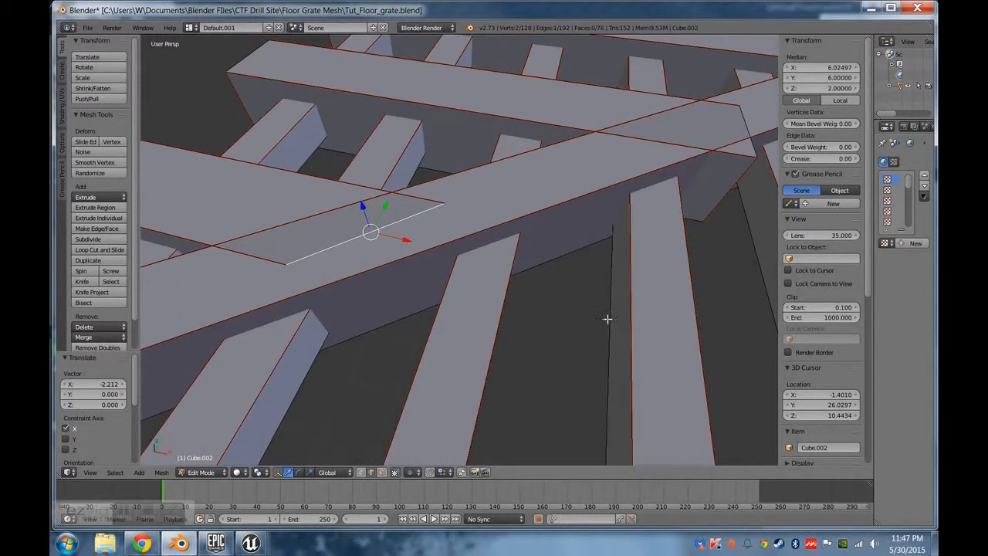
pyautogui.click(814, 88)
pyautogui.write('1.9')
pyautogui.press('Return')
# Raise the bottom edge of the first long beam's slanted end to Z 0.1.
pyautogui.moveTo(477, 299); pyautogui.dragTo(439, 195, button='middle')
pyautogui.rightClick(396, 298)
pyautogui.click(832, 87)
pyautogui.write('0.1')
pyautogui.press('Return')
# Try the bottom edge of the first long beam's slanted end at Z 0.05 and at Z 0.
pyautogui.moveTo(617, 266); pyautogui.dragTo(600, 265, button='middle')
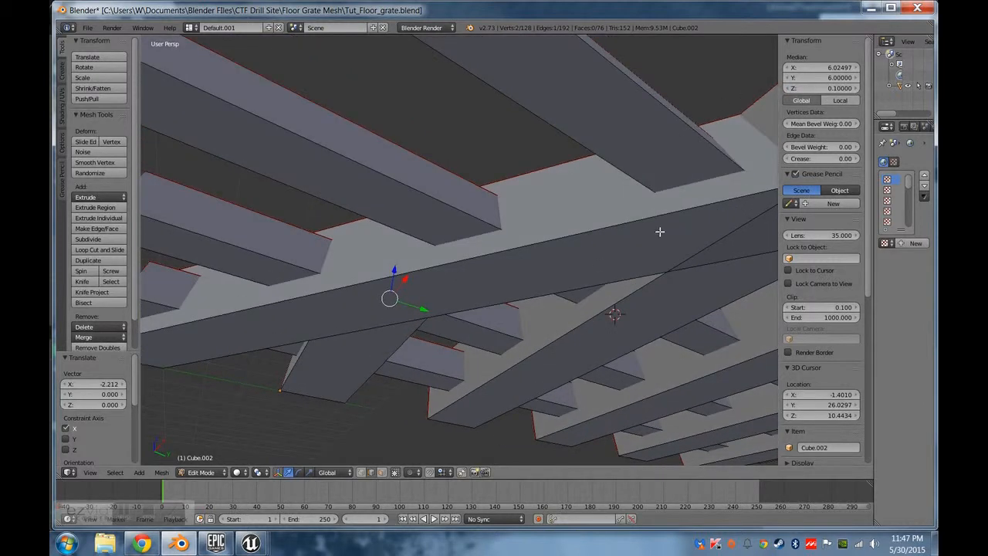
pyautogui.moveTo(660, 232); pyautogui.dragTo(649, 240, button='middle')
pyautogui.click(844, 87)
pyautogui.write('0.05')
pyautogui.press('Return')
pyautogui.click(844, 87)
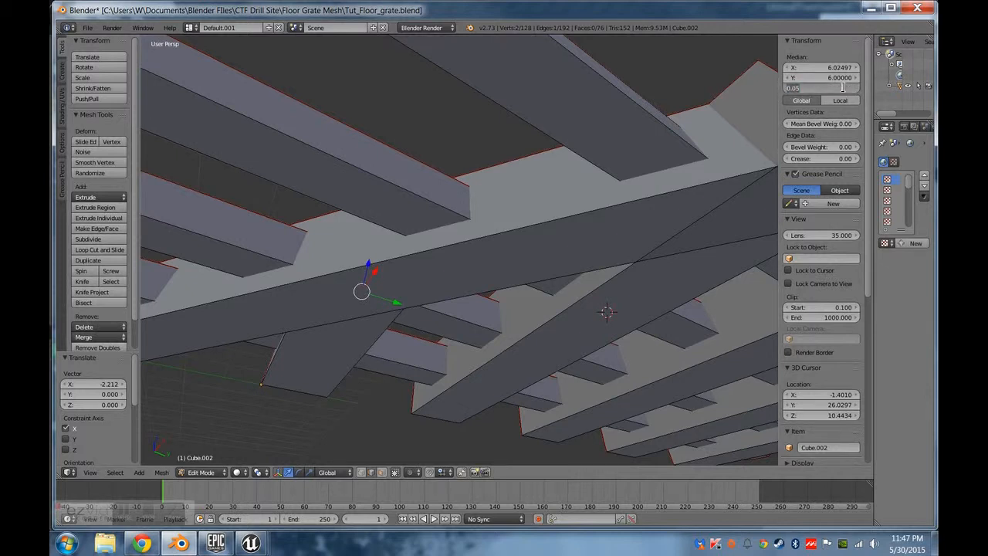
pyautogui.press('Return')
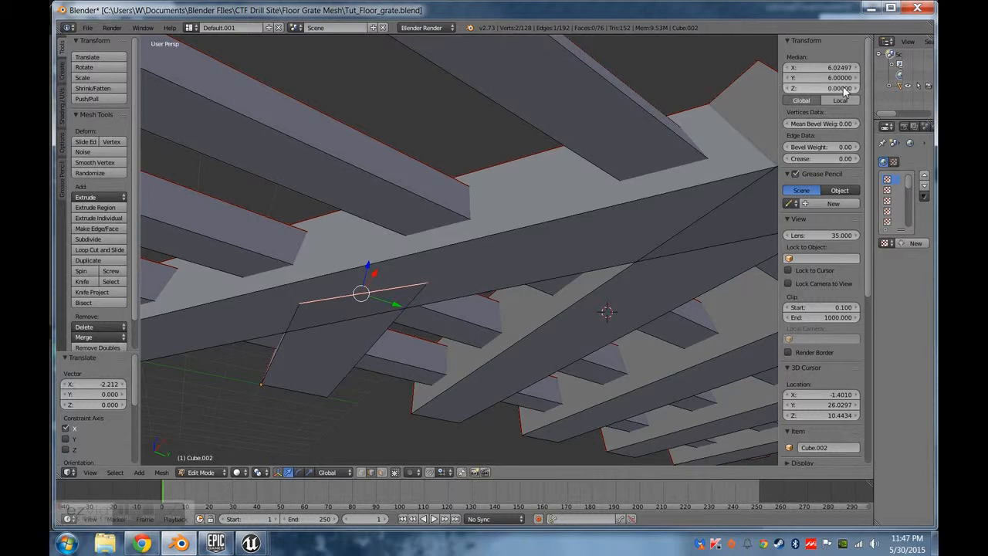
pyautogui.click(843, 89)
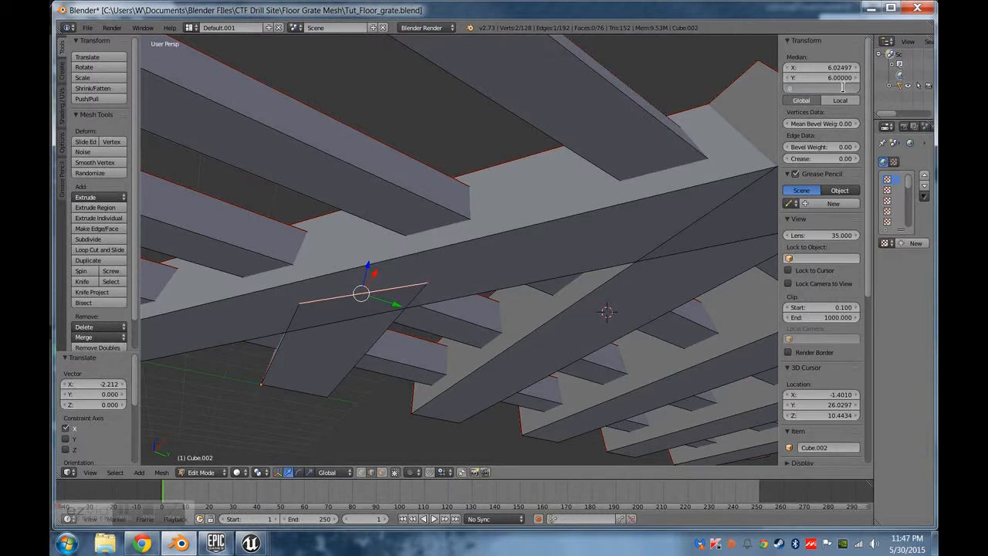
pyautogui.press('Return')
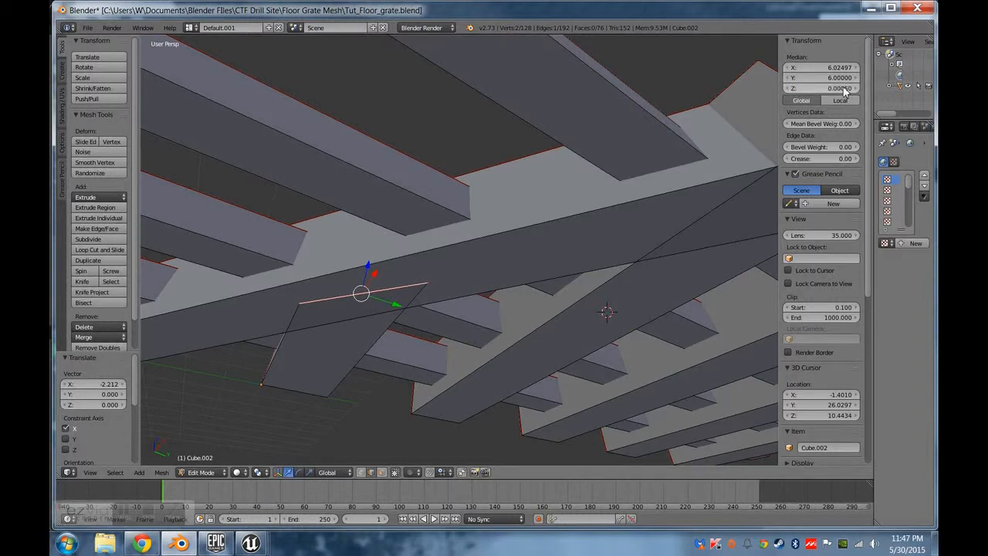
# Set the bottom edge of the first long beam's slanted end to Z 0.05.
pyautogui.click(844, 89)
pyautogui.press('BackSpace')
pyautogui.write('.005')
pyautogui.press('Return')
pyautogui.click(847, 85)
pyautogui.press('BackSpace')
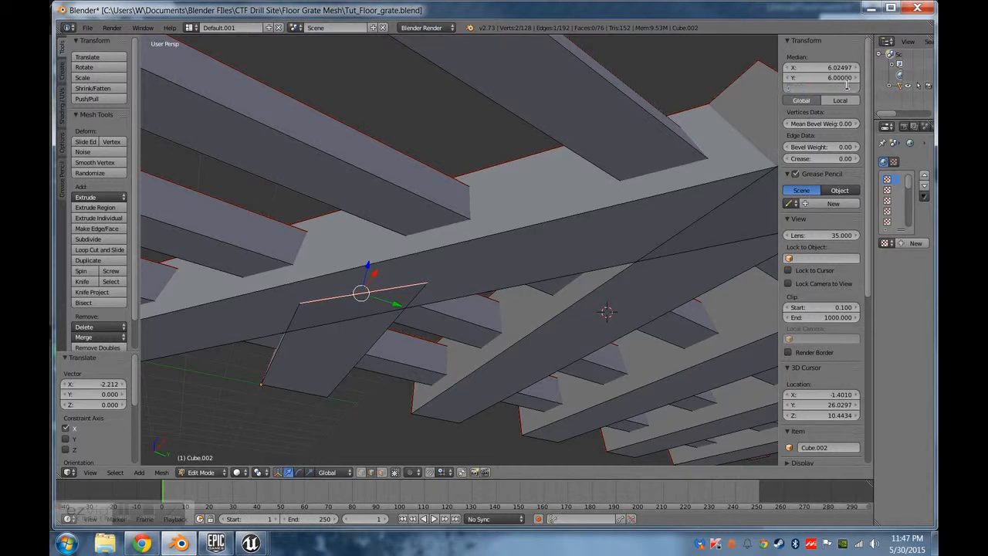
pyautogui.write('.05')
pyautogui.press('Return')
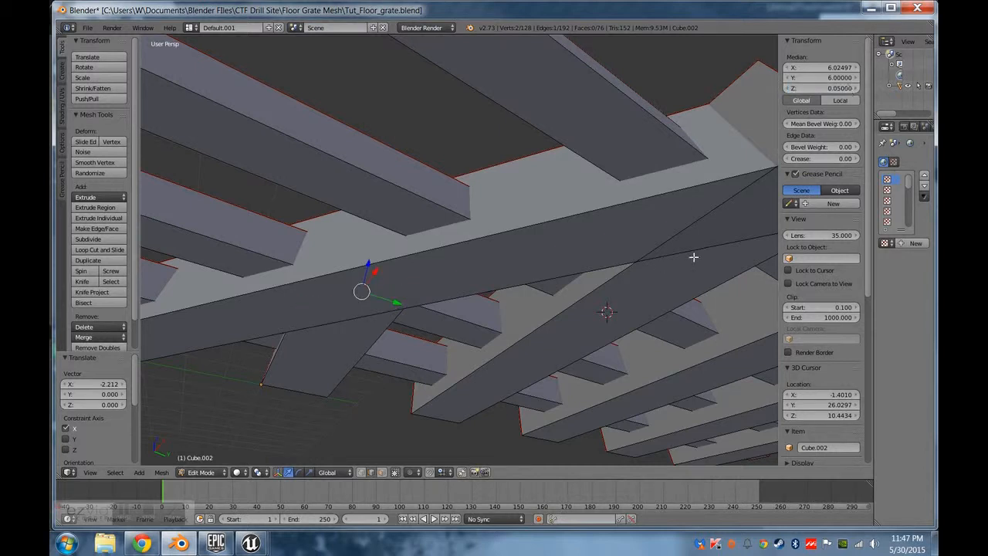
# Shorten the second long beam along X to the diagonal beam, placing its end face at about X 13.24.
pyautogui.moveTo(668, 273); pyautogui.dragTo(476, 437, button='middle')
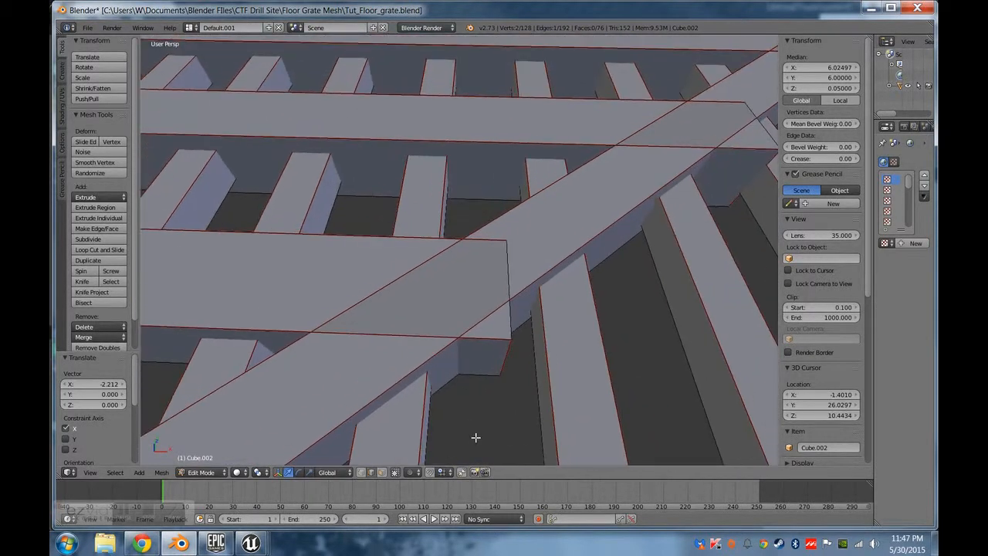
pyautogui.press('a')
pyautogui.moveTo(463, 402); pyautogui.dragTo(490, 329, button='middle')
pyautogui.rightClick(489, 328)
pyautogui.rightClick(469, 346)
pyautogui.moveTo(503, 328); pyautogui.dragTo(512, 330)
pyautogui.moveTo(516, 303); pyautogui.dragTo(563, 352, button='middle')
pyautogui.moveTo(544, 303); pyautogui.dragTo(553, 303)
# Slant the second long beam's end by moving its vertical end edge at Y 10 back about 2.276 along X.
pyautogui.moveTo(569, 397); pyautogui.dragTo(382, 464, button='middle')
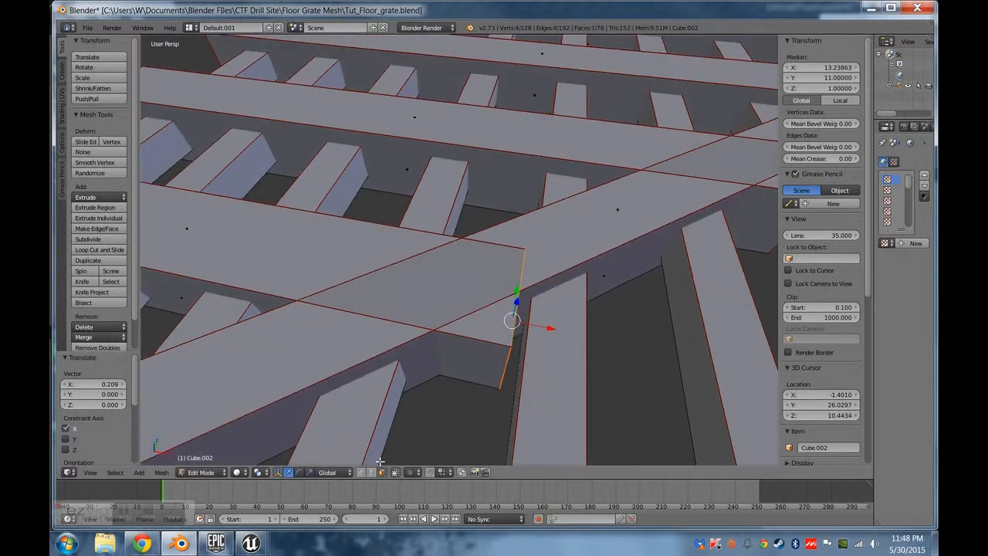
pyautogui.rightClick(503, 381)
pyautogui.moveTo(546, 377); pyautogui.dragTo(380, 333)
pyautogui.click(823, 77)
pyautogui.write('10.0')
pyautogui.press('Return')
# Set the second long beam's vertical end edge at Y 10 to X 11, parallel to the diagonal.
pyautogui.click(830, 67)
pyautogui.write('1')
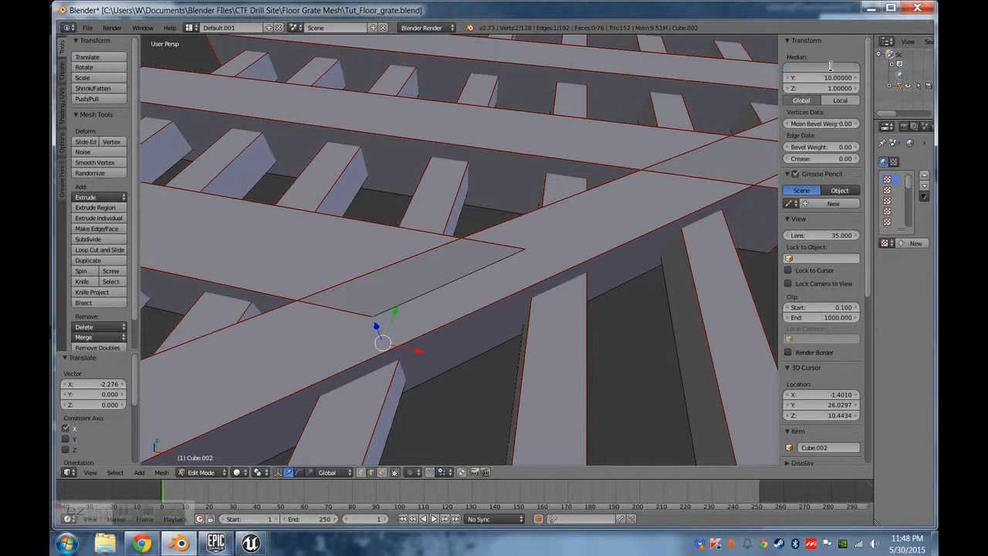
pyautogui.write('0')
pyautogui.press('Return')
pyautogui.click(832, 68)
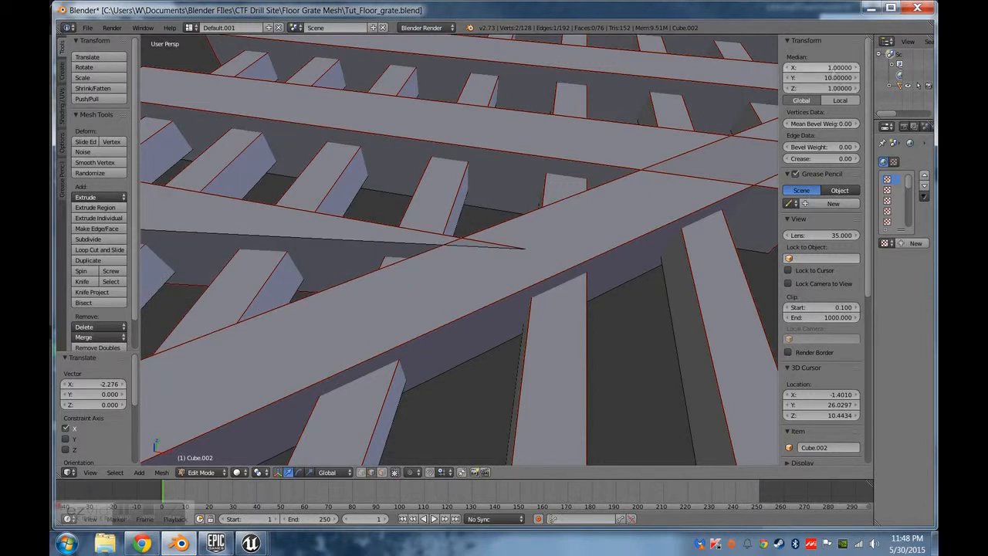
pyautogui.write('10')
pyautogui.press('Return')
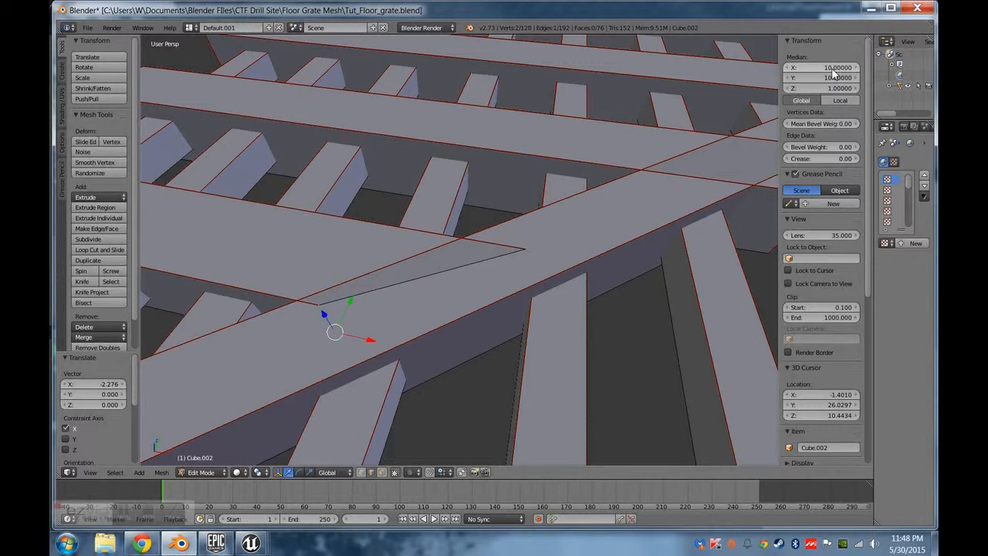
pyautogui.click(833, 69)
pyautogui.write('11')
pyautogui.press('Return')
# Shorten the third long beam along X to the diagonal beam, placing its end face at about X 19.21.
pyautogui.moveTo(739, 124); pyautogui.dragTo(709, 207, button='middle')
pyautogui.keyDown('shift'); pyautogui.moveTo(635, 218); pyautogui.dragTo(569, 312, button='middle'); pyautogui.keyUp('shift')
pyautogui.click(383, 473)
pyautogui.rightClick(599, 278)
pyautogui.moveTo(569, 311); pyautogui.dragTo(548, 309)
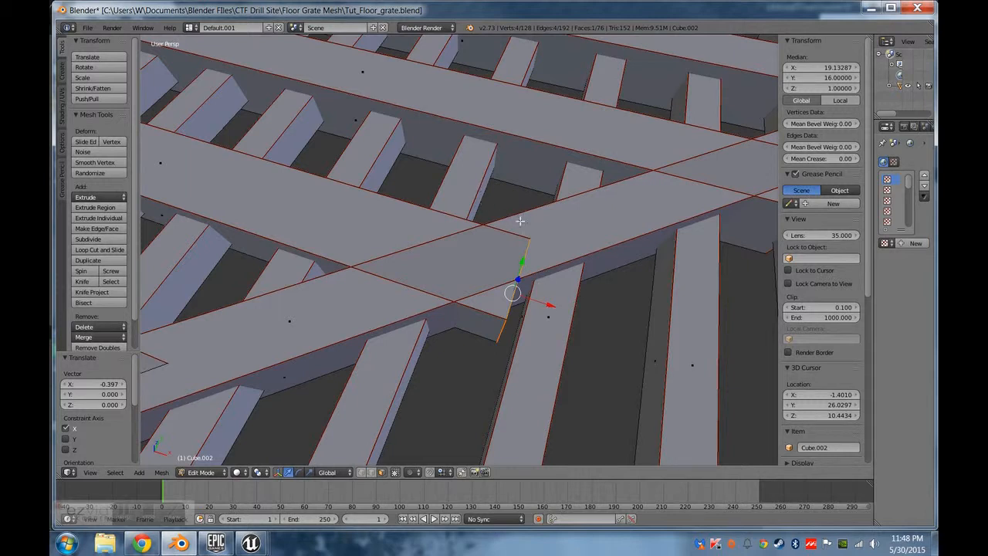
pyautogui.moveTo(448, 314); pyautogui.dragTo(422, 312, button='middle')
pyautogui.moveTo(594, 334); pyautogui.dragTo(560, 289, button='middle')
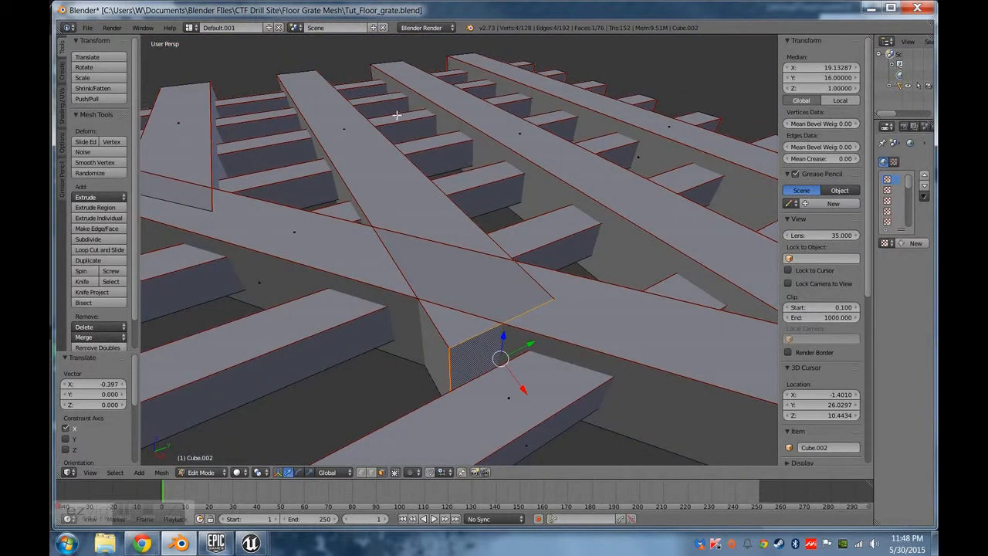
pyautogui.moveTo(444, 298); pyautogui.dragTo(503, 316, button='middle')
pyautogui.moveTo(578, 371); pyautogui.dragTo(601, 414, button='middle')
pyautogui.moveTo(567, 322); pyautogui.dragTo(541, 278, button='middle')
pyautogui.moveTo(544, 264); pyautogui.dragTo(548, 263)
# Slant the third long beam's end by moving its vertical end edge at Y 15 back about 2.337 along X.
pyautogui.moveTo(539, 345); pyautogui.dragTo(490, 296, button='middle')
pyautogui.click(364, 474)
pyautogui.click(372, 475)
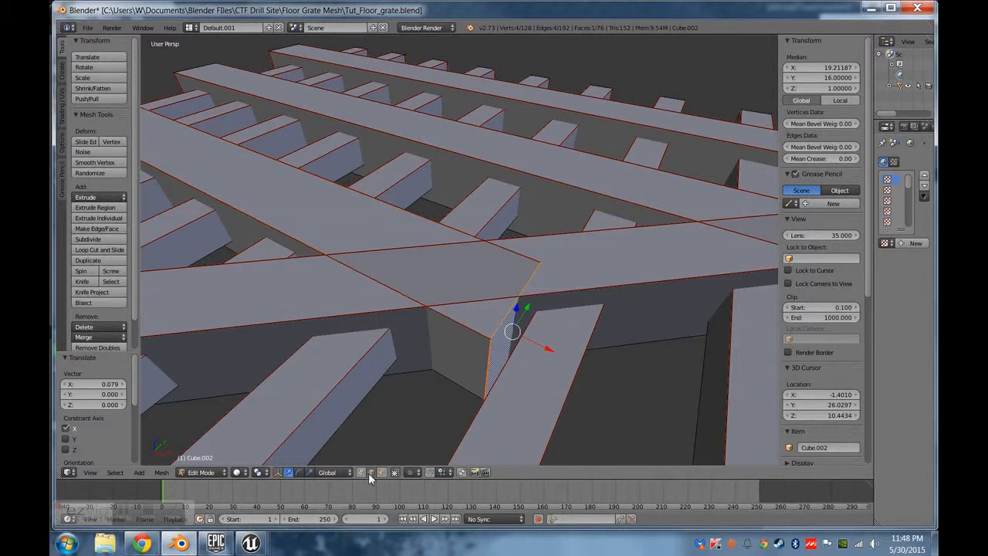
pyautogui.rightClick(485, 363)
pyautogui.moveTo(518, 395); pyautogui.dragTo(401, 357)
pyautogui.moveTo(446, 317); pyautogui.dragTo(450, 364, button='middle')
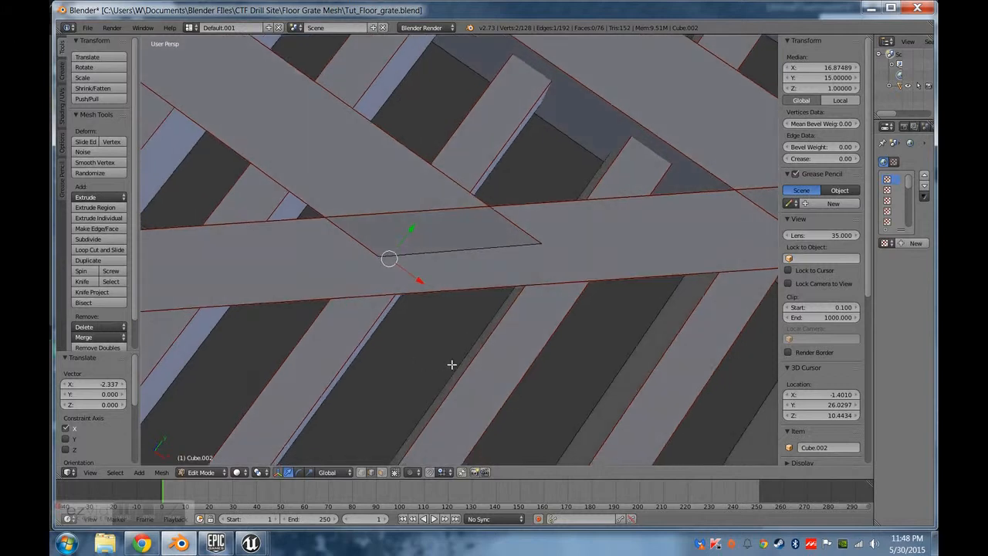
# Set the third long beam's vertical end edge at Y 15 to X 16.9, parallel to the diagonal.
pyautogui.click(843, 68)
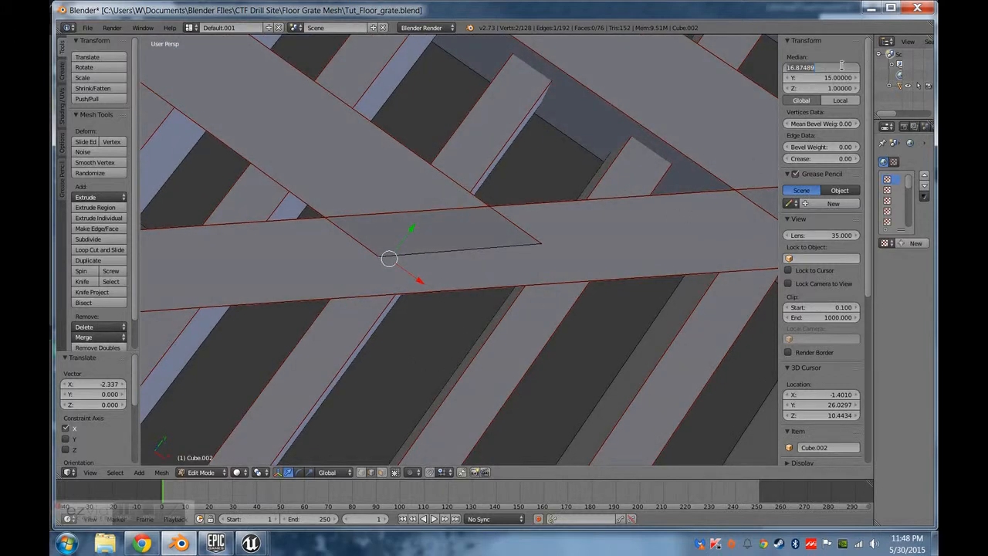
pyautogui.write('17')
pyautogui.press('Return')
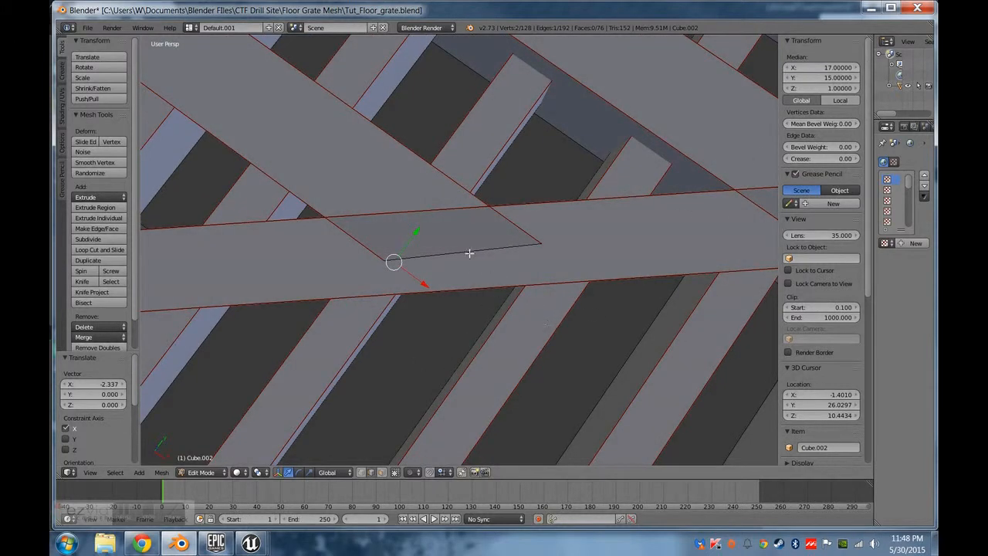
pyautogui.click(831, 68)
pyautogui.write('16.5')
pyautogui.press('Return')
pyautogui.click(832, 69)
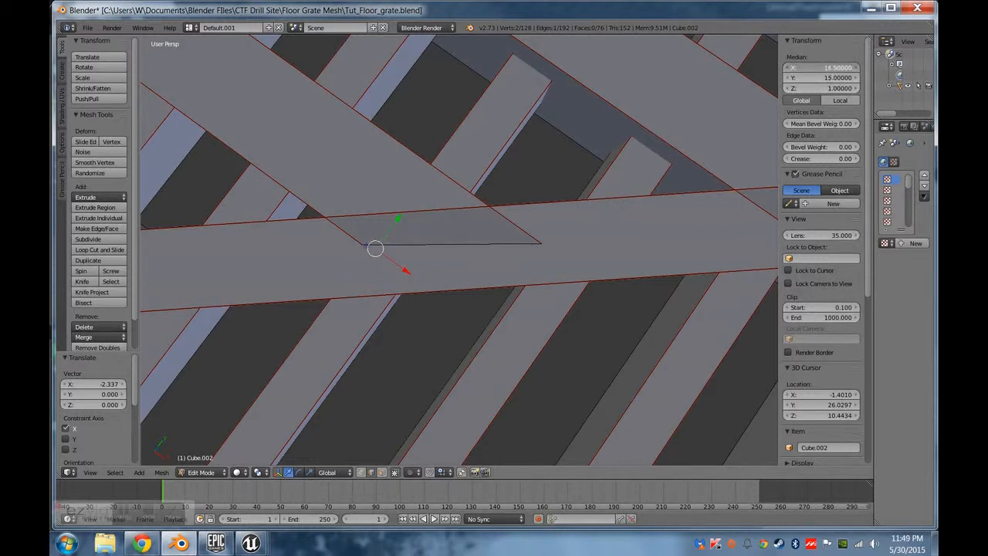
pyautogui.write('16.9')
pyautogui.press('Return')
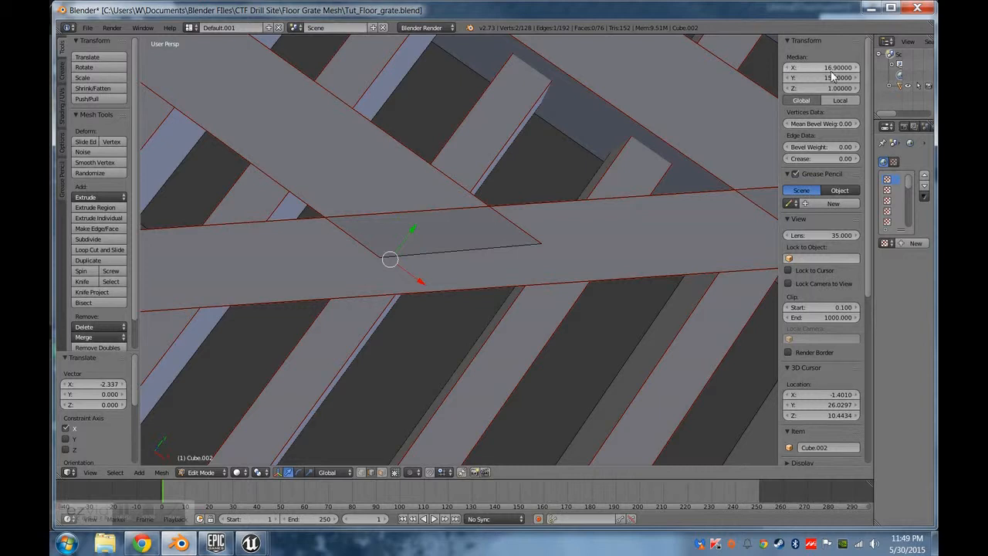
# Lower the top edge of the third long beam's slanted end to Z 1.9.
pyautogui.moveTo(505, 256); pyautogui.dragTo(432, 295, button='middle')
pyautogui.rightClick(432, 294)
pyautogui.click(831, 88)
pyautogui.press('BackSpace')
pyautogui.write('1.9')
pyautogui.press('Return')
# Raise the bottom edge of the second long beam's slanted end clear of the diagonal beam's underside.
pyautogui.moveTo(353, 430); pyautogui.dragTo(274, 362, button='middle')
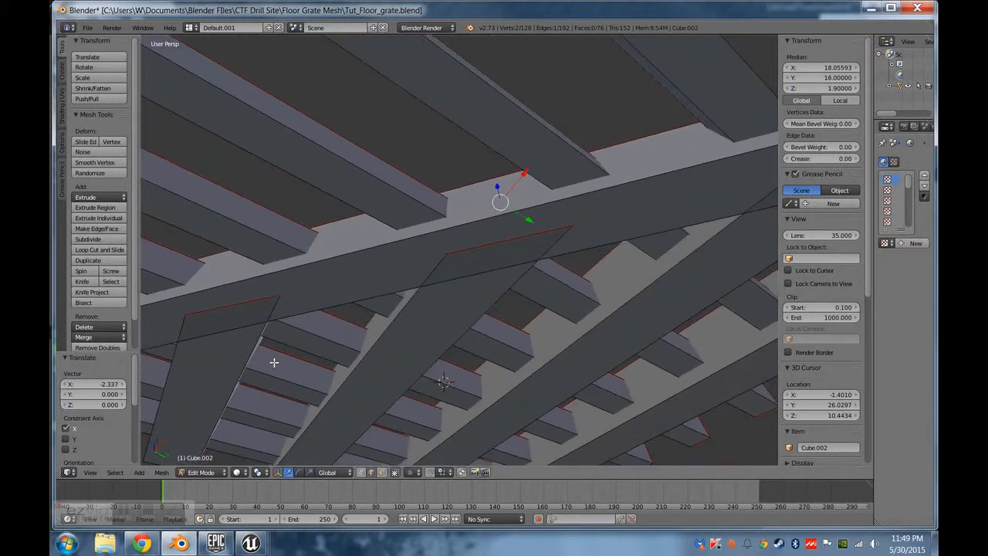
pyautogui.rightClick(220, 309)
pyautogui.click(840, 88)
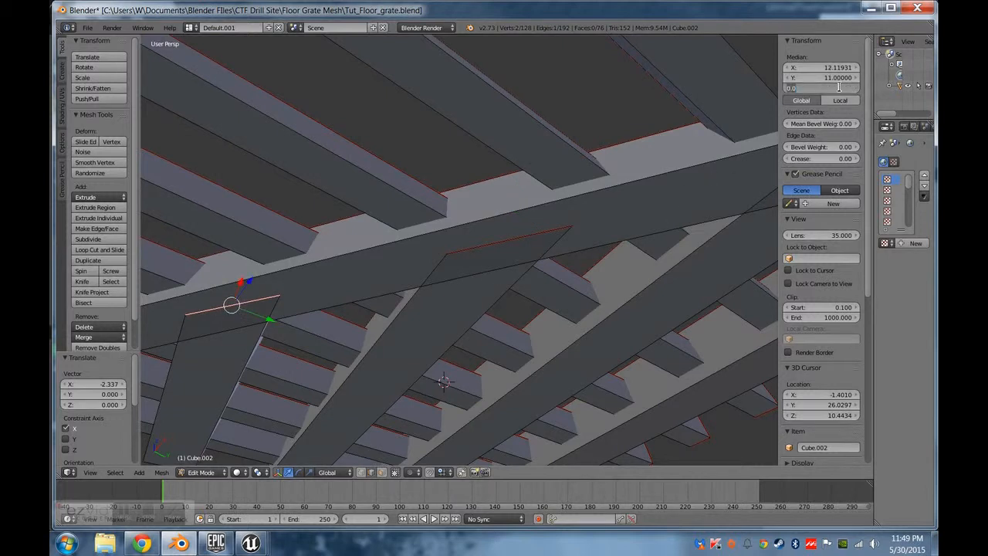
pyautogui.write('0.0')
pyautogui.press('Return')
# Raise the bottom edge of the third long beam's slanted end to Z 0.1.
pyautogui.rightClick(546, 255)
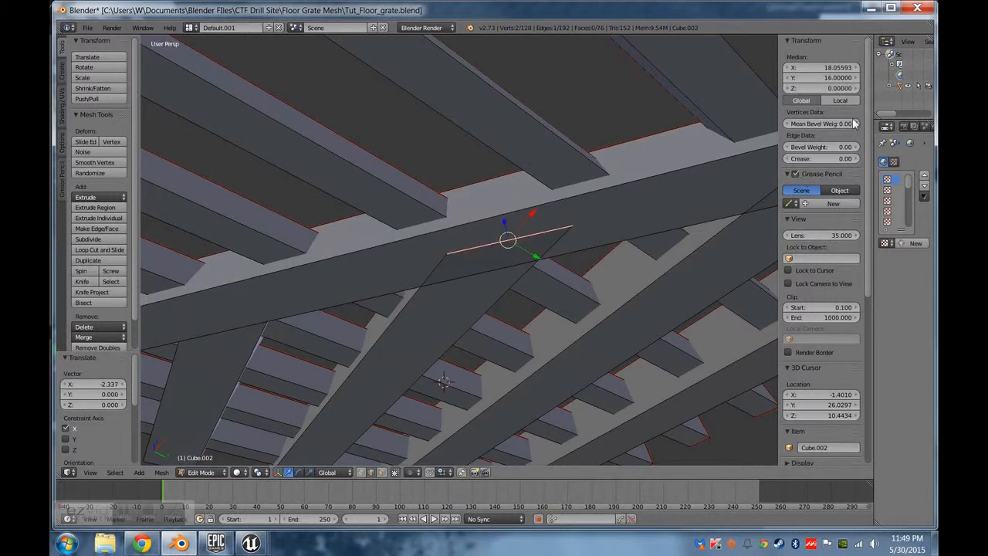
pyautogui.click(831, 87)
pyautogui.write('.1')
pyautogui.press('Return')
# Shorten the fourth long beam toward the diagonal by moving its end face back about 0.595 along X.
pyautogui.moveTo(664, 224); pyautogui.dragTo(639, 349, button='middle')
pyautogui.rightClick(615, 349)
pyautogui.click(382, 473)
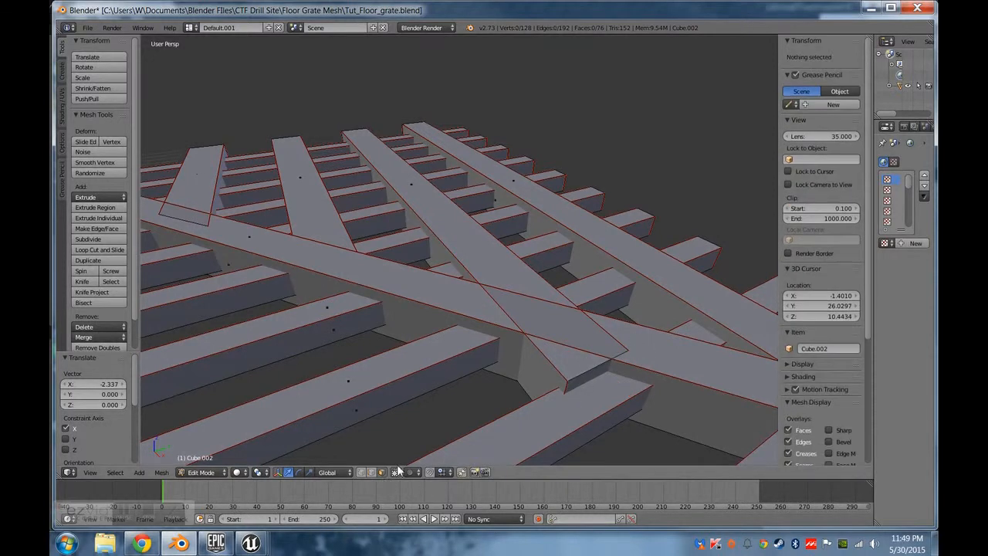
pyautogui.rightClick(618, 393)
pyautogui.rightClick(597, 376)
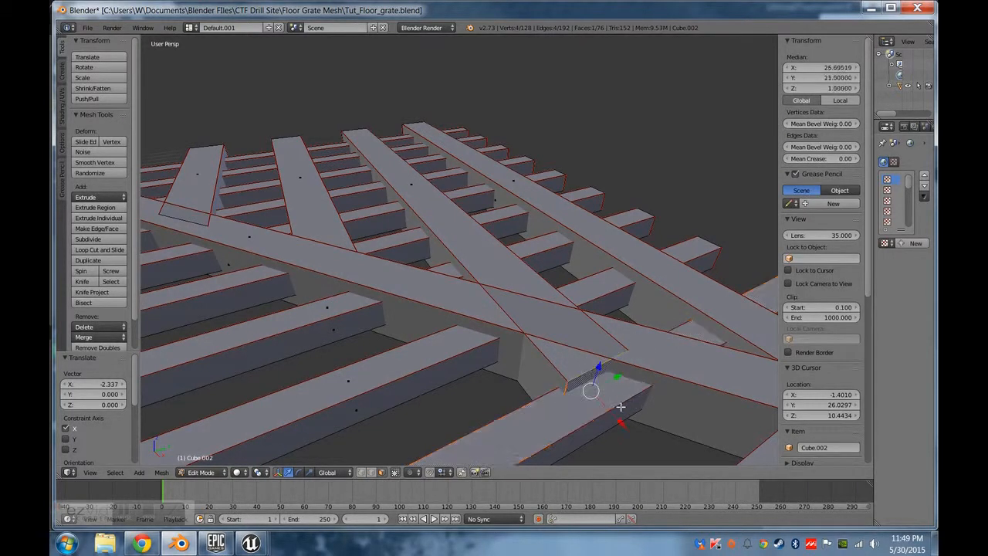
pyautogui.press('g')
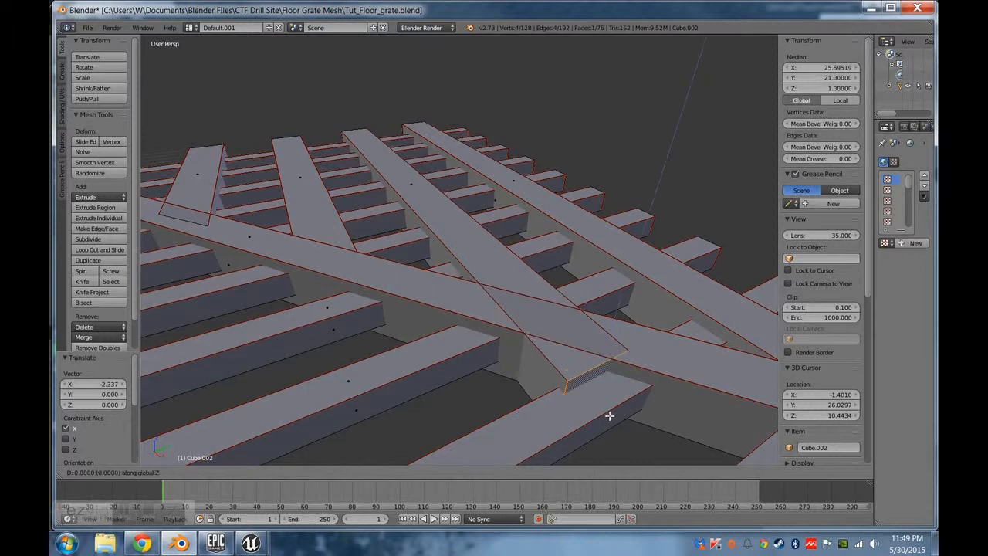
pyautogui.click(634, 428)
pyautogui.moveTo(623, 426); pyautogui.dragTo(605, 406)
# Fine-tune the fourth long beam's end face against the diagonal beam, placing it at about X 24.92.
pyautogui.moveTo(604, 407); pyautogui.dragTo(677, 434, button='middle')
pyautogui.press('KP_7')
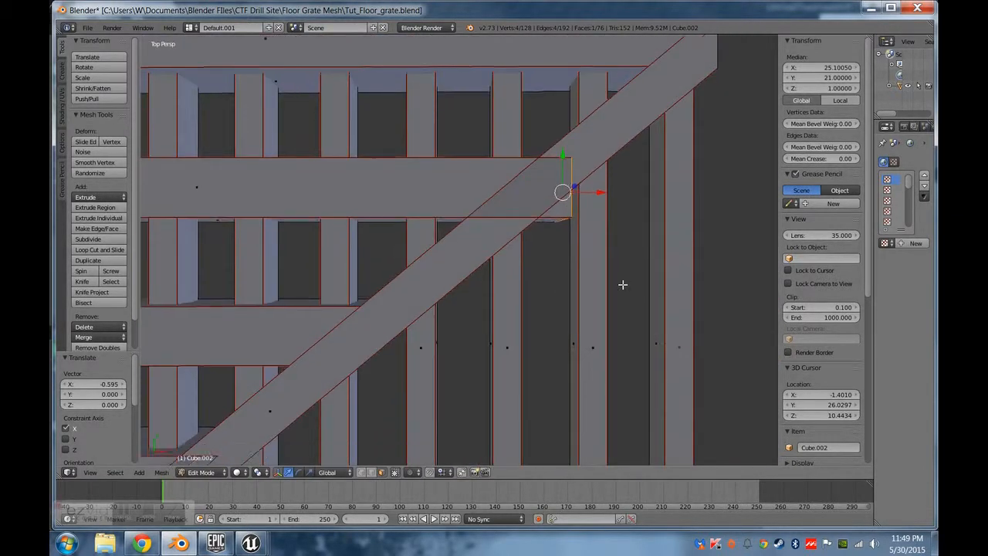
pyautogui.keyDown('shift'); pyautogui.moveTo(622, 285); pyautogui.dragTo(456, 318, button='middle'); pyautogui.keyUp('shift')
pyautogui.scroll(5, 451, 309)
pyautogui.keyDown('shift'); pyautogui.moveTo(424, 234); pyautogui.dragTo(534, 302, button='middle'); pyautogui.keyUp('shift')
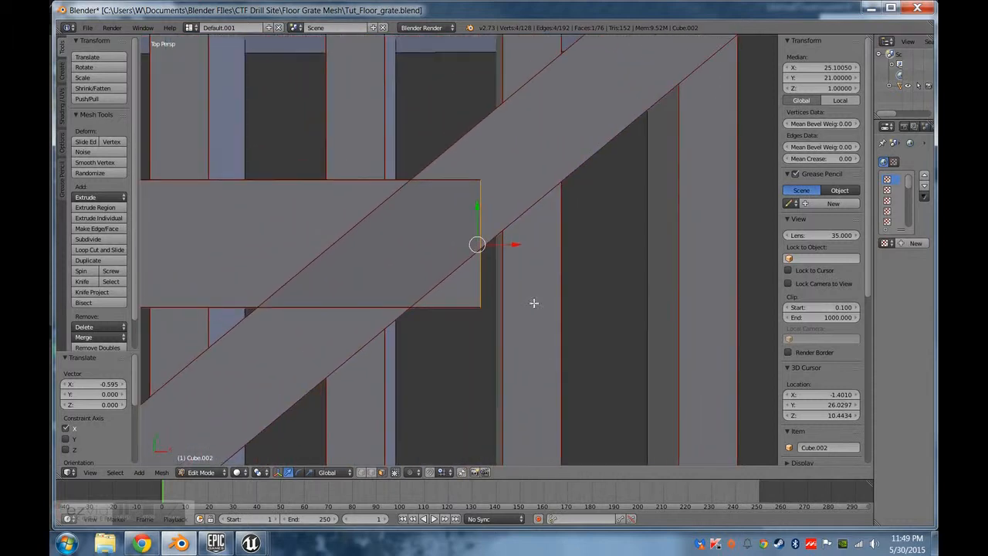
pyautogui.moveTo(516, 248); pyautogui.dragTo(521, 250)
pyautogui.moveTo(521, 251); pyautogui.dragTo(456, 278, button='middle')
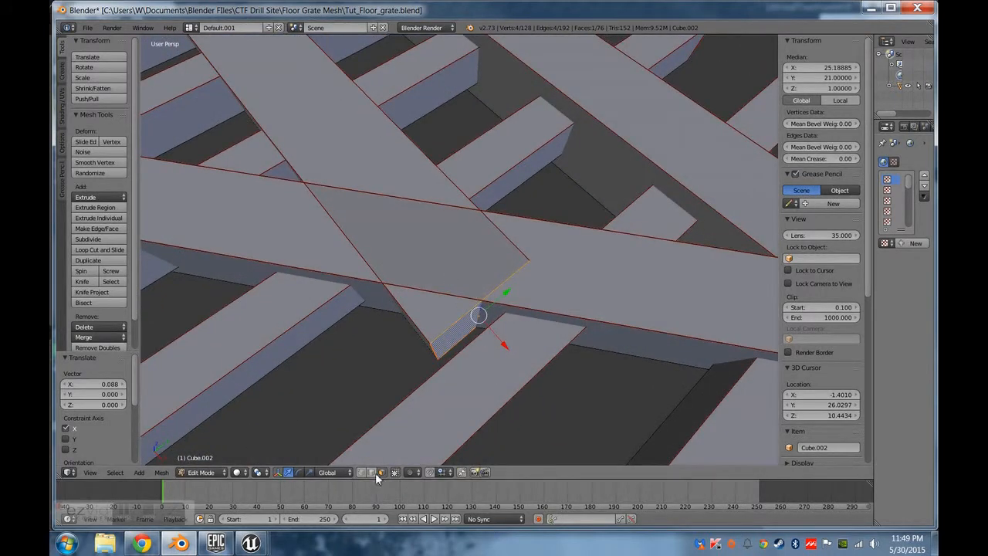
pyautogui.moveTo(505, 347); pyautogui.dragTo(517, 360)
pyautogui.moveTo(517, 360); pyautogui.dragTo(536, 304, button='middle')
pyautogui.moveTo(536, 275); pyautogui.dragTo(500, 283)
# Slant the fourth long beam's end parallel to the diagonal by moving its vertical end edge at Y 20 back to X 22.5.
pyautogui.moveTo(466, 404); pyautogui.dragTo(391, 438, button='middle')
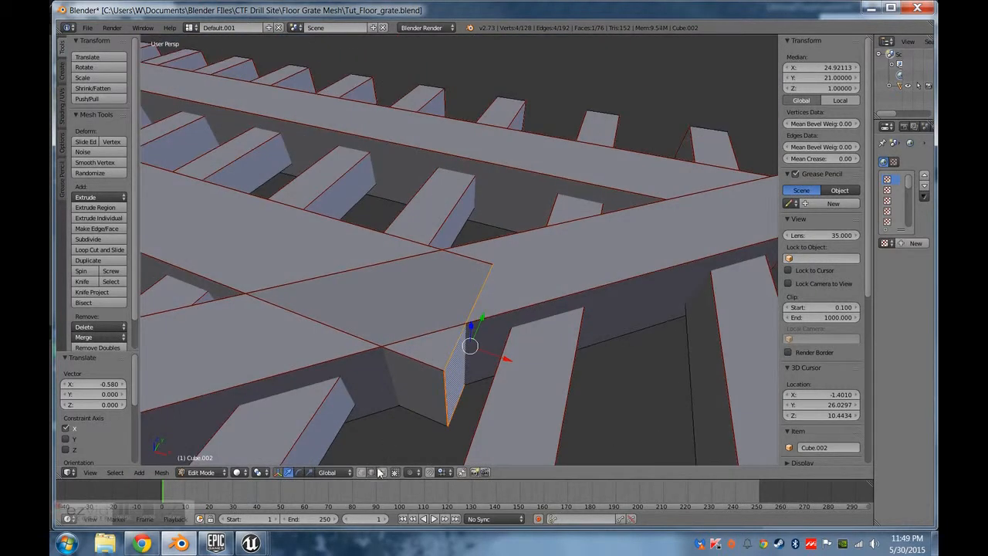
pyautogui.rightClick(445, 399)
pyautogui.press('g')
pyautogui.press('x')
pyautogui.moveTo(364, 391); pyautogui.dragTo(342, 382)
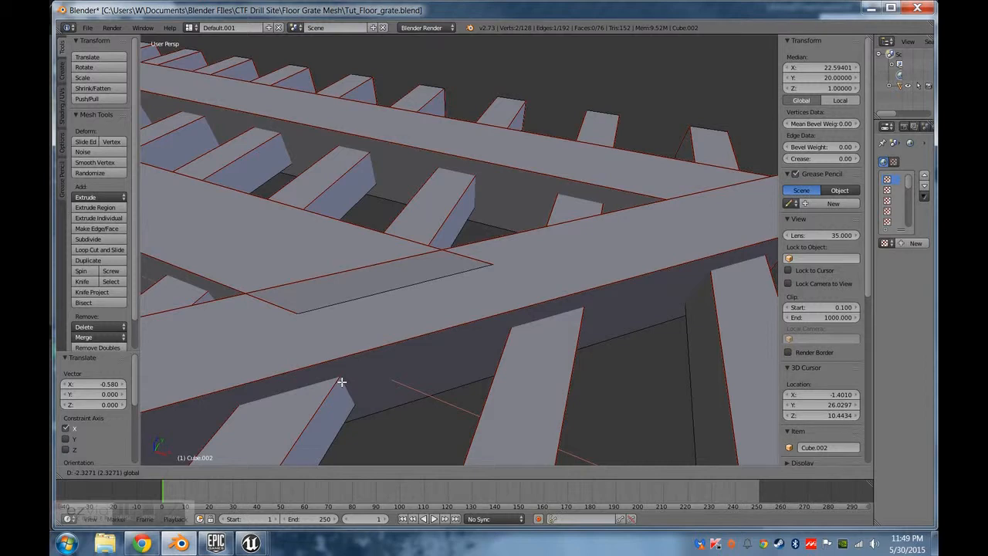
pyautogui.click(342, 382)
pyautogui.click(824, 68)
pyautogui.write('22.5')
pyautogui.press('Return')
# Lower the top edge of the fourth long beam's slanted end and raise its bottom edge to Z 0.1.
pyautogui.rightClick(425, 288)
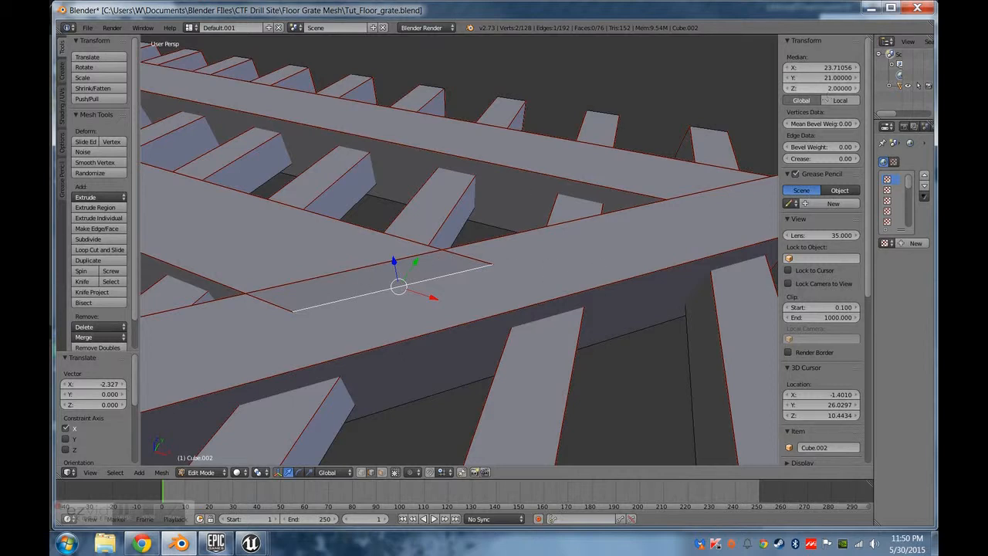
pyautogui.click(823, 88)
pyautogui.press('Return')
pyautogui.moveTo(631, 255); pyautogui.dragTo(585, 315, button='middle')
pyautogui.click(834, 90)
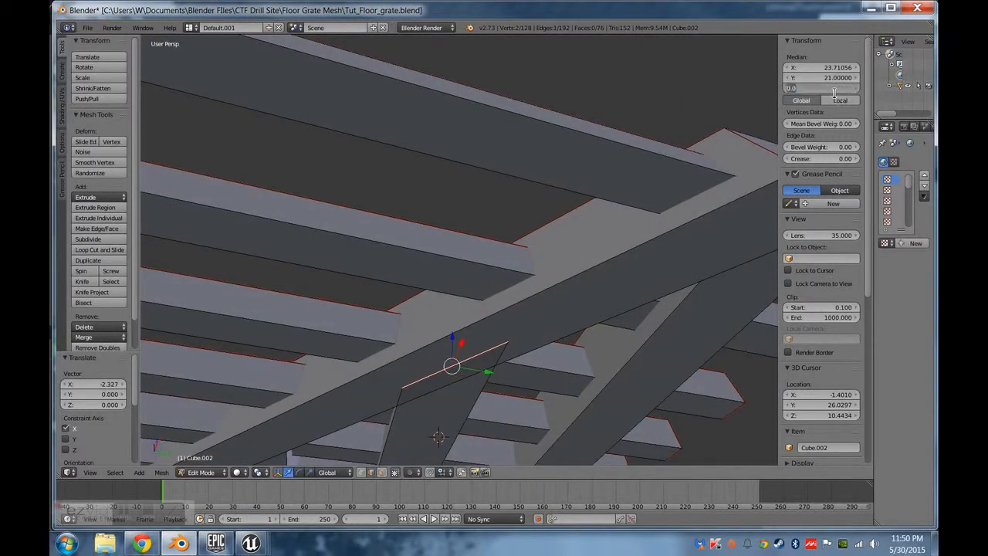
pyautogui.write('0.1')
pyautogui.press('Return')
pyautogui.moveTo(706, 283); pyautogui.dragTo(379, 384, button='middle')
pyautogui.scroll(3, 435, 420)
pyautogui.moveTo(435, 420); pyautogui.dragTo(467, 397, button='middle')
pyautogui.scroll(-4, 422, 406)
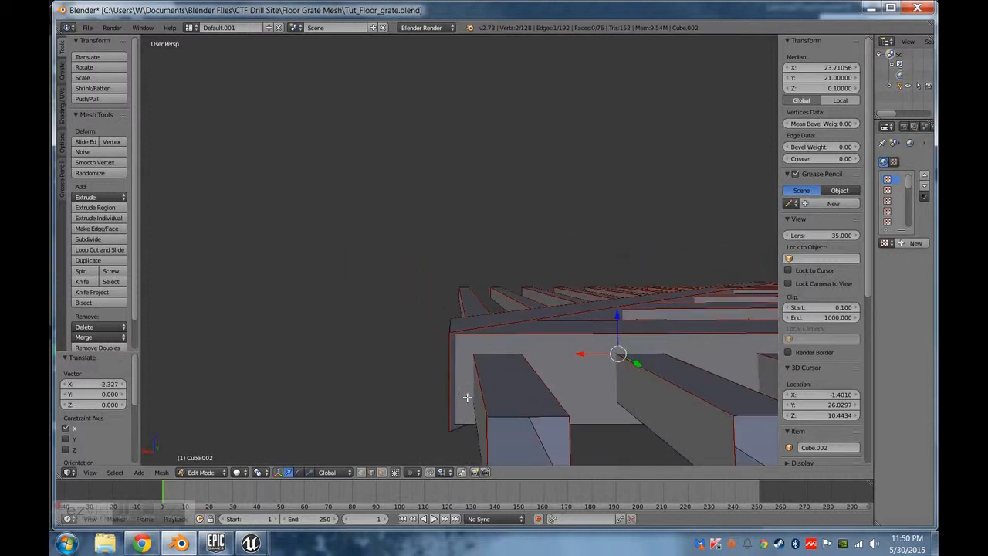
pyautogui.moveTo(463, 351)
pyautogui.mouseDown(button='middle')
pyautogui.moveTo(464, 373)
pyautogui.moveTo(468, 345)
pyautogui.mouseUp(button='middle')
pyautogui.rightClick(463, 353)
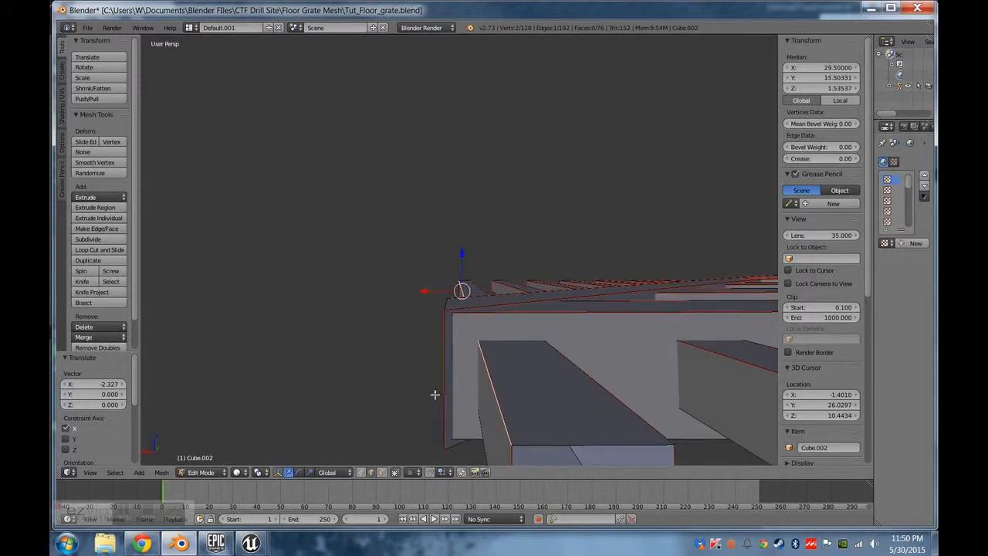
pyautogui.moveTo(432, 417)
pyautogui.mouseDown(button='middle')
pyautogui.moveTo(461, 397)
pyautogui.moveTo(549, 393)
pyautogui.mouseUp(button='middle')
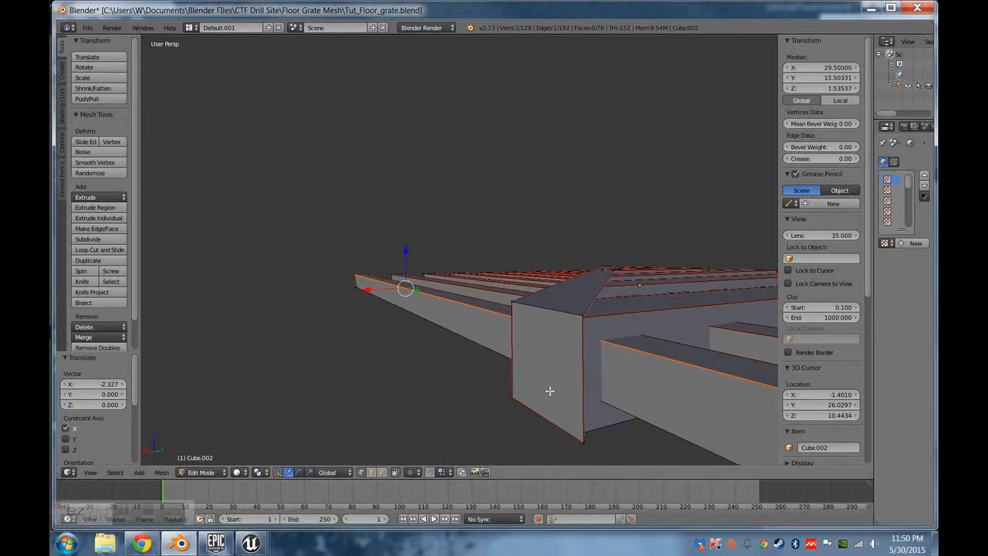
# Nudge the top corner vertex at the diagonal beam's end about -0.06 along Y, working in wireframe.
pyautogui.press('z')
pyautogui.moveTo(559, 346)
pyautogui.mouseDown(button='middle')
pyautogui.moveTo(596, 401)
pyautogui.moveTo(592, 414)
pyautogui.moveTo(556, 344)
pyautogui.moveTo(650, 301)
pyautogui.mouseUp(button='middle')
pyautogui.rightClick(651, 262)
pyautogui.moveTo(675, 340); pyautogui.dragTo(655, 360, button='middle')
pyautogui.moveTo(553, 417); pyautogui.dragTo(479, 242, button='middle')
pyautogui.click(544, 275)
pyautogui.scroll(1, 645, 397)
pyautogui.press('g')
pyautogui.press('y')
pyautogui.click(467, 244)
# Merge the two neighbouring top vertices at the diagonal beam's end corner, using the At Last option.
pyautogui.moveTo(450, 224); pyautogui.dragTo(441, 218)
pyautogui.keyDown('shift'); pyautogui.rightClick(460, 229); pyautogui.keyUp('shift')
pyautogui.hotkey('alt', 'm')
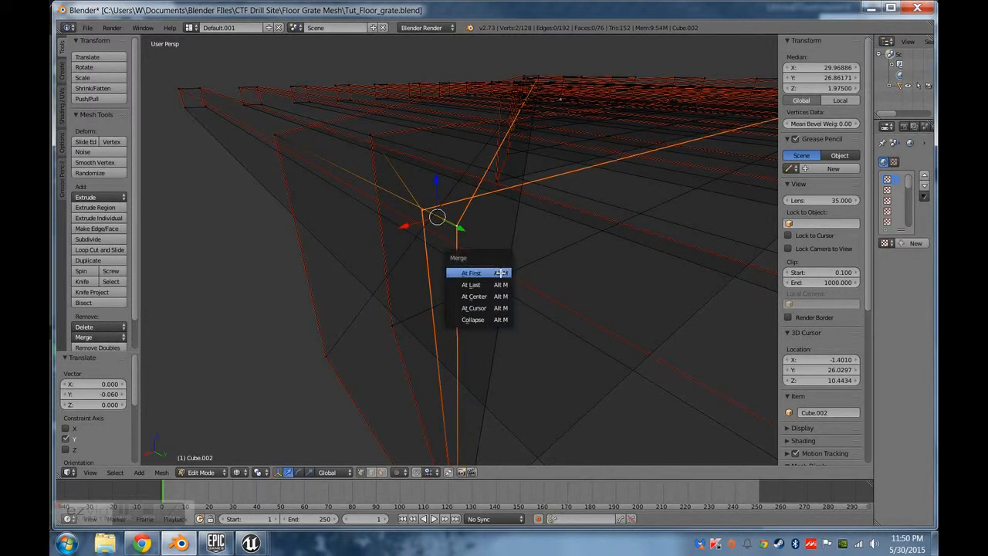
pyautogui.click(499, 288)
pyautogui.moveTo(499, 288); pyautogui.dragTo(404, 218, button='middle')
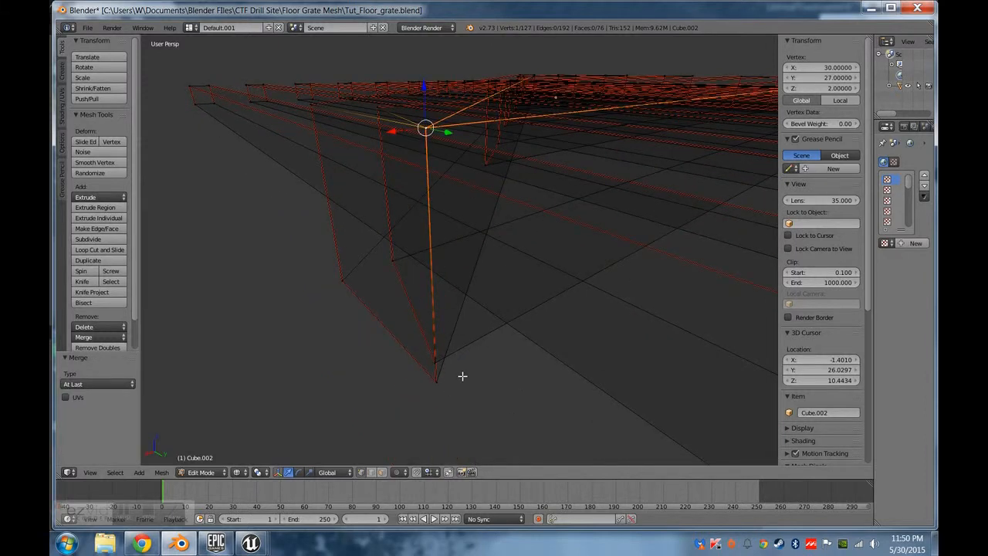
# Merge the two neighbouring bottom vertices at the same beam corner with At Last, and return to solid shading.
pyautogui.moveTo(463, 376); pyautogui.dragTo(524, 359, button='middle')
pyautogui.press('g')
pyautogui.click(565, 359)
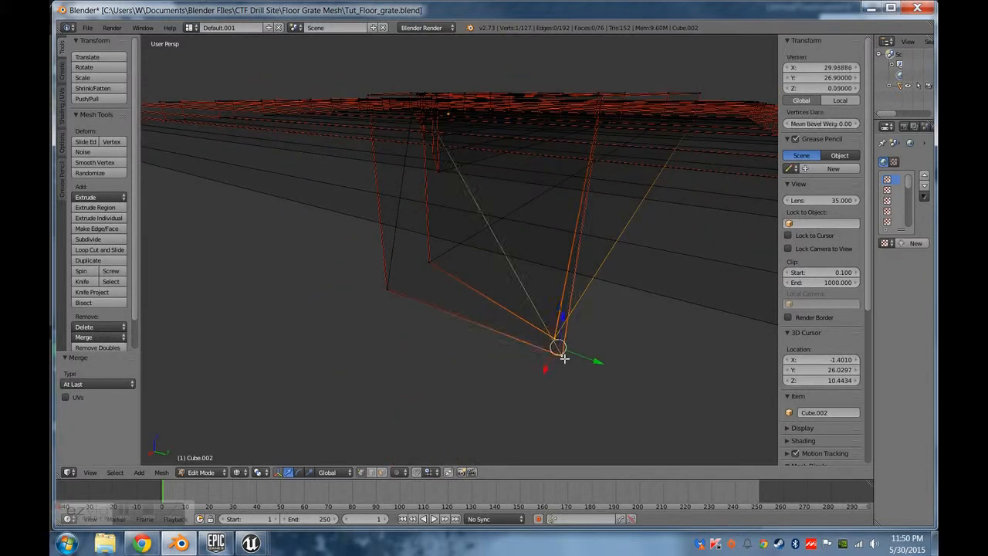
pyautogui.hotkey('alt', 'm')
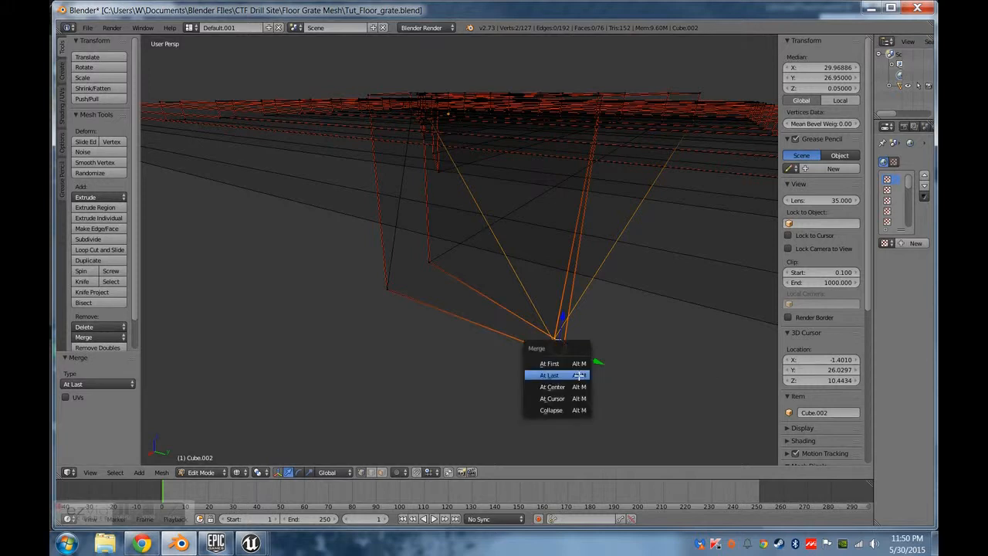
pyautogui.click(579, 375)
pyautogui.press('z')
# Inspect the merged corner from several sides and check the grate as a whole with nothing selected.
pyautogui.moveTo(602, 306)
pyautogui.mouseDown(button='middle')
pyautogui.moveTo(538, 291)
pyautogui.moveTo(514, 313)
pyautogui.moveTo(521, 302)
pyautogui.moveTo(529, 294)
pyautogui.moveTo(574, 315)
pyautogui.moveTo(569, 339)
pyautogui.mouseUp(button='middle')
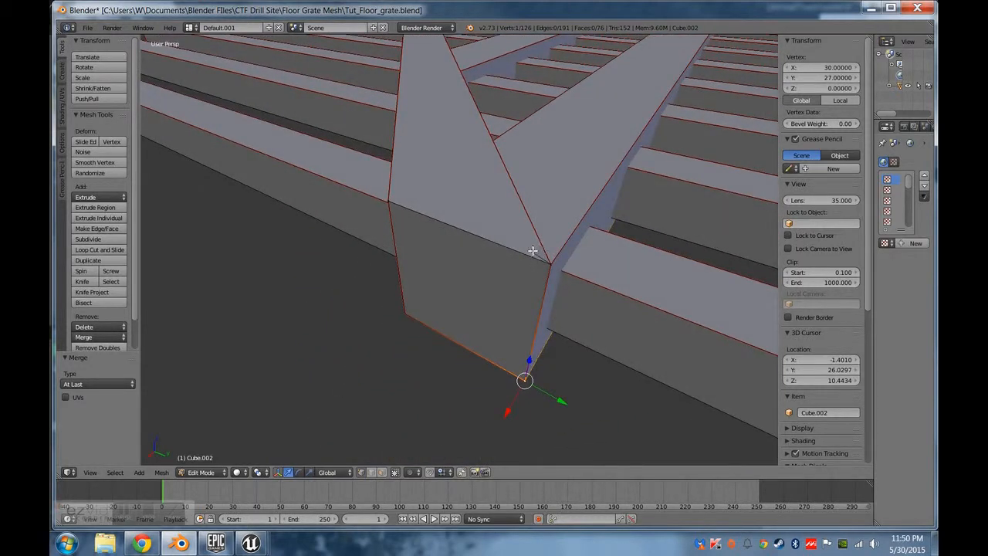
pyautogui.moveTo(606, 241); pyautogui.dragTo(482, 252, button='middle')
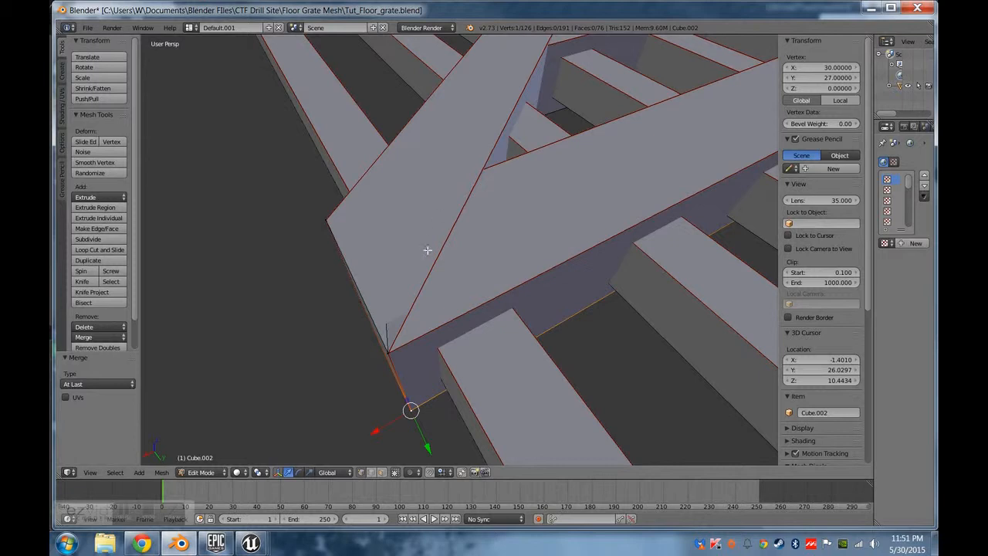
pyautogui.moveTo(482, 174); pyautogui.dragTo(520, 176, button='middle')
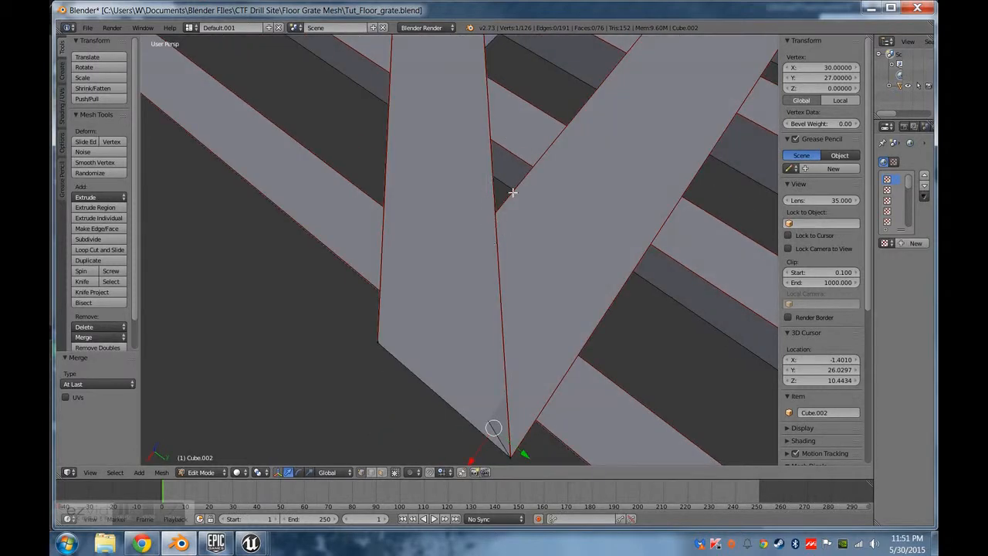
pyautogui.moveTo(502, 237); pyautogui.dragTo(393, 378, button='middle')
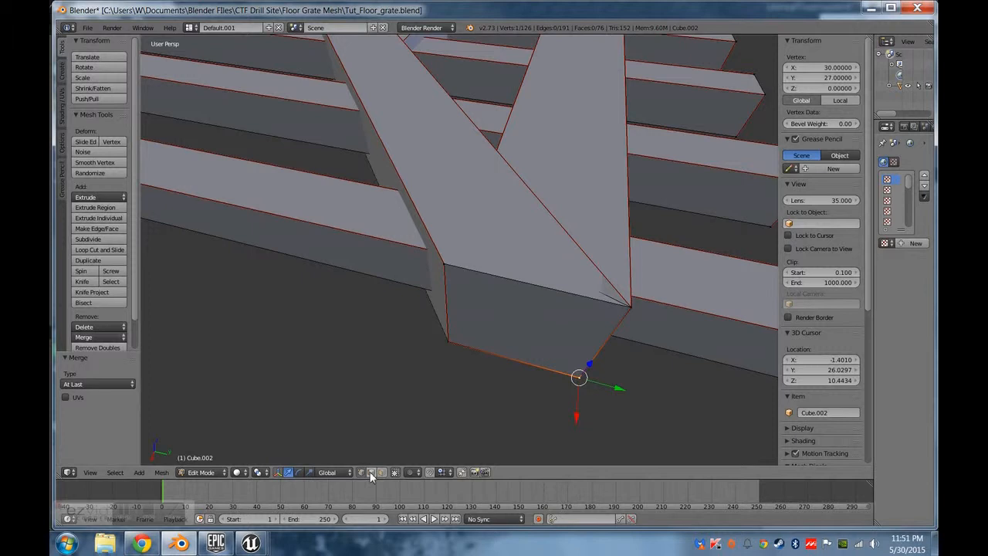
pyautogui.press('a')
pyautogui.moveTo(508, 120); pyautogui.dragTo(434, 260, button='middle')
pyautogui.scroll(-4, 512, 232)
pyautogui.scroll(-3, 399, 247)
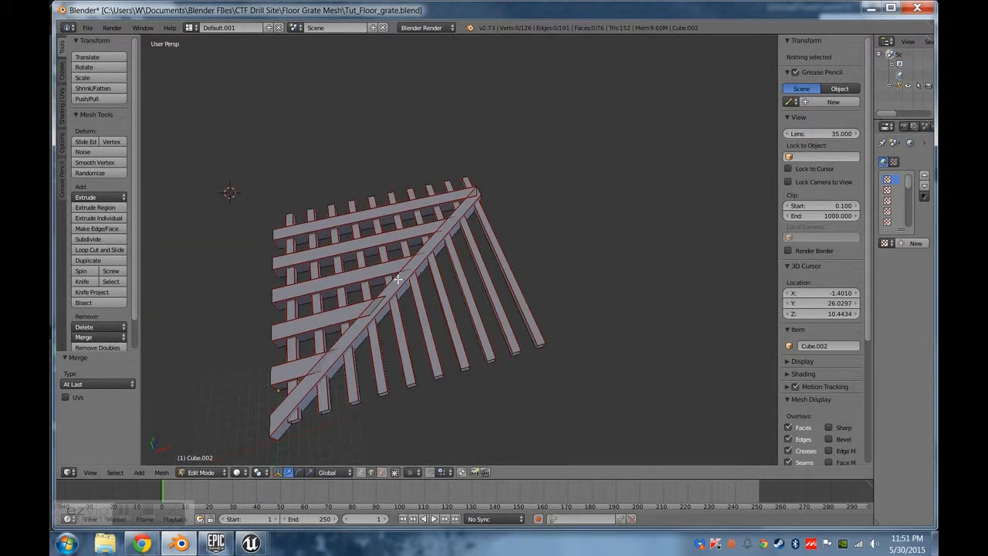
# Lower the top edge of the slanted end on the long beam at Y 11 to Z 1.9.
pyautogui.rightClick(376, 307)
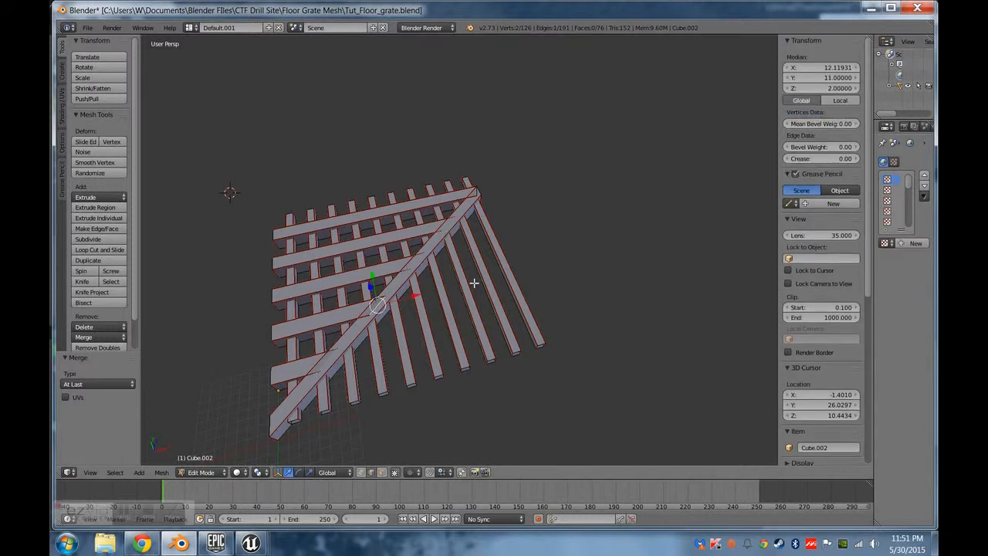
pyautogui.click(837, 88)
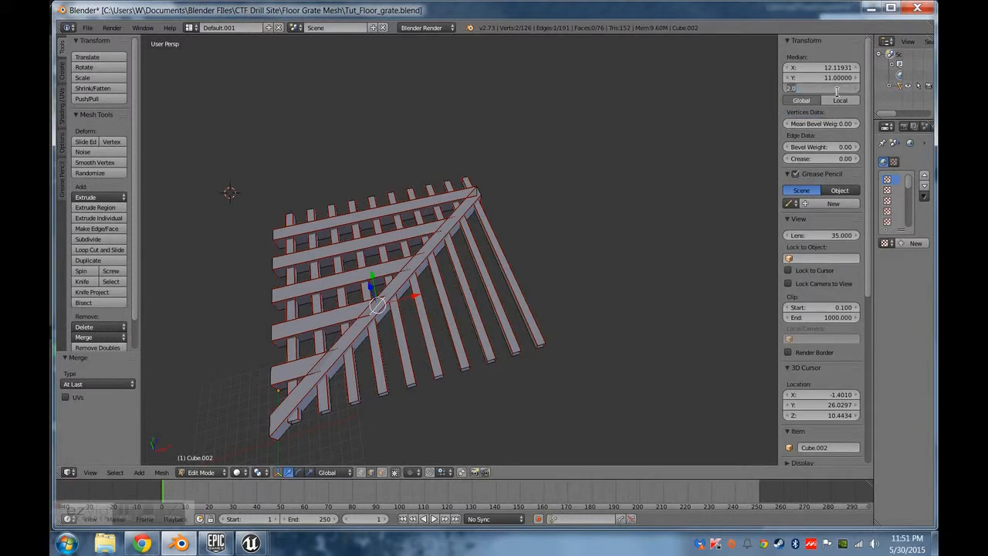
pyautogui.write('1.9')
pyautogui.press('Return')
# Examine the joints between the long beams and the diagonal, and the open ends of the cross beams.
pyautogui.moveTo(614, 181); pyautogui.dragTo(413, 288, button='middle')
pyautogui.scroll(5, 413, 288)
pyautogui.keyDown('shift'); pyautogui.moveTo(356, 261); pyautogui.dragTo(333, 314, button='middle'); pyautogui.keyUp('shift')
pyautogui.keyDown('shift'); pyautogui.moveTo(287, 255); pyautogui.dragTo(407, 292, button='middle'); pyautogui.keyUp('shift')
pyautogui.keyDown('shift'); pyautogui.moveTo(307, 149); pyautogui.dragTo(385, 174, button='middle'); pyautogui.keyUp('shift')
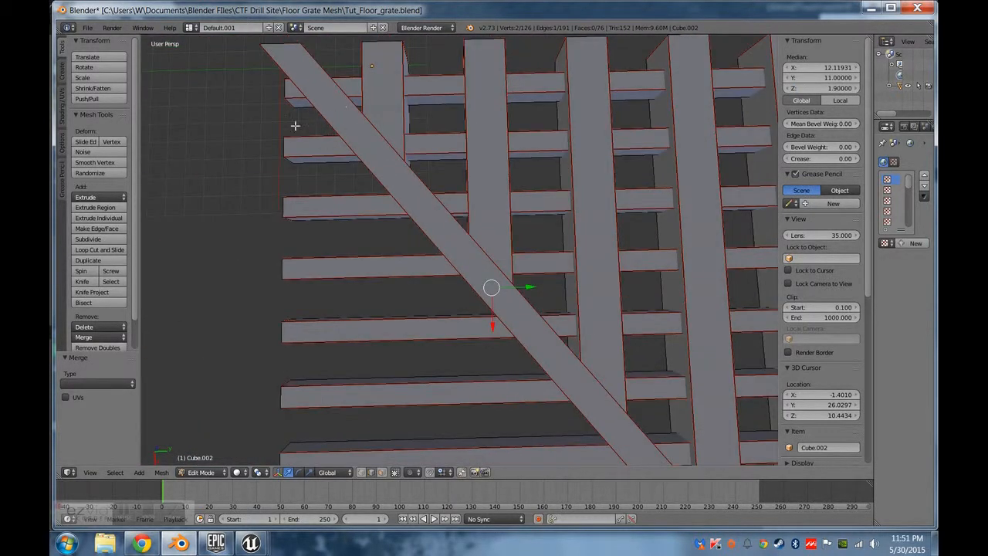
pyautogui.moveTo(429, 374); pyautogui.dragTo(501, 319, button='middle')
pyautogui.moveTo(384, 197); pyautogui.dragTo(385, 275, button='middle')
pyautogui.moveTo(473, 257); pyautogui.dragTo(475, 315, button='middle')
pyautogui.moveTo(302, 405); pyautogui.dragTo(393, 490, button='middle')
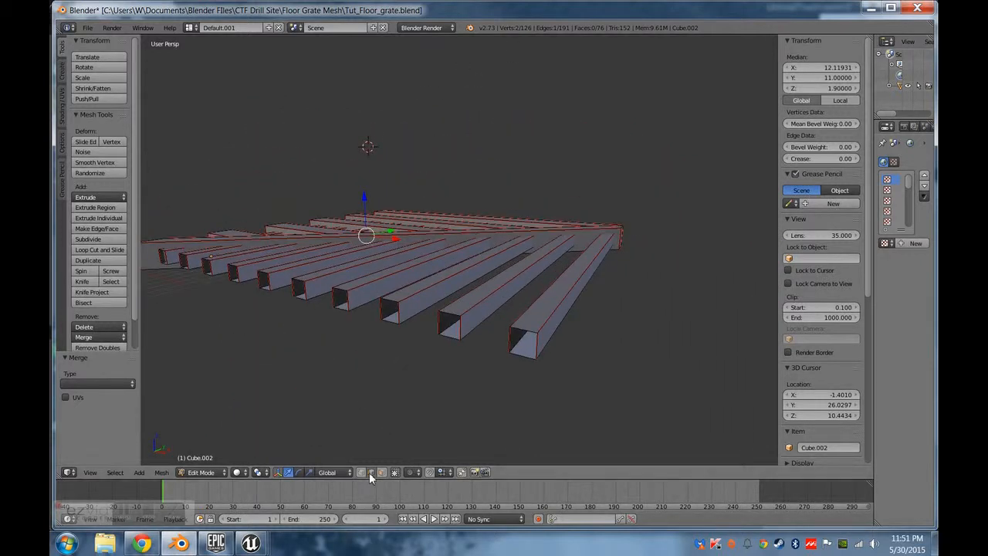
# Fill the open end of the outermost cross beam at X 29 with a face.
pyautogui.rightClick(531, 340)
pyautogui.keyDown('shift'); pyautogui.rightClick(511, 339); pyautogui.keyUp('shift')
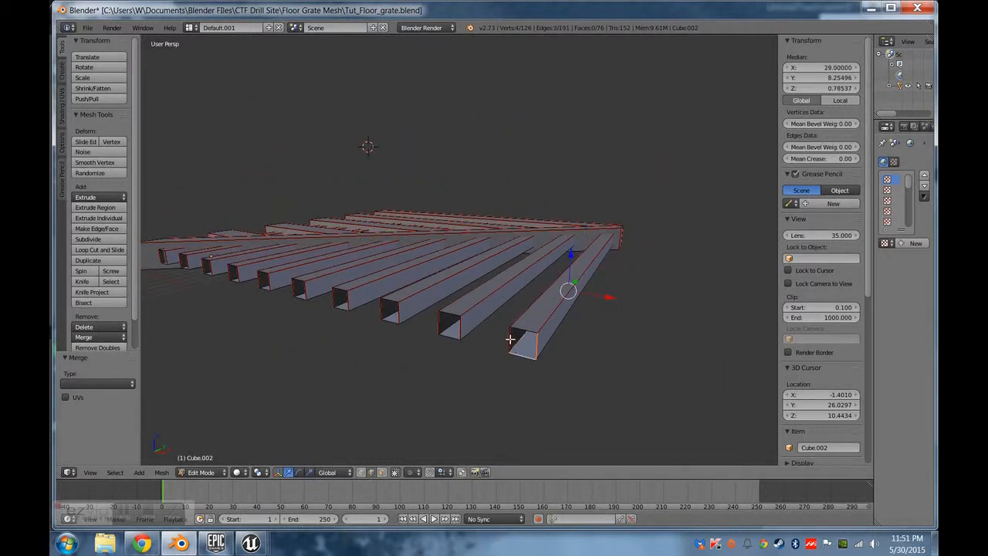
pyautogui.rightClick(522, 352)
pyautogui.rightClick(510, 338)
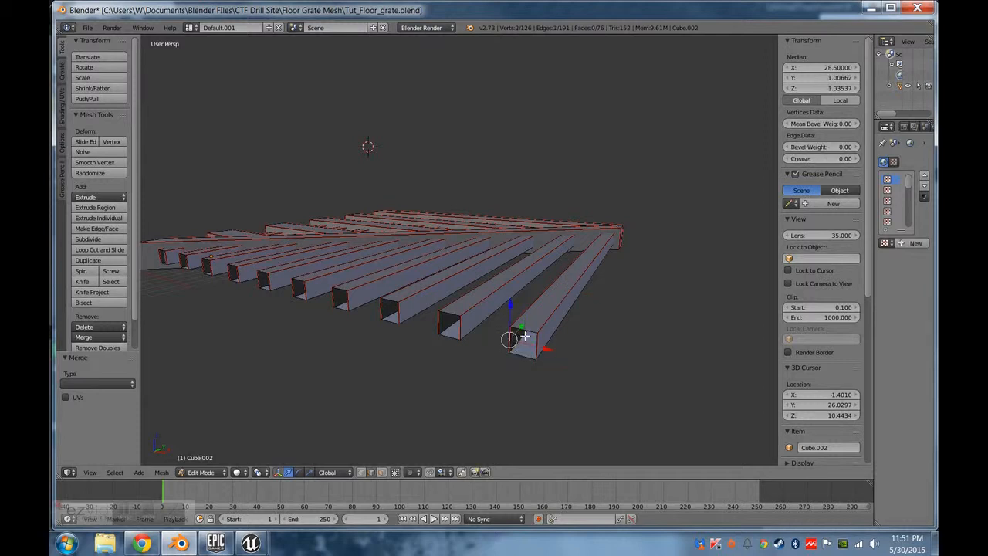
pyautogui.keyDown('shift'); pyautogui.rightClick(538, 351); pyautogui.keyUp('shift')
pyautogui.press('f')
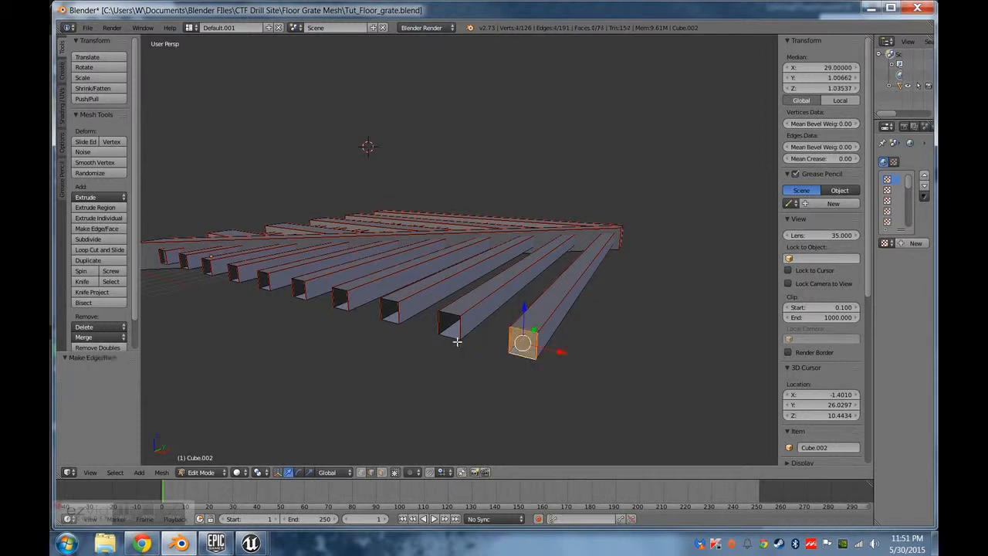
# Fill the open end of the second cross beam, at X 26, with a face.
pyautogui.rightClick(458, 337)
pyautogui.keyDown('shift'); pyautogui.rightClick(455, 328); pyautogui.keyUp('shift')
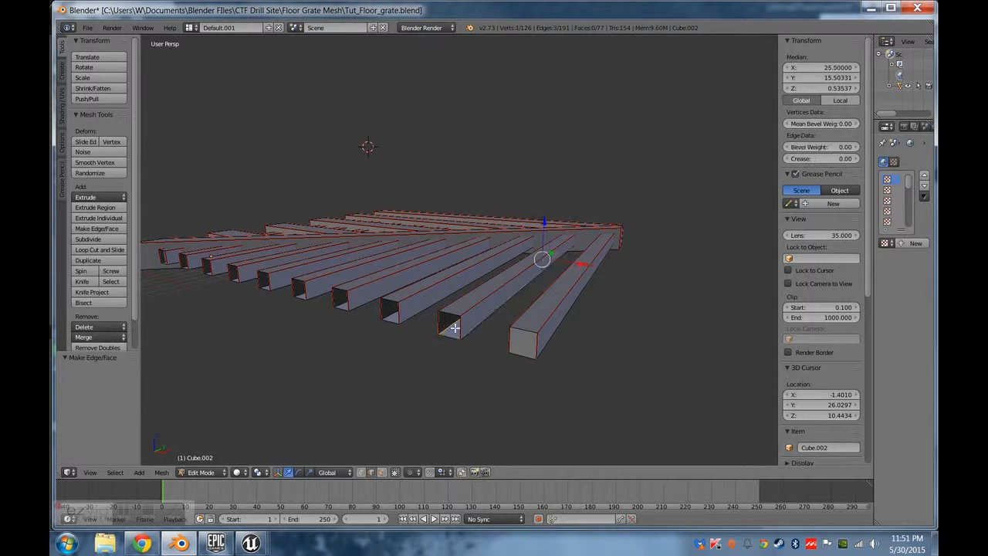
pyautogui.rightClick(465, 336)
pyautogui.scroll(6, 467, 340)
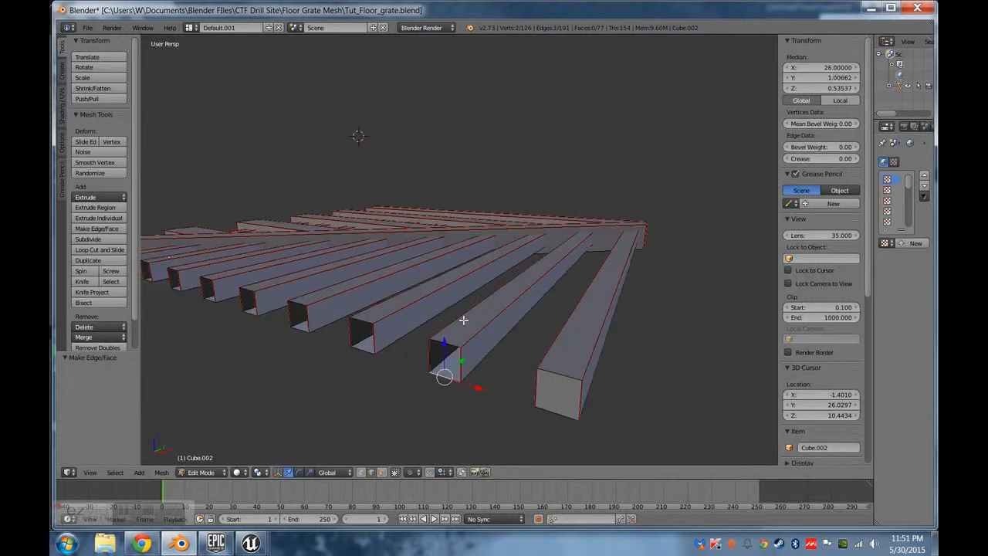
pyautogui.scroll(-6, 464, 278)
pyautogui.keyDown('shift'); pyautogui.rightClick(422, 187); pyautogui.keyUp('shift')
pyautogui.press('f')
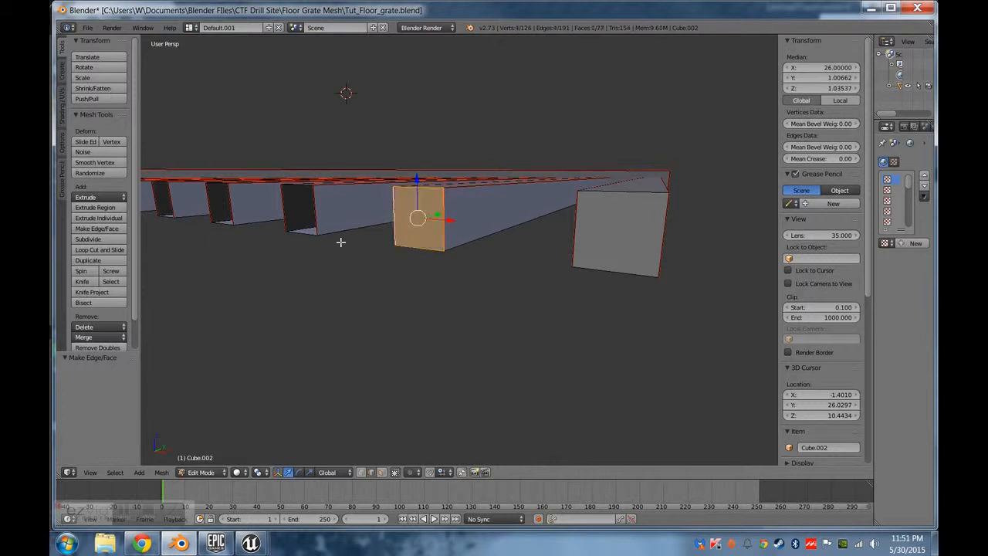
# Select the end edges of the third cross beam, at X 23, and fill them with a face.
pyautogui.moveTo(342, 238); pyautogui.dragTo(435, 303, button='middle')
pyautogui.keyDown('shift'); pyautogui.rightClick(488, 343); pyautogui.keyUp('shift')
pyautogui.rightClick(481, 332)
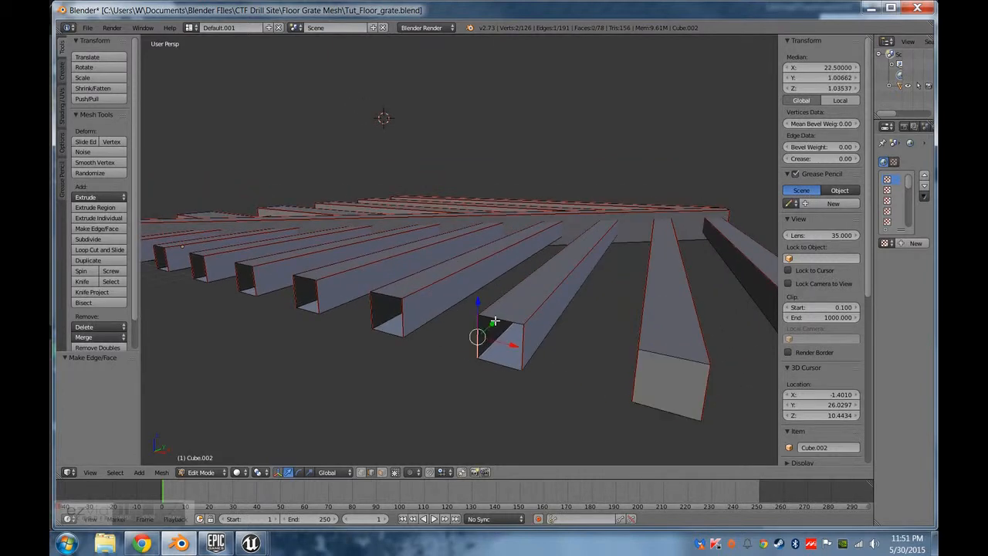
pyautogui.keyDown('shift'); pyautogui.click(493, 325); pyautogui.keyUp('shift')
pyautogui.keyDown('shift'); pyautogui.rightClick(514, 320); pyautogui.keyUp('shift')
pyautogui.keyDown('shift'); pyautogui.rightClick(523, 353); pyautogui.keyUp('shift')
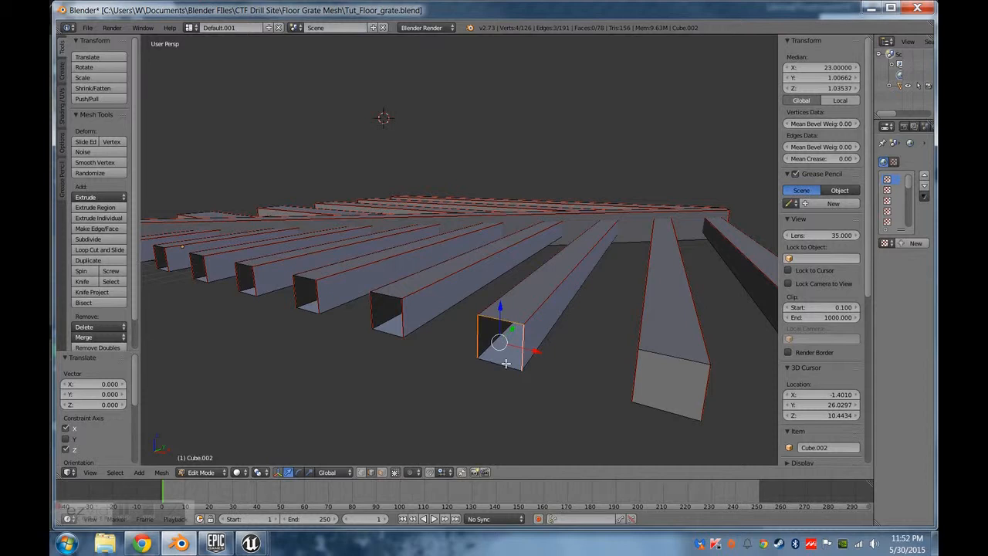
pyautogui.press('f')
# Fill the open end of the fourth cross beam, between those at X 23 and X 17, with a face.
pyautogui.rightClick(389, 331)
pyautogui.keyDown('shift'); pyautogui.rightClick(371, 311); pyautogui.keyUp('shift')
pyautogui.keyDown('shift'); pyautogui.rightClick(408, 316); pyautogui.keyUp('shift')
pyautogui.keyDown('shift'); pyautogui.click(390, 294); pyautogui.keyUp('shift')
pyautogui.keyDown('shift'); pyautogui.rightClick(395, 300); pyautogui.keyUp('shift')
pyautogui.scroll(3, 377, 309)
pyautogui.press('f')
# Fill the open end of the fifth cross beam, at X 17, with a face.
pyautogui.moveTo(300, 299); pyautogui.dragTo(456, 332, button='middle')
pyautogui.scroll(-1, 335, 302)
pyautogui.rightClick(675, 361)
pyautogui.keyDown('shift'); pyautogui.rightClick(666, 376); pyautogui.keyUp('shift')
pyautogui.keyDown('shift'); pyautogui.rightClick(671, 393); pyautogui.keyUp('shift')
pyautogui.keyDown('shift'); pyautogui.rightClick(704, 382); pyautogui.keyUp('shift')
pyautogui.press('f')
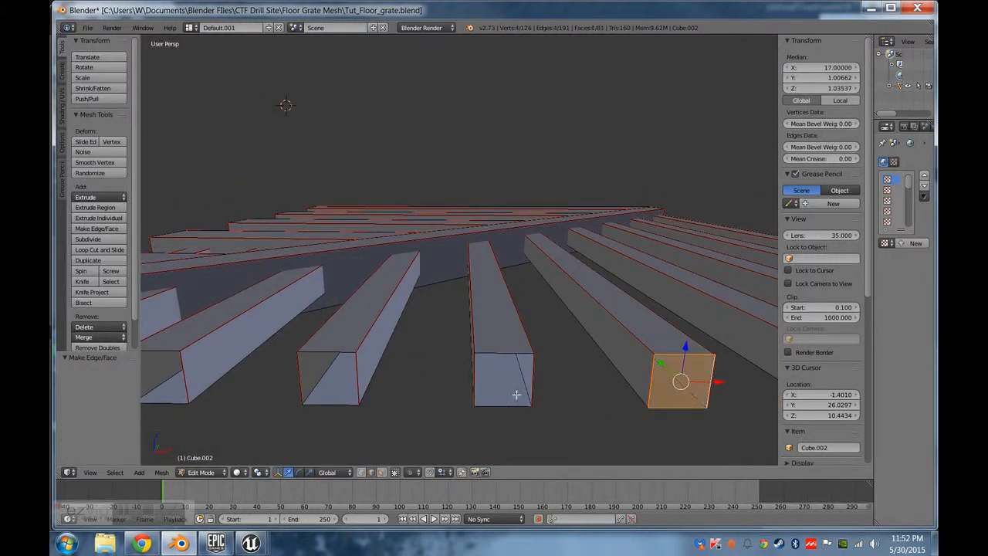
# Fill the open end of the sixth cross beam, at X 14, with a face.
pyautogui.rightClick(532, 383)
pyautogui.keyDown('shift'); pyautogui.rightClick(504, 405); pyautogui.keyUp('shift')
pyautogui.keyDown('shift'); pyautogui.rightClick(474, 370); pyautogui.keyUp('shift')
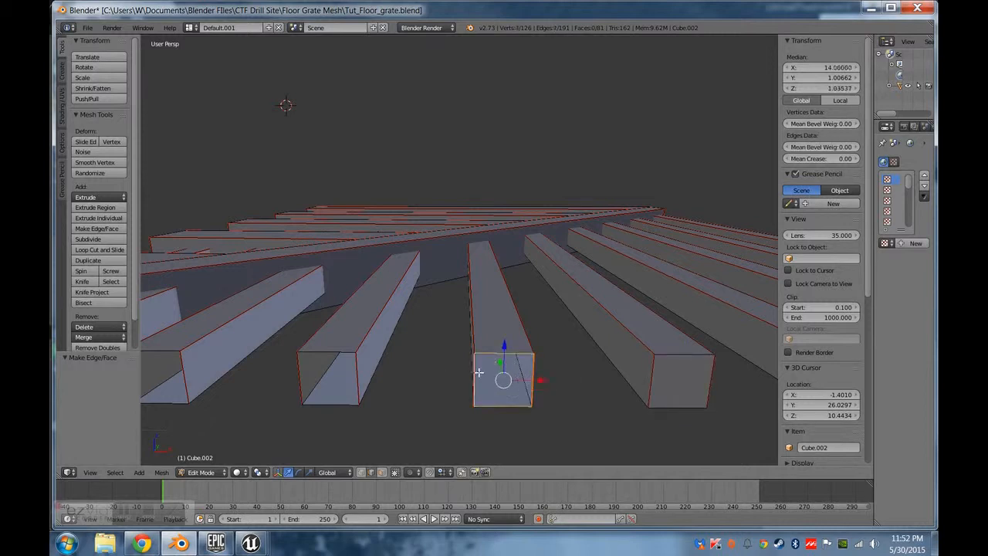
pyautogui.keyDown('shift'); pyautogui.moveTo(399, 371); pyautogui.dragTo(474, 353, button='middle'); pyautogui.keyUp('shift')
pyautogui.press('f')
pyautogui.scroll(-3, 474, 352)
pyautogui.scroll(3, 492, 299)
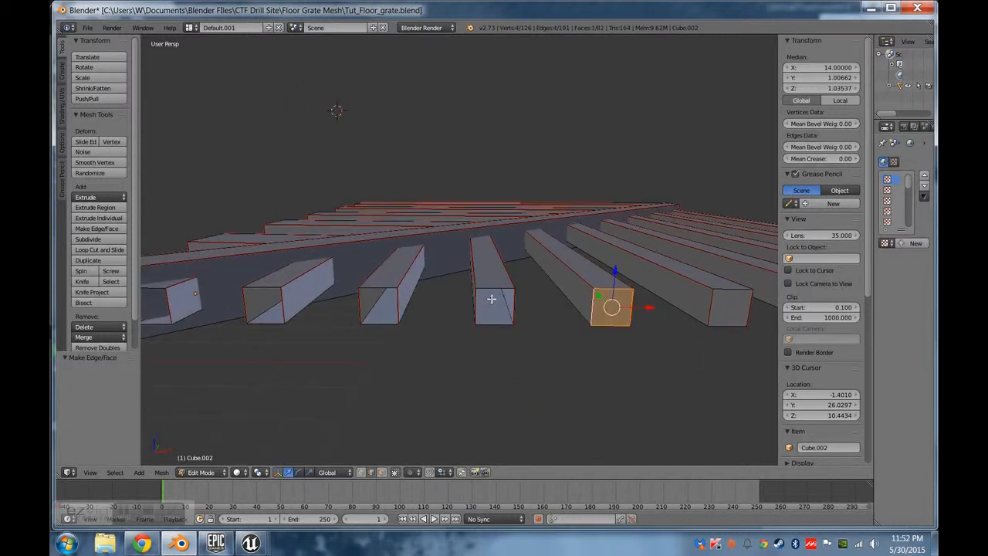
# Fill the open end of the seventh cross beam, between those at X 14 and X 8, with a face.
pyautogui.keyDown('shift'); pyautogui.moveTo(464, 303); pyautogui.dragTo(663, 294, button='middle'); pyautogui.keyUp('shift')
pyautogui.rightClick(708, 354)
pyautogui.keyDown('shift'); pyautogui.rightClick(734, 319); pyautogui.keyUp('shift')
pyautogui.keyDown('shift'); pyautogui.rightClick(690, 318); pyautogui.keyUp('shift')
pyautogui.keyDown('shift'); pyautogui.rightClick(718, 299); pyautogui.keyUp('shift')
# Fill the open end of the eighth cross beam, at X 8, with a face.
pyautogui.rightClick(568, 328)
pyautogui.keyDown('shift'); pyautogui.rightClick(521, 354); pyautogui.keyUp('shift')
pyautogui.keyDown('shift'); pyautogui.rightClick(502, 333); pyautogui.keyUp('shift')
pyautogui.keyDown('shift'); pyautogui.rightClick(538, 302); pyautogui.keyUp('shift')
pyautogui.keyDown('shift'); pyautogui.rightClick(510, 321); pyautogui.keyUp('shift')
pyautogui.keyDown('shift'); pyautogui.rightClick(539, 310); pyautogui.keyUp('shift')
pyautogui.keyDown('shift'); pyautogui.rightClick(544, 328); pyautogui.keyUp('shift')
pyautogui.keyDown('shift'); pyautogui.rightClick(499, 329); pyautogui.keyUp('shift')
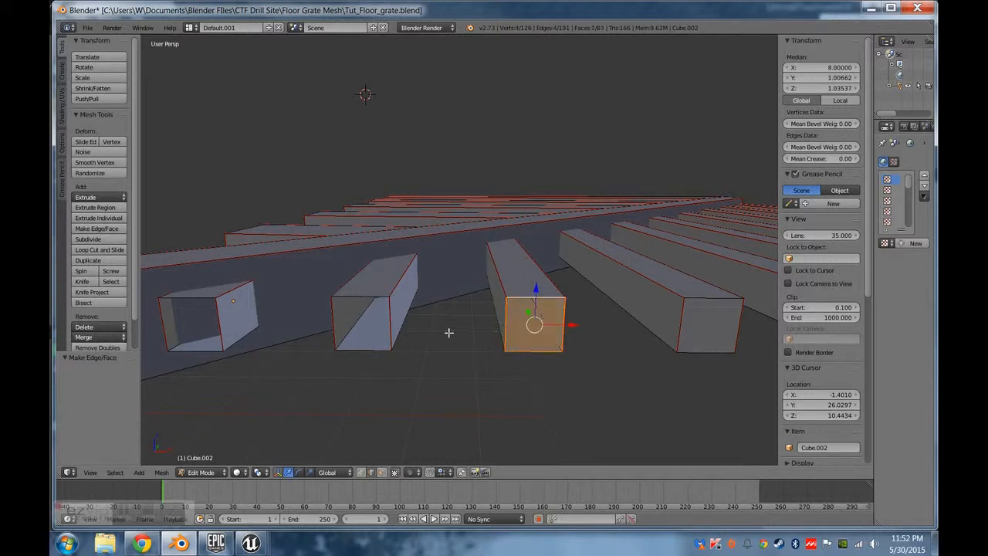
# Fill the open end of the ninth cross beam, between those at X 8 and X 2, with a face.
pyautogui.rightClick(392, 319)
pyautogui.keyDown('shift'); pyautogui.rightClick(363, 300); pyautogui.keyUp('shift')
pyautogui.keyDown('shift'); pyautogui.rightClick(338, 323); pyautogui.keyUp('shift')
pyautogui.keyDown('shift'); pyautogui.rightClick(339, 358); pyautogui.keyUp('shift')
pyautogui.press('f')
# Fill the open end of the last cross beam, at X 2, with a face.
pyautogui.keyDown('shift'); pyautogui.moveTo(287, 342); pyautogui.dragTo(381, 353, button='middle'); pyautogui.keyUp('shift')
pyautogui.rightClick(354, 361)
pyautogui.keyDown('shift'); pyautogui.rightClick(371, 339); pyautogui.keyUp('shift')
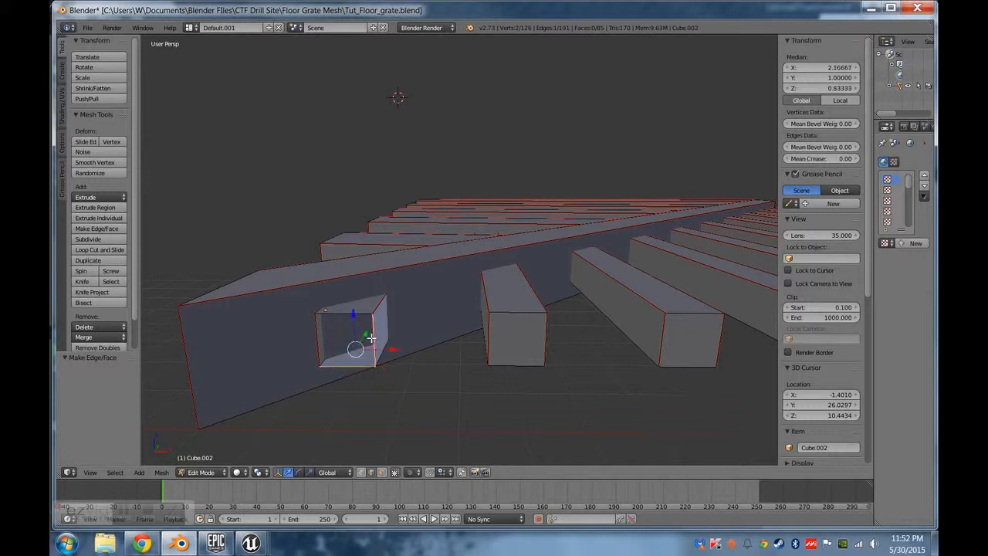
pyautogui.keyDown('shift'); pyautogui.rightClick(314, 333); pyautogui.keyUp('shift')
pyautogui.press('f')
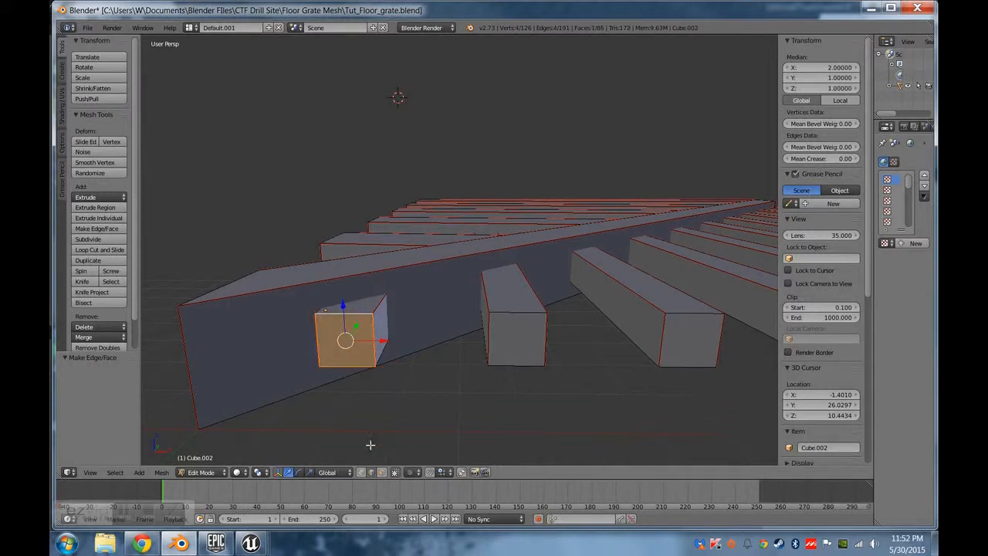
# In face selection and wireframe, shorten the cross beam at X 2 by moving its end face along Y to the diagonal beam.
pyautogui.click(391, 472)
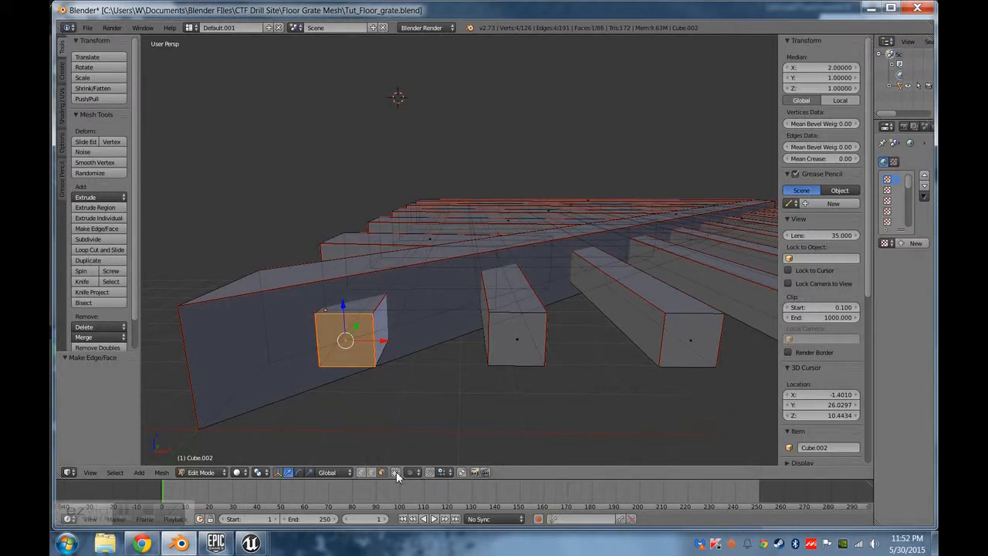
pyautogui.moveTo(399, 348); pyautogui.dragTo(398, 374, button='middle')
pyautogui.press('g')
pyautogui.press('y')
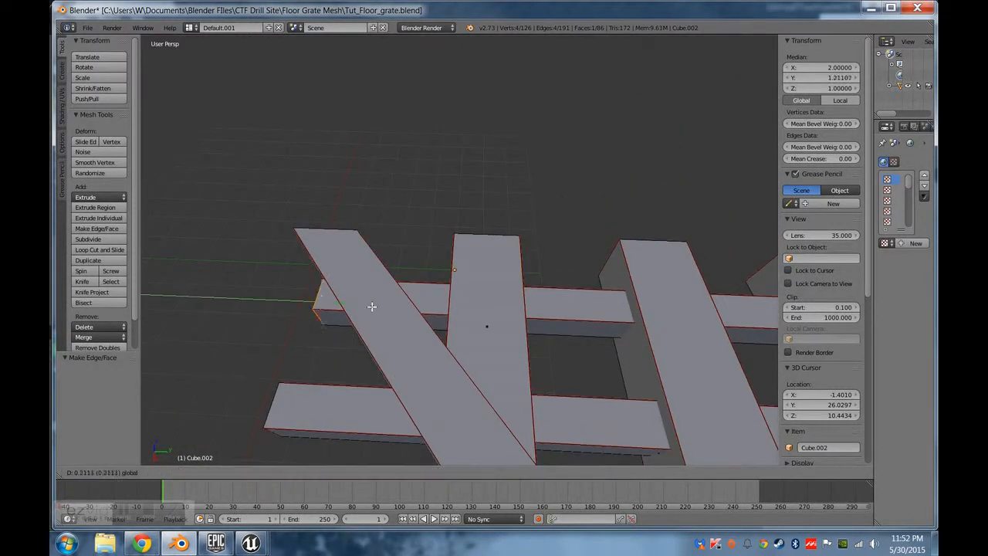
pyautogui.click(398, 311)
pyautogui.press('z')
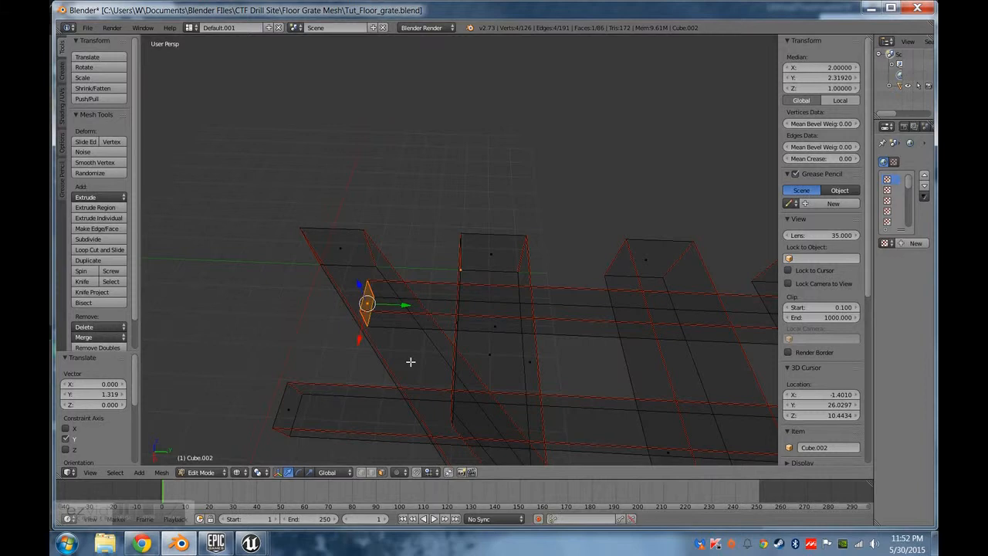
pyautogui.press('g')
pyautogui.press('y')
pyautogui.click(434, 315)
# Shorten the ninth cross beam and the eighth, at X 8, by moving each end face along Y to the diagonal beam.
pyautogui.moveTo(424, 373); pyautogui.dragTo(459, 356, button='middle')
pyautogui.rightClick(464, 335)
pyautogui.moveTo(426, 340); pyautogui.dragTo(556, 327)
pyautogui.moveTo(556, 327); pyautogui.dragTo(477, 309, button='middle')
pyautogui.rightClick(475, 307)
pyautogui.moveTo(512, 295); pyautogui.dragTo(629, 239)
# Shorten the seventh cross beam, between those at X 8 and X 14, by moving its end face along Y to the diagonal.
pyautogui.moveTo(658, 347); pyautogui.dragTo(454, 316, button='middle')
pyautogui.rightClick(407, 313)
pyautogui.moveTo(444, 298); pyautogui.dragTo(651, 221)
pyautogui.moveTo(651, 221); pyautogui.dragTo(427, 310, button='middle')
# Shorten the cross beam at X 14 by moving its end face about 10.55 along Y, and fine-tune it against the diagonal.
pyautogui.rightClick(412, 280)
pyautogui.scroll(4, 433, 282)
pyautogui.moveTo(385, 296); pyautogui.dragTo(709, 185)
pyautogui.moveTo(703, 262); pyautogui.dragTo(503, 339, button='middle')
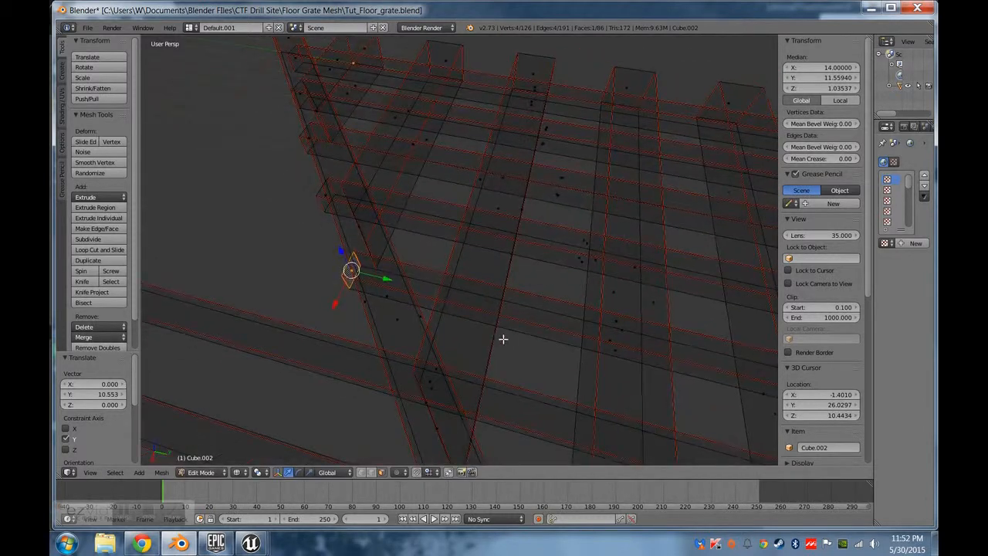
pyautogui.moveTo(370, 358); pyautogui.dragTo(456, 270, button='middle')
pyautogui.moveTo(458, 270); pyautogui.dragTo(479, 275)
pyautogui.moveTo(479, 276); pyautogui.dragTo(532, 192, button='middle')
# Shorten the cross beam at X 17 by moving its end face about 12.44 along Y, and fine-tune it by about 1.15 to the diagonal.
pyautogui.rightClick(531, 191)
pyautogui.moveTo(520, 304); pyautogui.dragTo(471, 276, button='middle')
pyautogui.rightClick(484, 257)
pyautogui.moveTo(519, 256); pyautogui.dragTo(491, 283, button='middle')
pyautogui.press('g')
pyautogui.press('y')
pyautogui.click(669, 294)
pyautogui.moveTo(669, 293); pyautogui.dragTo(450, 336, button='middle')
pyautogui.press('g')
pyautogui.press('y')
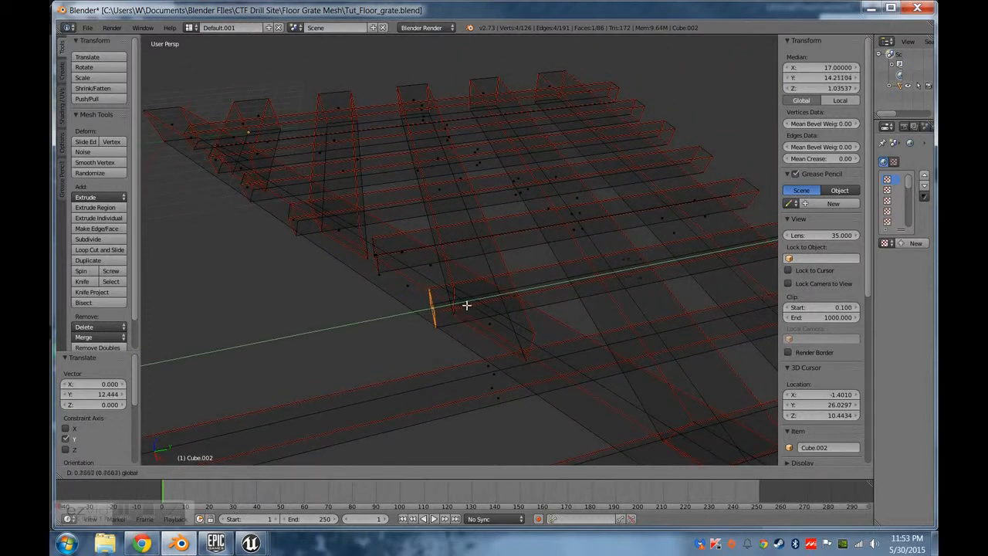
pyautogui.click(474, 302)
# Select the open-side end face of the cross beam at X 20.
pyautogui.moveTo(375, 360); pyautogui.dragTo(405, 313, button='middle')
pyautogui.rightClick(393, 288)
pyautogui.scroll(3, 417, 289)
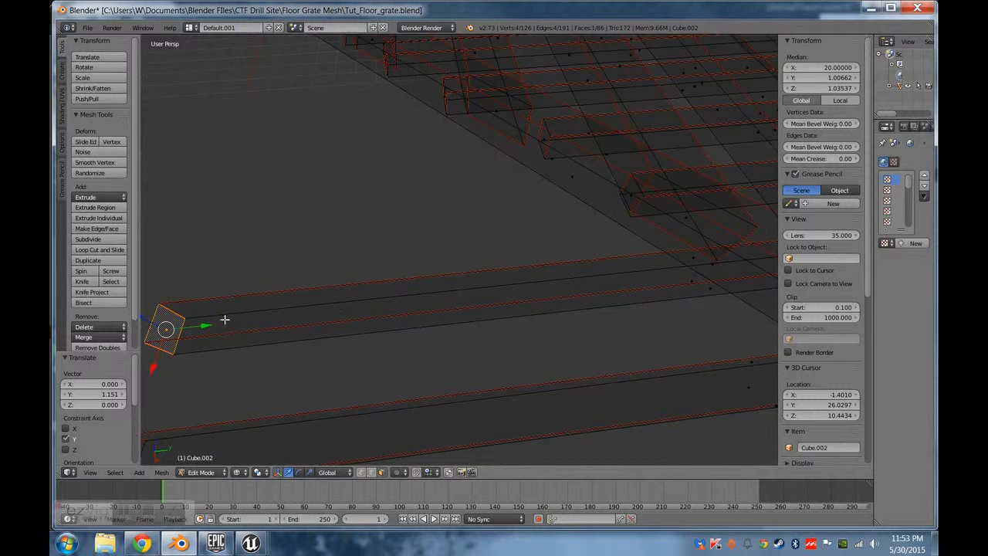
pyautogui.press('g')
pyautogui.hotkey('shift', 'y')
pyautogui.click(407, 318)
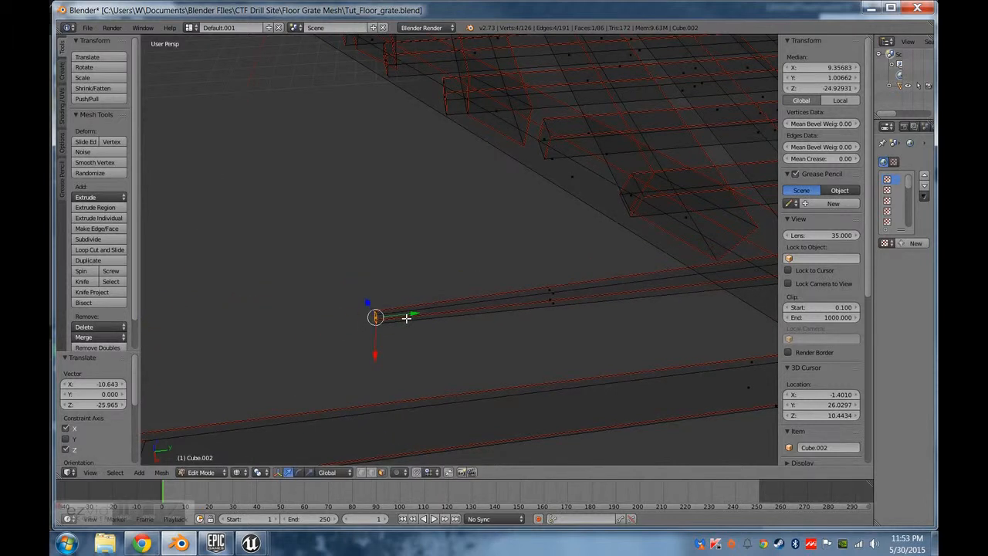
pyautogui.hotkey('ctrl', 'z')
# Shorten the cross beam at X 20 by moving its end face about 10.45 and another 6.36 along Y to the diagonal.
pyautogui.moveTo(204, 325); pyautogui.dragTo(606, 280)
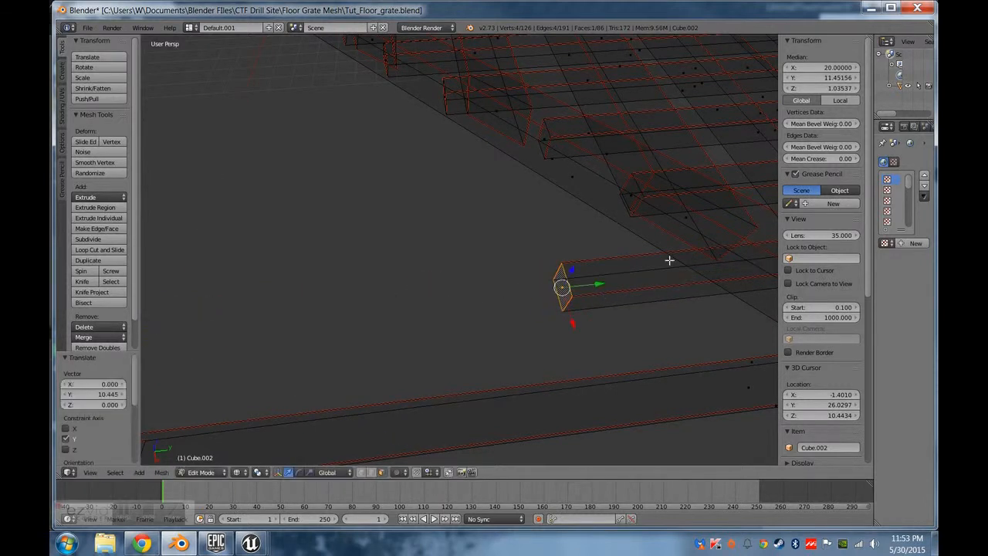
pyautogui.keyDown('shift'); pyautogui.moveTo(668, 260); pyautogui.dragTo(435, 265, button='middle'); pyautogui.keyUp('shift')
pyautogui.scroll(-2, 407, 285)
pyautogui.moveTo(305, 276); pyautogui.dragTo(436, 276)
# Shorten the three remaining long cross beams together by moving their end faces along Y until the one at X 23 reaches the diagonal.
pyautogui.keyDown('shift'); pyautogui.moveTo(210, 358); pyautogui.dragTo(369, 271, button='middle'); pyautogui.keyUp('shift')
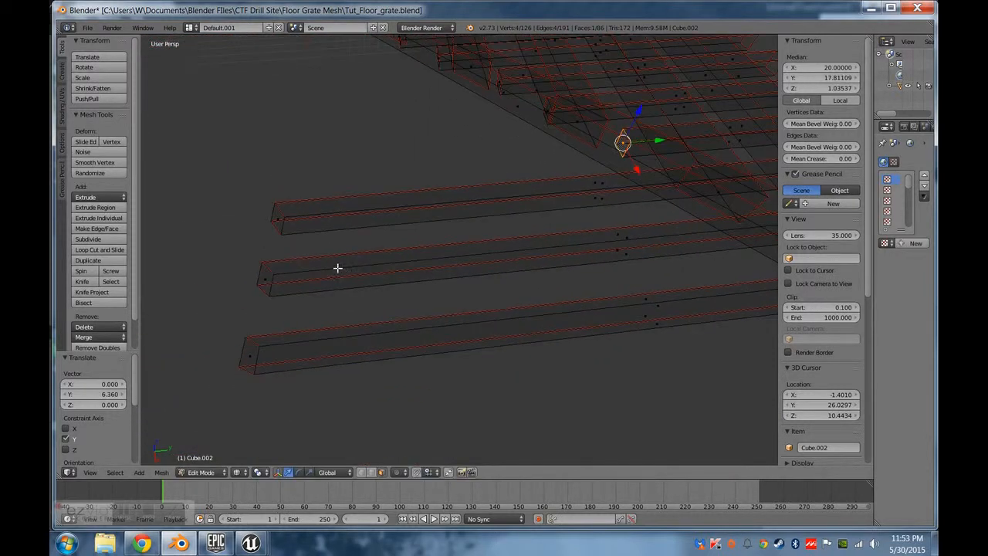
pyautogui.rightClick(278, 218)
pyautogui.keyDown('shift'); pyautogui.rightClick(266, 277); pyautogui.keyUp('shift')
pyautogui.keyDown('shift'); pyautogui.rightClick(250, 356); pyautogui.keyUp('shift')
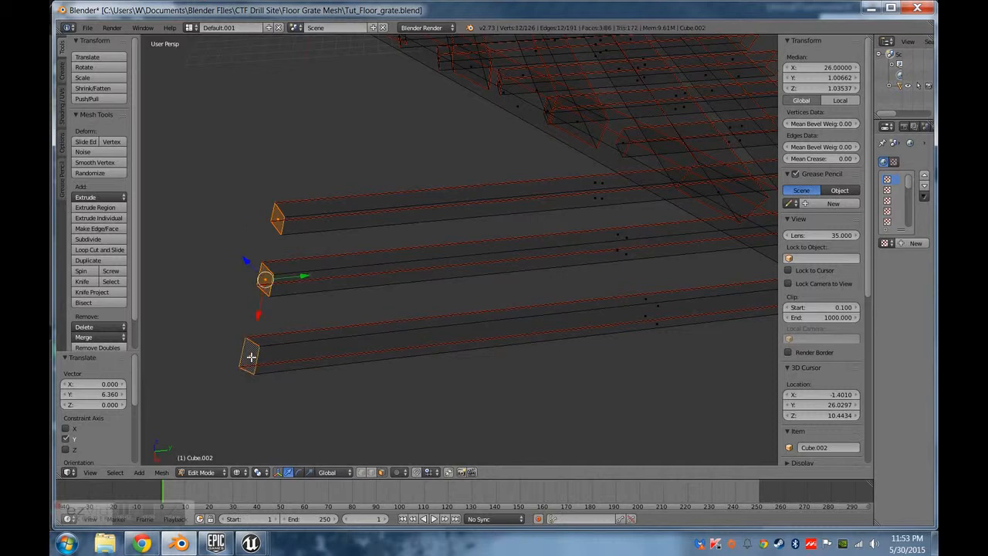
pyautogui.moveTo(298, 277); pyautogui.dragTo(640, 271)
pyautogui.keyDown('shift'); pyautogui.moveTo(590, 279); pyautogui.dragTo(470, 307, button='middle'); pyautogui.keyUp('shift')
pyautogui.moveTo(348, 312); pyautogui.dragTo(417, 301)
# Deselect the end face at X 23 and move the end faces at X 26 and X 29 about 2.19 further along Y.
pyautogui.keyDown('shift'); pyautogui.rightClick(384, 249); pyautogui.keyUp('shift')
pyautogui.moveTo(413, 342); pyautogui.dragTo(461, 351)
pyautogui.moveTo(438, 383); pyautogui.dragTo(560, 282, button='middle')
# Move only the end face at X 29 about 1.06 and another 0.67 along Y to the diagonal, and return to solid shading.
pyautogui.keyDown('shift'); pyautogui.rightClick(574, 275); pyautogui.keyUp('shift')
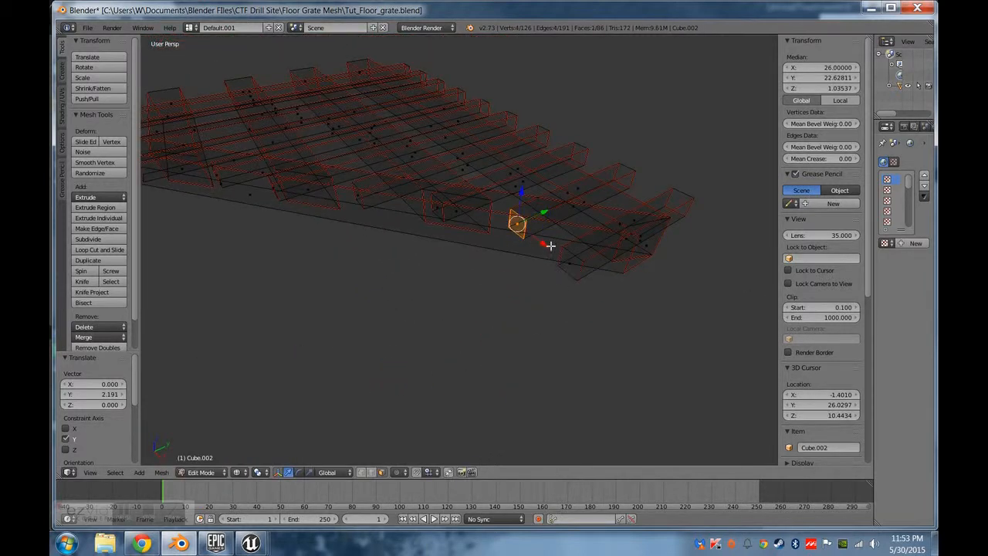
pyautogui.rightClick(569, 263)
pyautogui.moveTo(572, 259); pyautogui.dragTo(608, 247)
pyautogui.moveTo(606, 249); pyautogui.dragTo(546, 297, button='middle')
pyautogui.moveTo(420, 351); pyautogui.dragTo(457, 328, button='middle')
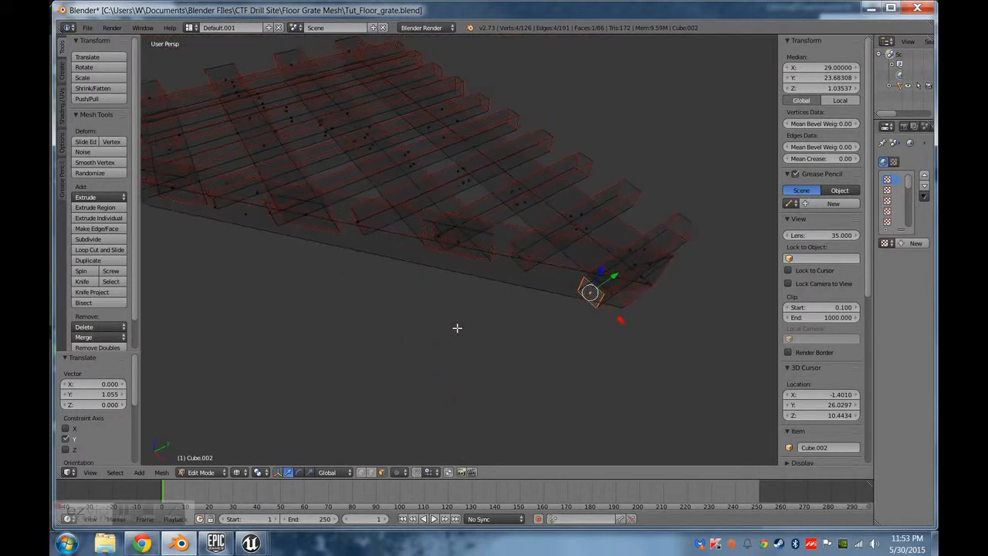
pyautogui.moveTo(626, 273); pyautogui.dragTo(630, 271)
pyautogui.moveTo(630, 271)
pyautogui.mouseDown(button='middle')
pyautogui.moveTo(592, 287)
pyautogui.moveTo(426, 239)
pyautogui.moveTo(430, 324)
pyautogui.moveTo(450, 320)
pyautogui.moveTo(423, 332)
pyautogui.moveTo(580, 259)
pyautogui.moveTo(518, 282)
pyautogui.moveTo(414, 374)
pyautogui.moveTo(607, 388)
pyautogui.mouseUp(button='middle')
pyautogui.press('z')
pyautogui.click(88, 28)
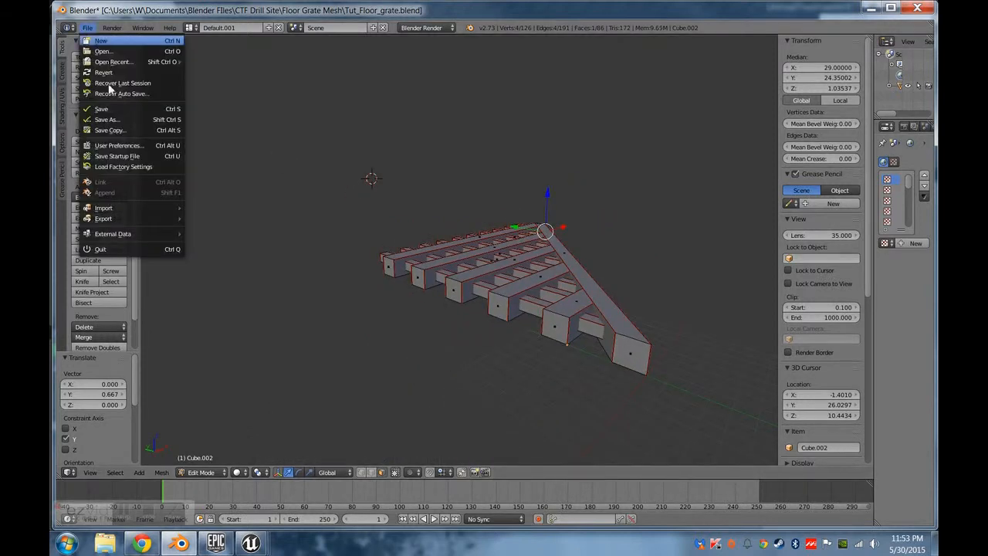
pyautogui.moveTo(132, 219)
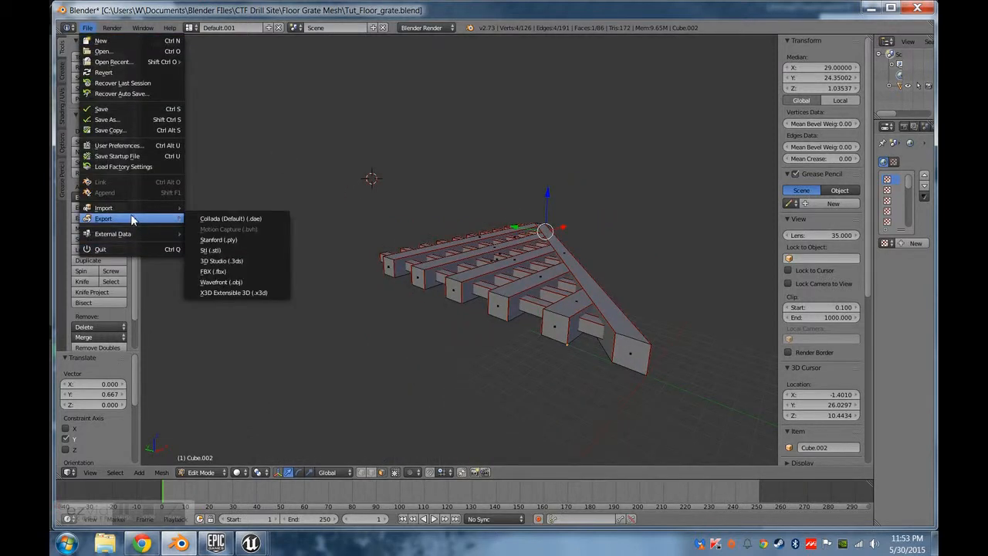
pyautogui.click(121, 119)
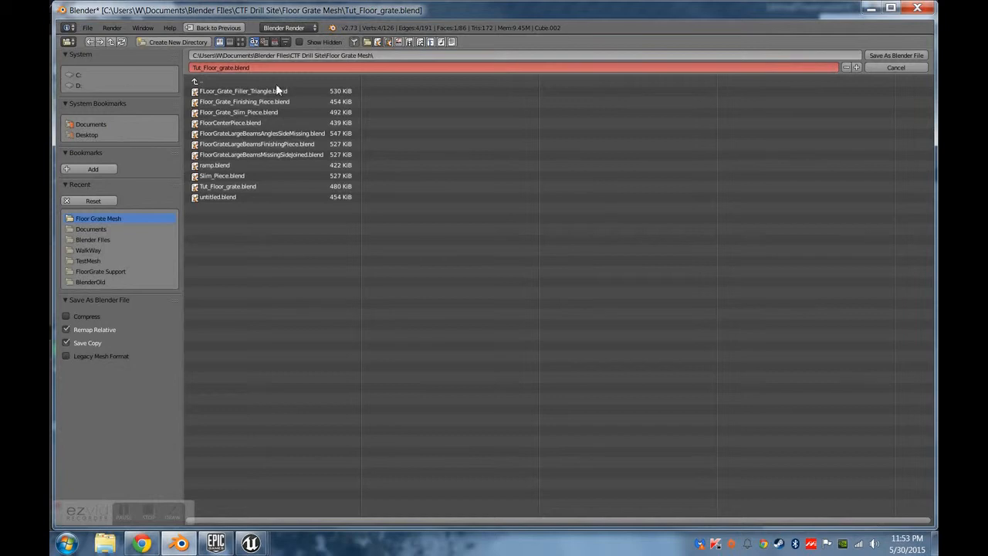
pyautogui.click(897, 68)
# Save the scene as a new Blender file named Floor_Grate_Corner in the Floor Grate Mesh folder.
pyautogui.click(87, 27)
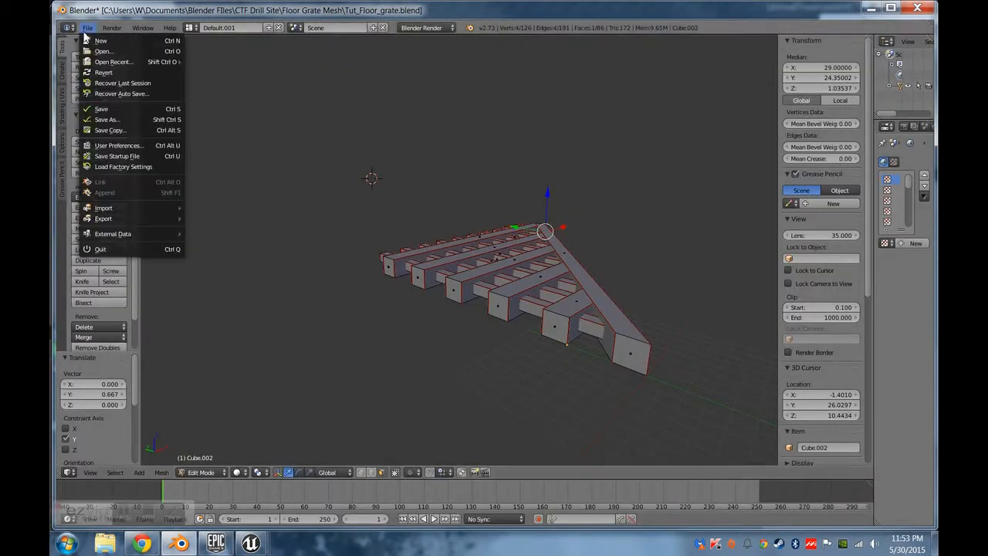
pyautogui.click(109, 119)
pyautogui.click(250, 69)
pyautogui.write('Floor_Grate_Corner')
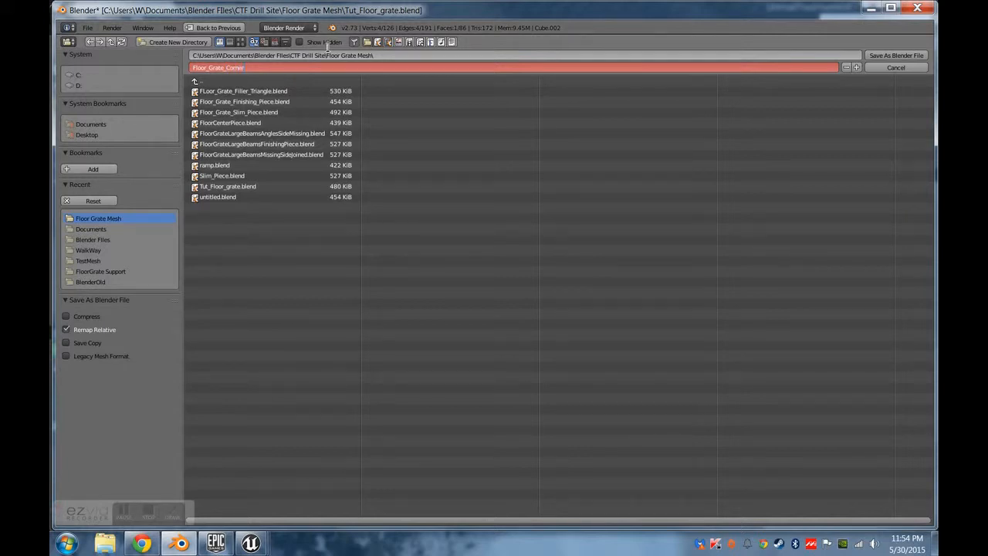
pyautogui.click(876, 56)
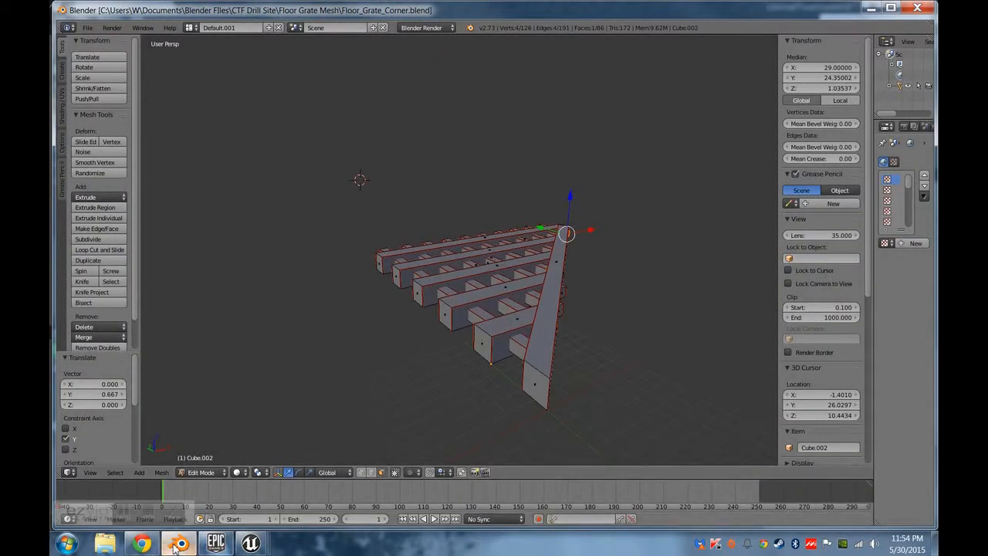
pyautogui.click(246, 546)
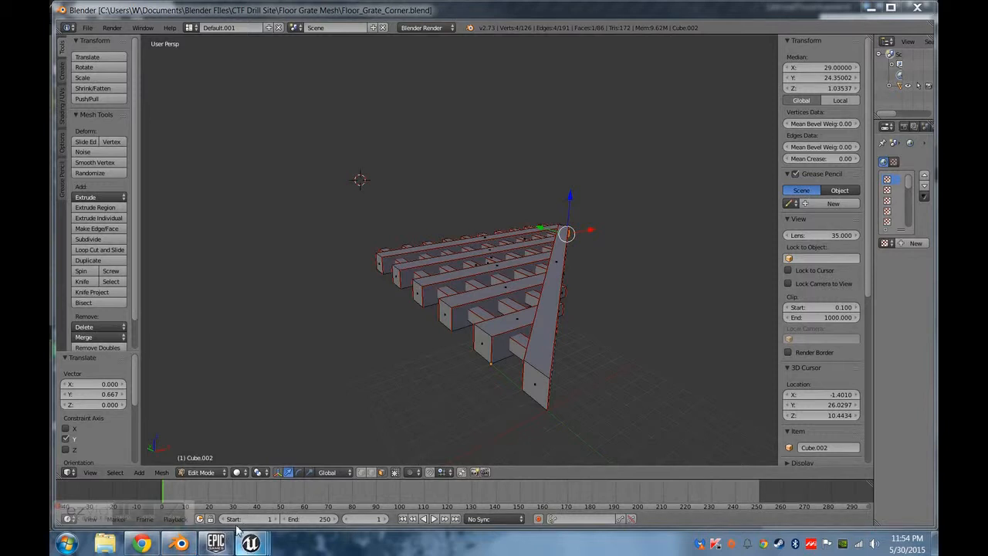
pyautogui.moveTo(247, 544)
pyautogui.click(180, 496)
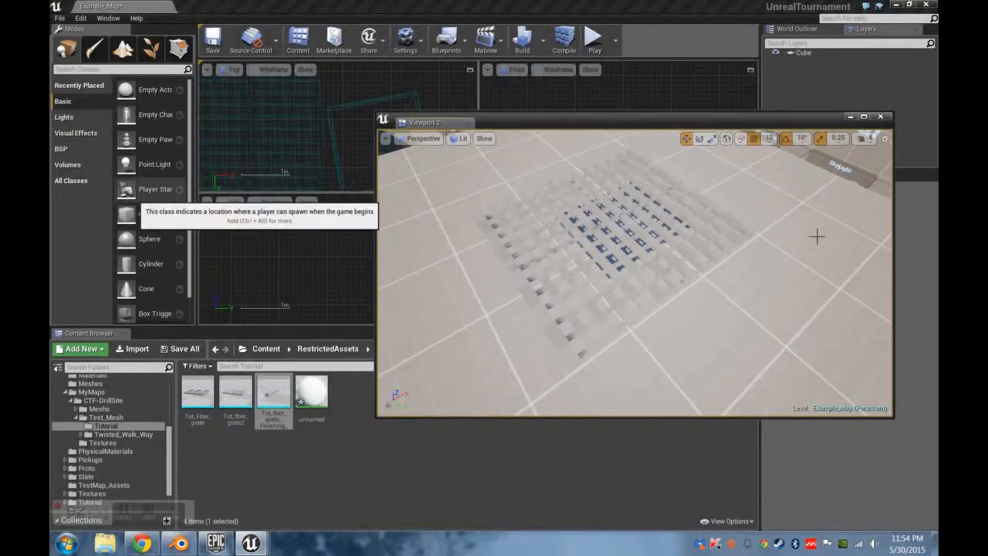
pyautogui.click(133, 348)
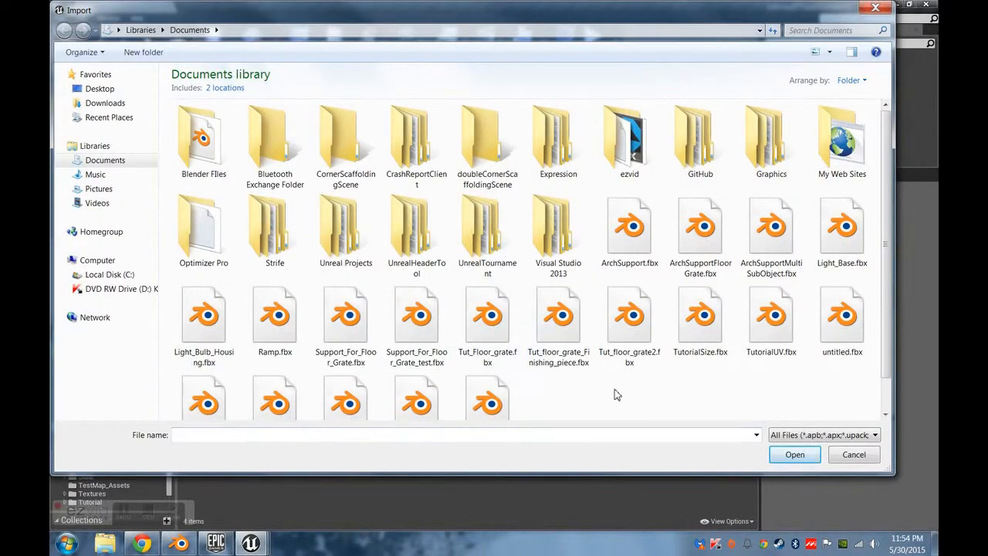
pyautogui.scroll(-1, 617, 394)
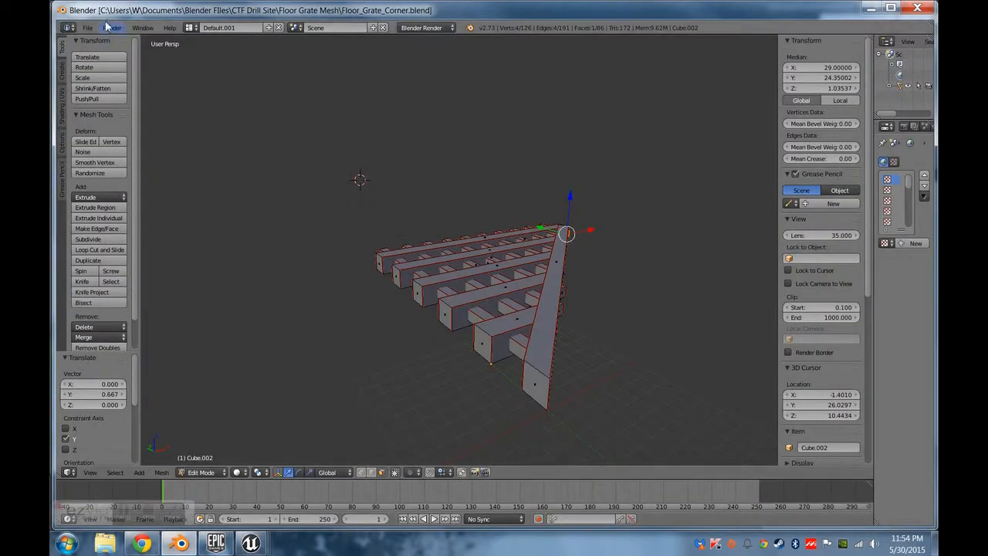
# Export the model as Floor_Grate_Corner.fbx to the Floor Grate Mesh folder with scale 5.00 and Tangent Space enabled.
pyautogui.click(87, 27)
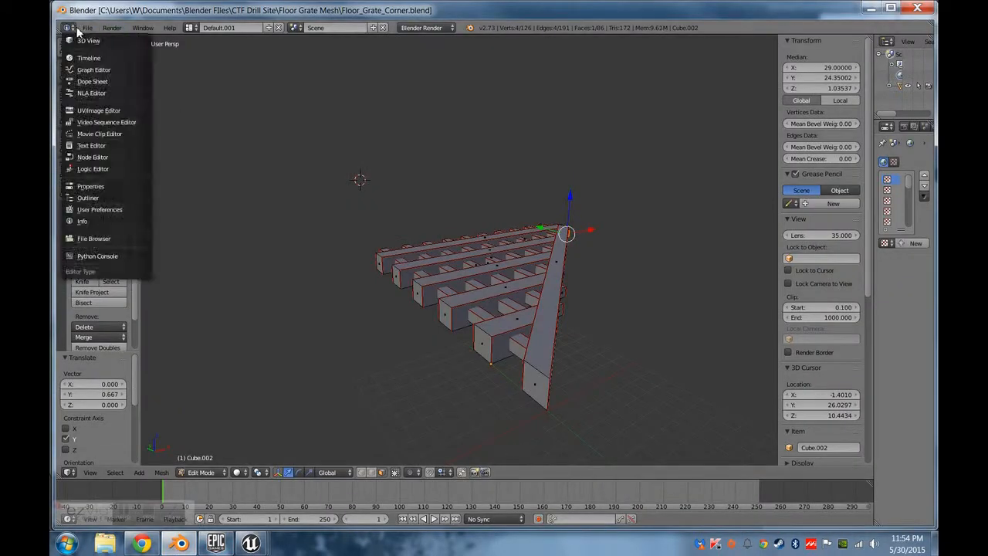
pyautogui.moveTo(119, 219)
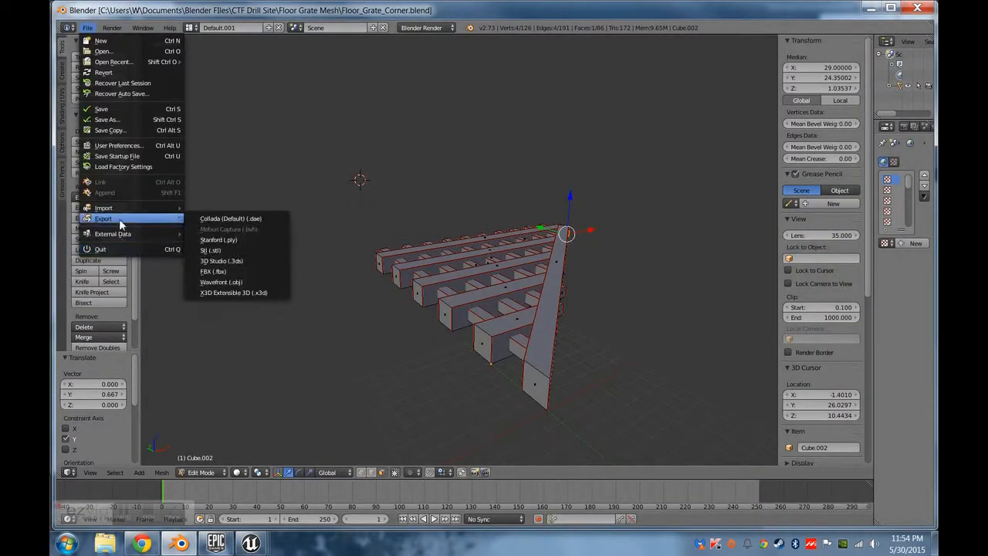
pyautogui.click(218, 272)
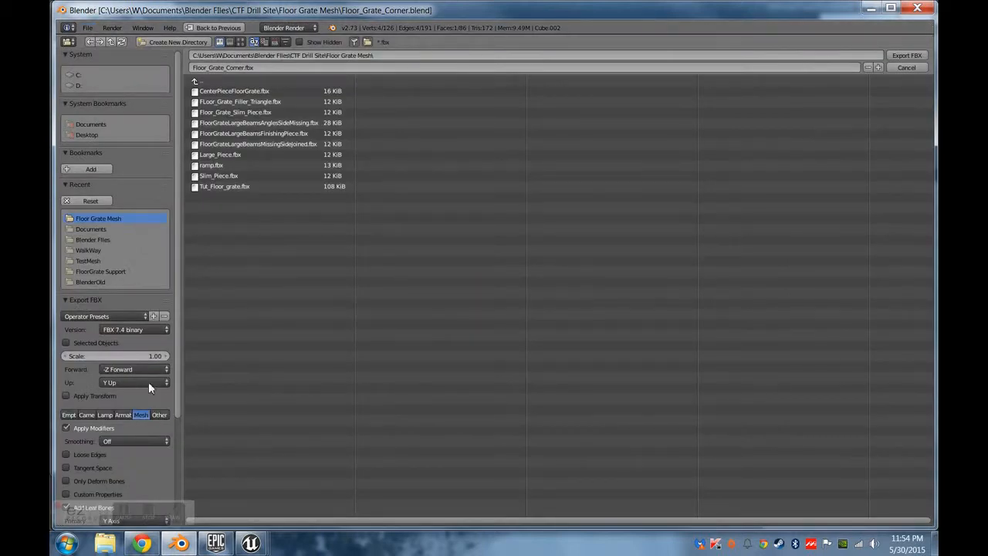
pyautogui.click(153, 355)
pyautogui.press('Return')
pyautogui.click(93, 465)
pyautogui.scroll(-2, 94, 464)
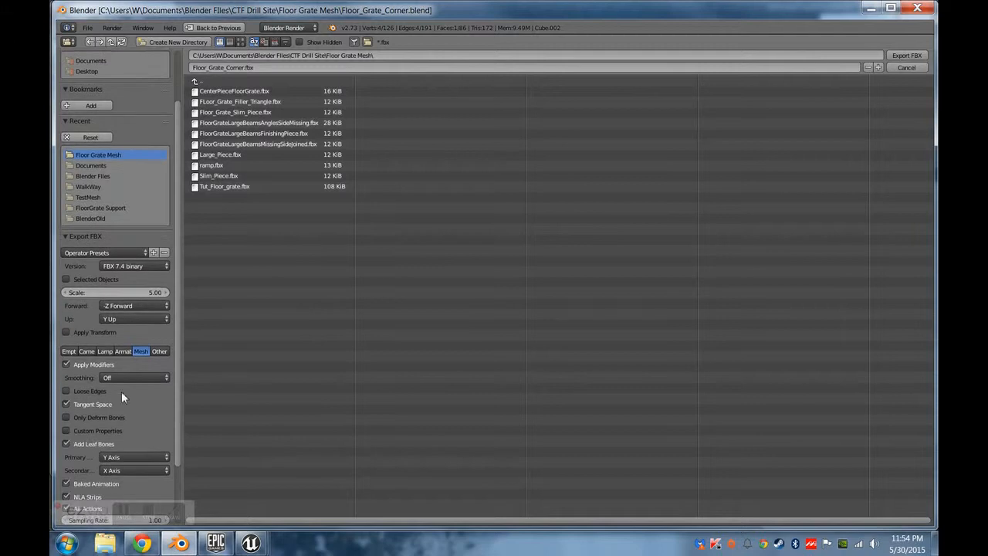
pyautogui.click(915, 57)
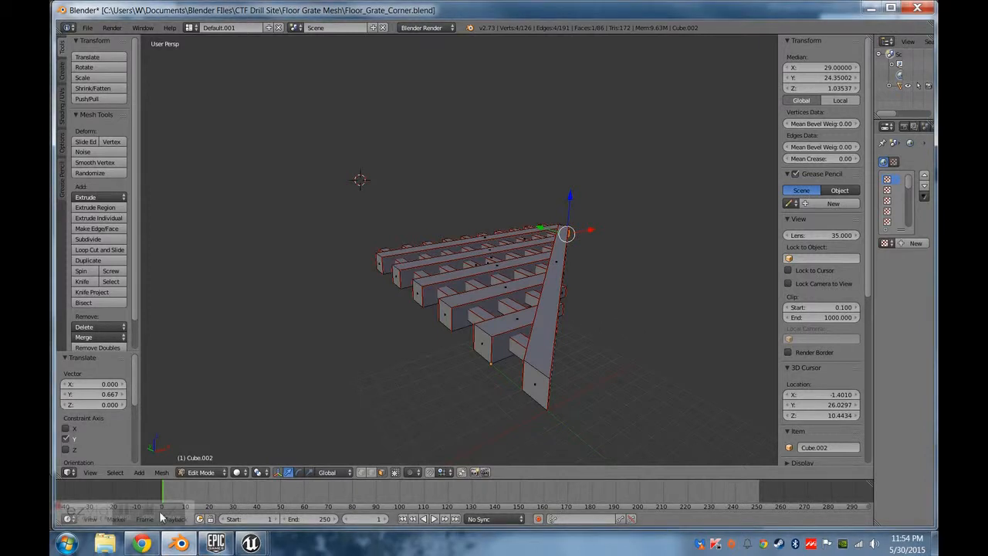
# Switch to the Unreal Editor, restart the asset import and look for the exported corner FBX in the Documents library.
pyautogui.moveTo(250, 543)
pyautogui.click(158, 489)
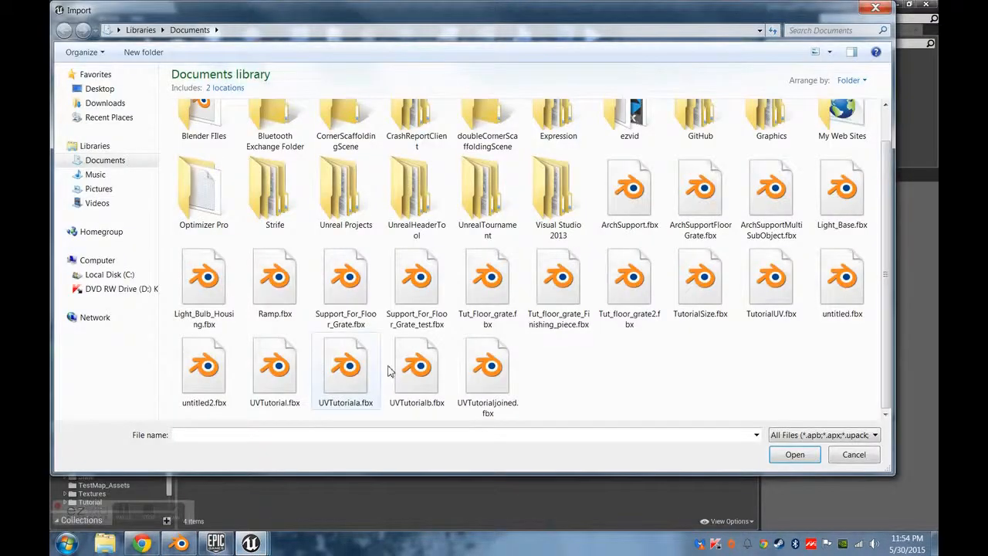
pyautogui.click(854, 455)
pyautogui.click(133, 349)
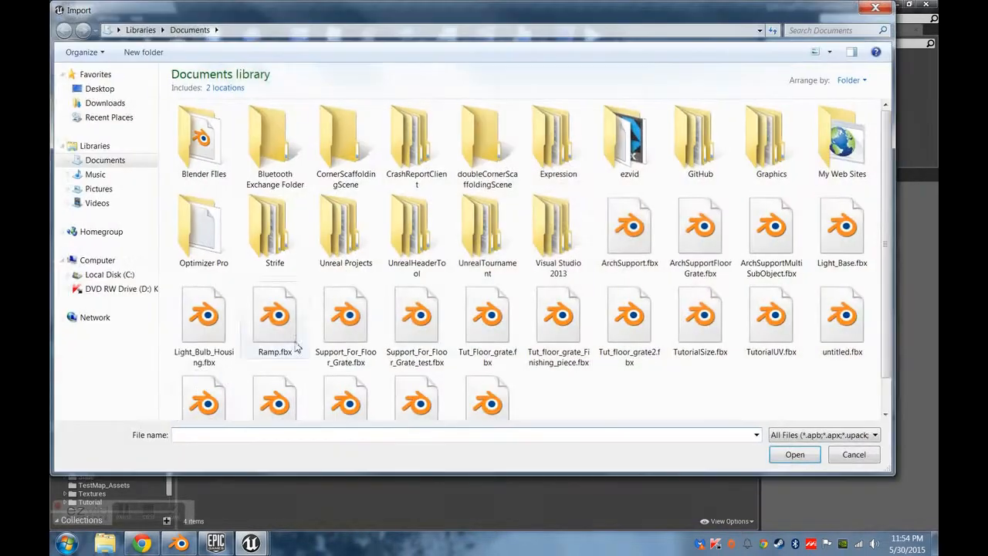
pyautogui.scroll(-1, 560, 409)
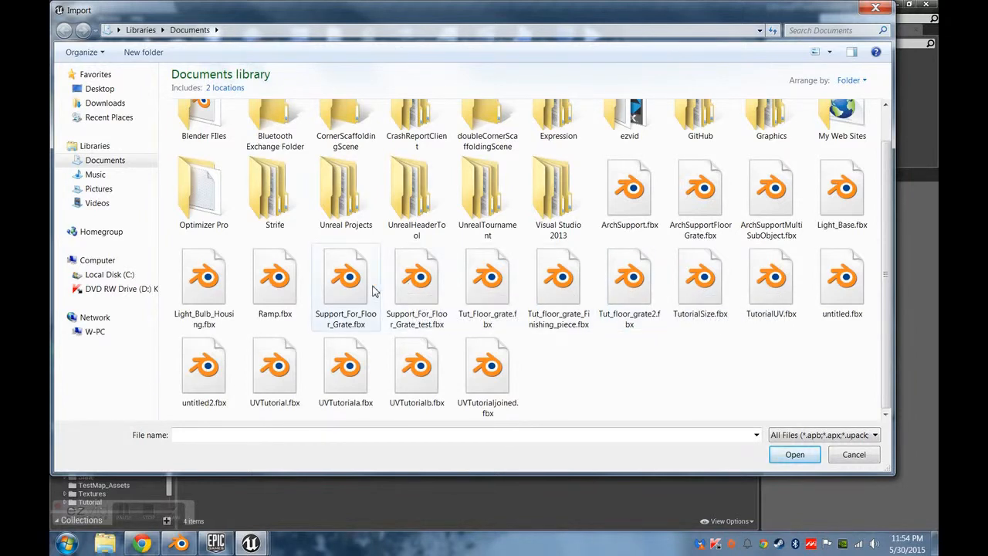
# Switch back to Blender and export Floor_Grate_Corner.fbx again, this time into the Documents folder with scale 5.00.
pyautogui.click(180, 543)
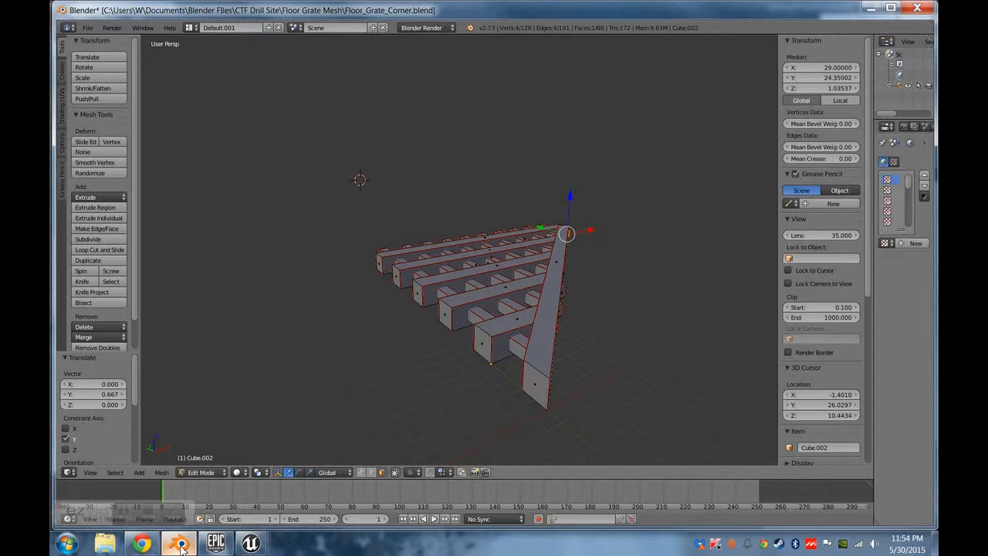
pyautogui.click(87, 27)
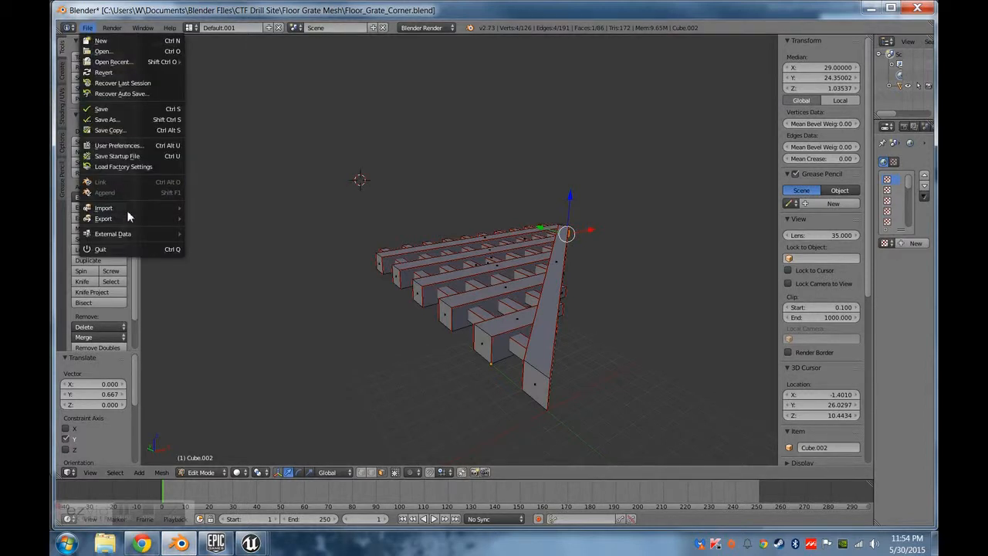
pyautogui.moveTo(170, 220)
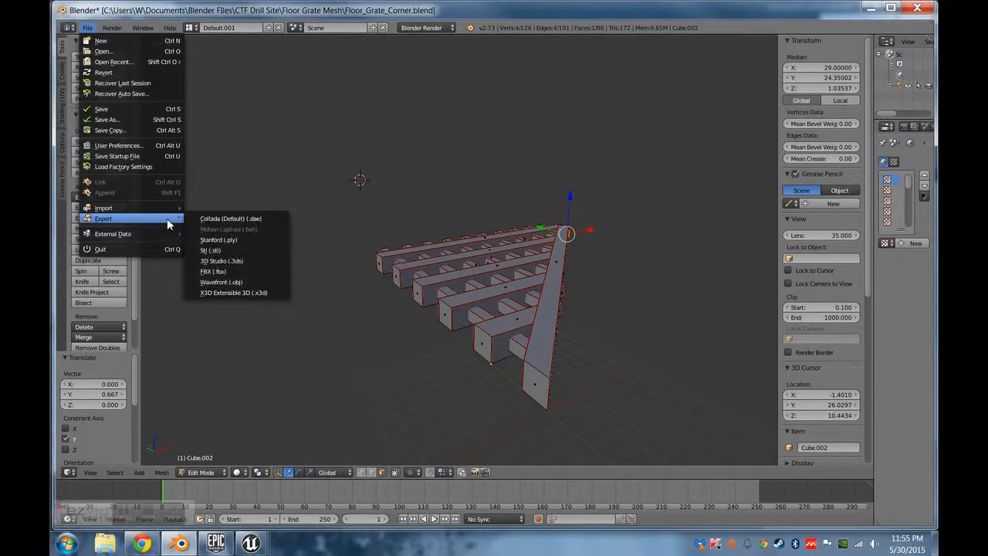
pyautogui.click(227, 270)
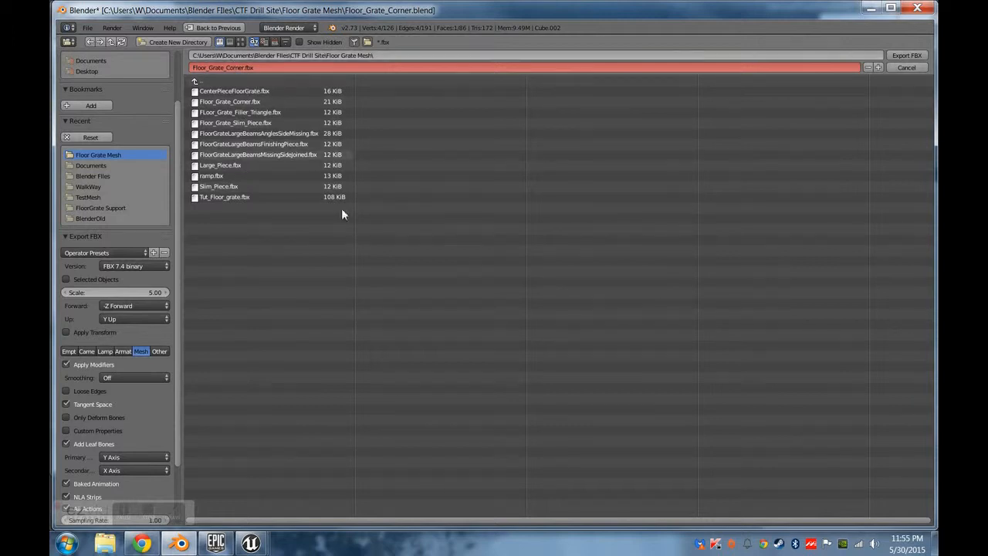
pyautogui.moveTo(254, 546)
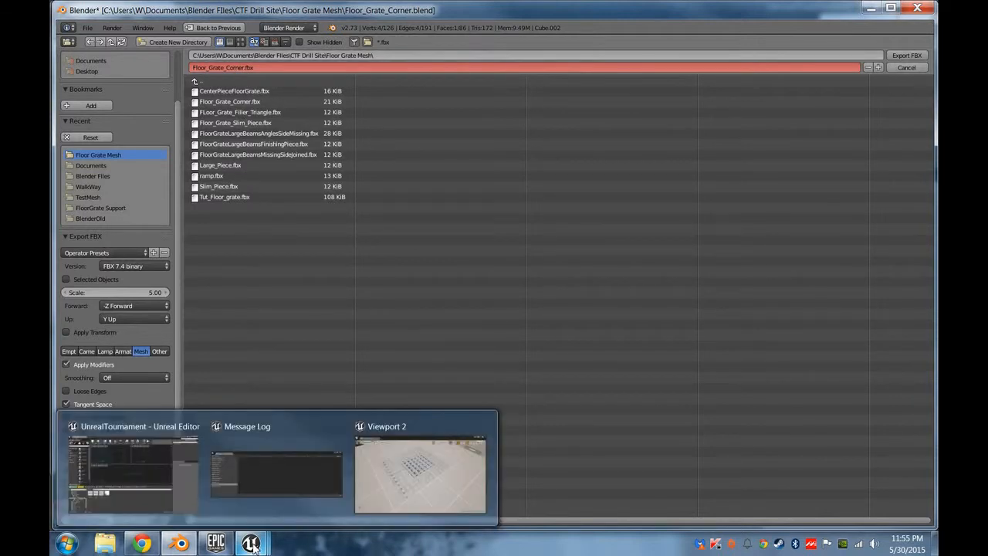
pyautogui.click(384, 58)
pyautogui.moveTo(383, 57); pyautogui.dragTo(307, 75)
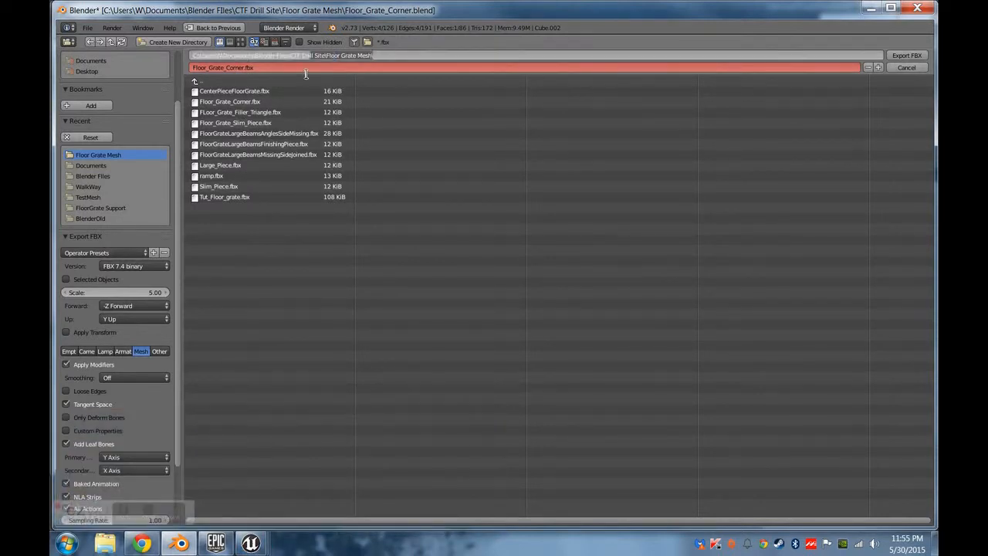
pyautogui.press('BackSpace')
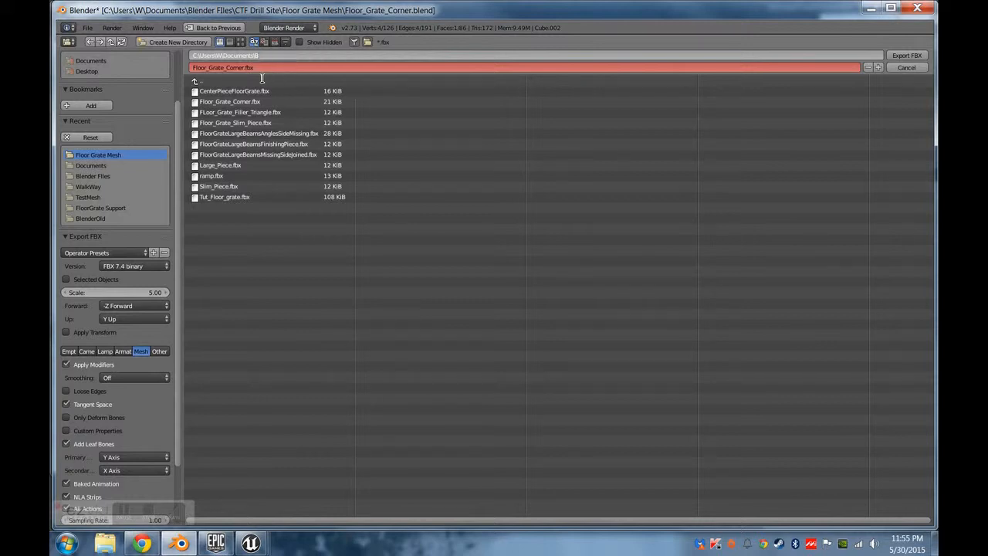
pyautogui.press('Return')
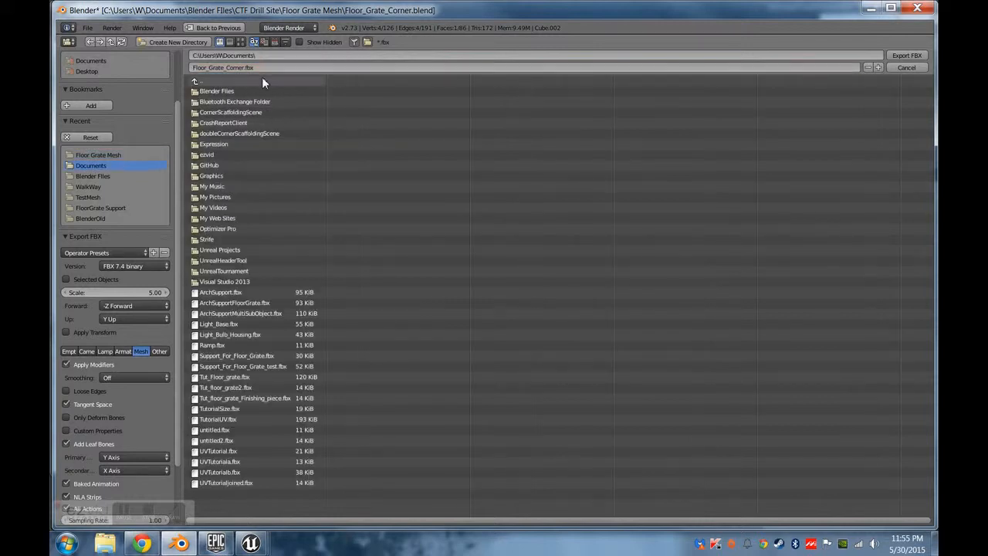
pyautogui.click(924, 56)
# Switch to the Unreal Editor and import Floor_Grate_Corner.fbx into the Tutorial folder with the default import options.
pyautogui.moveTo(263, 543)
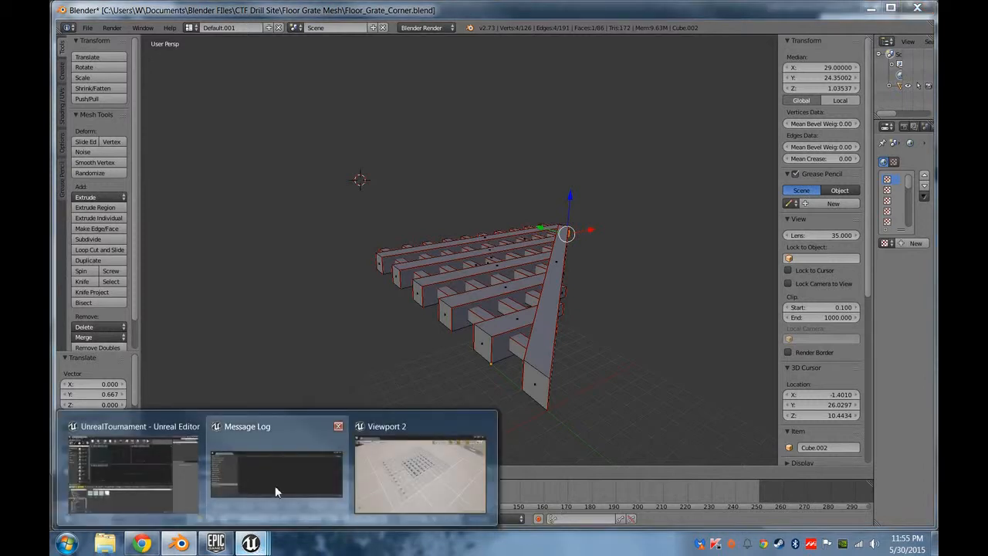
pyautogui.click(98, 470)
pyautogui.press('f')
pyautogui.click(650, 365)
pyautogui.doubleClick(842, 199)
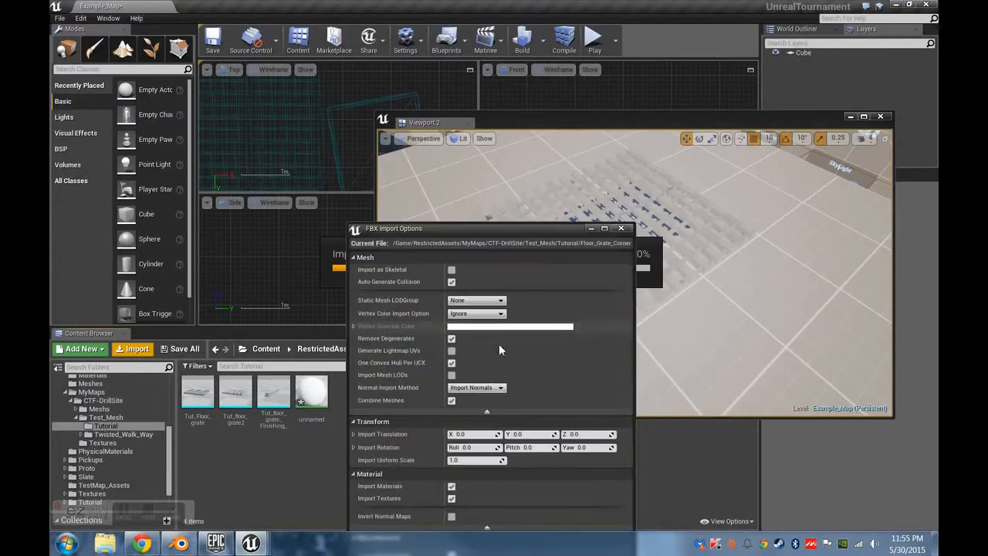
pyautogui.moveTo(553, 232); pyautogui.dragTo(591, 32)
pyautogui.click(585, 392)
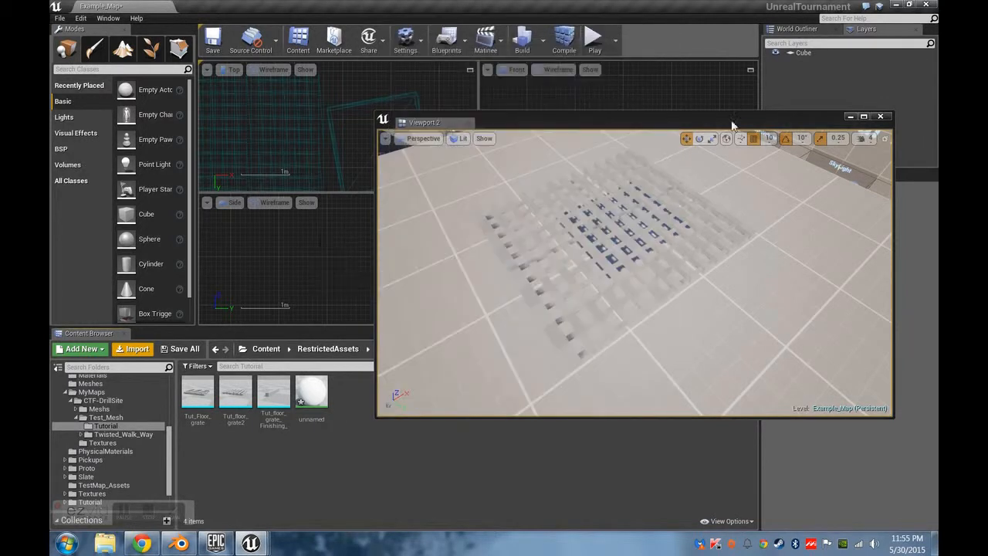
# Place the Floor_Grate_Corner mesh beside the floor grate in the level and rotate it 90 degrees horizontally.
pyautogui.moveTo(198, 392); pyautogui.dragTo(680, 190)
pyautogui.moveTo(691, 247); pyautogui.dragTo(734, 326, button='right')
pyautogui.press('w')
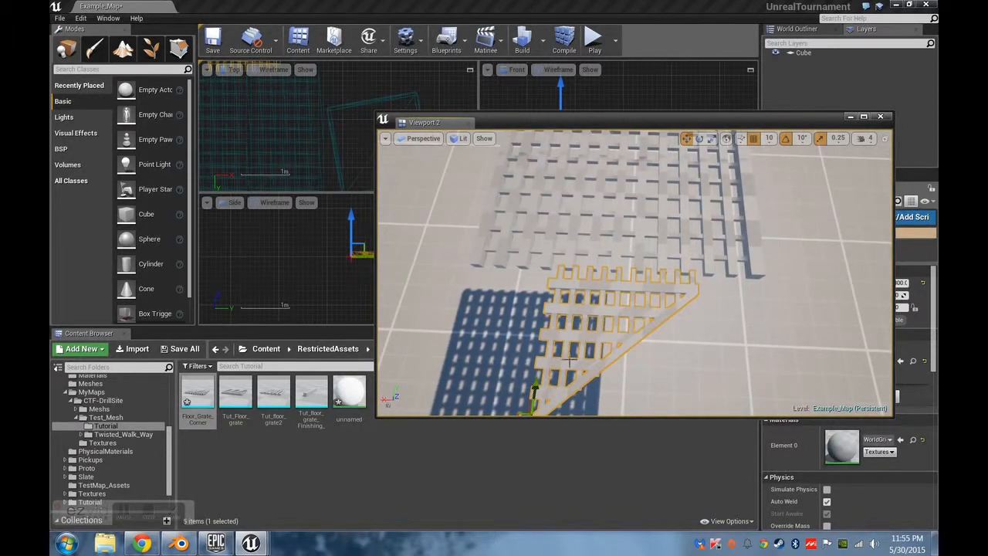
pyautogui.moveTo(569, 363); pyautogui.dragTo(576, 382, button='right')
pyautogui.press('e')
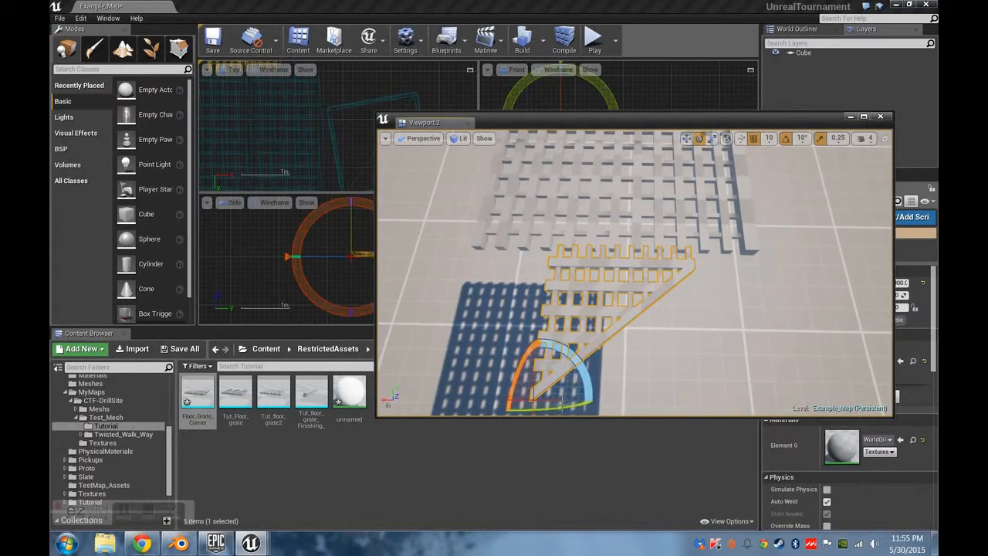
pyautogui.moveTo(575, 360)
pyautogui.mouseDown()
pyautogui.moveTo(539, 342)
pyautogui.moveTo(490, 360)
pyautogui.moveTo(576, 359)
pyautogui.mouseUp()
pyautogui.moveTo(595, 401); pyautogui.dragTo(595, 402)
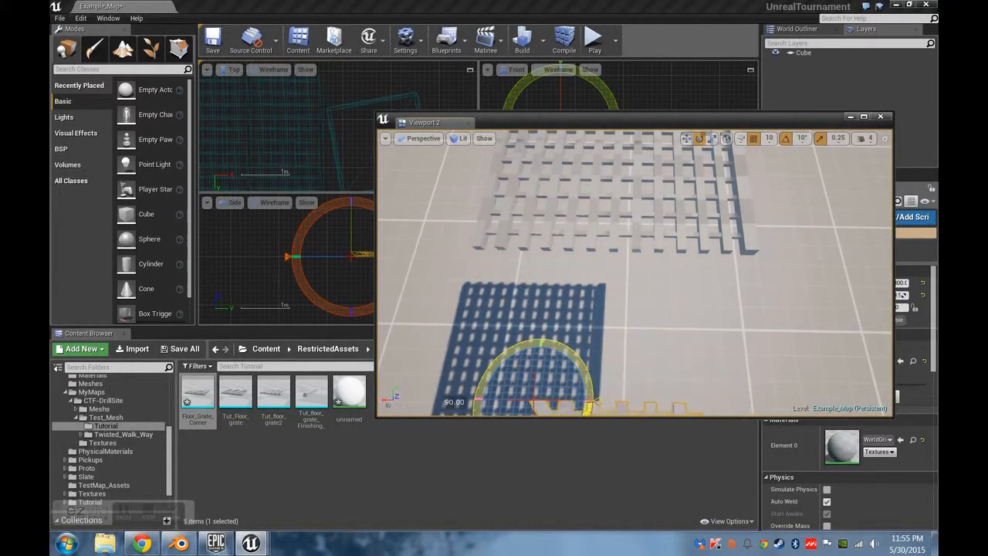
# Move the corner piece across the floor up against the side of the floor grate.
pyautogui.moveTo(709, 361); pyautogui.dragTo(696, 379, button='right')
pyautogui.press('r')
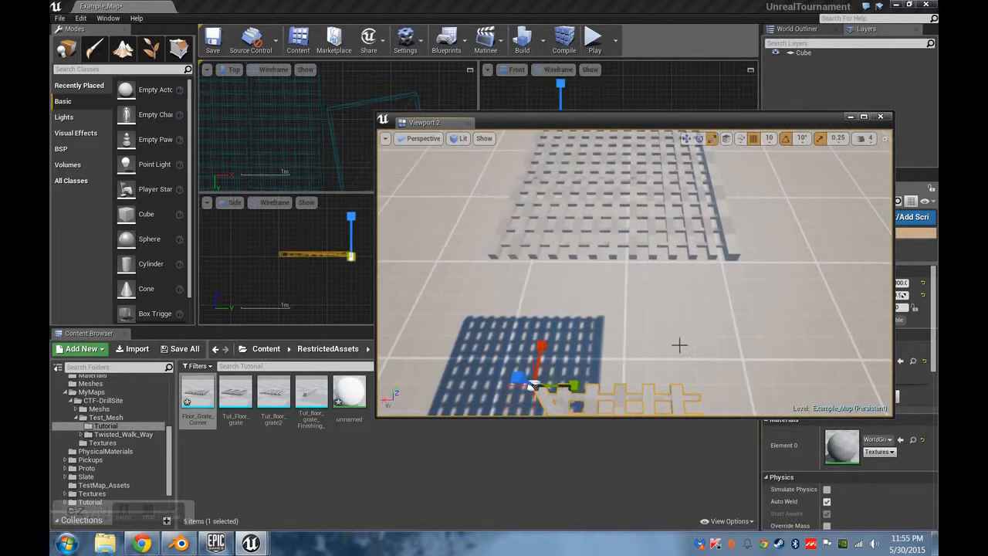
pyautogui.press('w')
pyautogui.moveTo(610, 387); pyautogui.dragTo(610, 386, button='right')
pyautogui.keyDown('shift'); pyautogui.moveTo(632, 357); pyautogui.dragTo(486, 369); pyautogui.keyUp('shift')
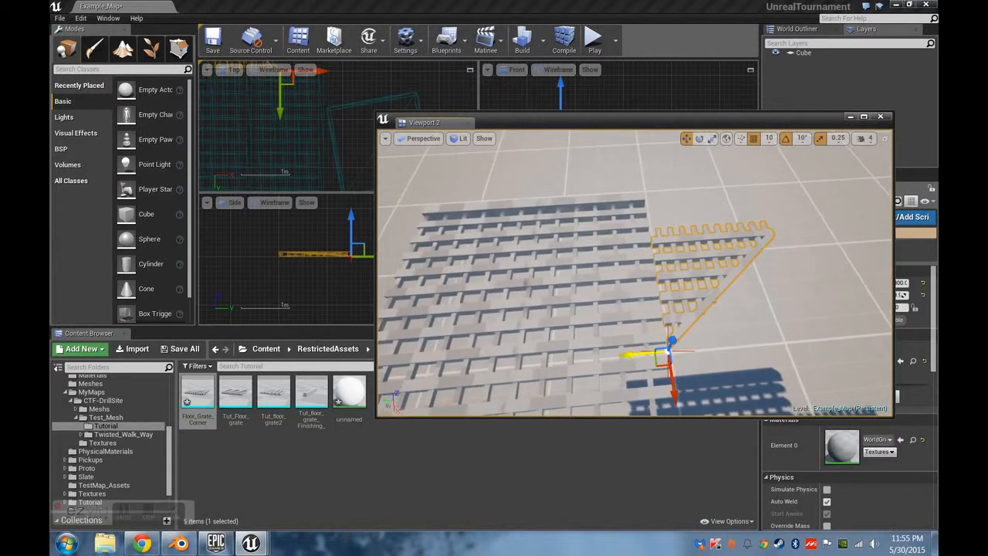
pyautogui.moveTo(670, 271); pyautogui.dragTo(558, 294, button='right')
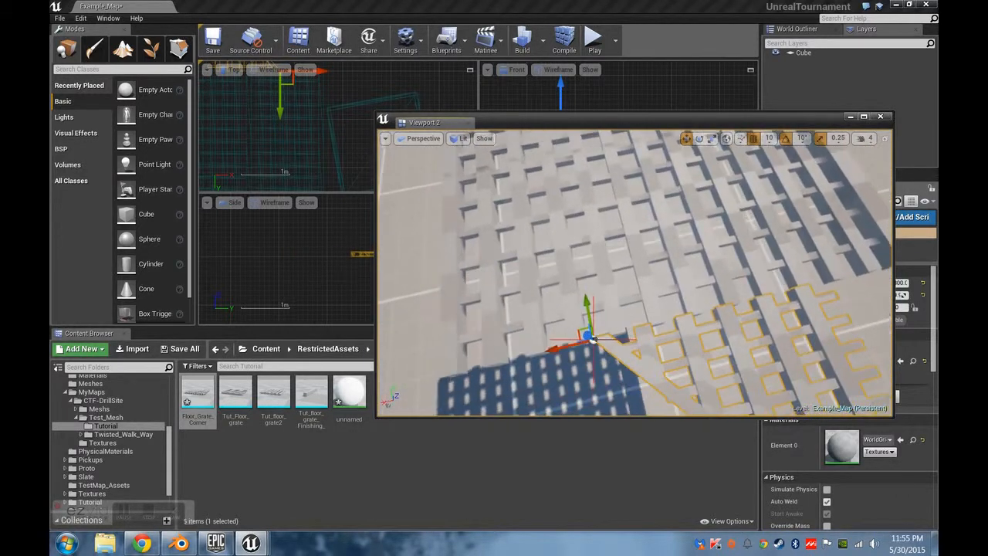
pyautogui.keyDown('shift'); pyautogui.moveTo(568, 347); pyautogui.dragTo(415, 378); pyautogui.keyUp('shift')
# Adjust the corner piece's height to match the neighbouring grate and clear the selection.
pyautogui.moveTo(587, 330); pyautogui.dragTo(812, 228, button='right')
pyautogui.moveTo(773, 199); pyautogui.dragTo(638, 274, button='right')
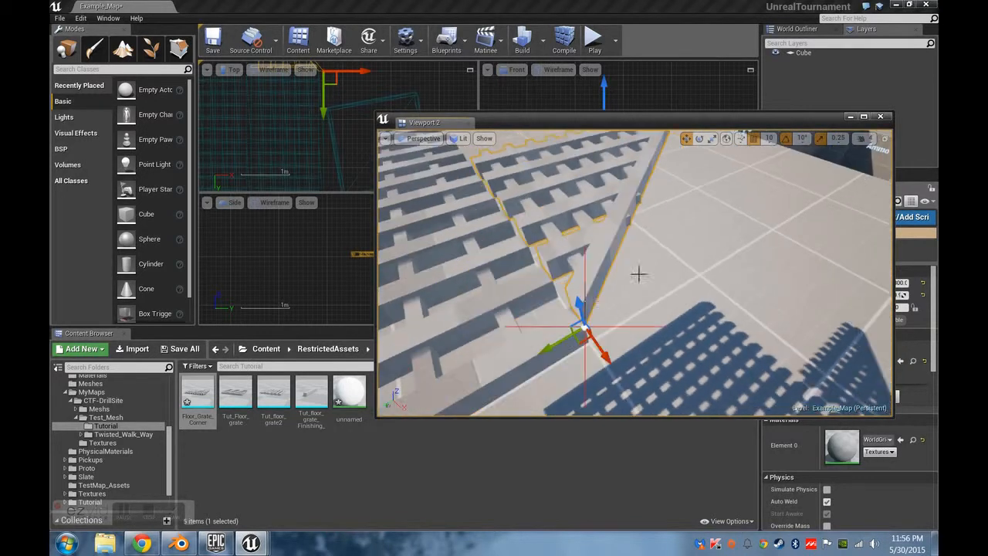
pyautogui.moveTo(579, 305); pyautogui.dragTo(582, 322)
pyautogui.moveTo(705, 249); pyautogui.dragTo(639, 258, button='right')
pyautogui.press('Escape')
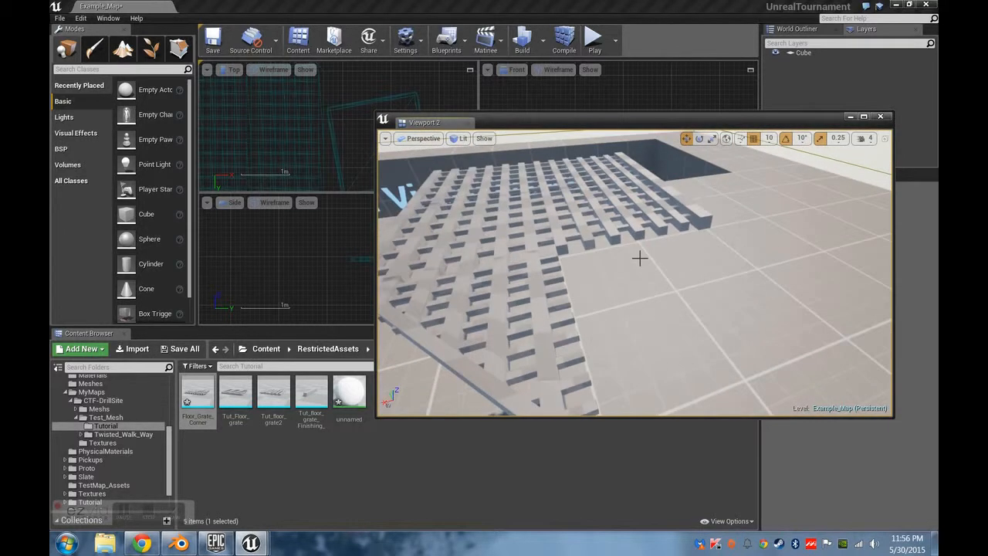
# Move the finishing beam from the grate's end out near the corner piece and rotate it -90 degrees.
pyautogui.click(692, 207)
pyautogui.moveTo(616, 191); pyautogui.dragTo(561, 230, button='right')
pyautogui.moveTo(590, 221); pyautogui.dragTo(824, 367)
pyautogui.moveTo(770, 331); pyautogui.dragTo(795, 347, button='right')
pyautogui.press('e')
pyautogui.moveTo(653, 338); pyautogui.dragTo(617, 348)
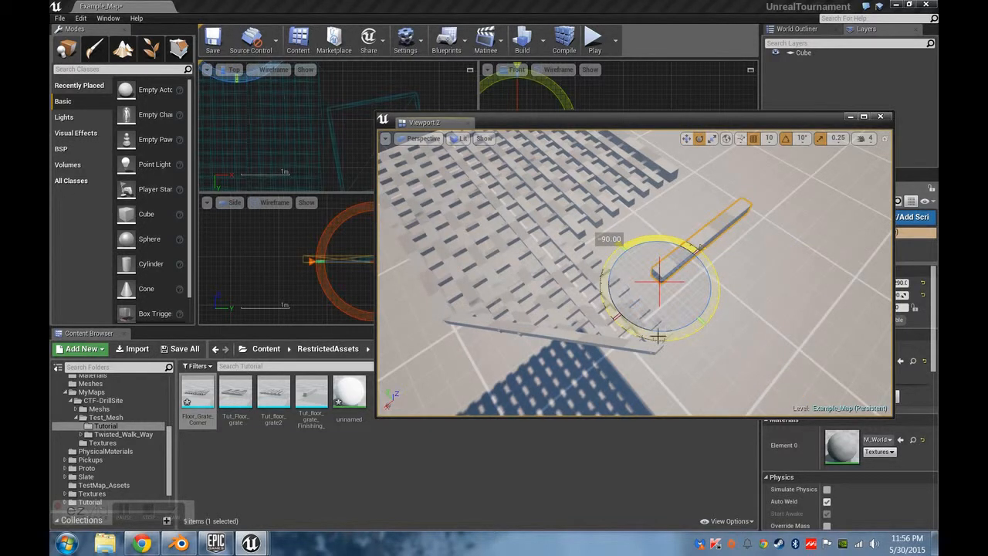
# Move the rotated finishing beam next to the tip of the corner piece.
pyautogui.press('w')
pyautogui.moveTo(640, 282); pyautogui.dragTo(642, 360)
pyautogui.moveTo(685, 302); pyautogui.dragTo(618, 270, button='right')
pyautogui.press('w')
pyautogui.moveTo(598, 370); pyautogui.dragTo(616, 345, button='right')
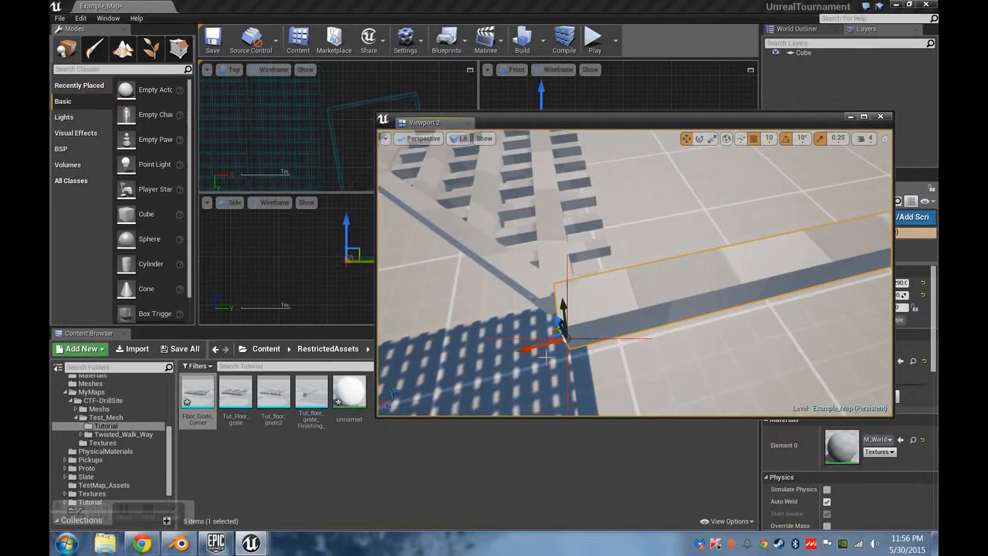
pyautogui.moveTo(530, 349); pyautogui.dragTo(509, 295)
# Nudge the finishing beam against the corner piece's open side and inspect how the pieces join.
pyautogui.moveTo(516, 295); pyautogui.dragTo(695, 303, button='right')
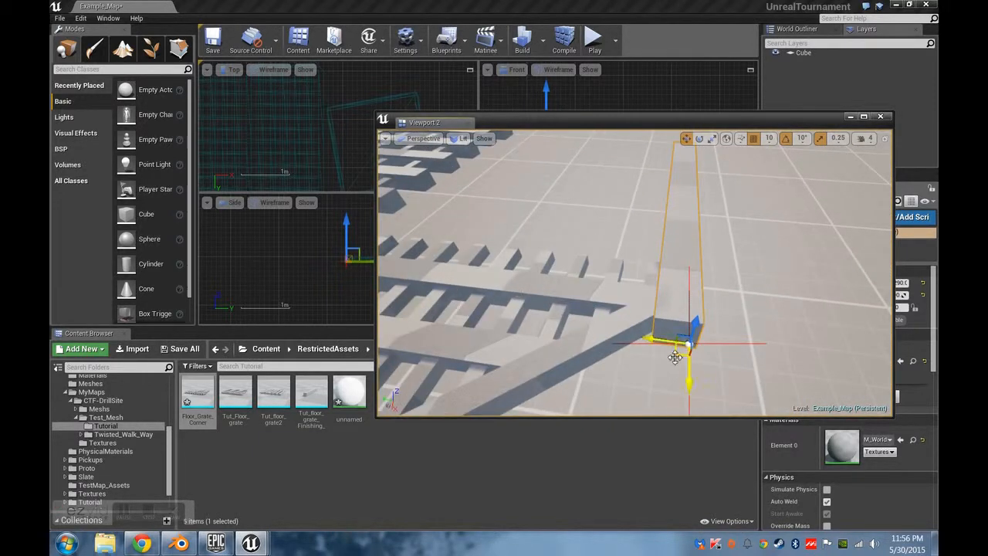
pyautogui.moveTo(689, 373)
pyautogui.mouseDown()
pyautogui.moveTo(702, 322)
pyautogui.moveTo(688, 377)
pyautogui.mouseUp()
pyautogui.moveTo(689, 378)
pyautogui.mouseDown(button='right')
pyautogui.moveTo(778, 377)
pyautogui.moveTo(683, 380)
pyautogui.mouseUp(button='right')
pyautogui.moveTo(593, 310); pyautogui.dragTo(595, 312, button='right')
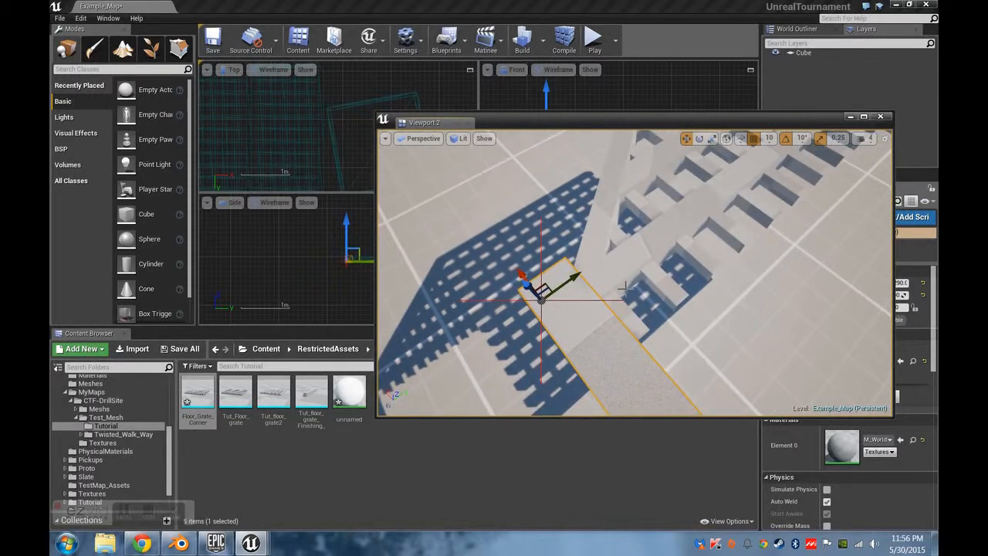
pyautogui.moveTo(589, 308)
pyautogui.mouseDown(button='right')
pyautogui.moveTo(584, 325)
pyautogui.moveTo(587, 315)
pyautogui.mouseUp(button='right')
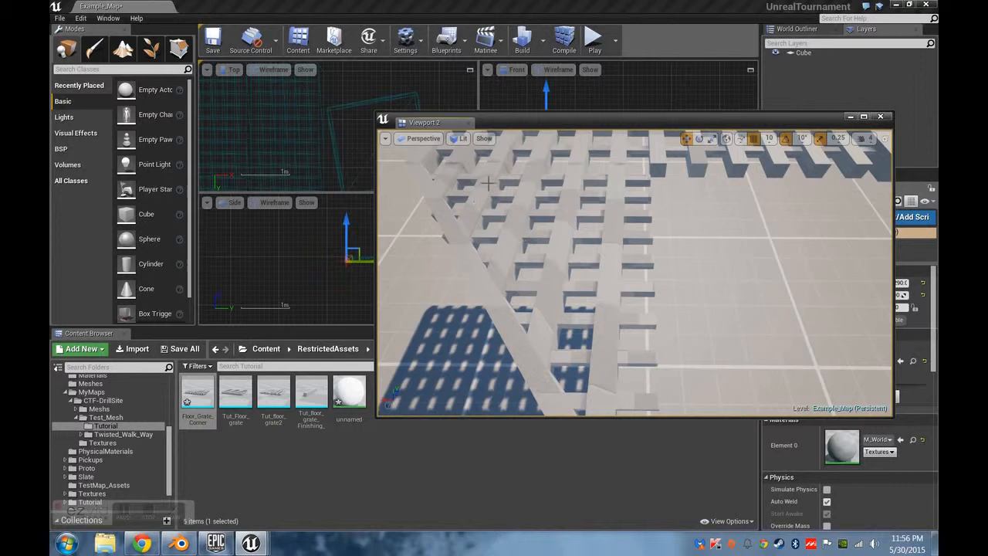
pyautogui.moveTo(621, 189); pyautogui.dragTo(622, 189, button='right')
pyautogui.moveTo(574, 331); pyautogui.dragTo(575, 330, button='right')
pyautogui.moveTo(526, 397); pyautogui.dragTo(526, 397, button='right')
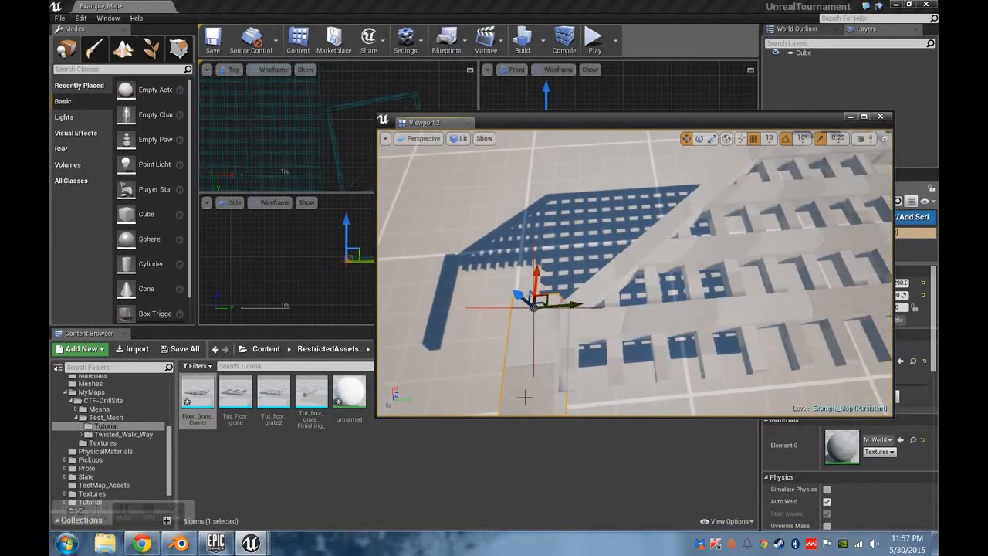
# Open the CTF-DrillSite level from the MyMaps folder without saving the pending changes.
pyautogui.click(332, 489)
pyautogui.click(59, 18)
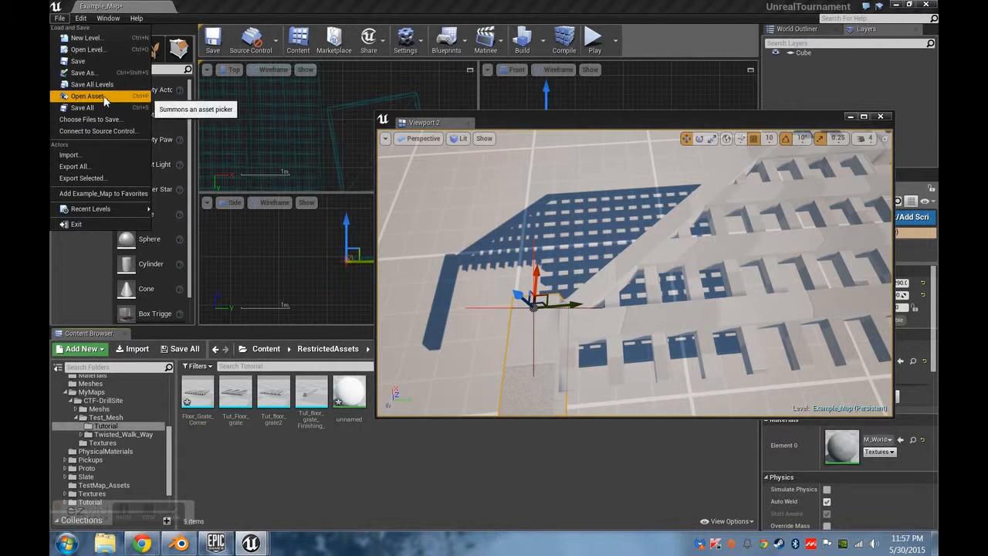
pyautogui.click(87, 49)
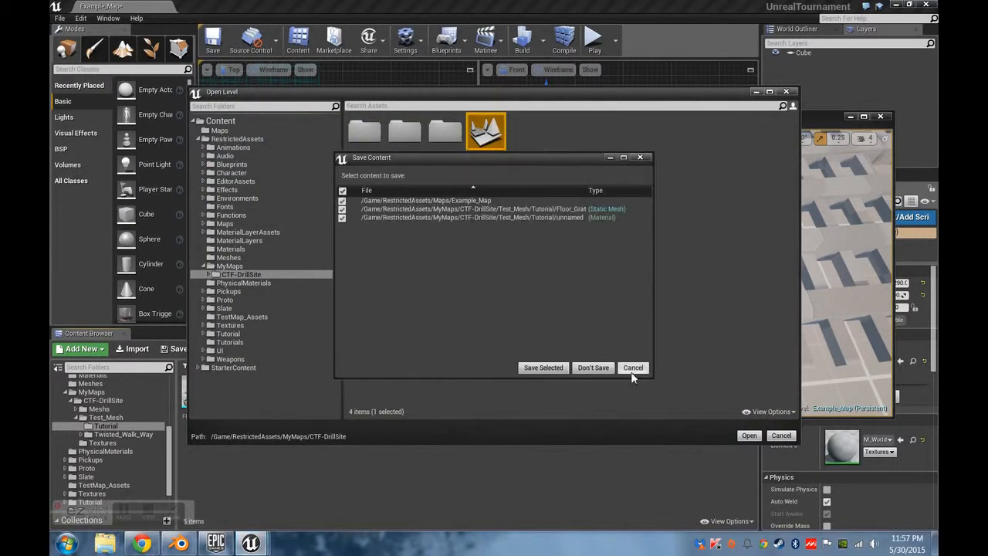
pyautogui.click(587, 369)
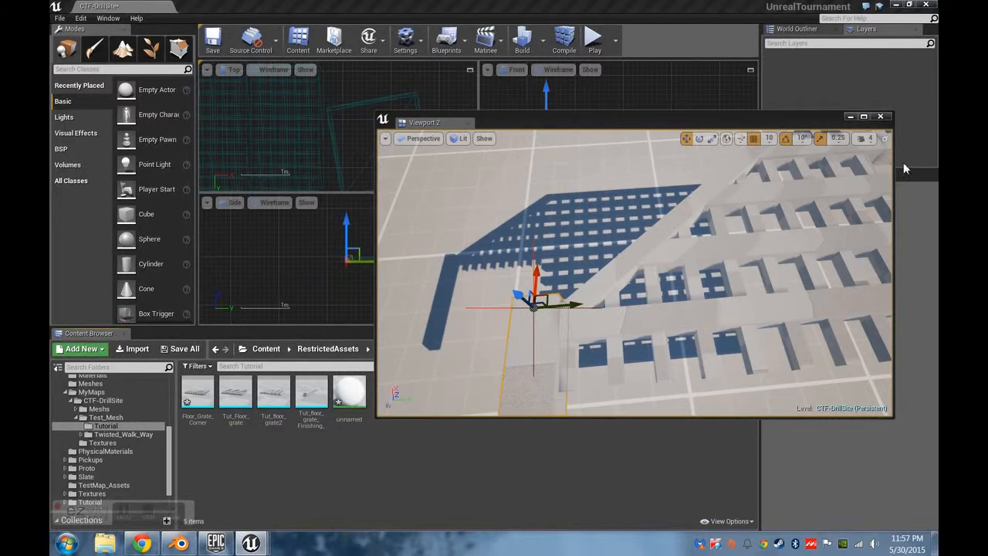
# Examine the floor grating around the octagonal opening and select the triangular corner piece at its outer edge.
pyautogui.moveTo(572, 286); pyautogui.dragTo(684, 274, button='right')
pyautogui.moveTo(660, 308); pyautogui.dragTo(603, 304, button='right')
pyautogui.click(658, 378)
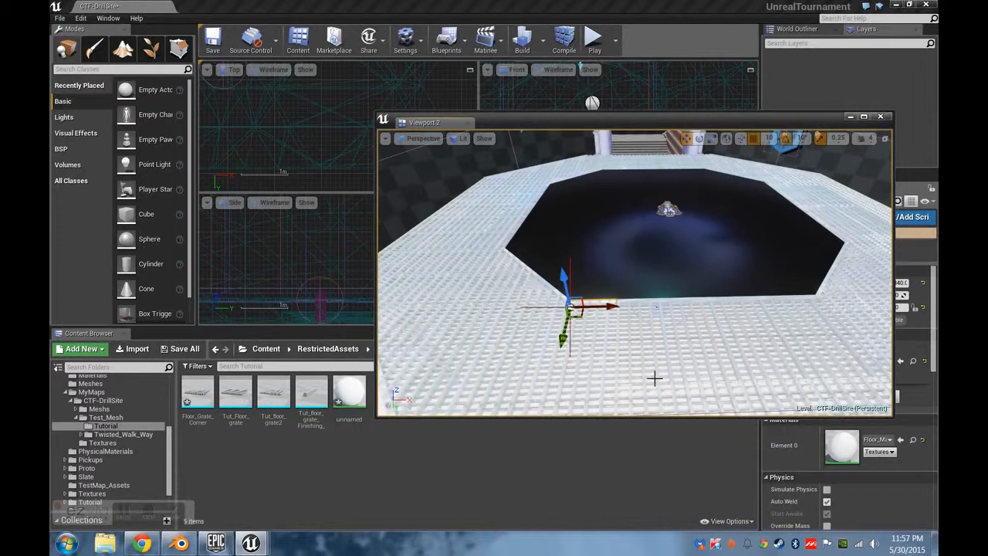
pyautogui.press('f')
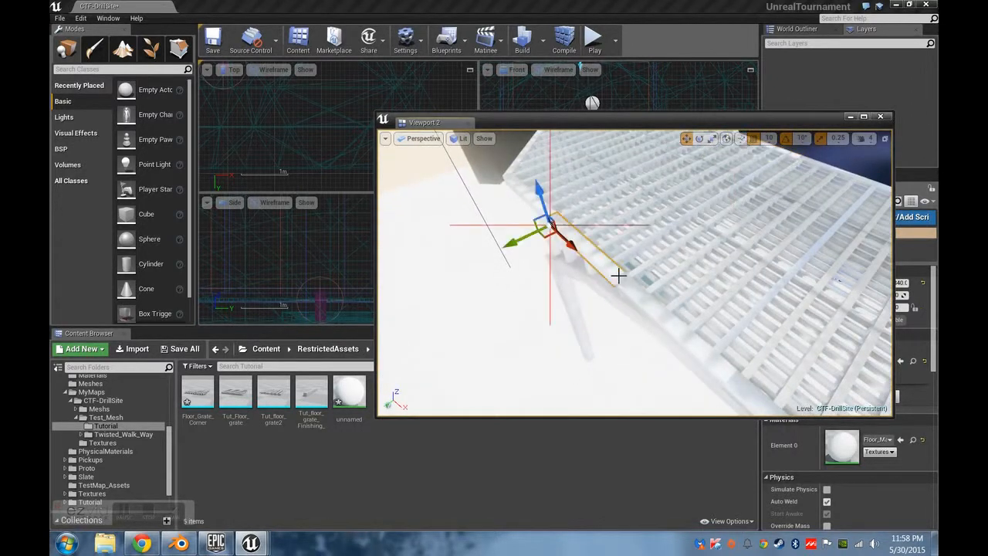
pyautogui.moveTo(659, 377); pyautogui.dragTo(643, 288, button='right')
pyautogui.click(582, 356)
pyautogui.moveTo(572, 276); pyautogui.dragTo(571, 274, button='right')
pyautogui.moveTo(656, 204); pyautogui.dragTo(618, 222, button='right')
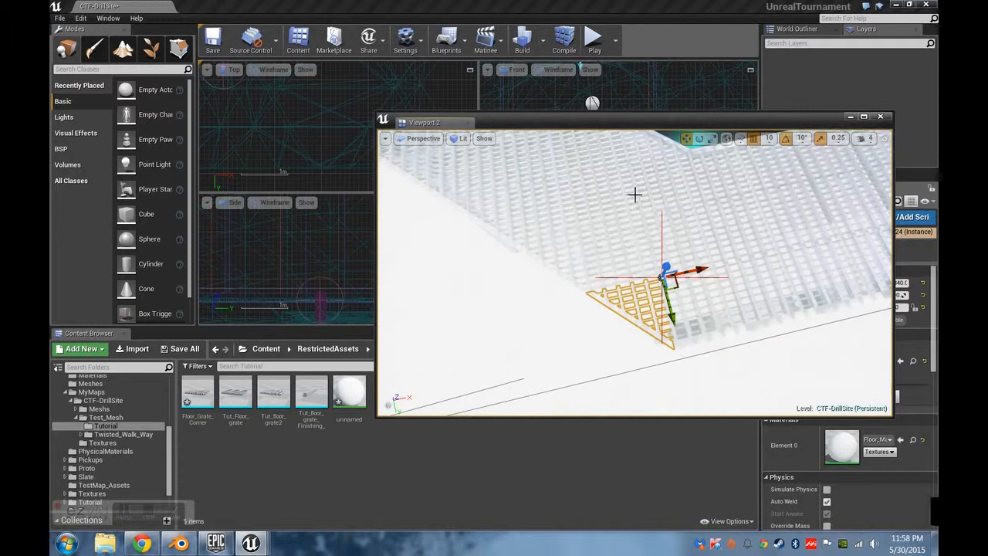
# Undo the last actor move and locate the selected triangular piece's asset in the content browser.
pyautogui.hotkey('ctrl', 'z')
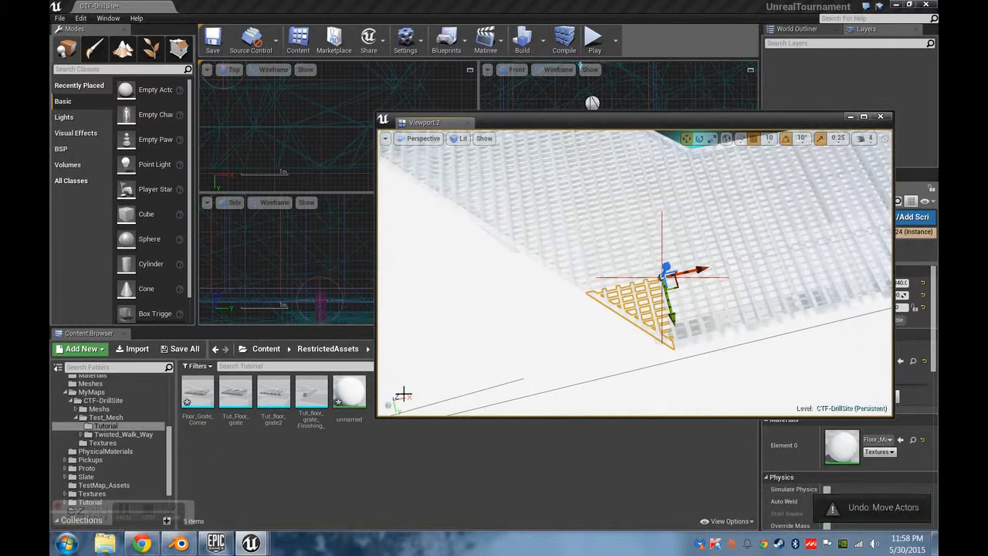
pyautogui.rightClick(639, 308)
pyautogui.click(679, 52)
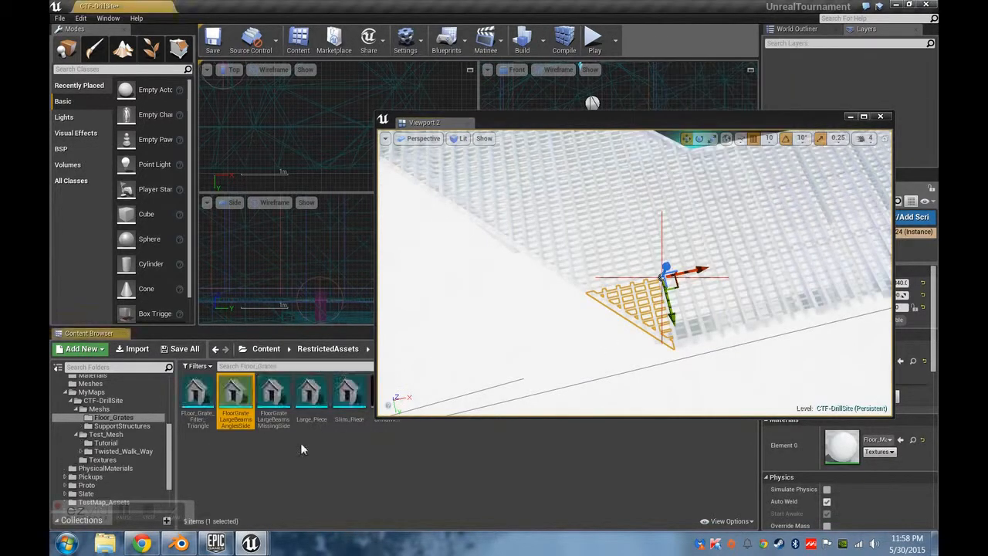